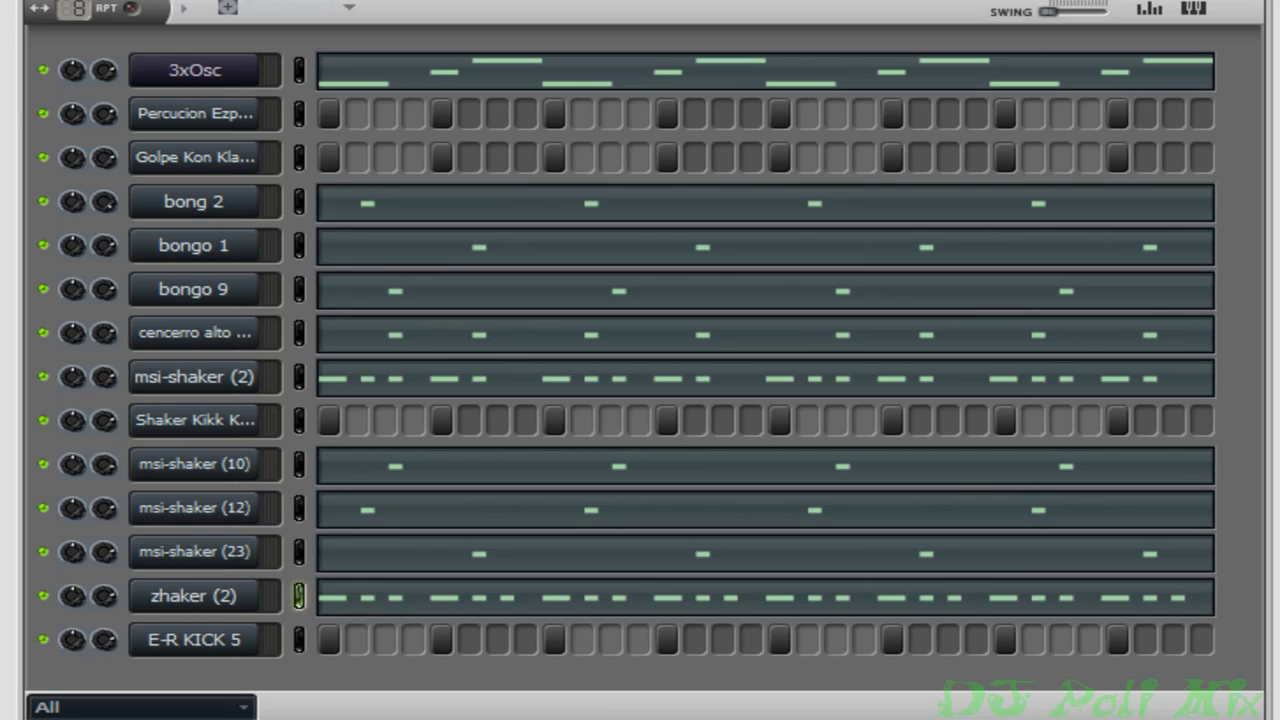
# Play back the percussion pattern and review the Pattern 1 clips on the playlist's Track 1
pyautogui.press('space')
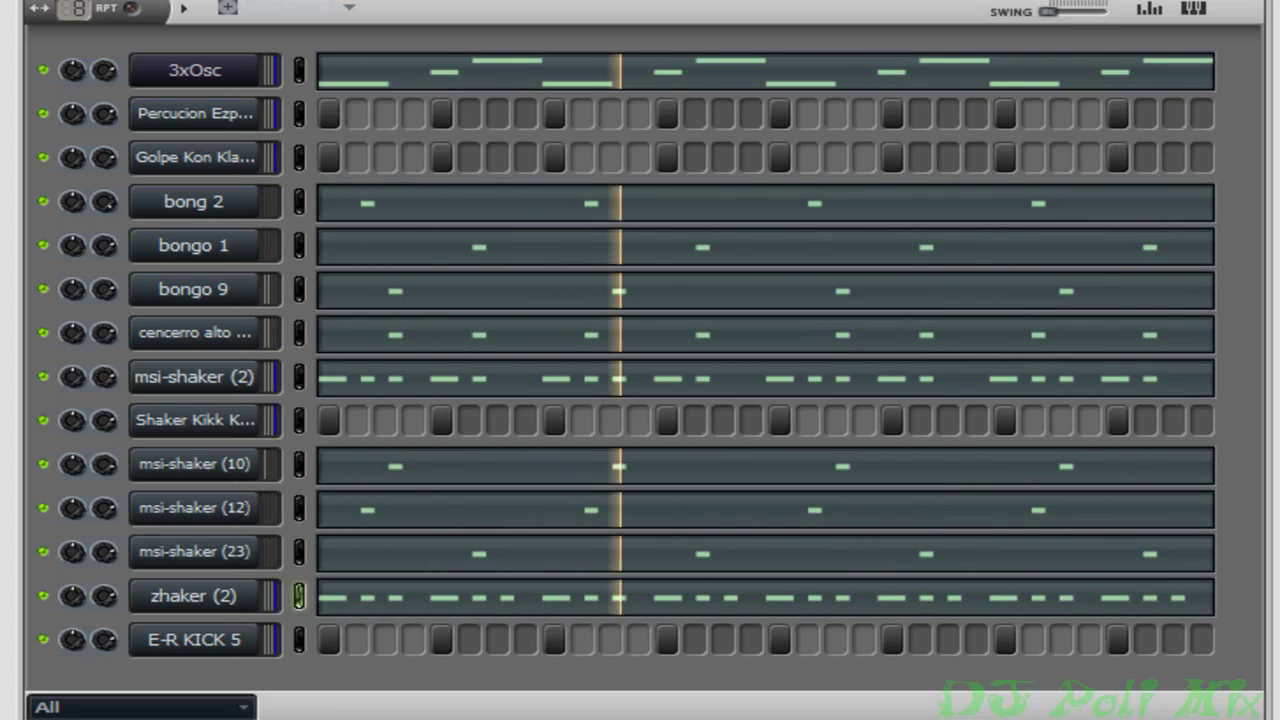
pyautogui.press('space')
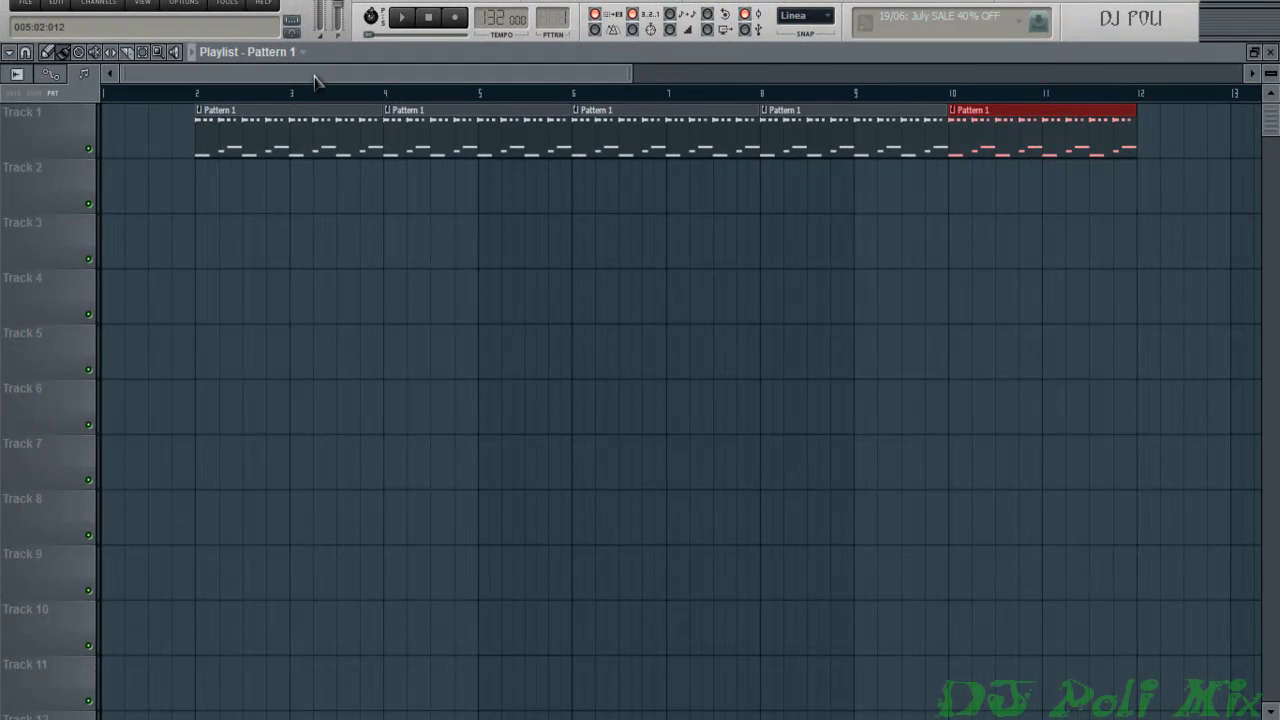
pyautogui.hscroll(5, 314, 80)
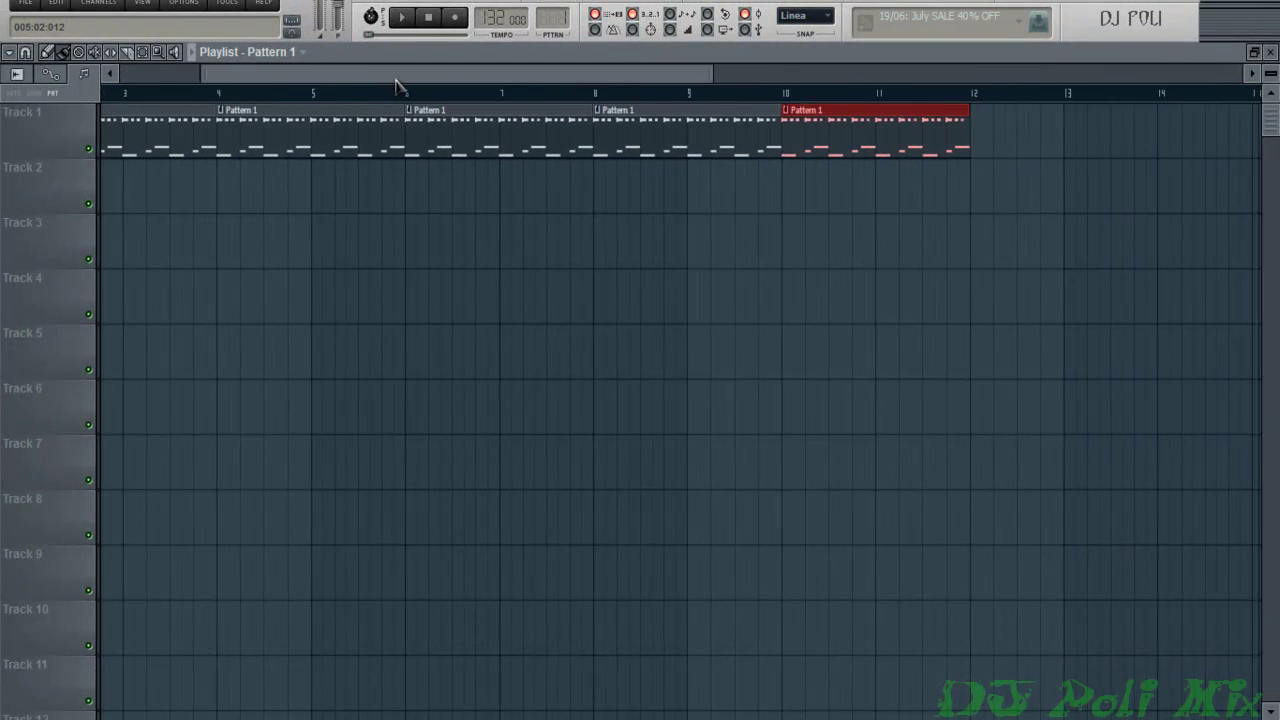
pyautogui.hscroll(-5, 285, 64)
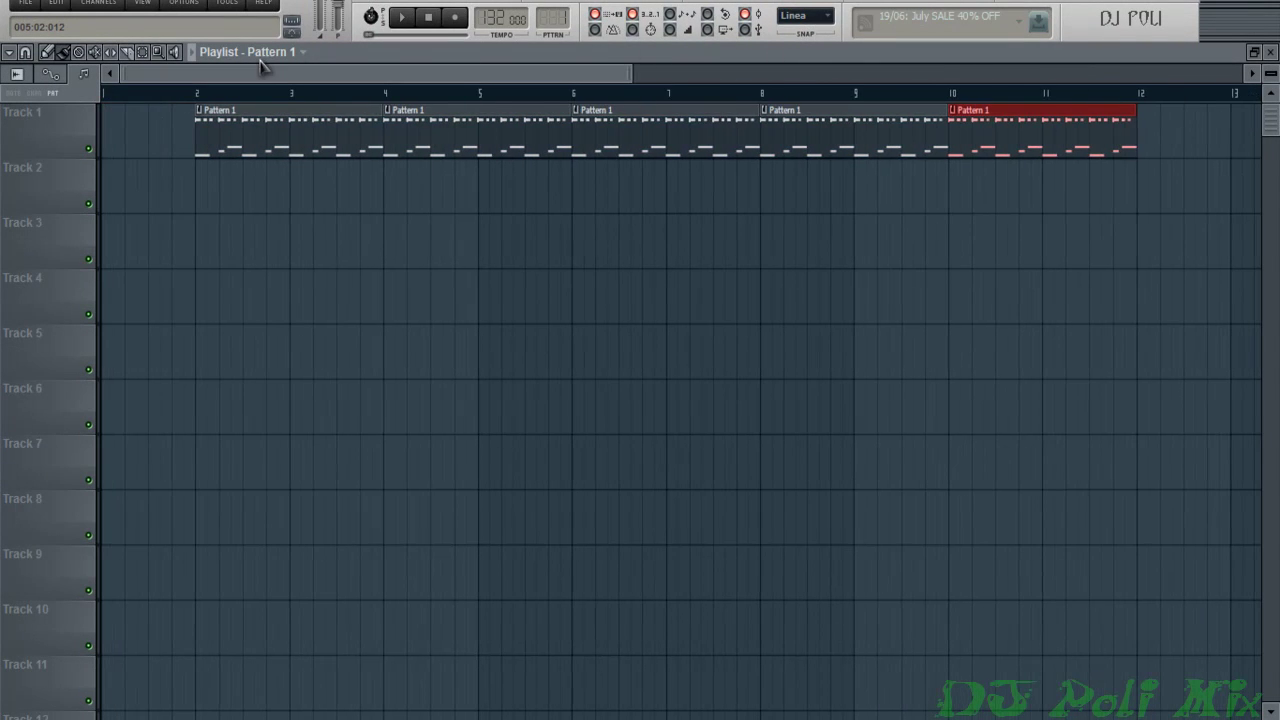
# Show the sample browser and expand the Tribal folder's Acappella subfolder down to the akapelas exclusivas collection
pyautogui.hotkey('alt', 'F8')
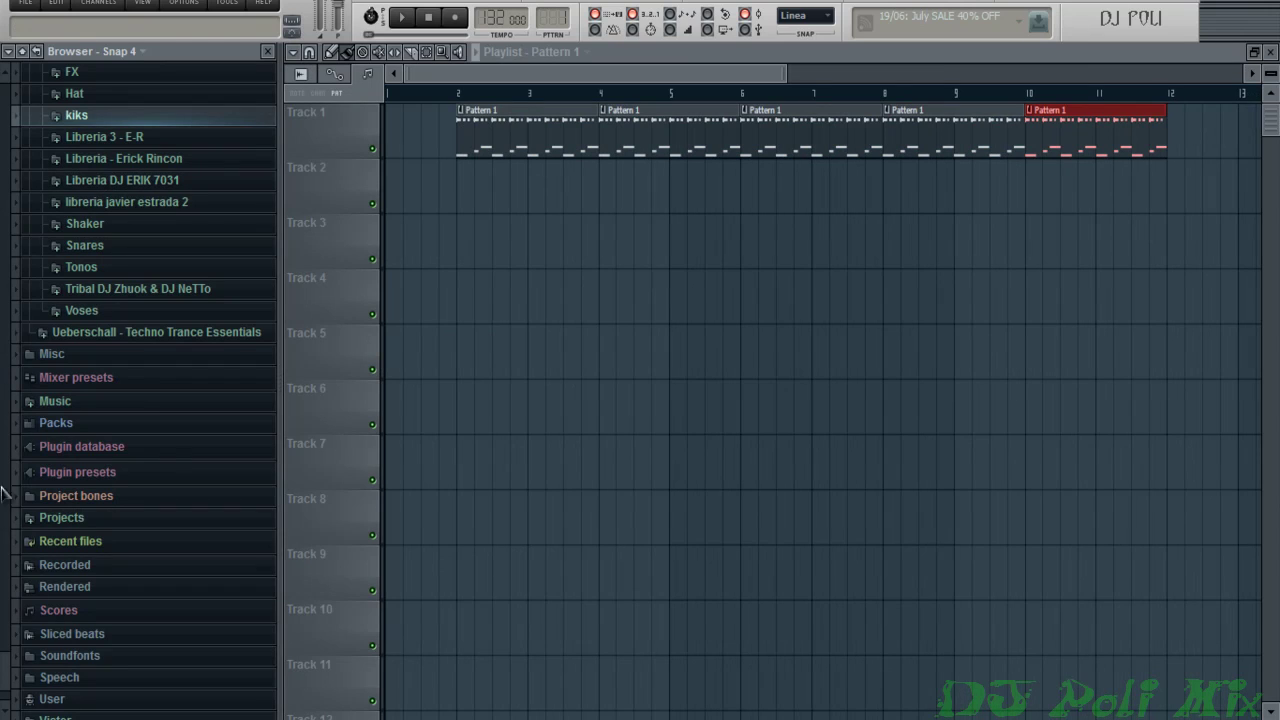
pyautogui.moveTo(3, 665); pyautogui.dragTo(8, 403)
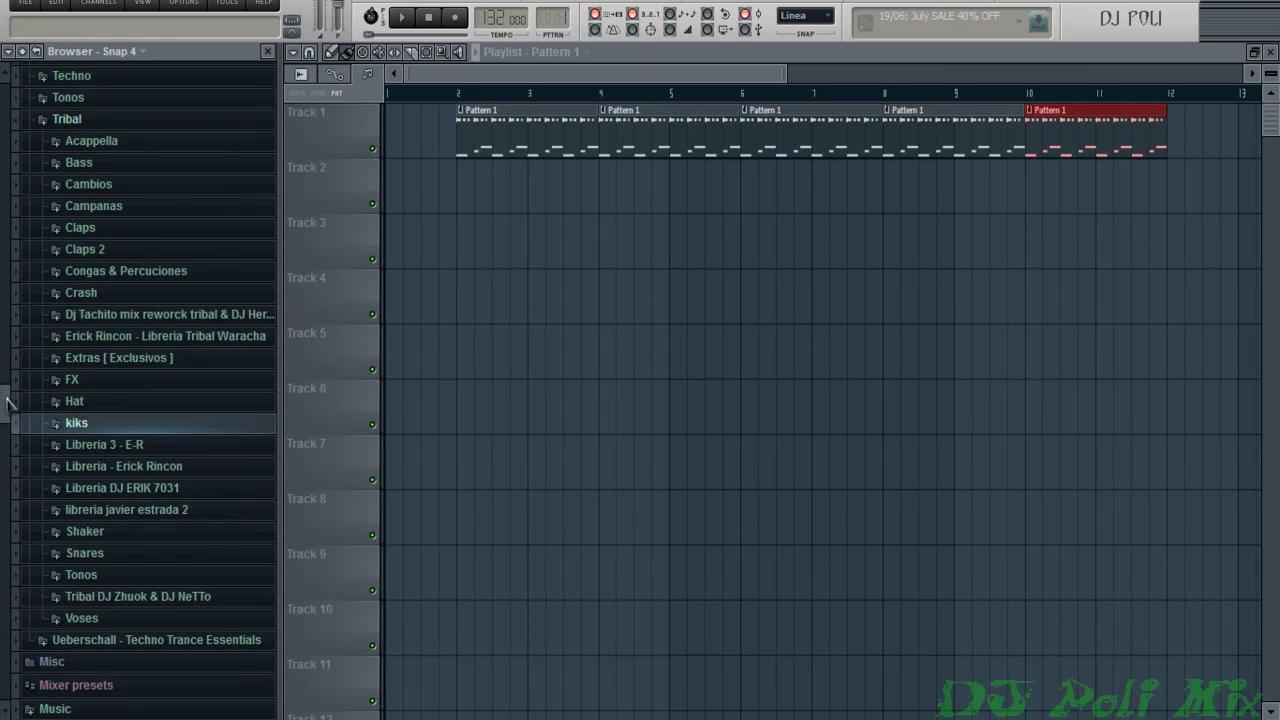
pyautogui.click(136, 145)
pyautogui.click(143, 206)
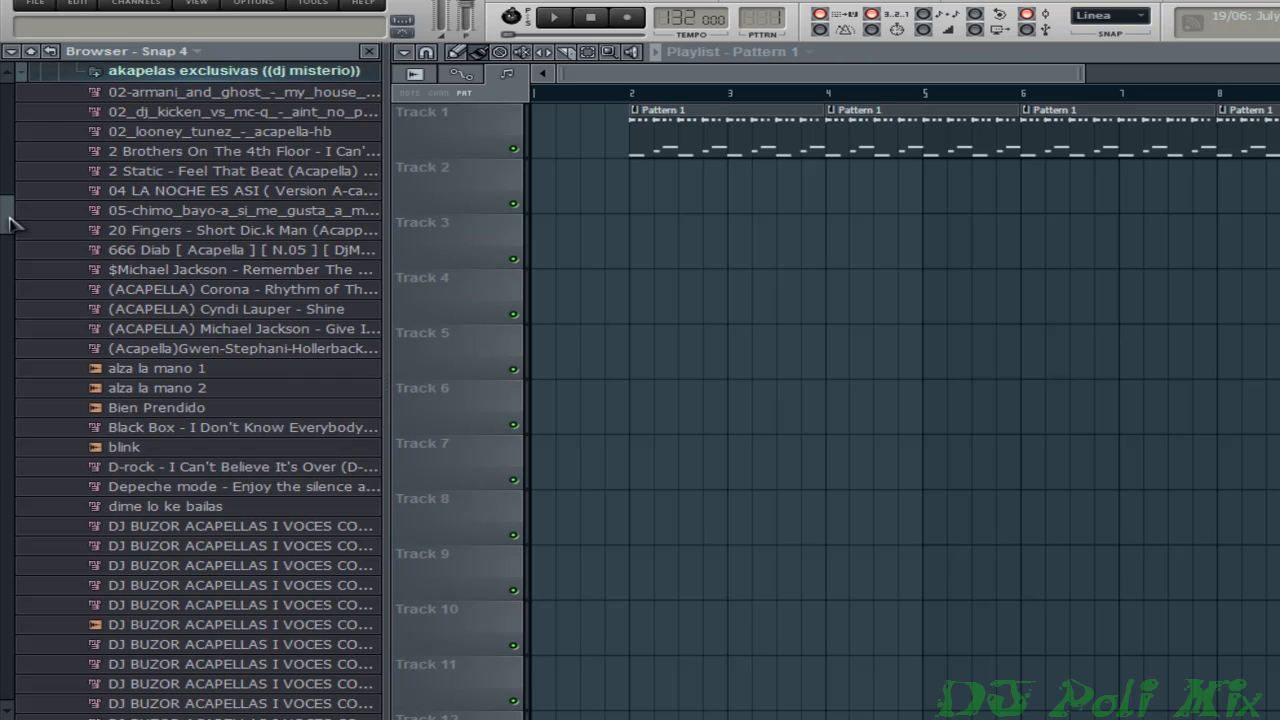
# Preview both "baila baila" acapellas, Bien Prendido and dime lo ke bailas from the akapelas exclusivas folder
pyautogui.moveTo(11, 214); pyautogui.dragTo(40, 343)
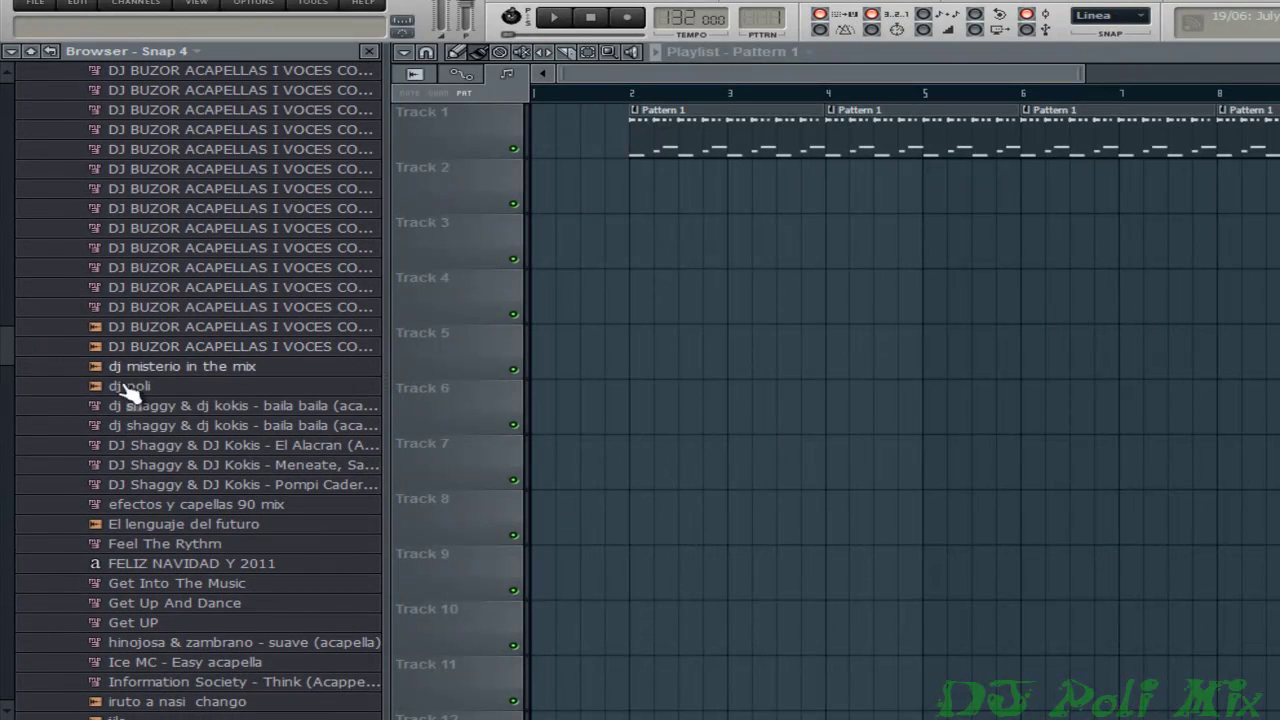
pyautogui.click(291, 408)
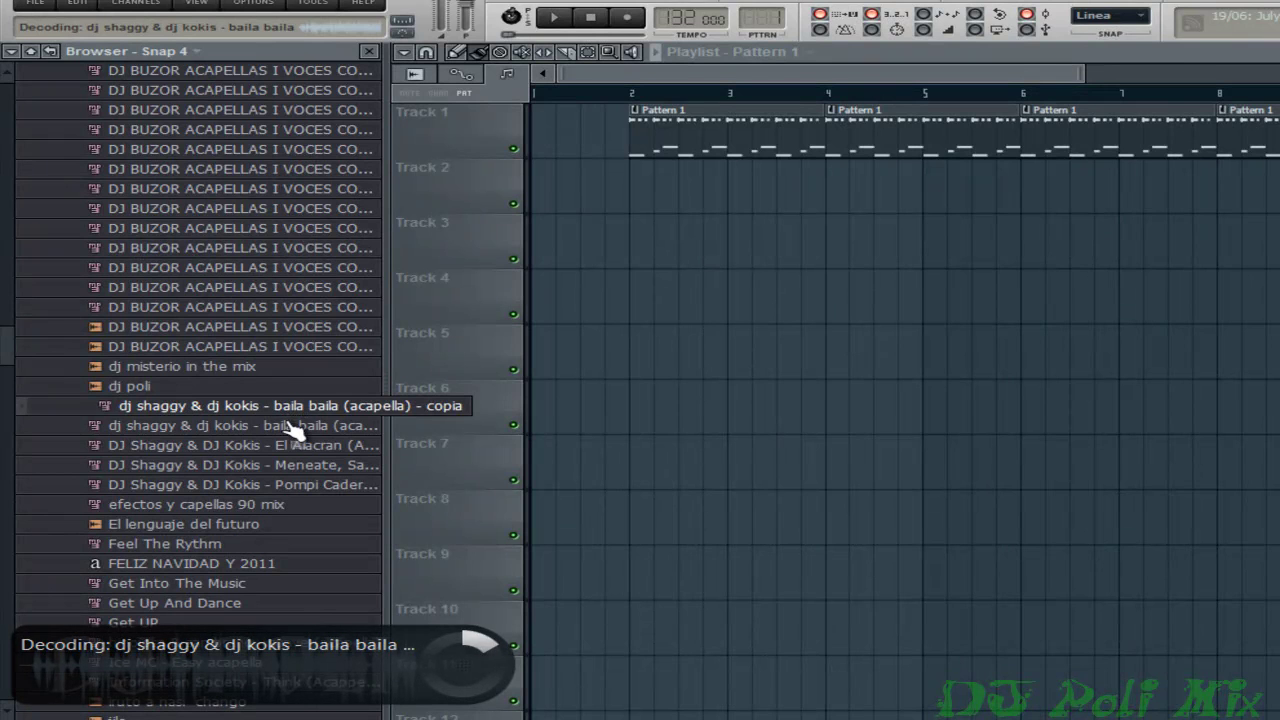
pyautogui.click(291, 428)
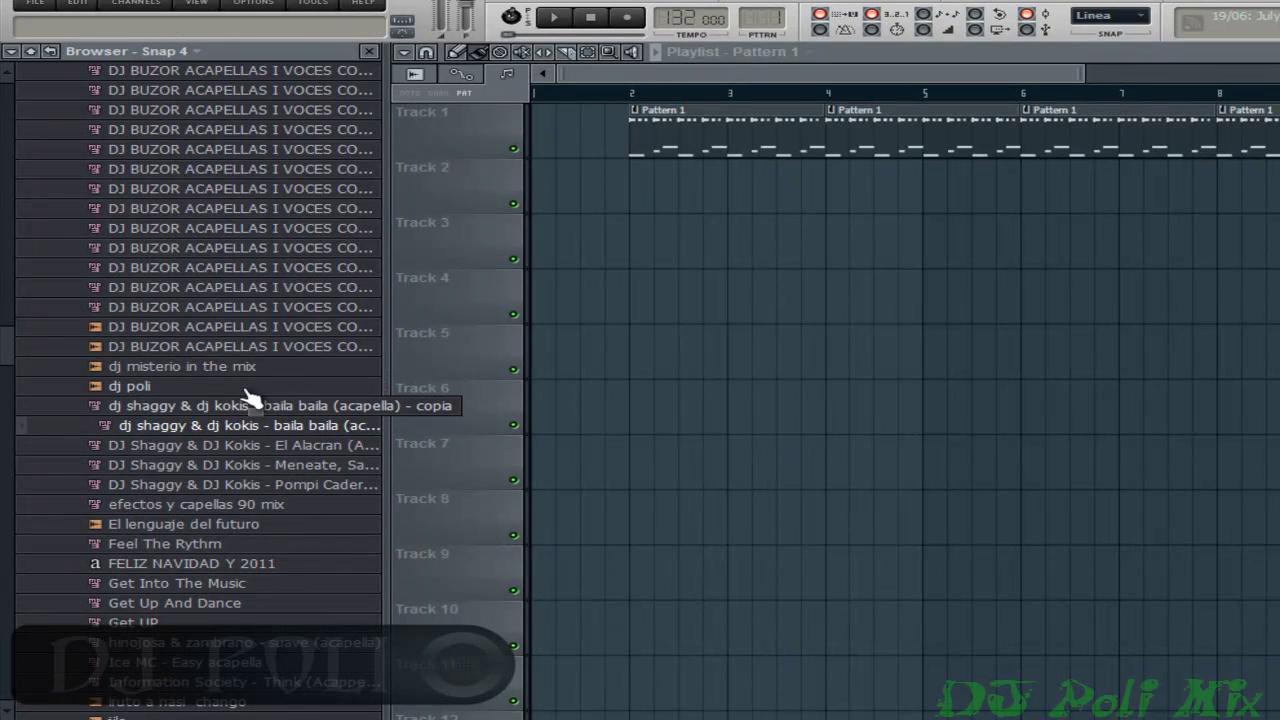
pyautogui.moveTo(9, 357); pyautogui.dragTo(9, 186)
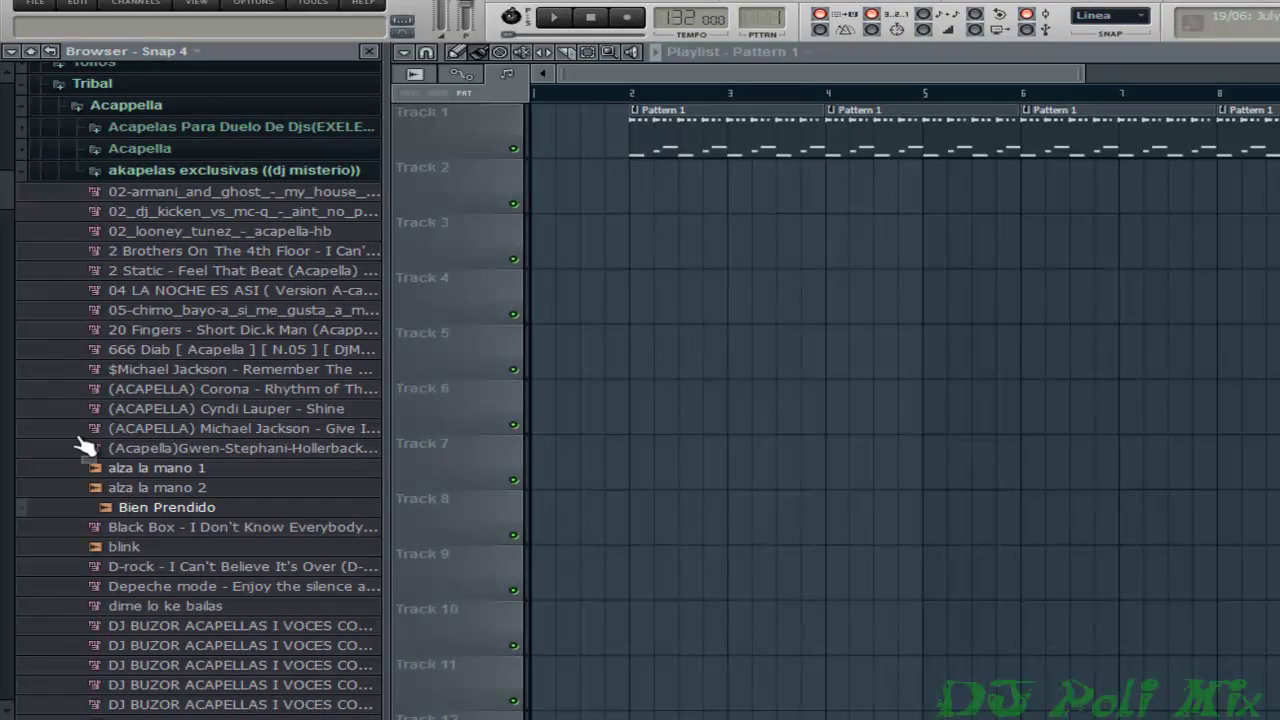
pyautogui.moveTo(3, 190); pyautogui.dragTo(30, 275)
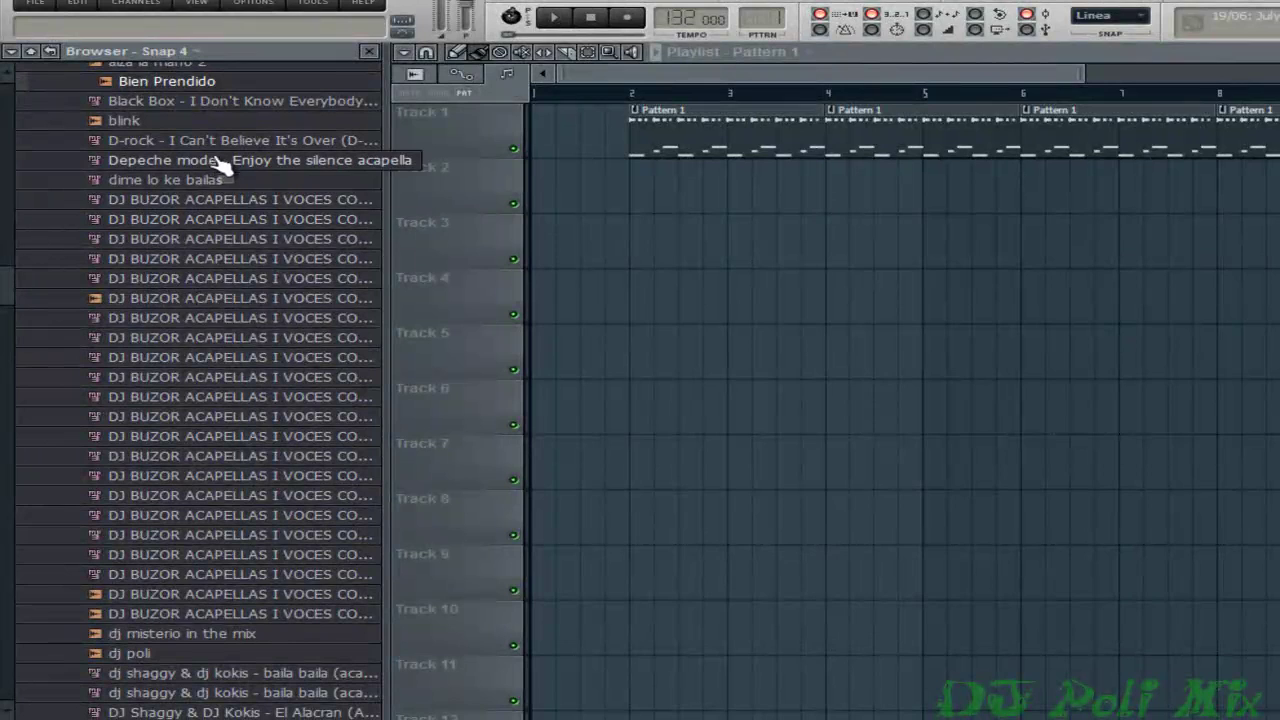
pyautogui.click(183, 180)
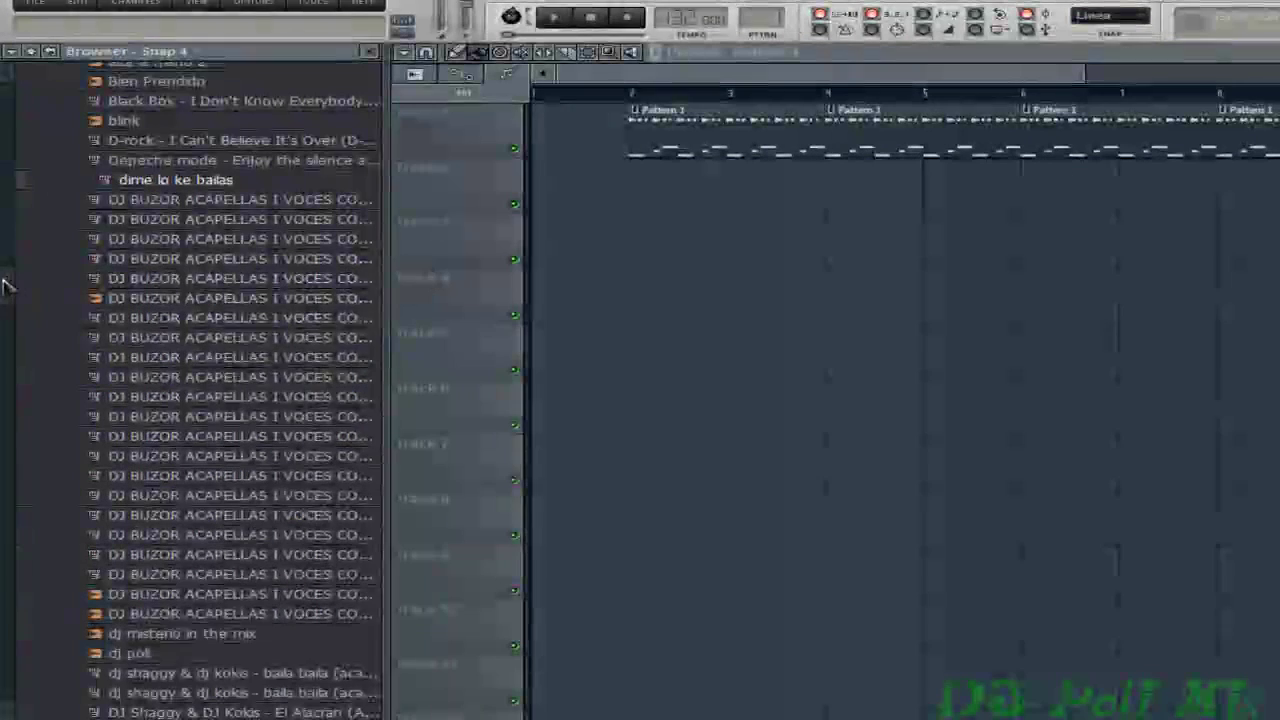
# Preview the DJ Shaggy & DJ Kokis acapellas El Alacran, Meneate and Pompi
pyautogui.moveTo(4, 287); pyautogui.dragTo(10, 360)
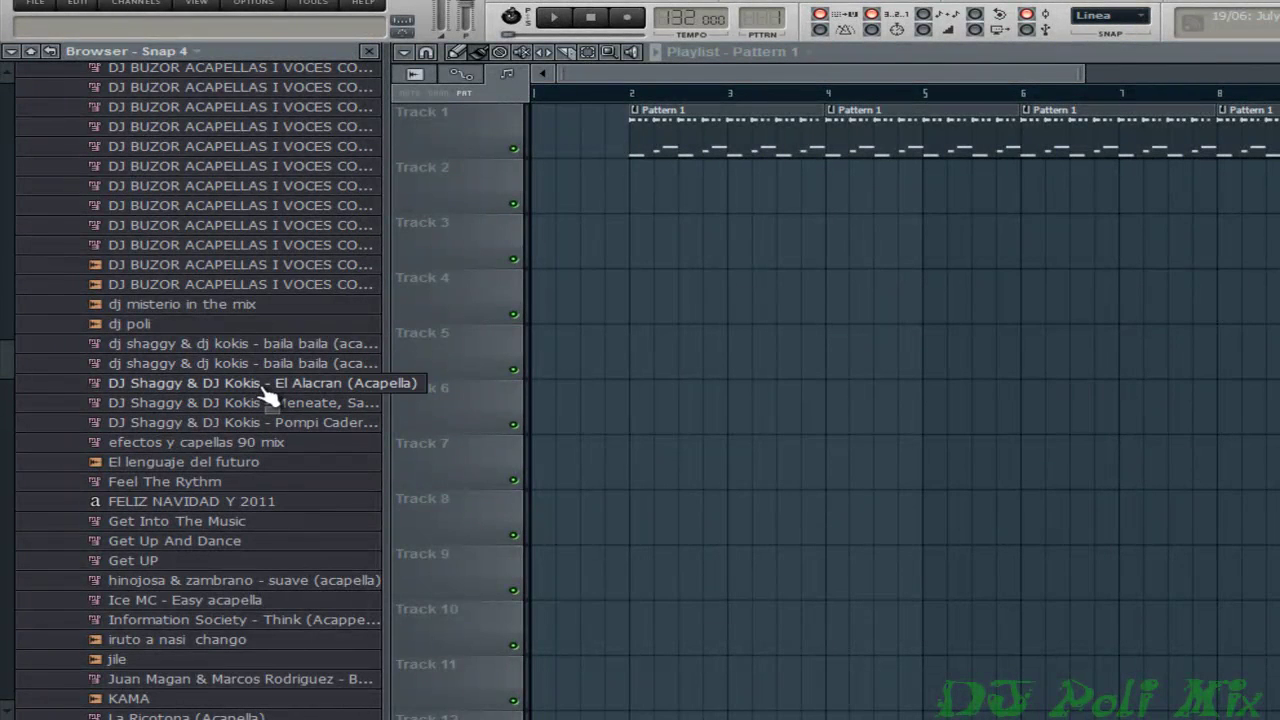
pyautogui.moveTo(255, 383); pyautogui.dragTo(265, 384)
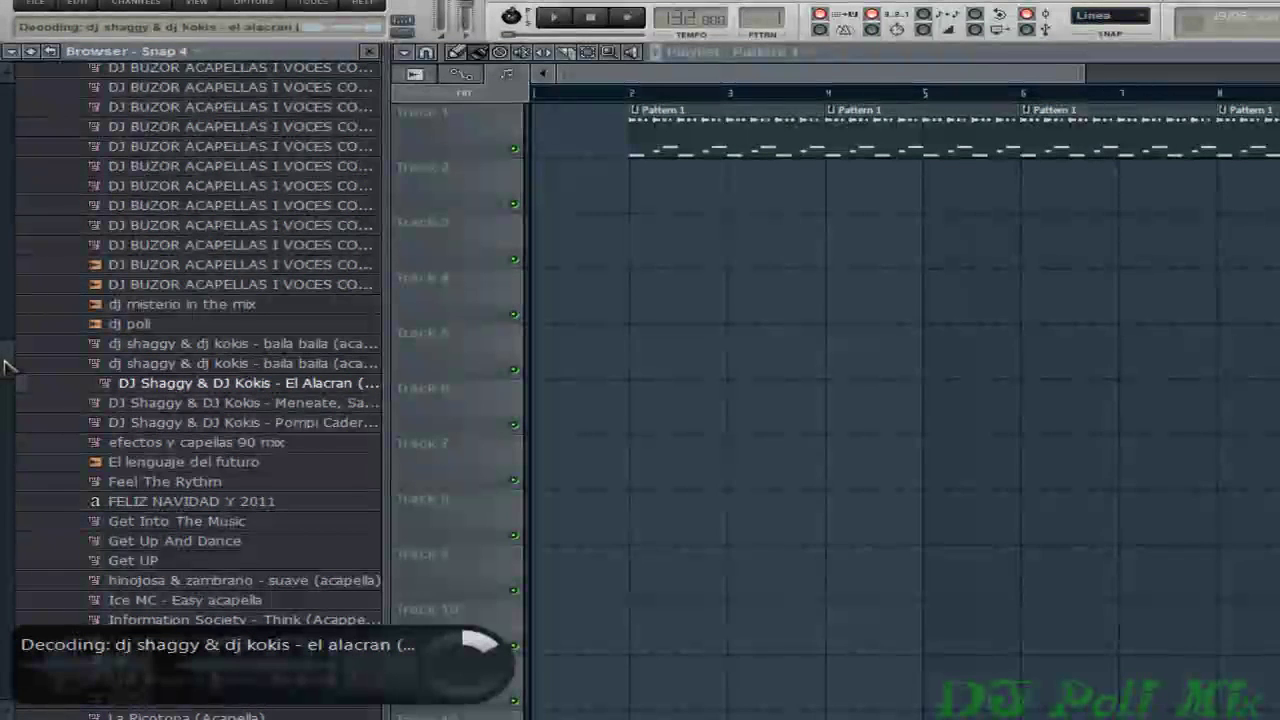
pyautogui.scroll(-3, 7, 370)
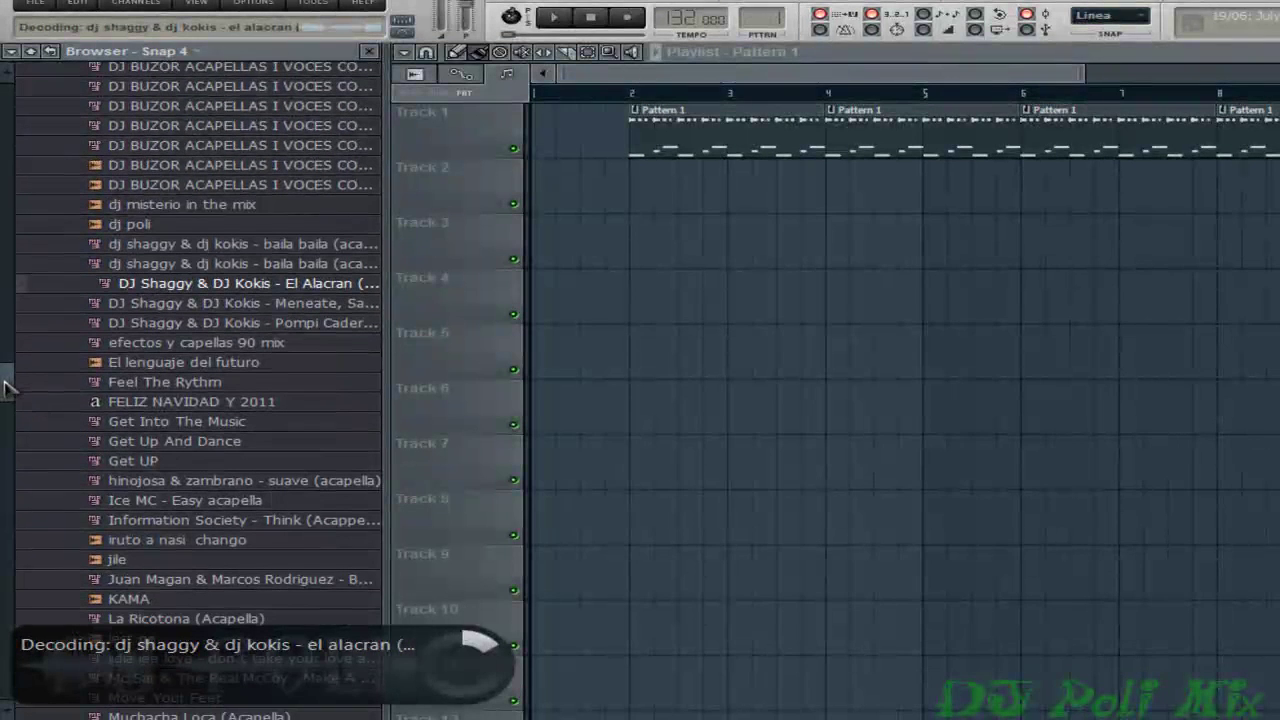
pyautogui.click(284, 306)
pyautogui.click(286, 322)
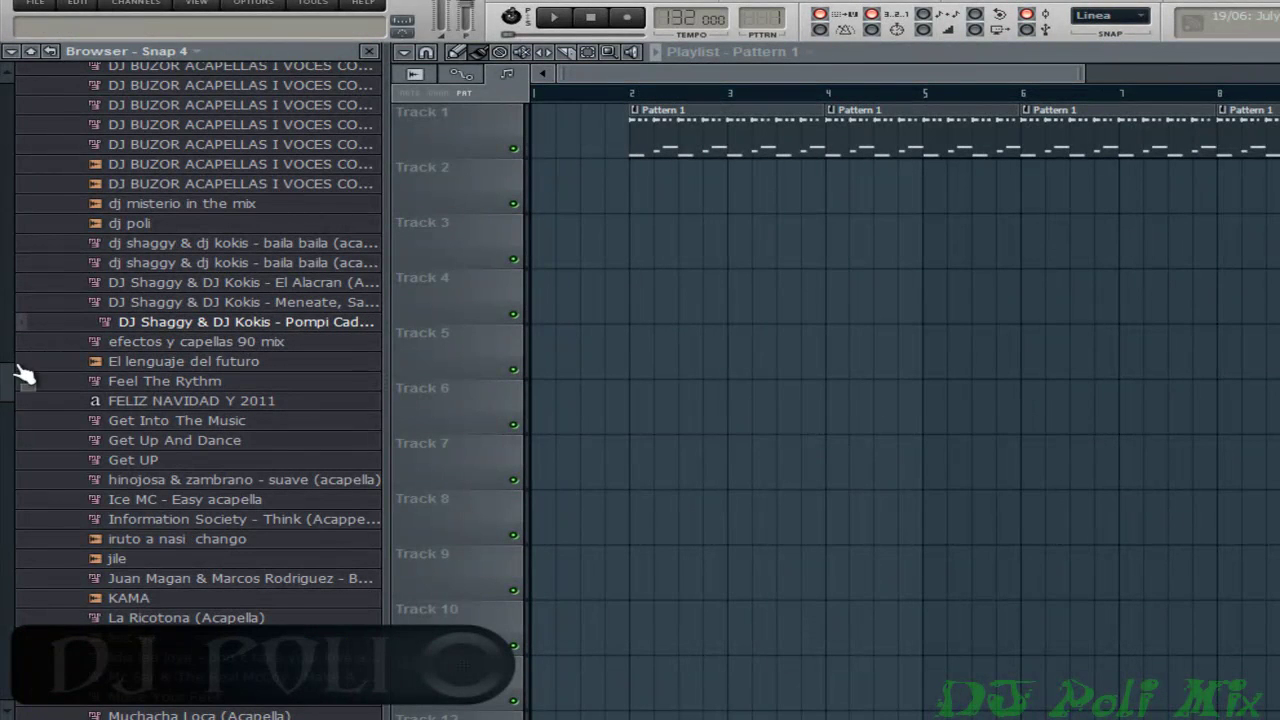
# Preview the La Ricotona, Muchacha Loca and Ritmo Caliente acapellas
pyautogui.moveTo(7, 395); pyautogui.dragTo(8, 440)
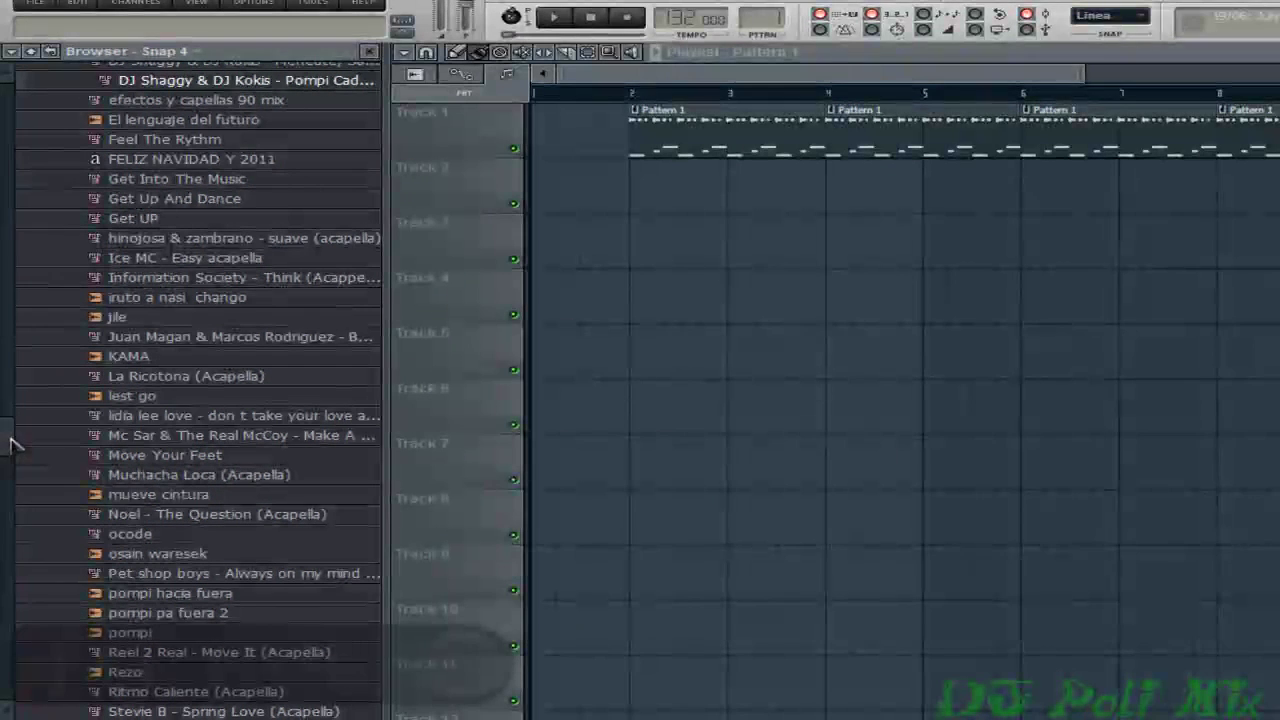
pyautogui.click(190, 377)
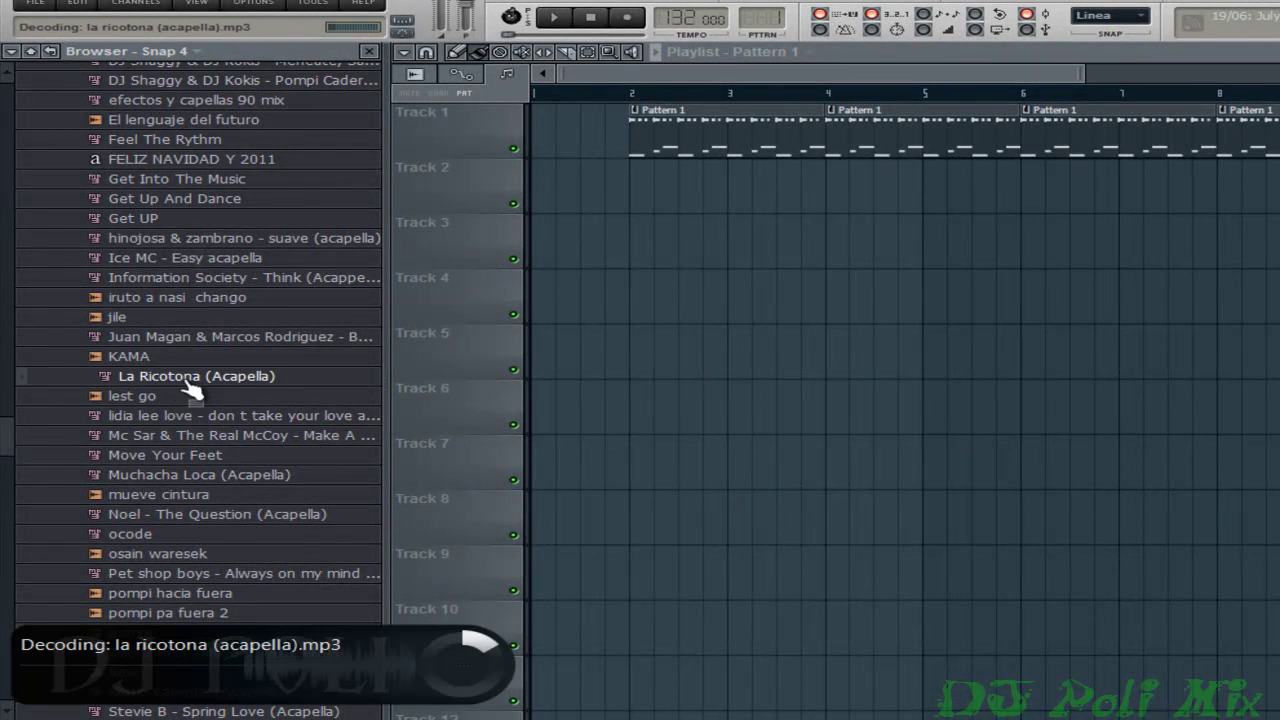
pyautogui.click(200, 476)
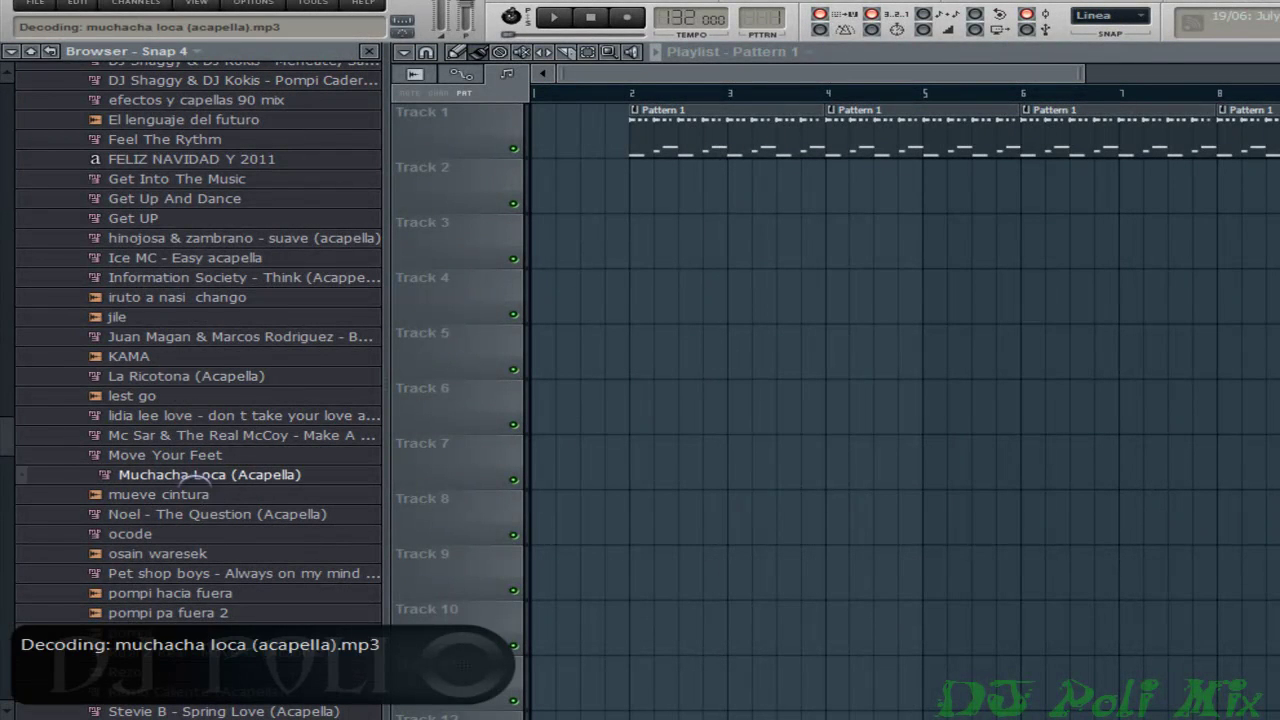
pyautogui.moveTo(8, 453); pyautogui.dragTo(29, 534)
pyautogui.click(262, 416)
# Place the Ritmo Caliente acapella on Track 3 starting at bar 12
pyautogui.scroll(8, 223, 323)
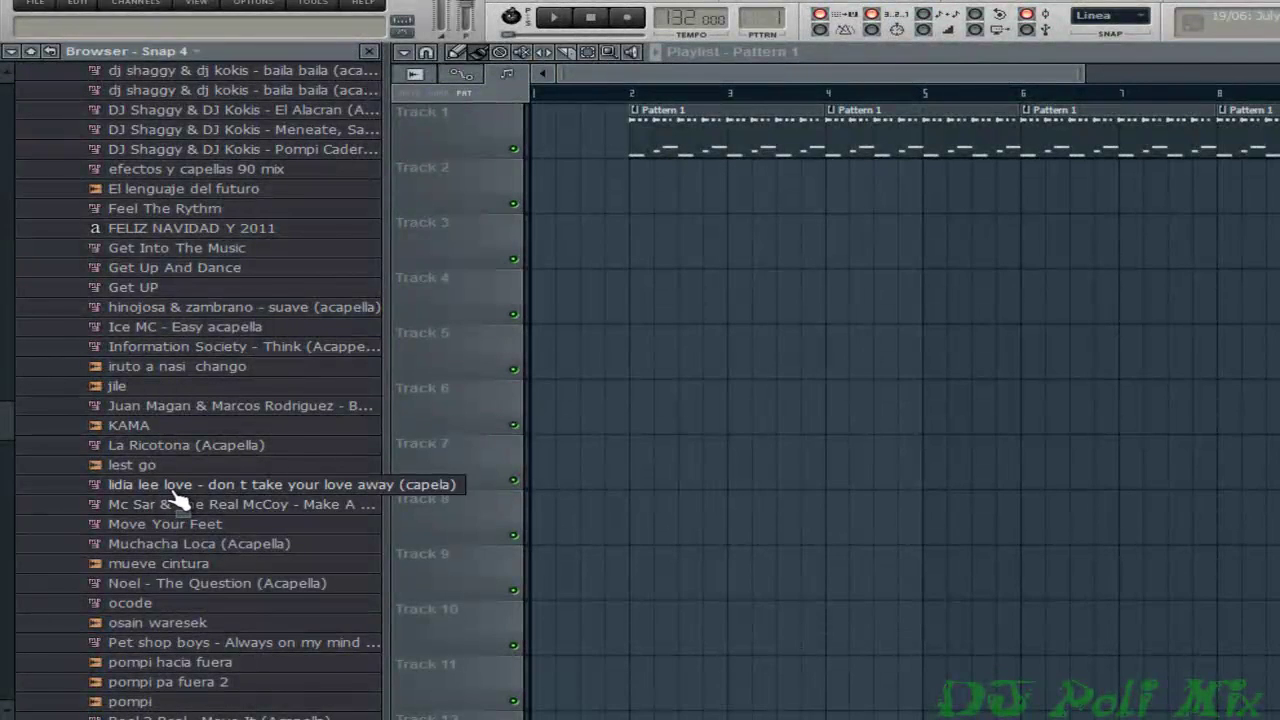
pyautogui.scroll(-3, 185, 495)
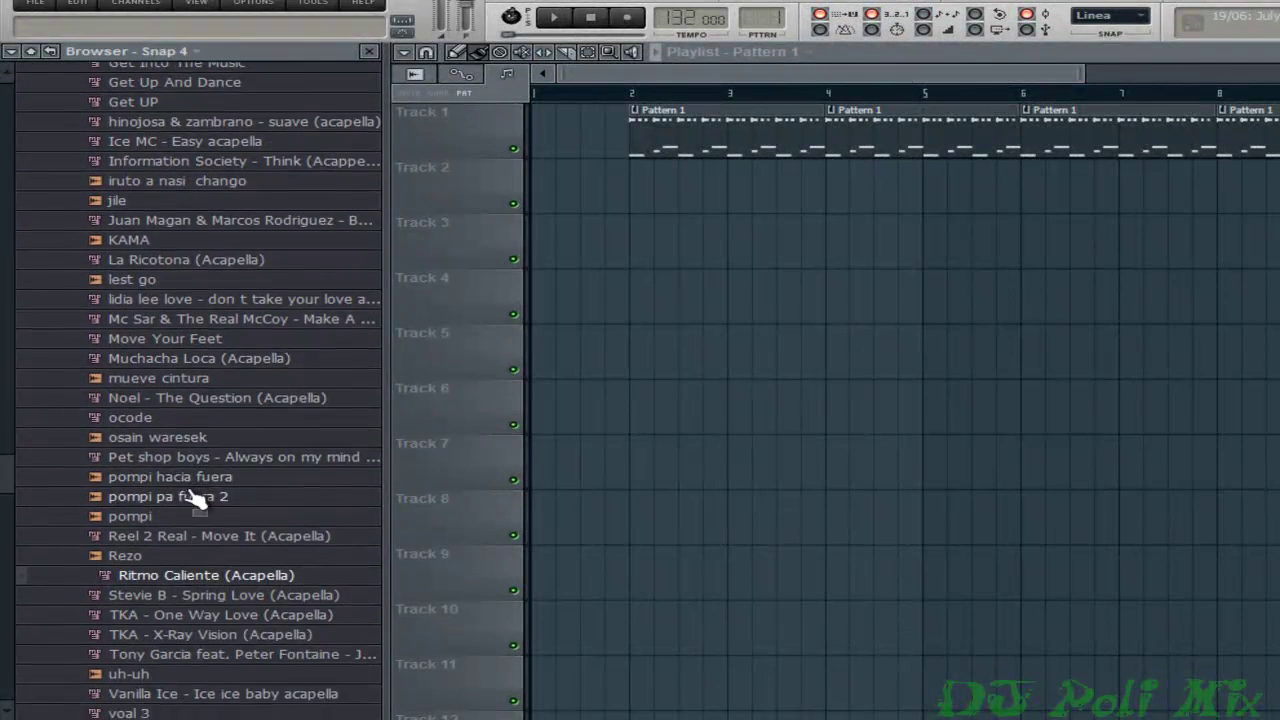
pyautogui.scroll(-1, 190, 515)
pyautogui.moveTo(190, 537); pyautogui.dragTo(950, 380)
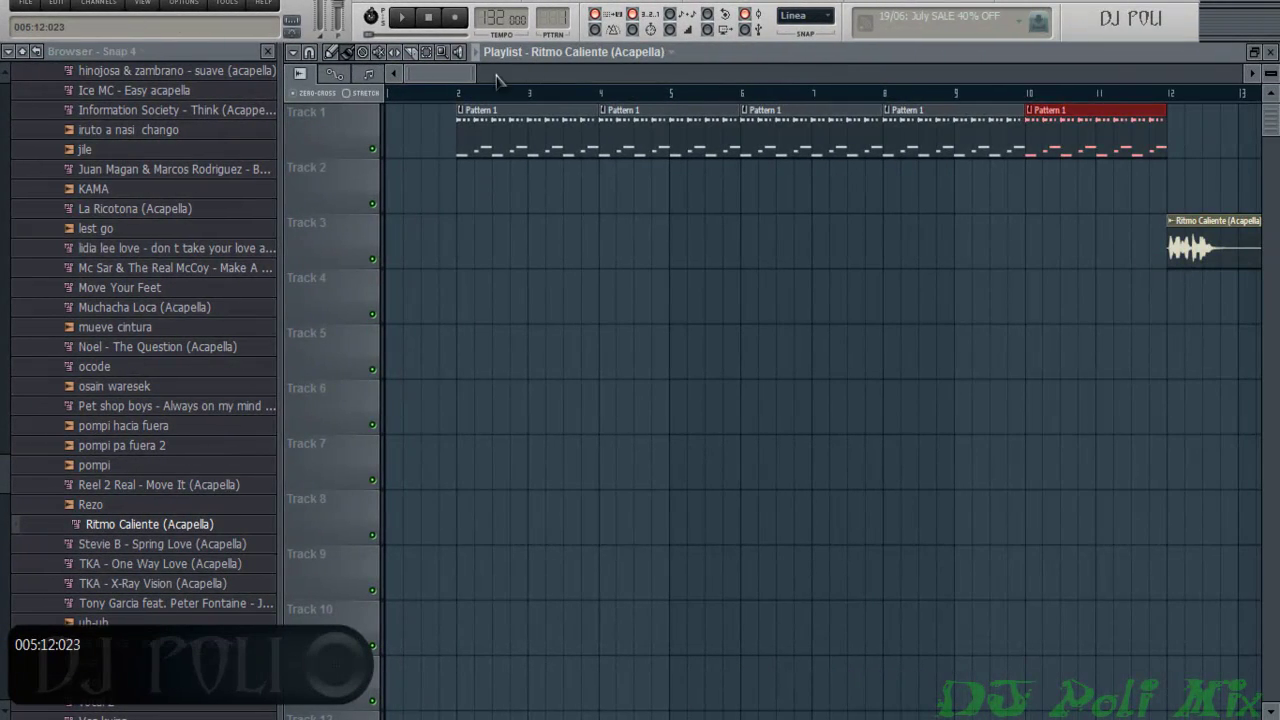
# Listen to the Ritmo Caliente clip from about bar 20 and examine the rest of its waveform
pyautogui.click(495, 75)
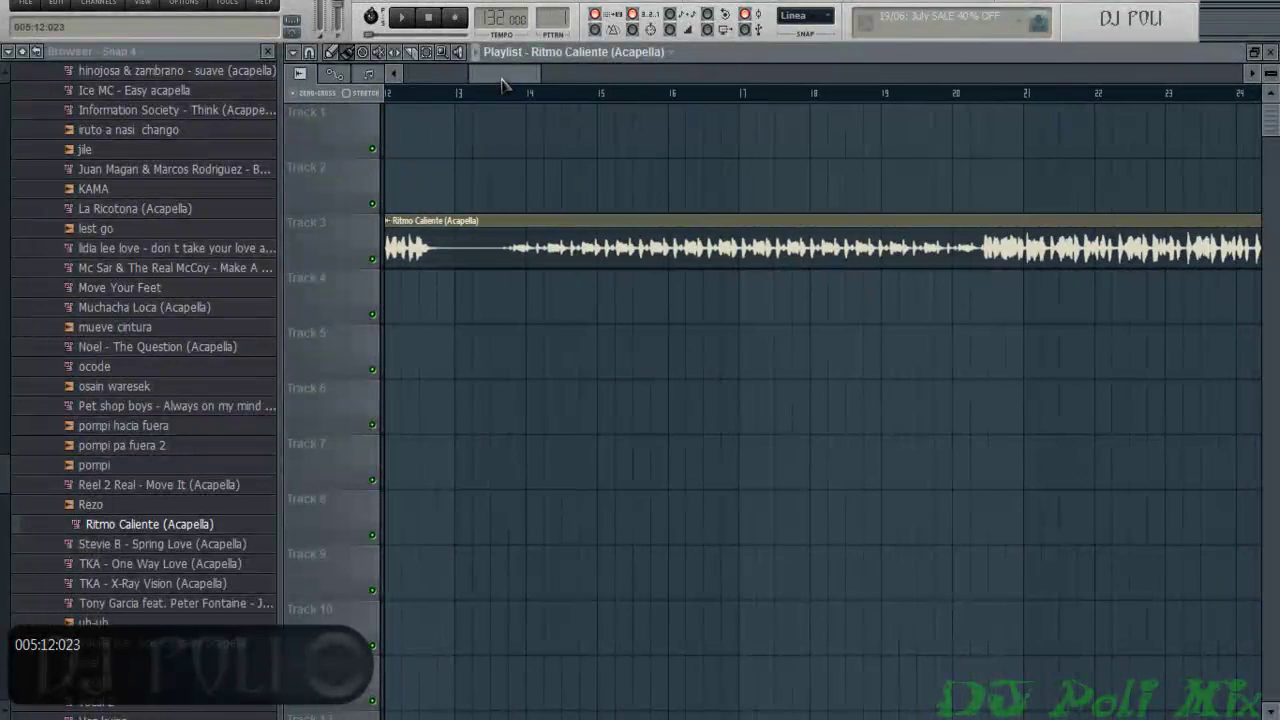
pyautogui.moveTo(503, 85); pyautogui.dragTo(549, 108)
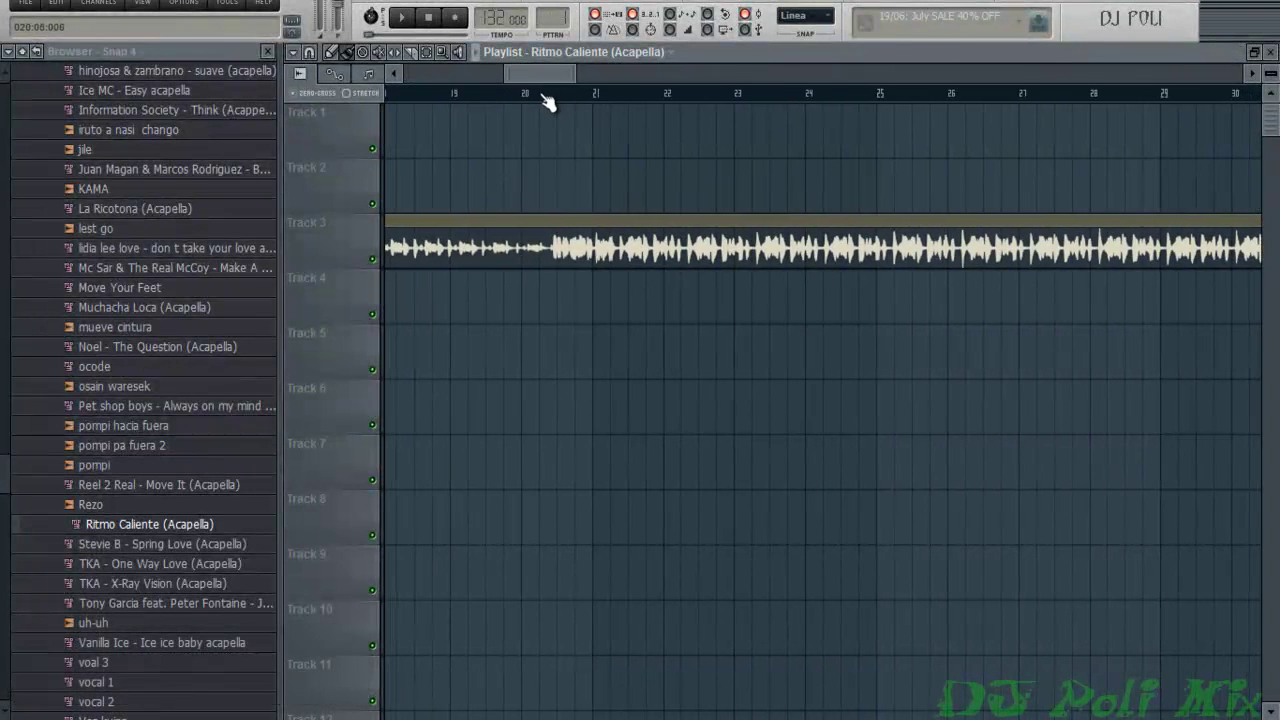
pyautogui.press('space')
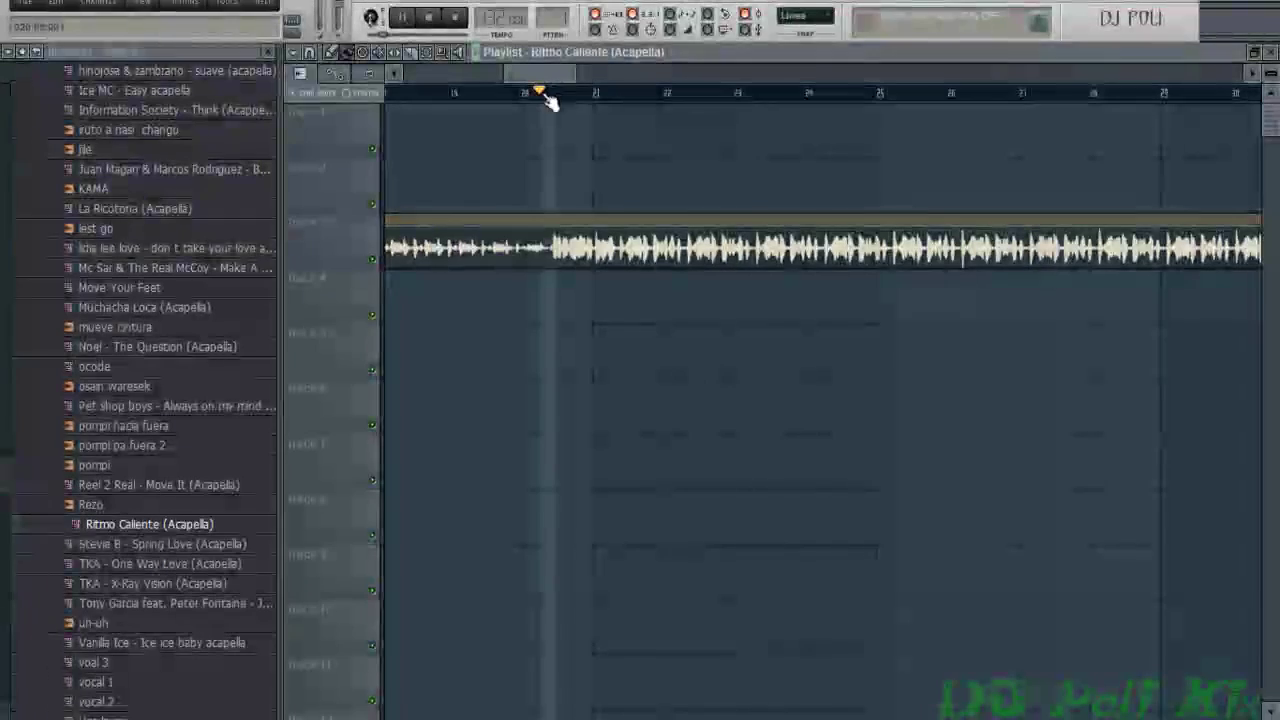
pyautogui.moveTo(543, 80); pyautogui.dragTo(553, 82)
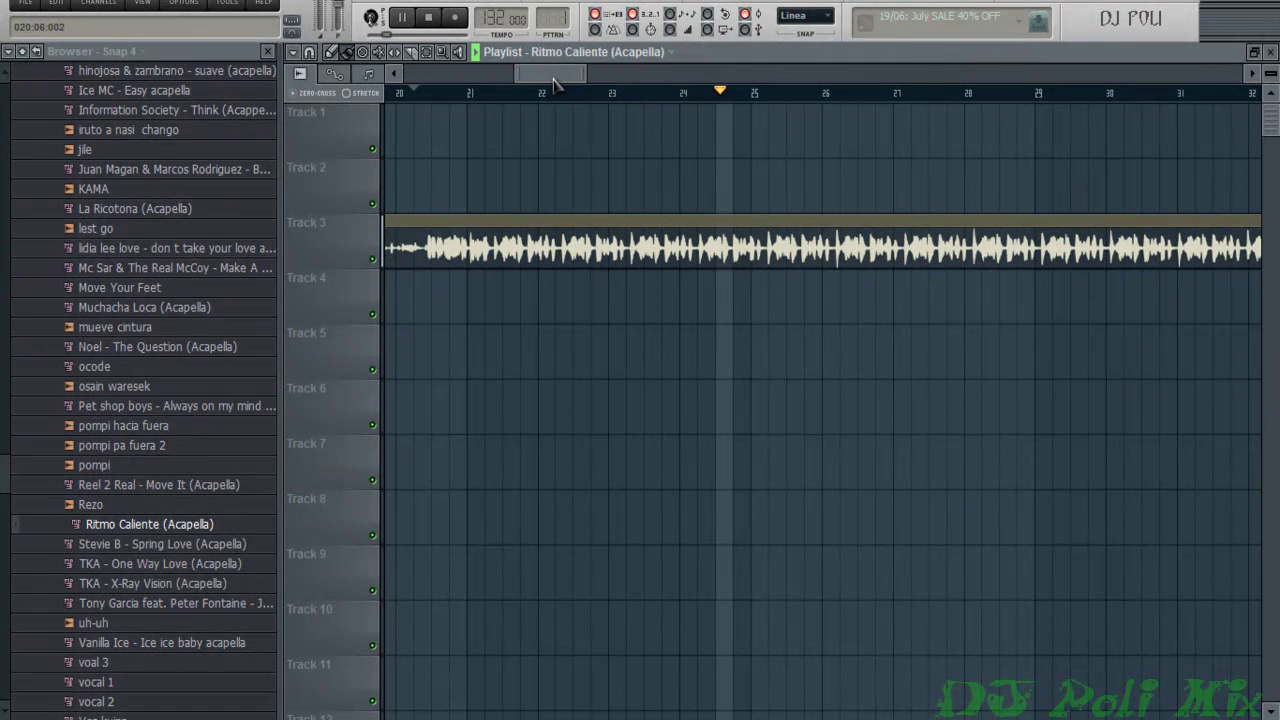
pyautogui.moveTo(556, 84); pyautogui.dragTo(620, 80)
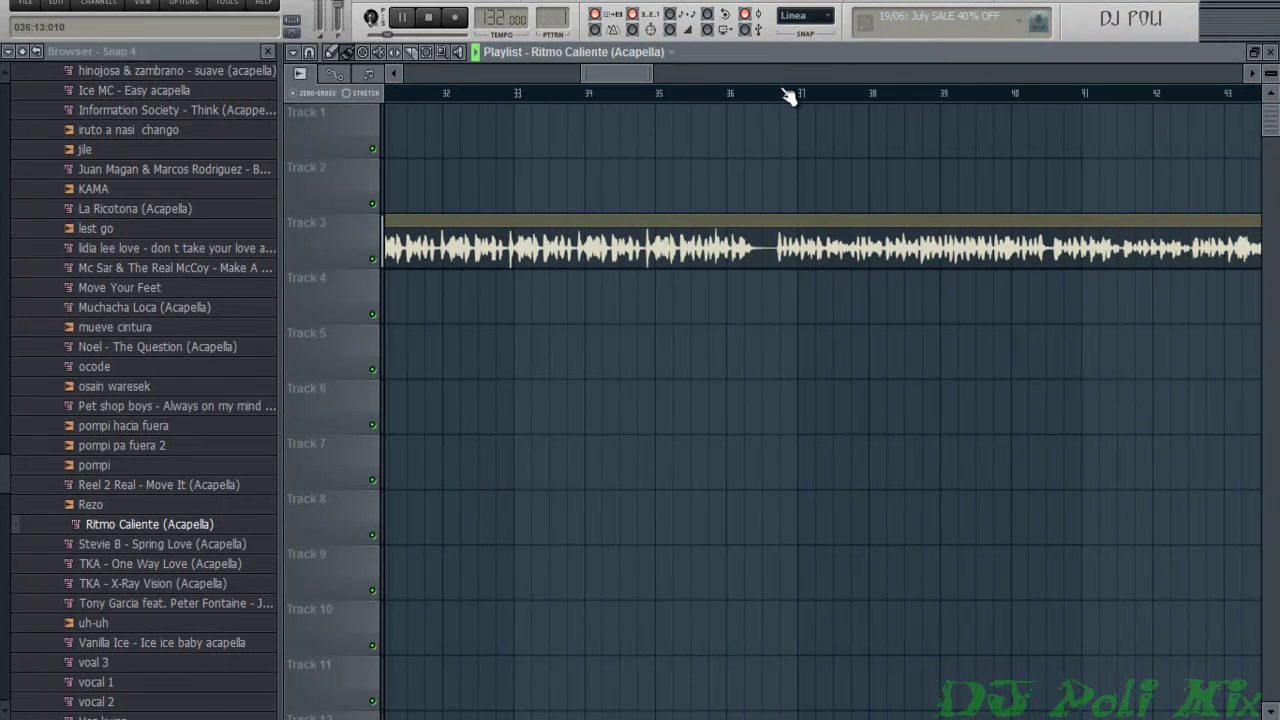
# Stop playback and delete the Ritmo Caliente clip from Track 3
pyautogui.moveTo(616, 76)
pyautogui.mouseDown()
pyautogui.moveTo(458, 84)
pyautogui.moveTo(478, 84)
pyautogui.mouseUp()
pyautogui.press('space')
pyautogui.rightClick(575, 245)
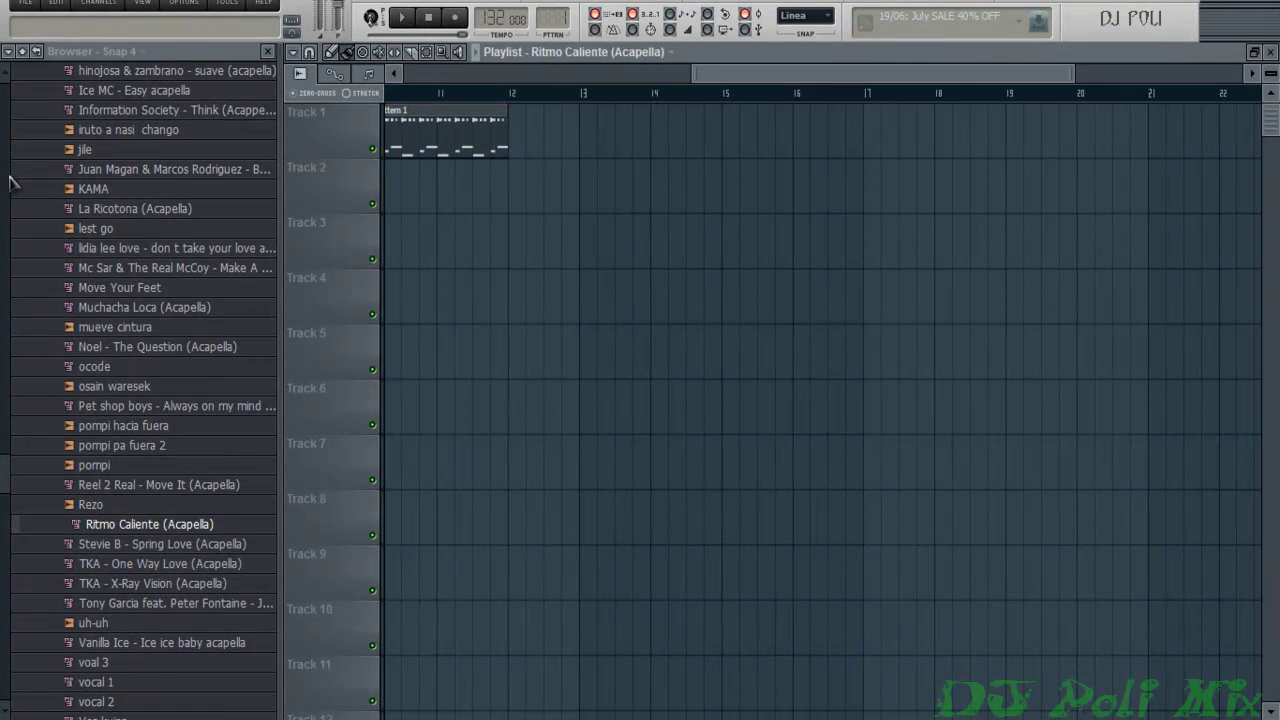
# Add the Bien Prendido acapella to Track 3 and align its start with the first Pattern 1 clip at bar 2
pyautogui.scroll(10, 12, 183)
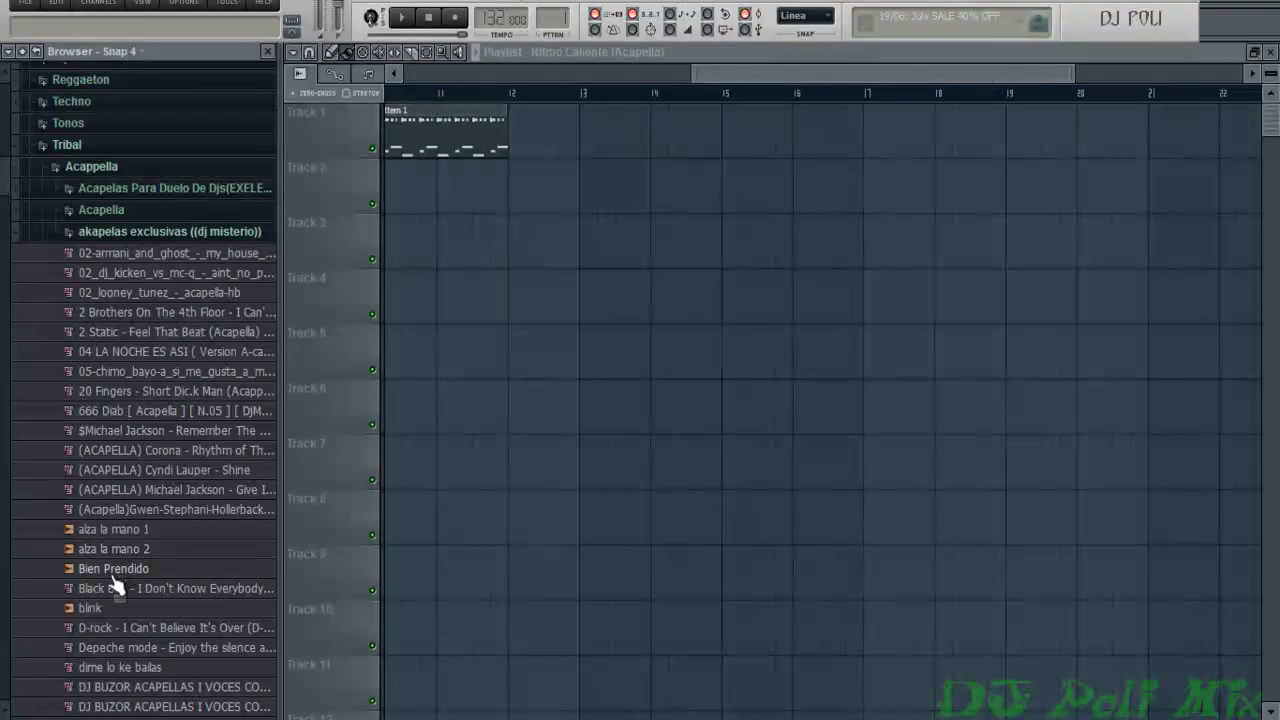
pyautogui.moveTo(321, 528); pyautogui.dragTo(645, 259)
pyautogui.moveTo(757, 79); pyautogui.dragTo(567, 79)
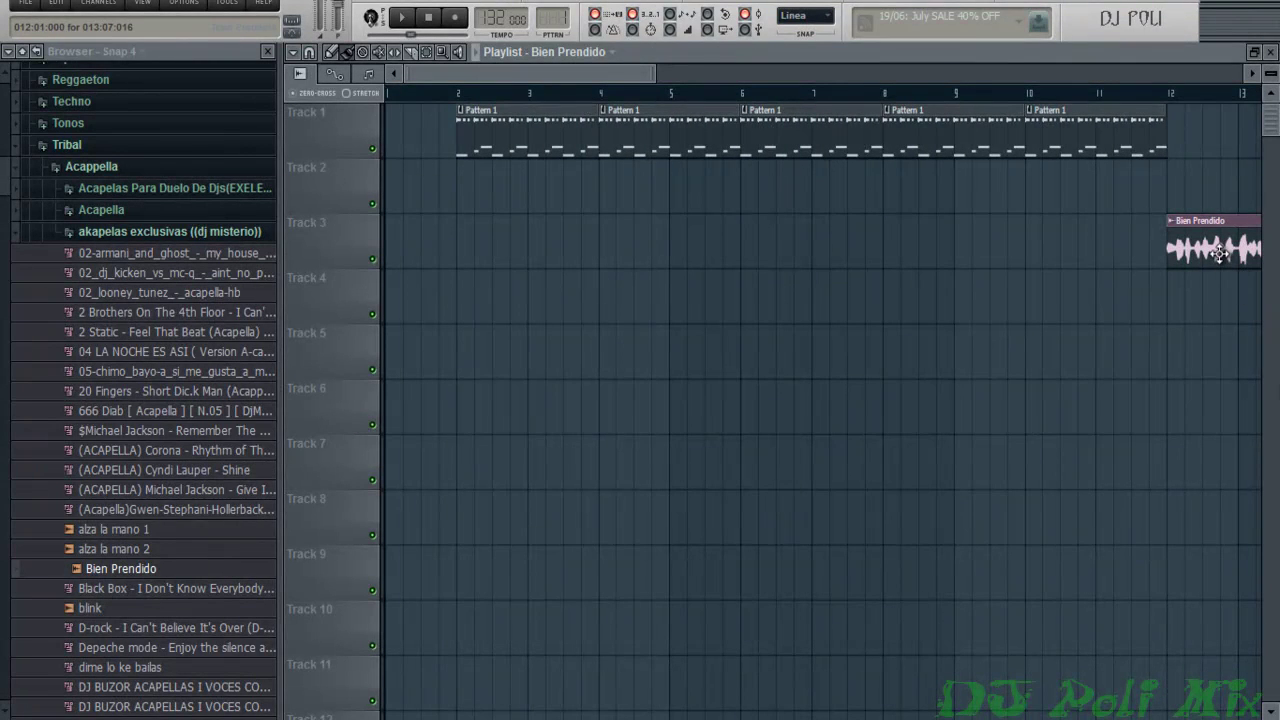
pyautogui.moveTo(1219, 253); pyautogui.dragTo(511, 220)
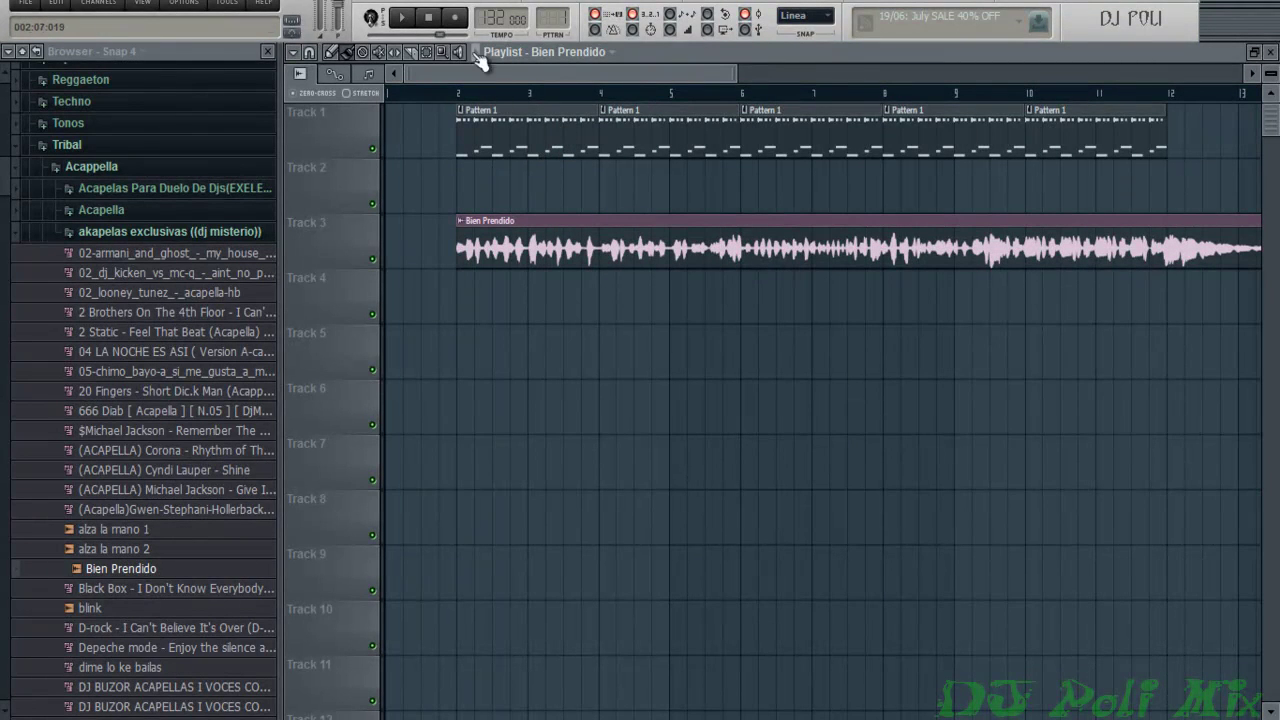
# Play the song from the beginning to hear Bien Prendido together with the Pattern 1 clips
pyautogui.click(398, 18)
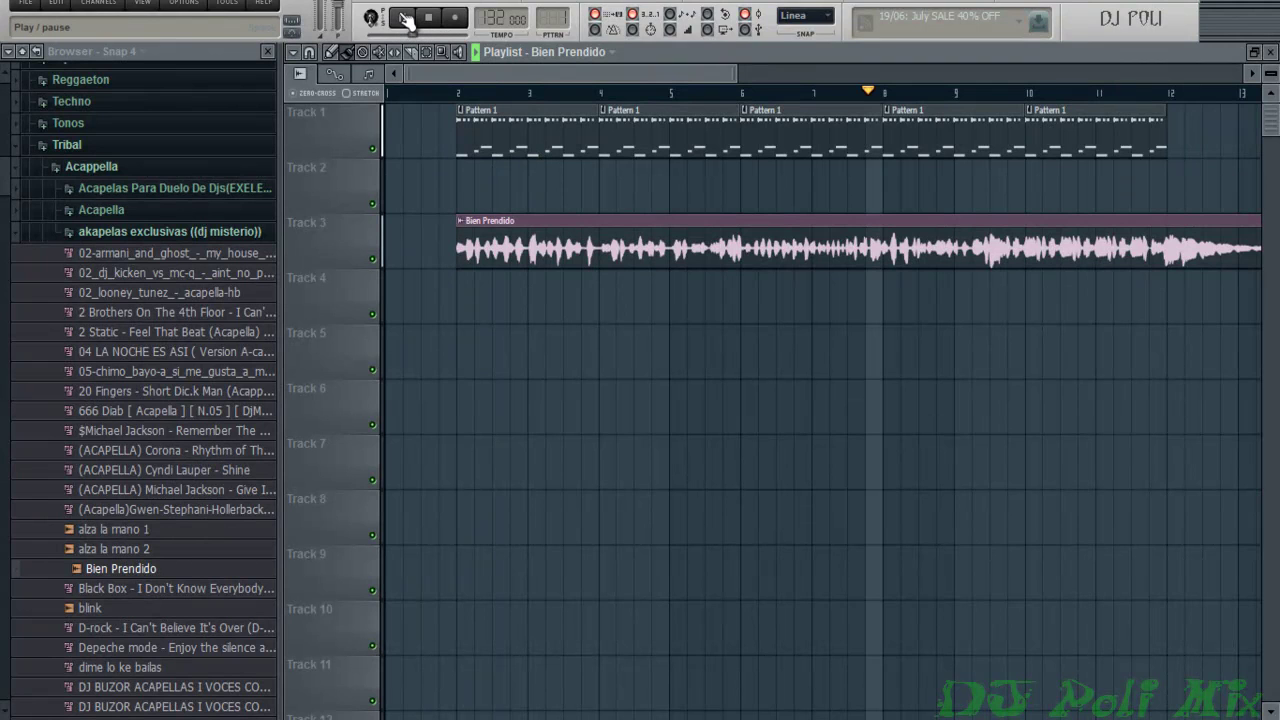
pyautogui.click(406, 19)
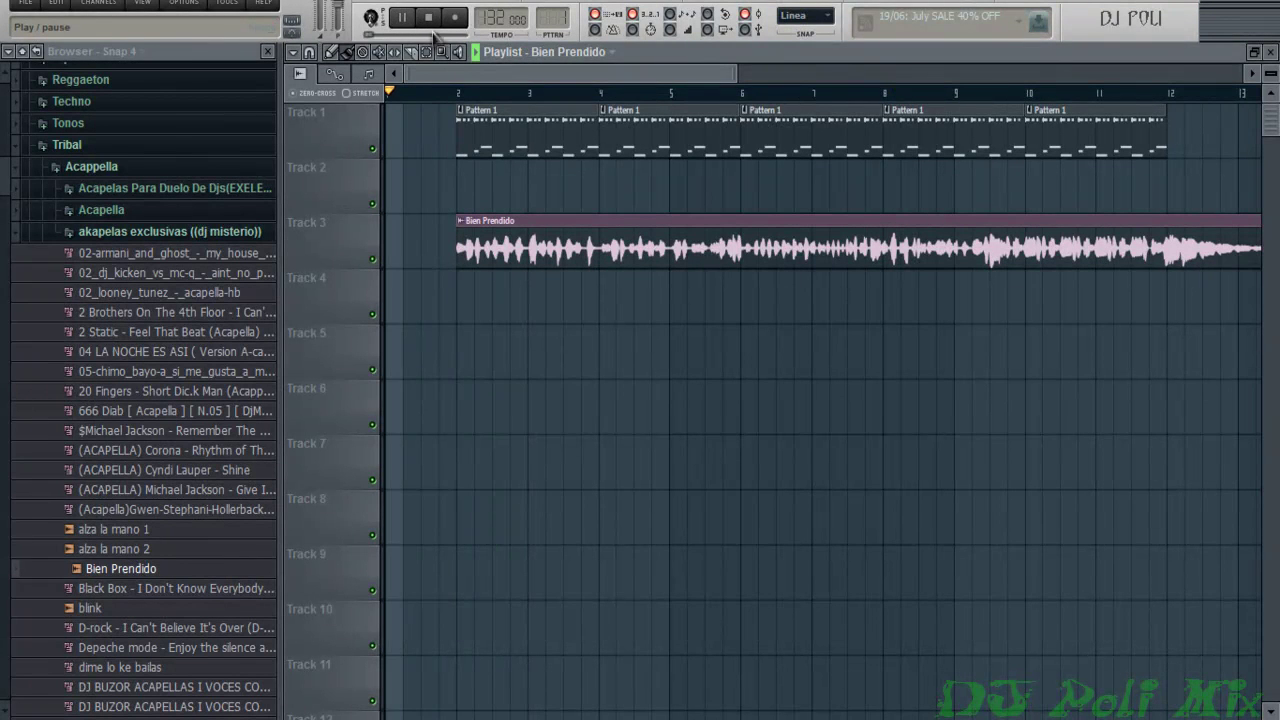
pyautogui.moveTo(488, 75); pyautogui.dragTo(499, 75)
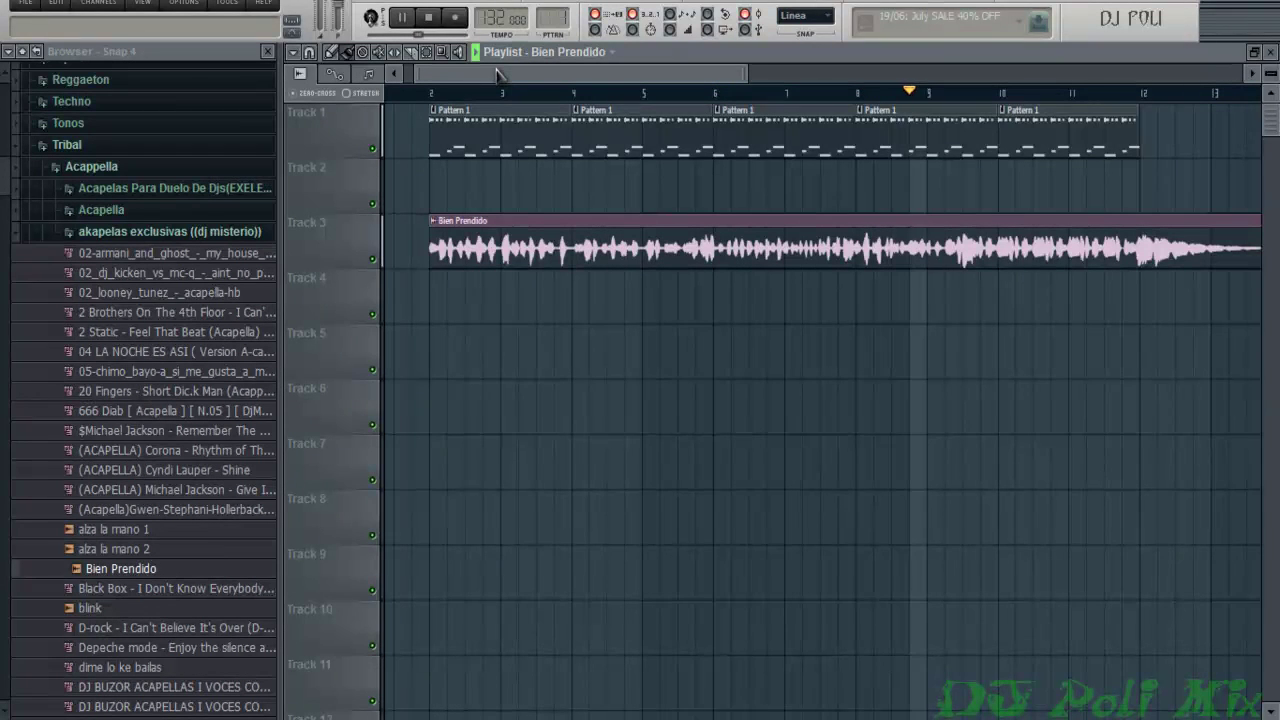
# Stop playback and set the playlist's snap to 1/6 paso for finer clip positioning
pyautogui.moveTo(500, 75); pyautogui.dragTo(505, 72)
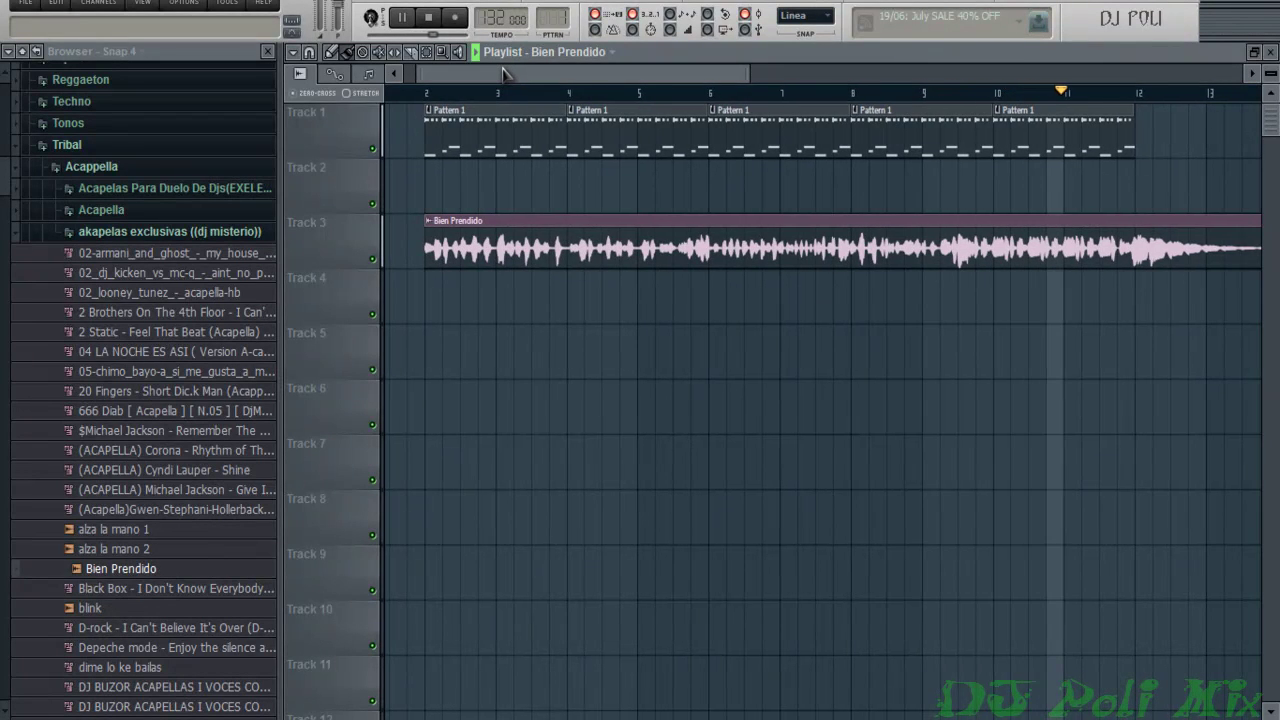
pyautogui.press('space')
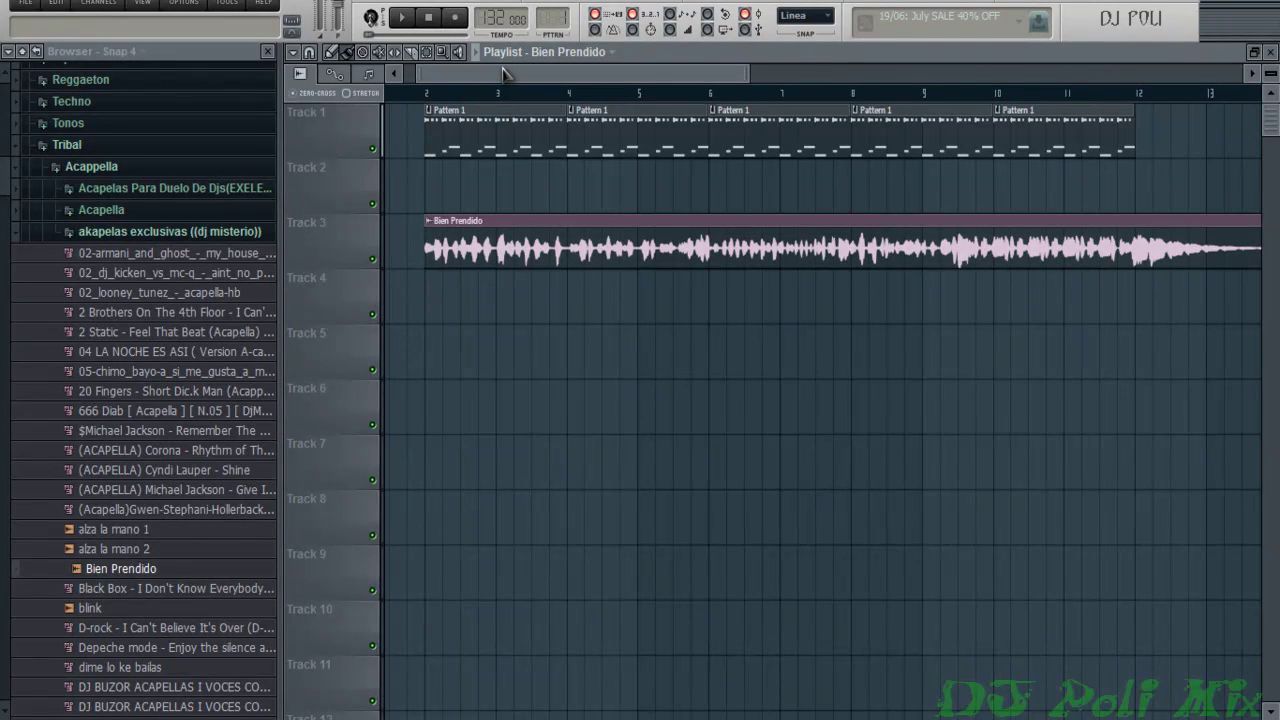
pyautogui.moveTo(505, 72); pyautogui.dragTo(463, 60)
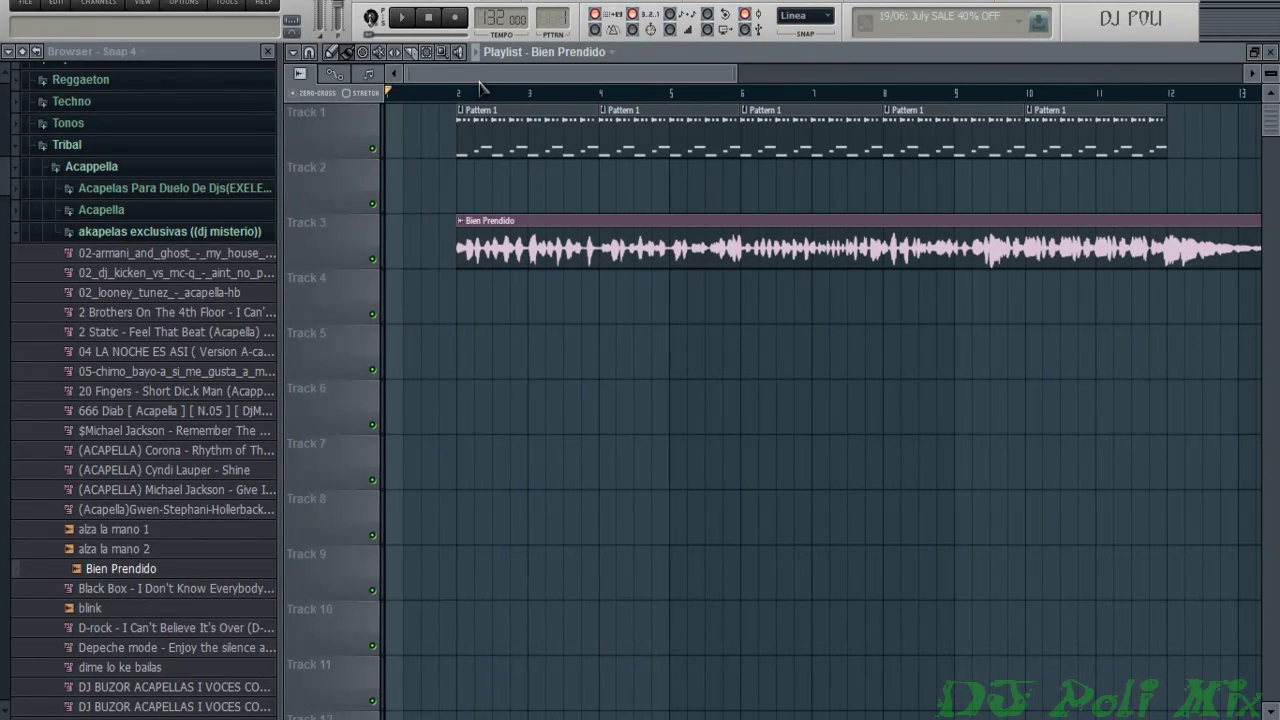
pyautogui.click(313, 53)
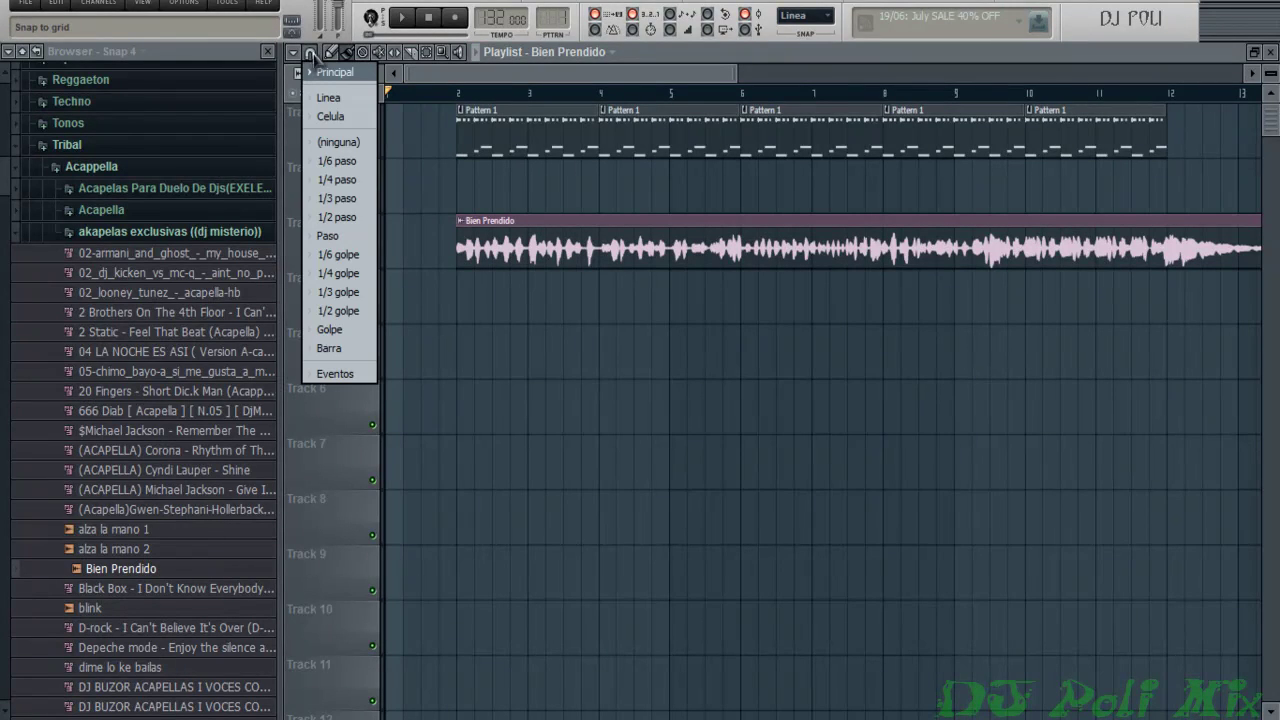
pyautogui.click(337, 161)
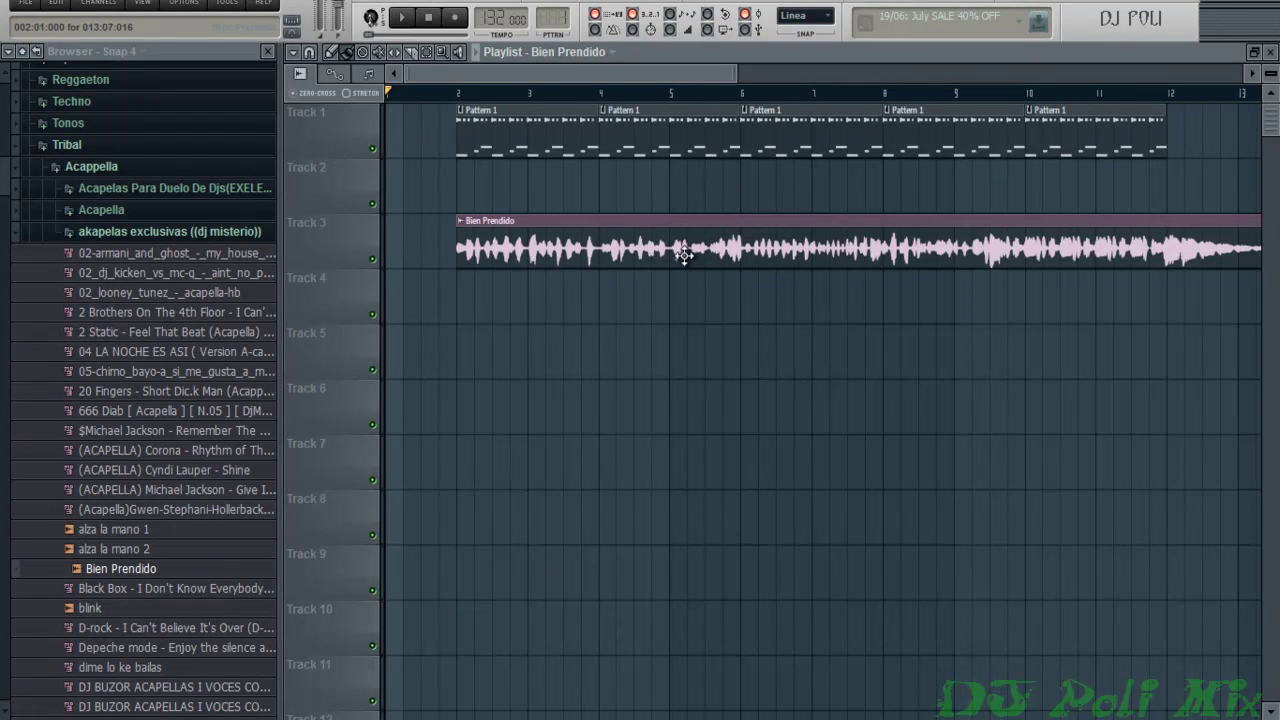
# Shift the Bien Prendido clip on Track 3 to start slightly before bar 2 and play the song to check its timing
pyautogui.moveTo(686, 250); pyautogui.dragTo(680, 250)
pyautogui.moveTo(679, 250); pyautogui.dragTo(678, 250)
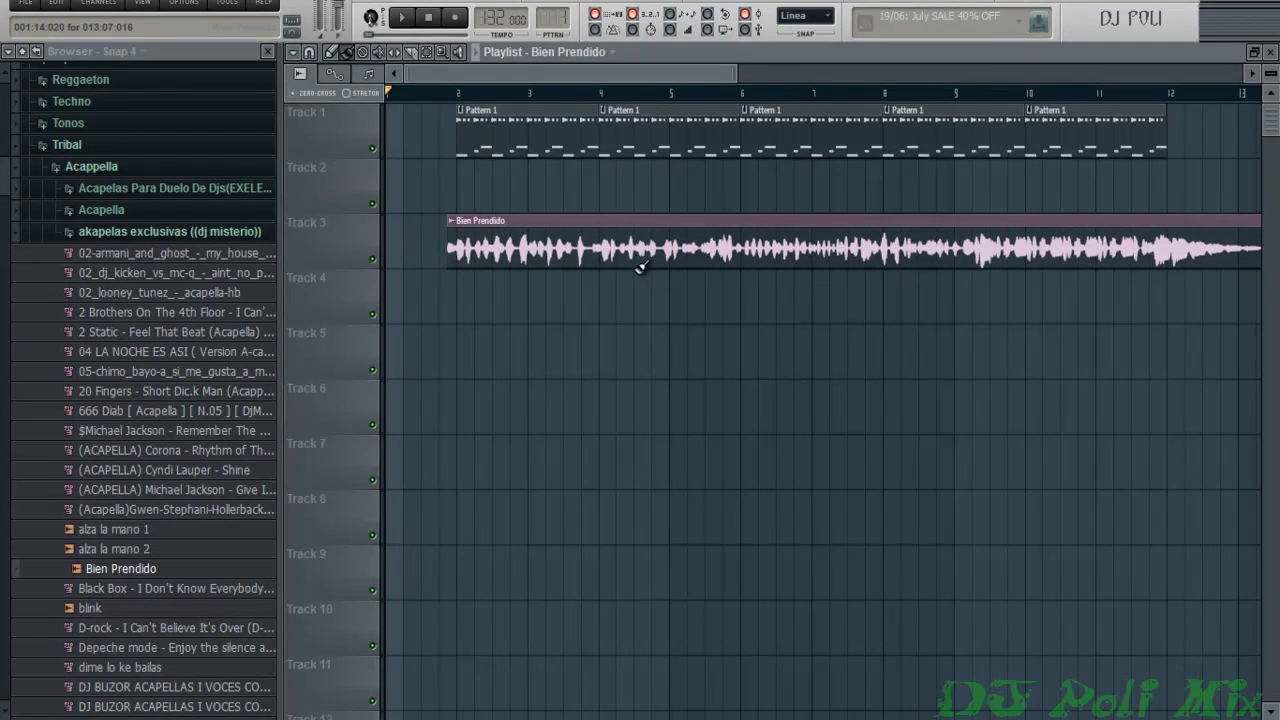
pyautogui.scroll(2, 640, 267)
pyautogui.moveTo(545, 77); pyautogui.dragTo(513, 77)
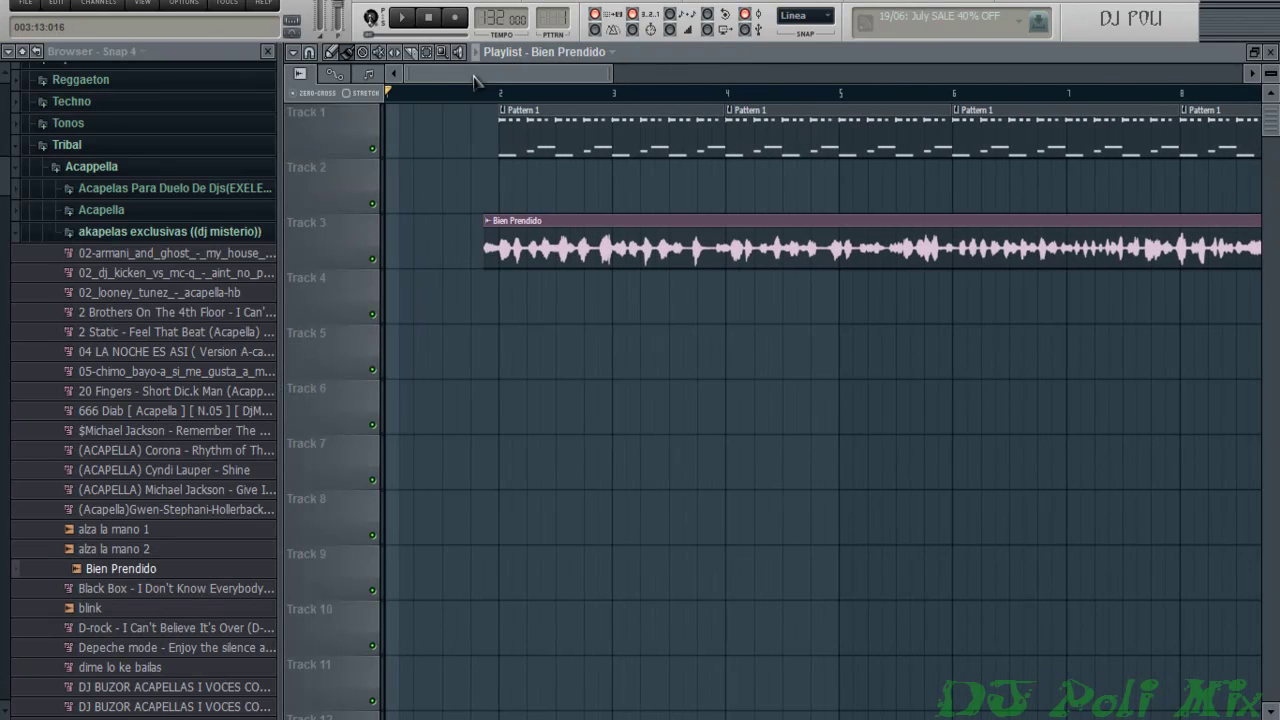
pyautogui.press('space')
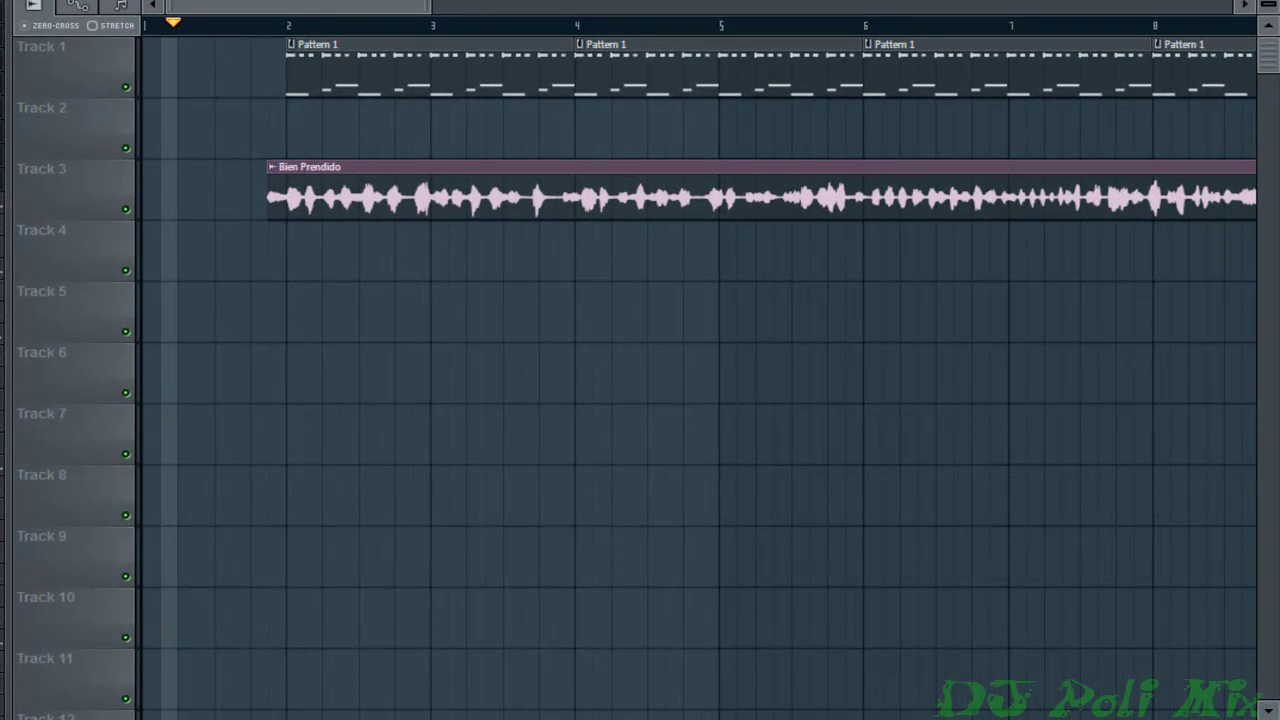
pyautogui.moveTo(221, 10); pyautogui.dragTo(234, 12)
pyautogui.press('space')
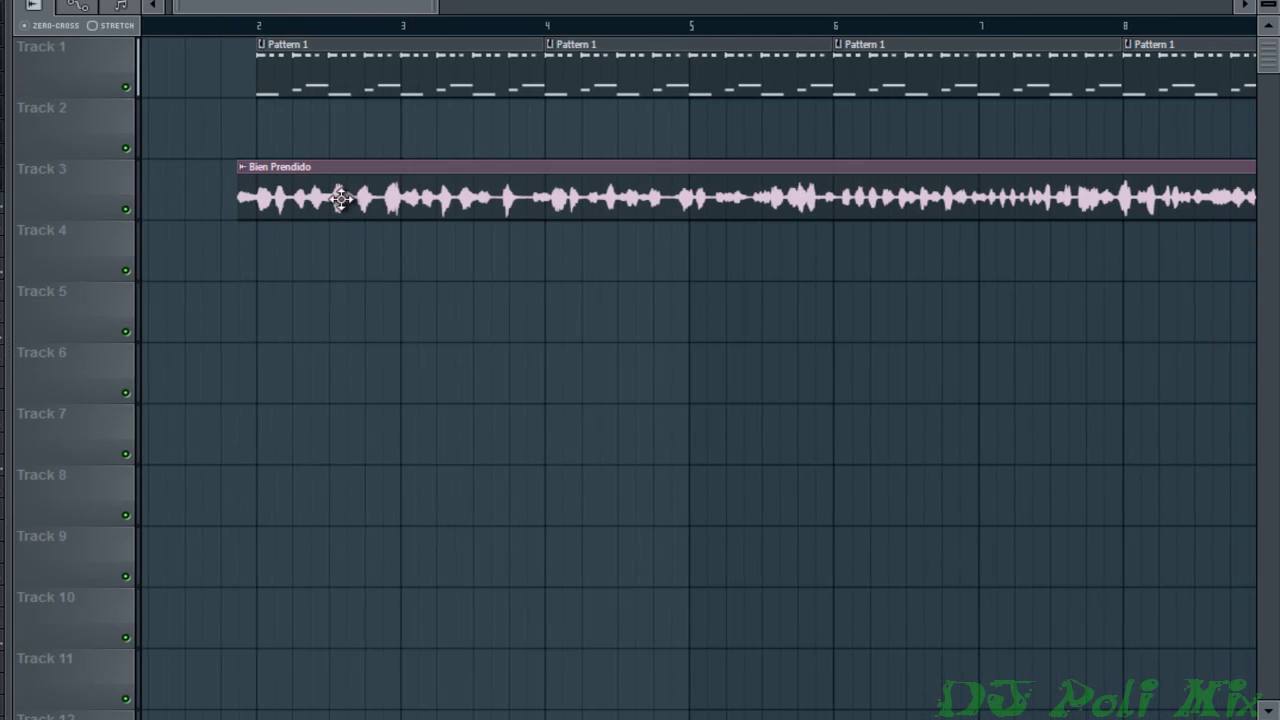
# Move the Bien Prendido clip back to start at bar 2 and listen to it against the patterns
pyautogui.moveTo(335, 198); pyautogui.dragTo(360, 198)
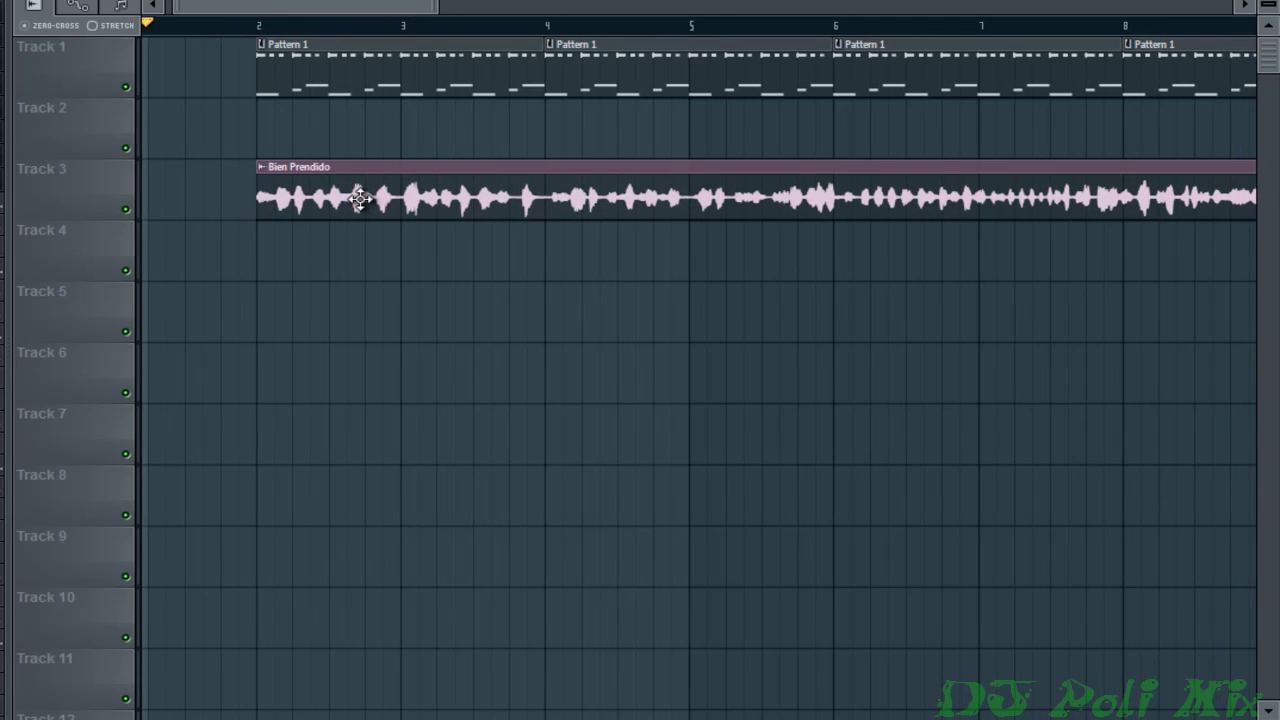
pyautogui.press('space')
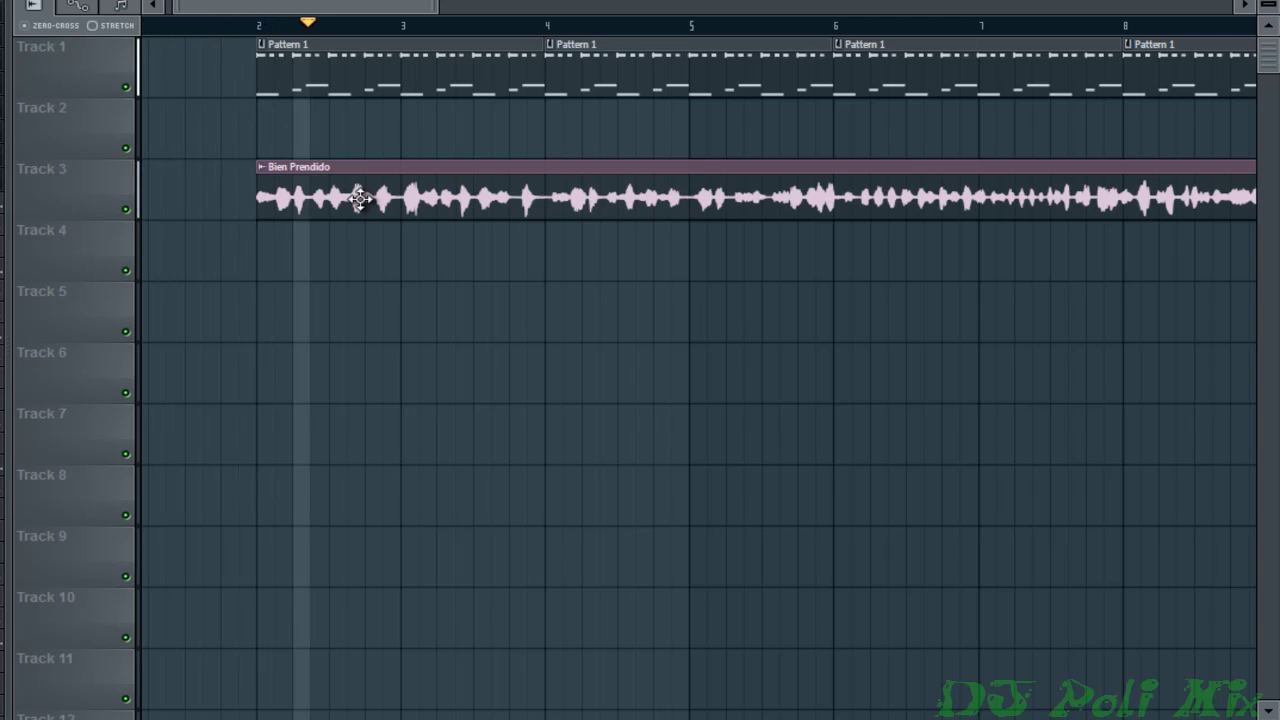
pyautogui.press('space')
# Move the Bien Prendido clip to start about a quarter bar before bar 2 and play it with the beat
pyautogui.moveTo(360, 198); pyautogui.dragTo(318, 188)
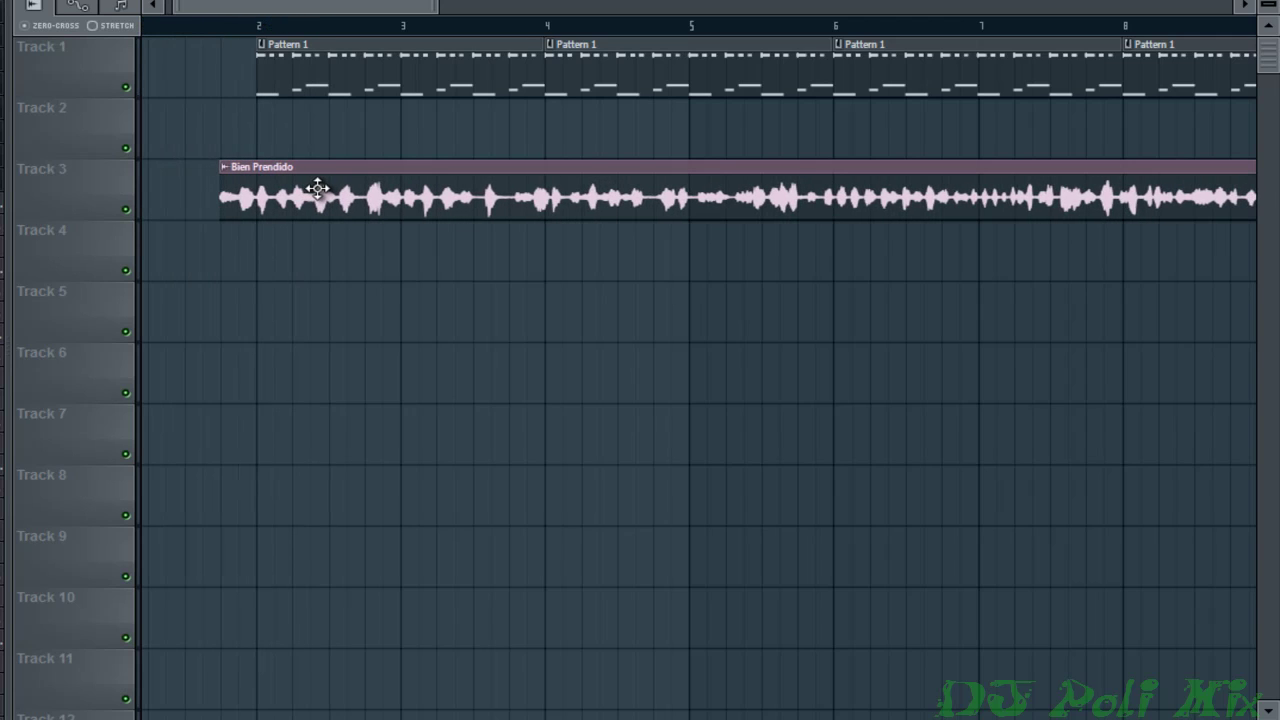
pyautogui.press('space')
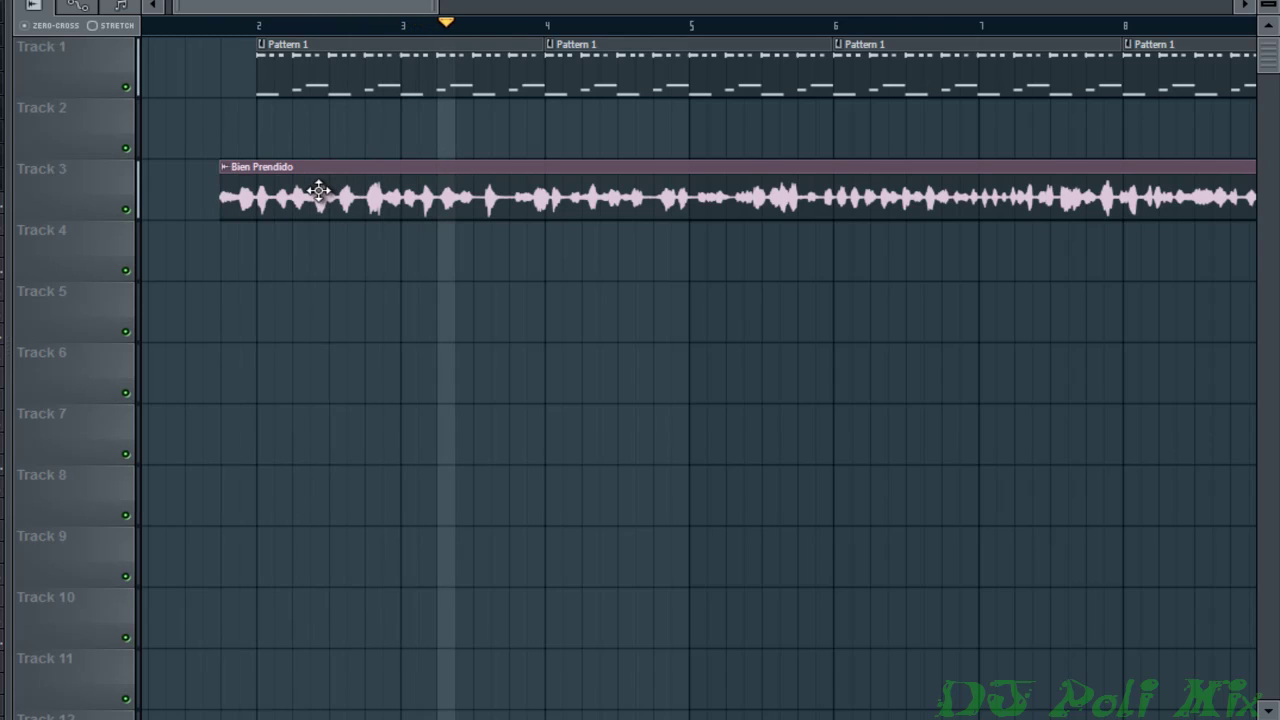
pyautogui.press('space')
# Shift the Bien Prendido clip to start about a sixth of a bar before bar 2 and listen to the result
pyautogui.moveTo(318, 190); pyautogui.dragTo(331, 190)
pyautogui.press('space')
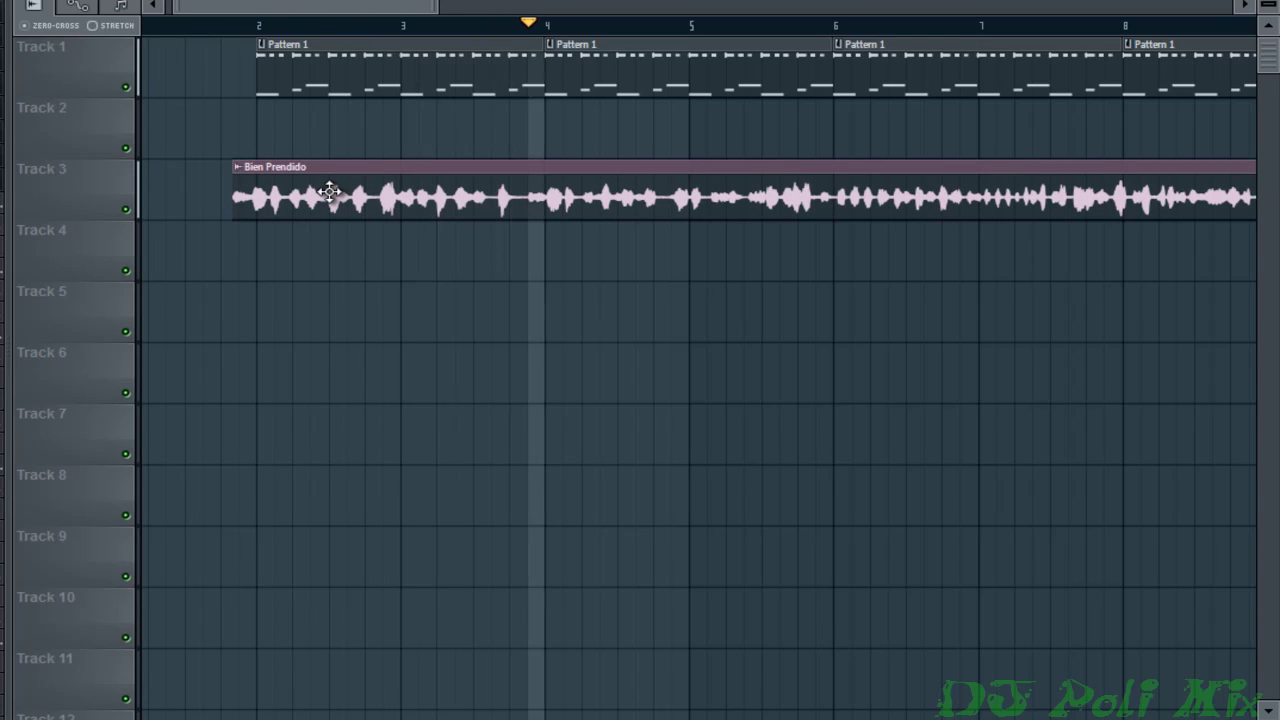
pyautogui.moveTo(358, 6); pyautogui.dragTo(408, 10)
# Stop playback, slice Bien Prendido just before bar 4, nudge the second section slightly earlier, and play it with the beat
pyautogui.press('space')
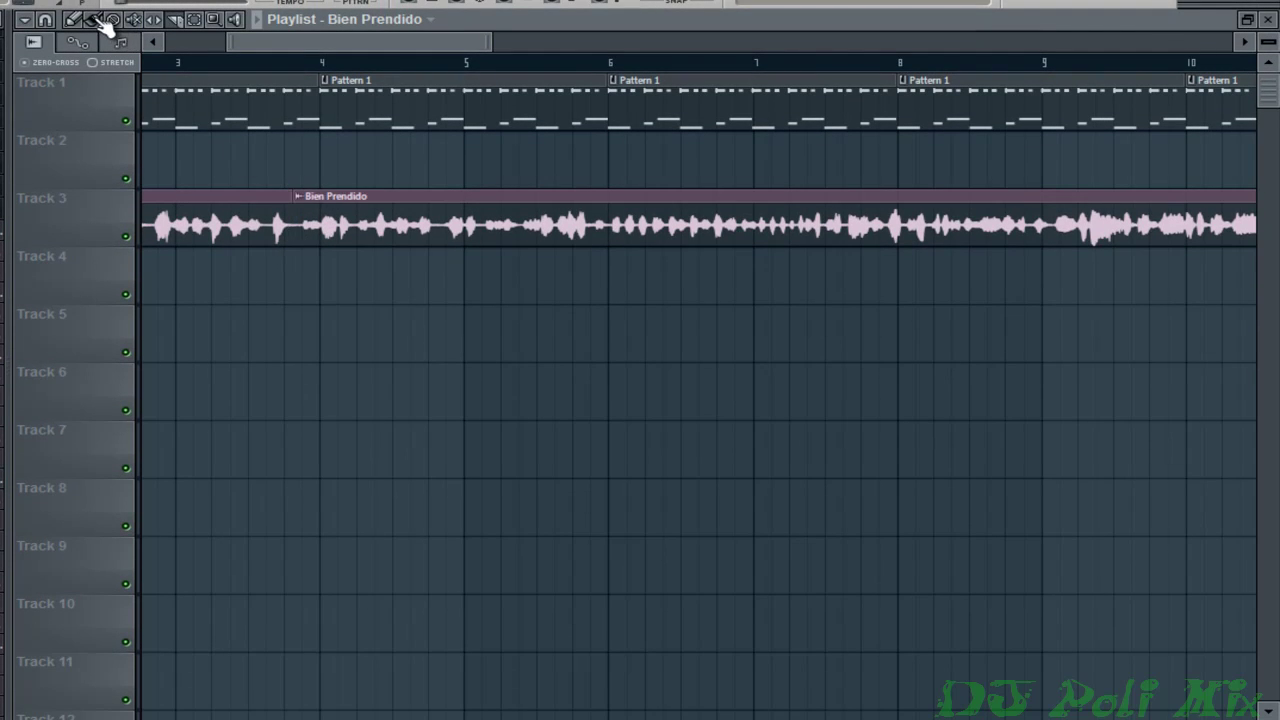
pyautogui.moveTo(478, 215); pyautogui.dragTo(472, 215)
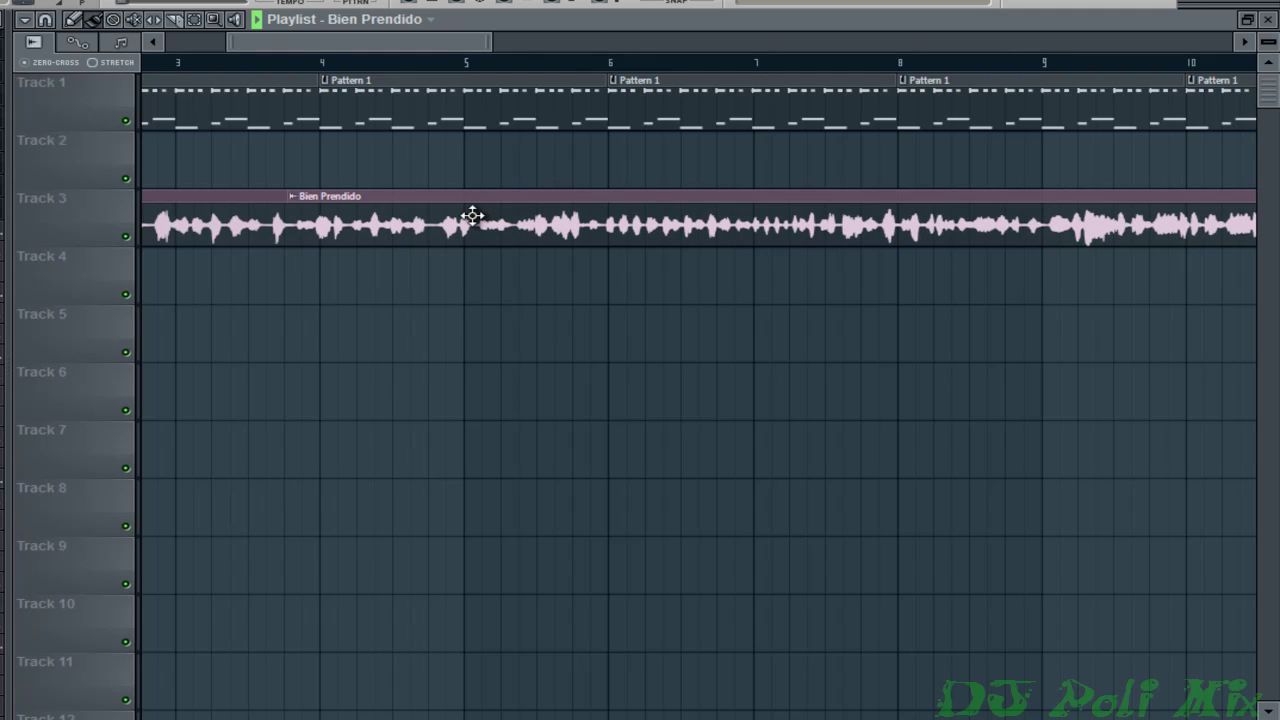
pyautogui.moveTo(434, 47); pyautogui.dragTo(400, 46)
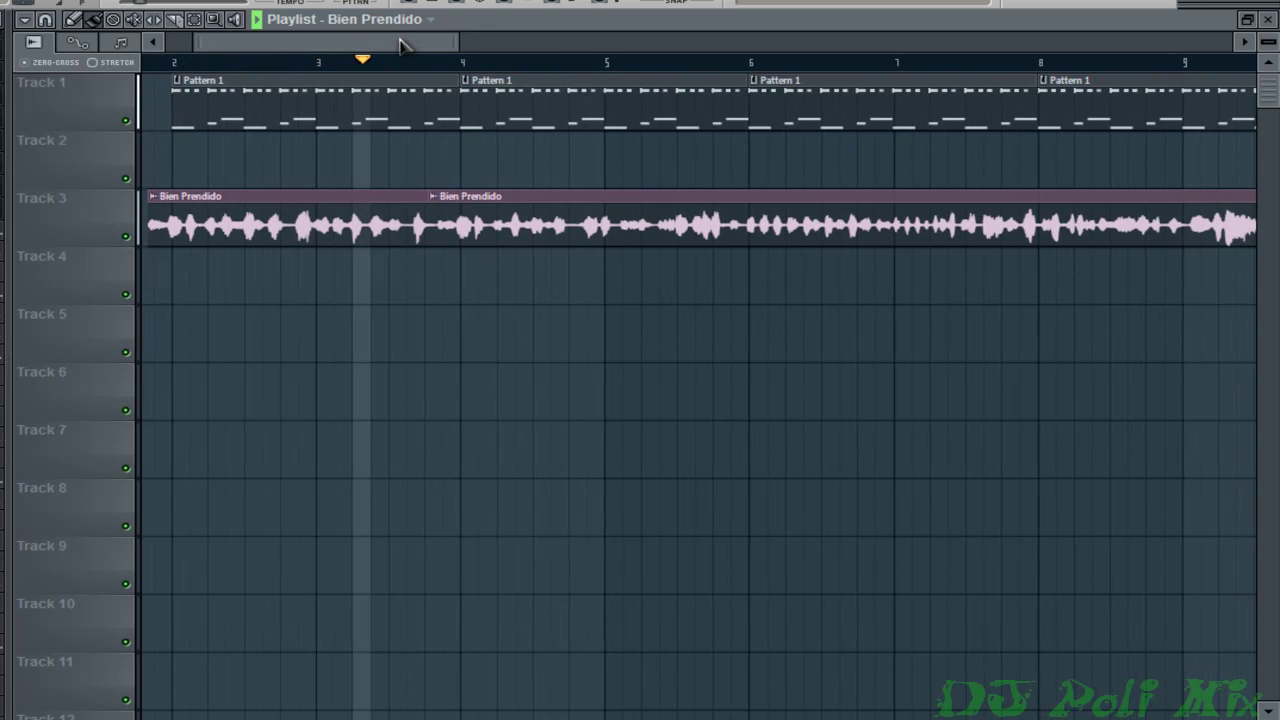
pyautogui.moveTo(400, 46); pyautogui.dragTo(432, 47)
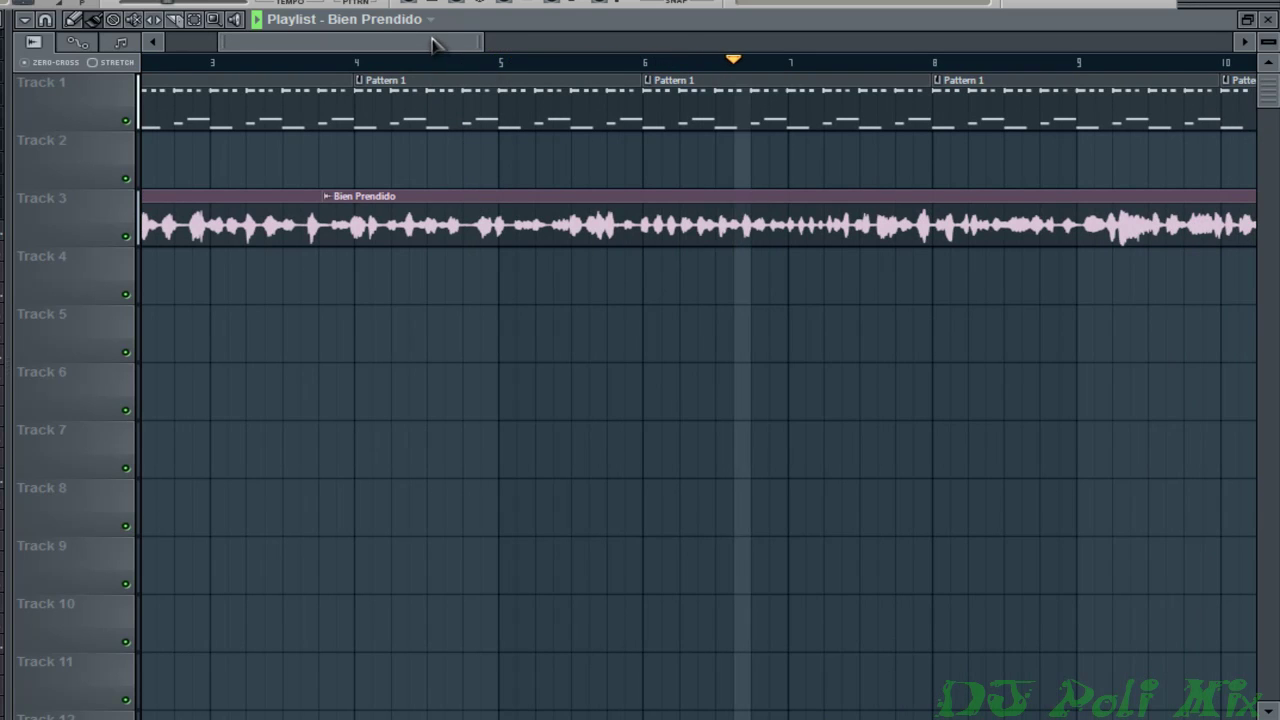
# Examine the end of the vocal and listen to Bien Prendido with the patterns from bar 4
pyautogui.moveTo(428, 46); pyautogui.dragTo(570, 52)
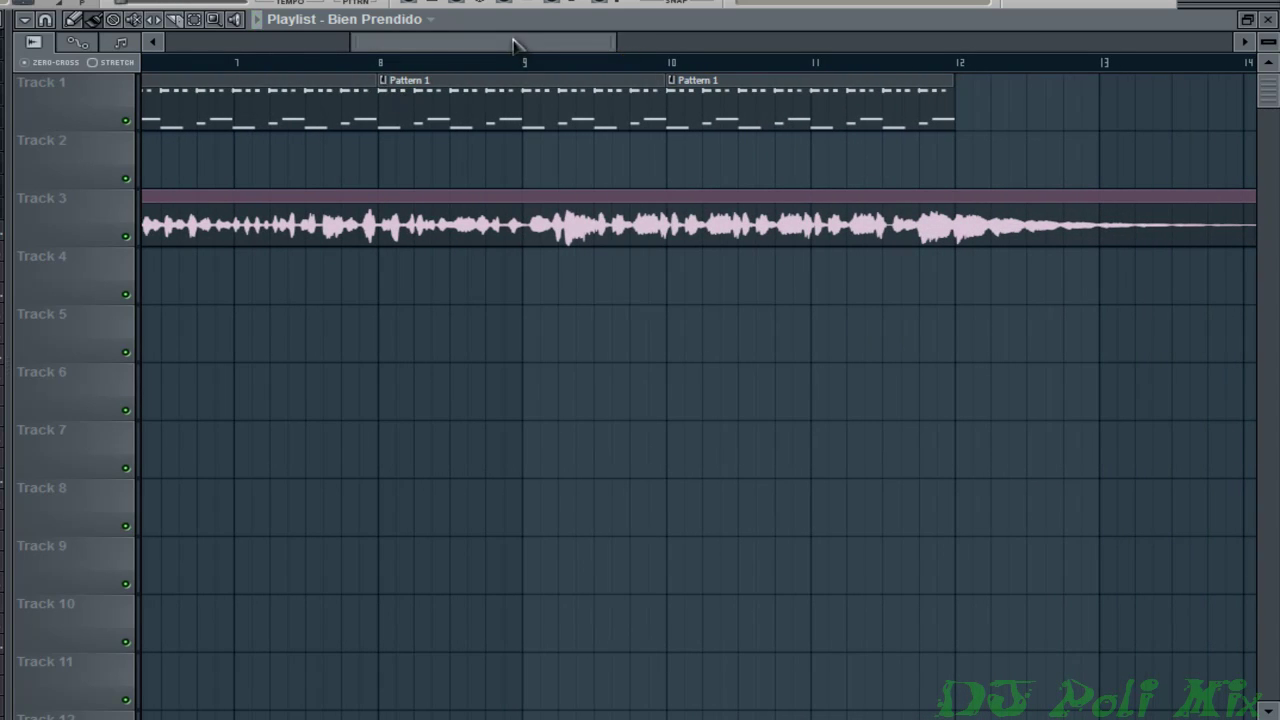
pyautogui.moveTo(513, 45); pyautogui.dragTo(358, 80)
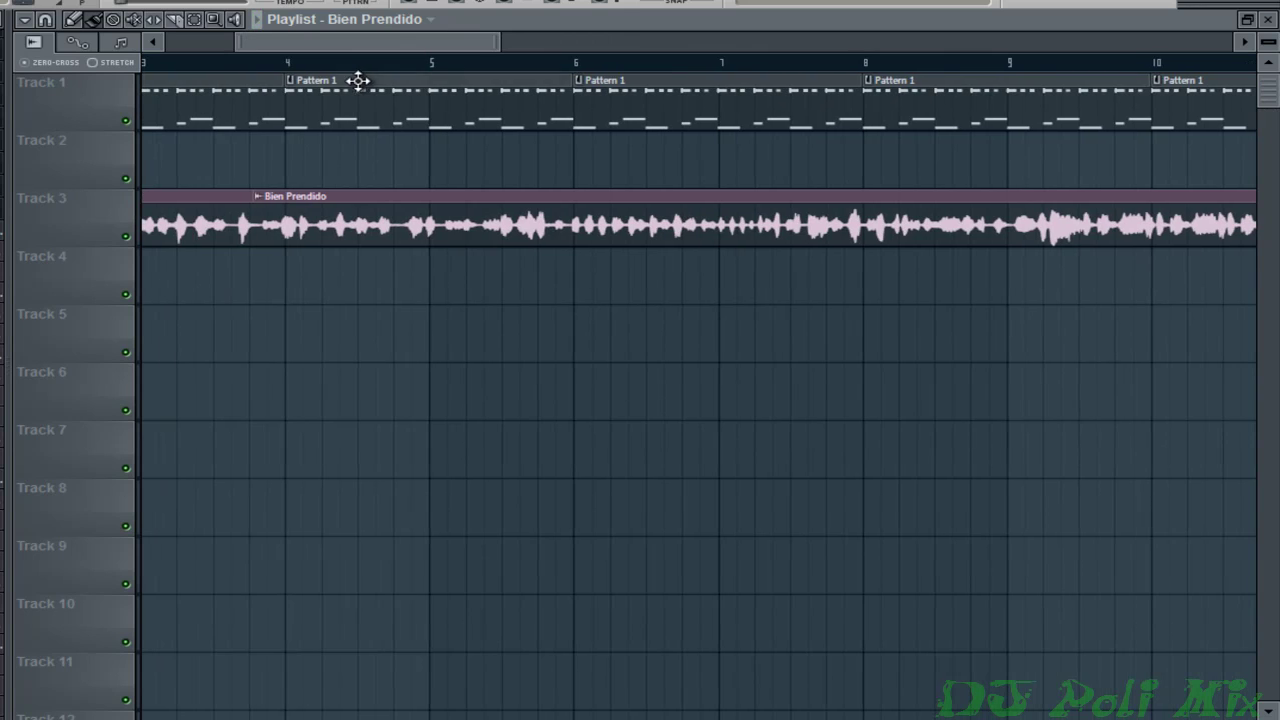
pyautogui.click(295, 70)
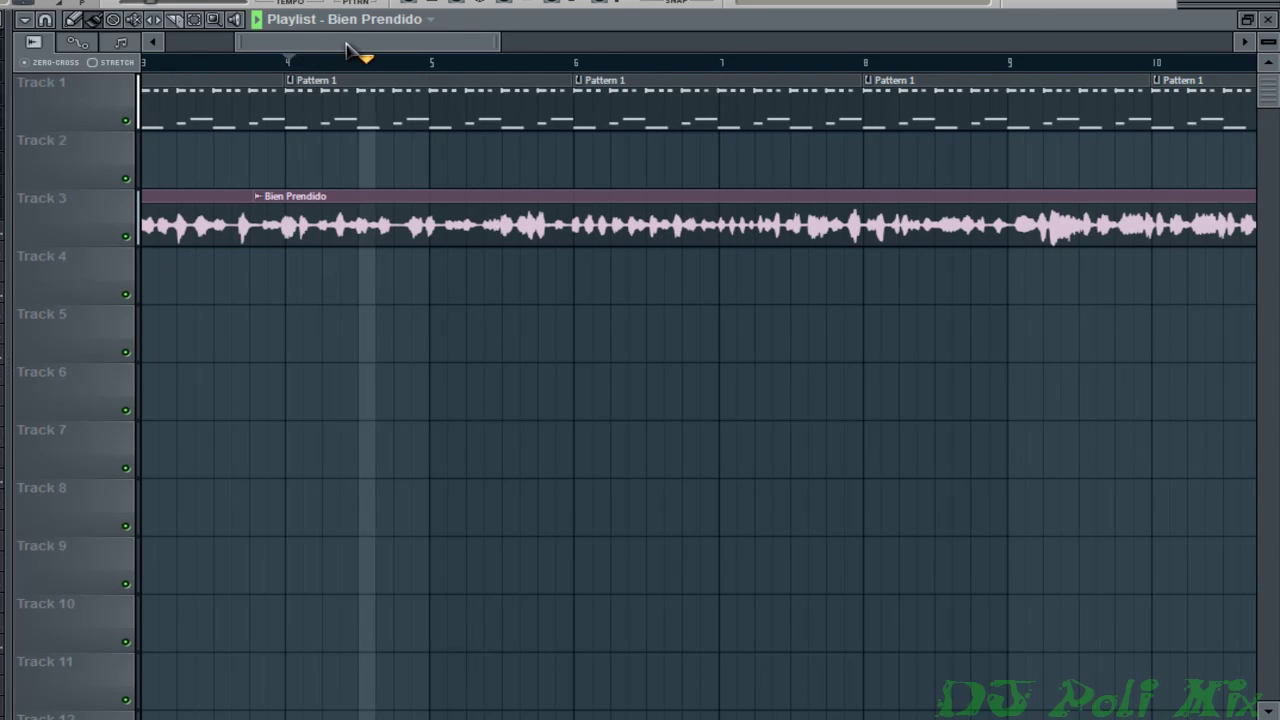
pyautogui.moveTo(343, 48); pyautogui.dragTo(359, 50)
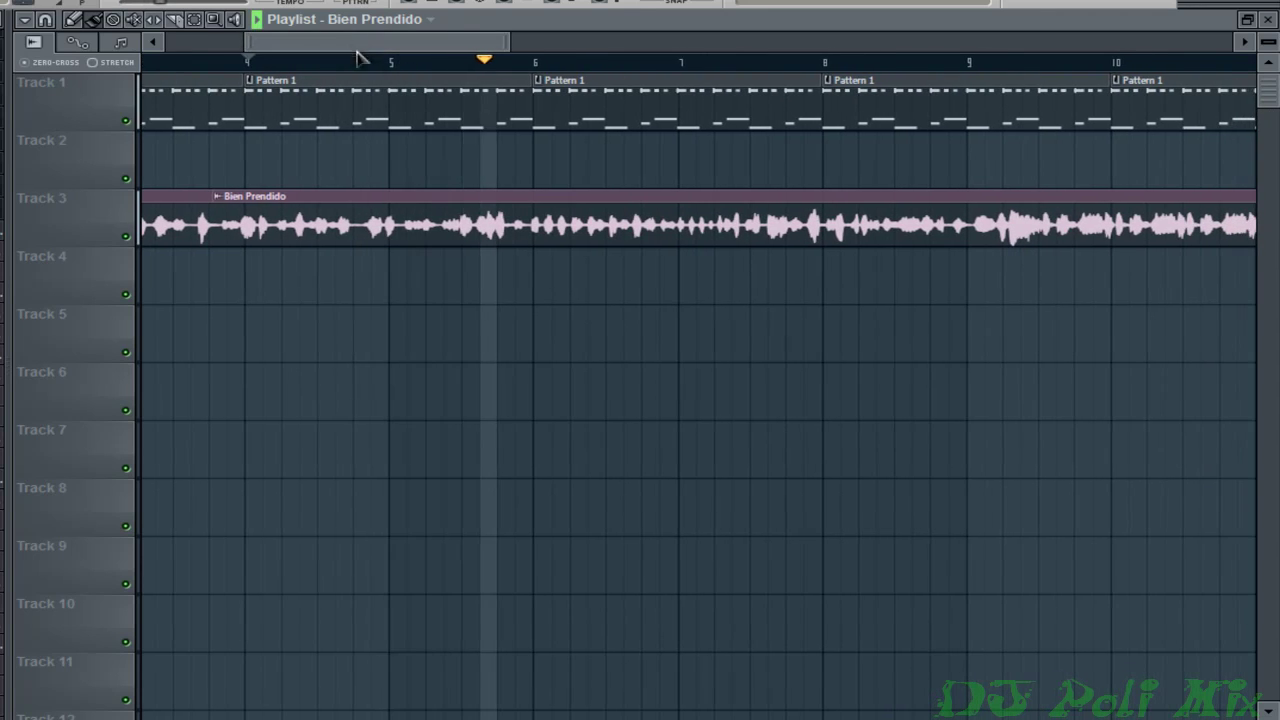
pyautogui.moveTo(393, 42); pyautogui.dragTo(419, 44)
# Stop playback, slice Bien Prendido at bar 8, and nudge the section after the cut slightly earlier, checking it by ear
pyautogui.press('space')
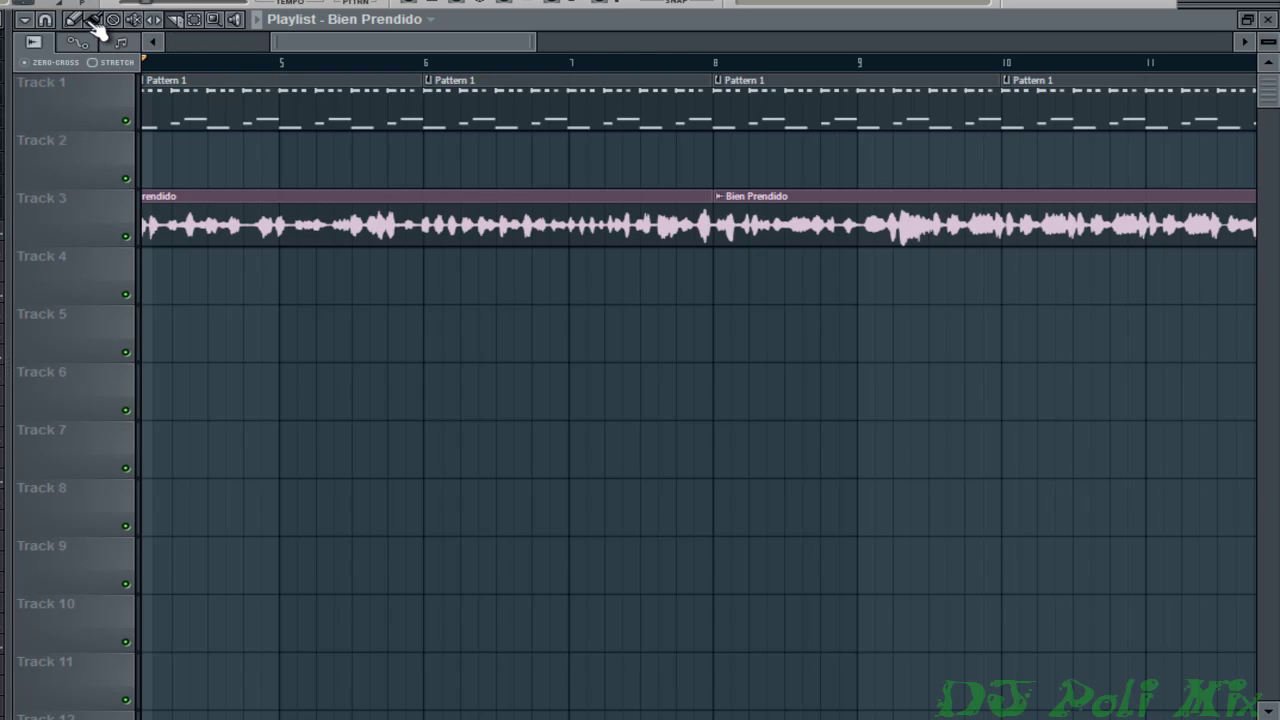
pyautogui.moveTo(814, 224); pyautogui.dragTo(810, 219)
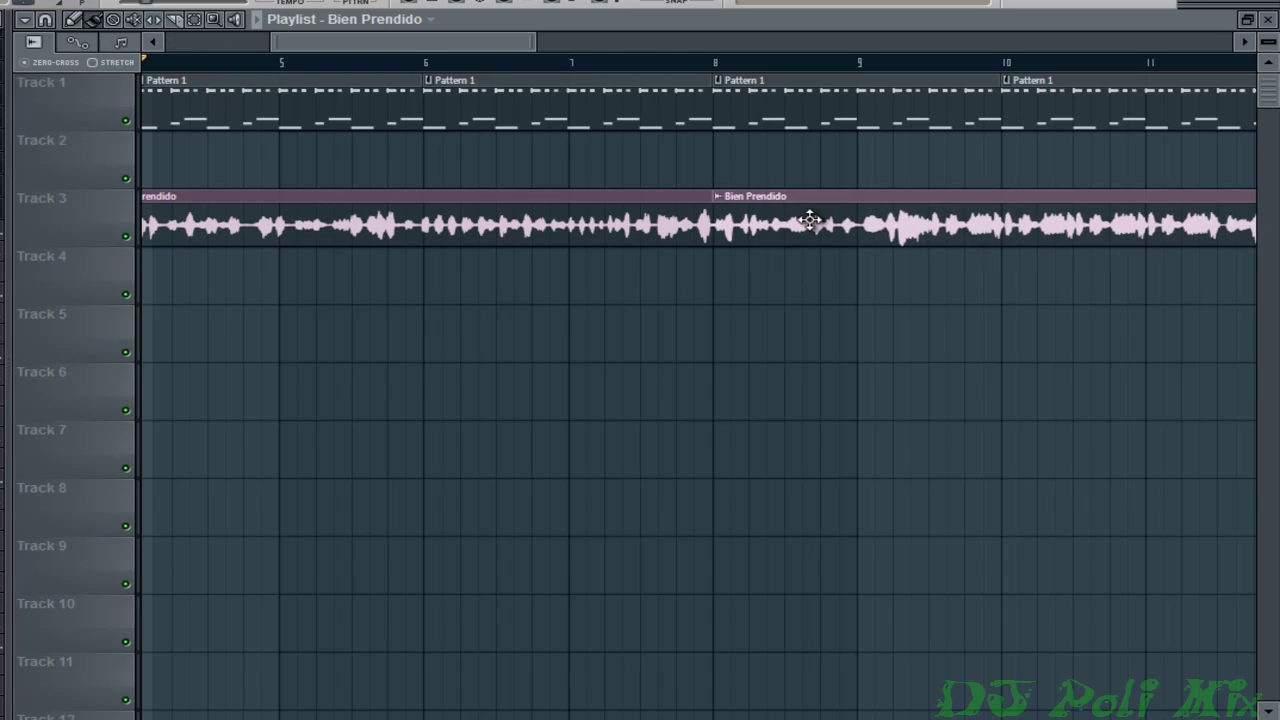
pyautogui.press('space')
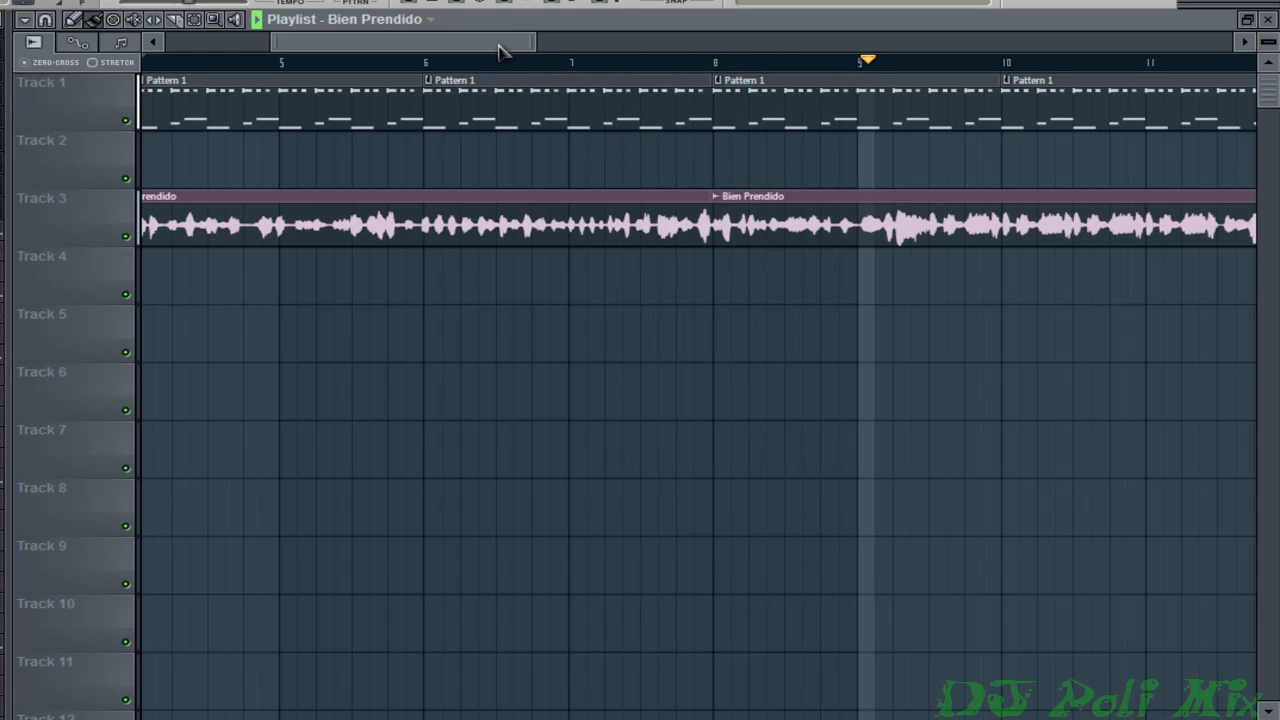
# Slice off the vocal's ending around the middle of bar 11, move it to start just before bar 12, and listen from the cut
pyautogui.moveTo(500, 49); pyautogui.dragTo(655, 68)
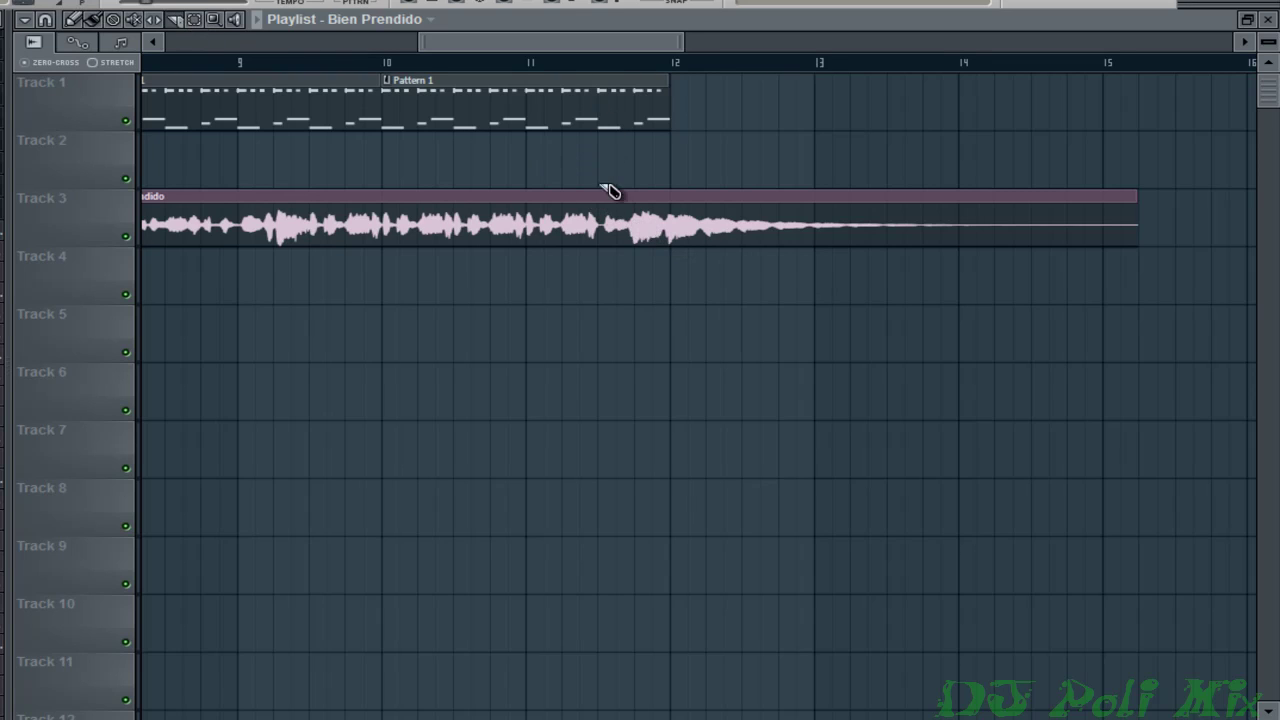
pyautogui.click(592, 63)
pyautogui.moveTo(598, 68); pyautogui.dragTo(602, 80)
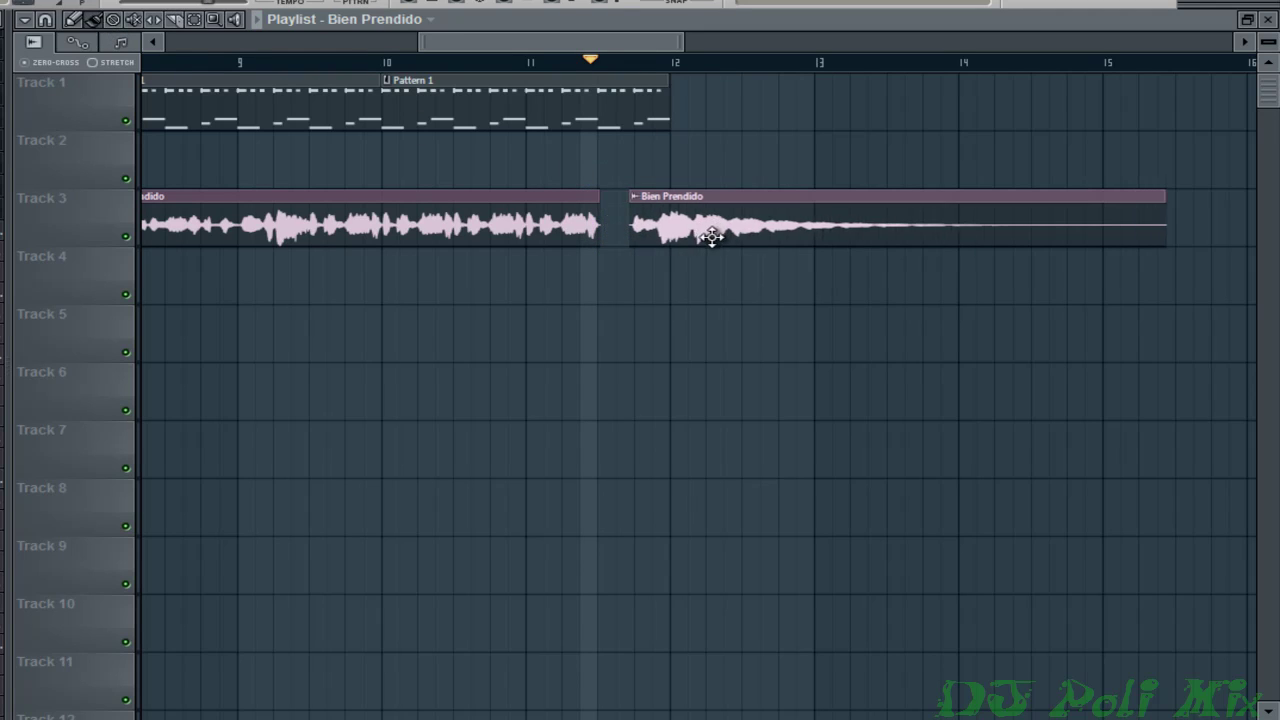
pyautogui.press('space')
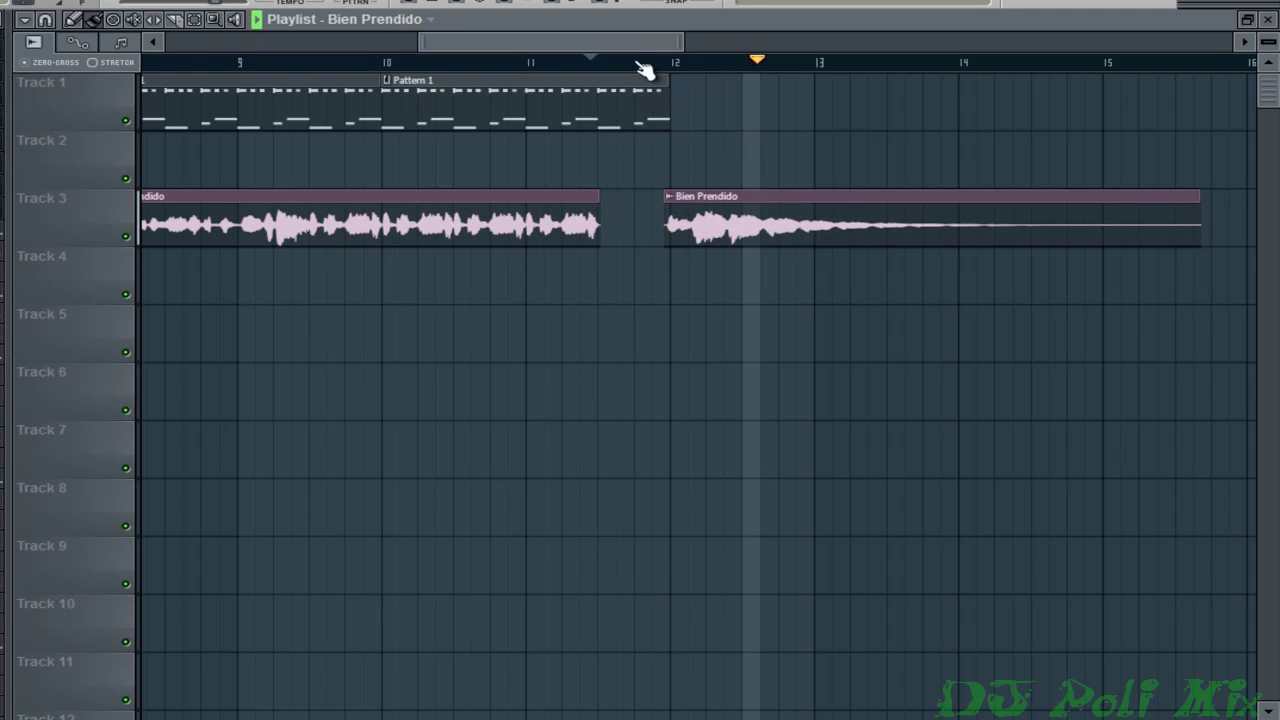
pyautogui.press('space')
# Return to the beginning of the song and nudge the second Bien Prendido section slightly later on Track 3
pyautogui.moveTo(634, 45)
pyautogui.mouseDown()
pyautogui.moveTo(483, 70)
pyautogui.moveTo(277, 134)
pyautogui.mouseUp()
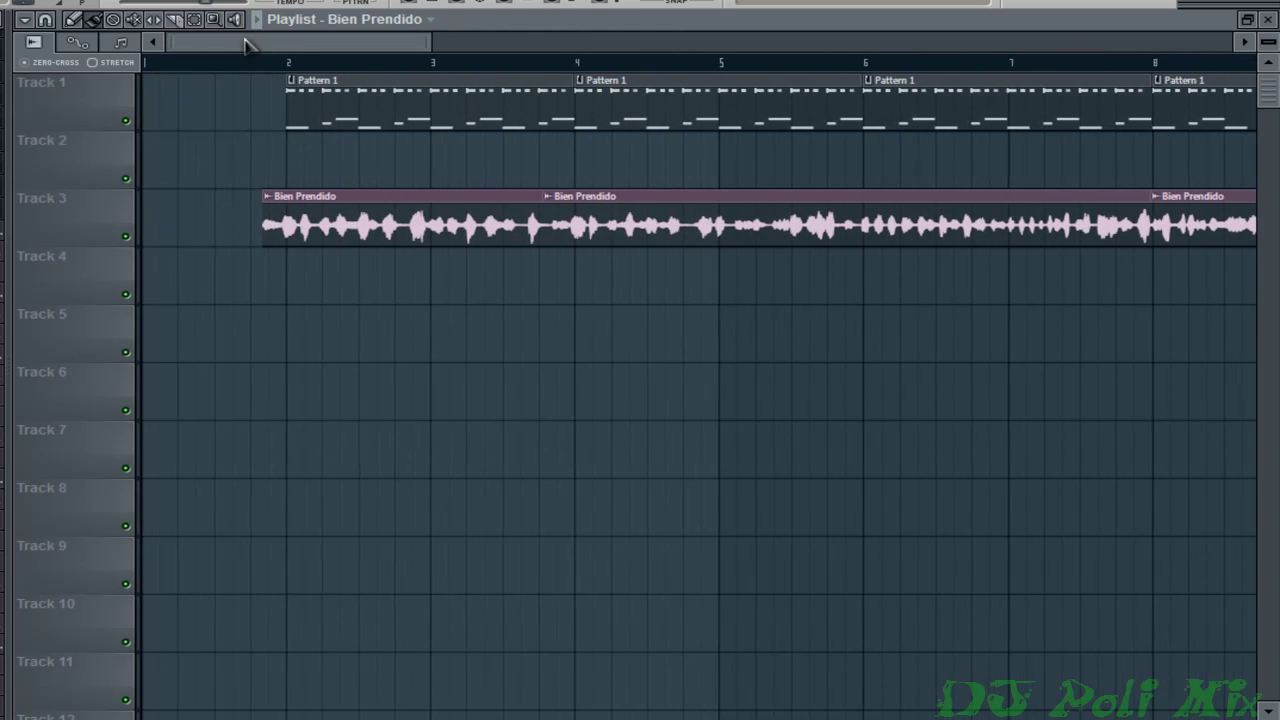
pyautogui.moveTo(248, 45); pyautogui.dragTo(80, 108)
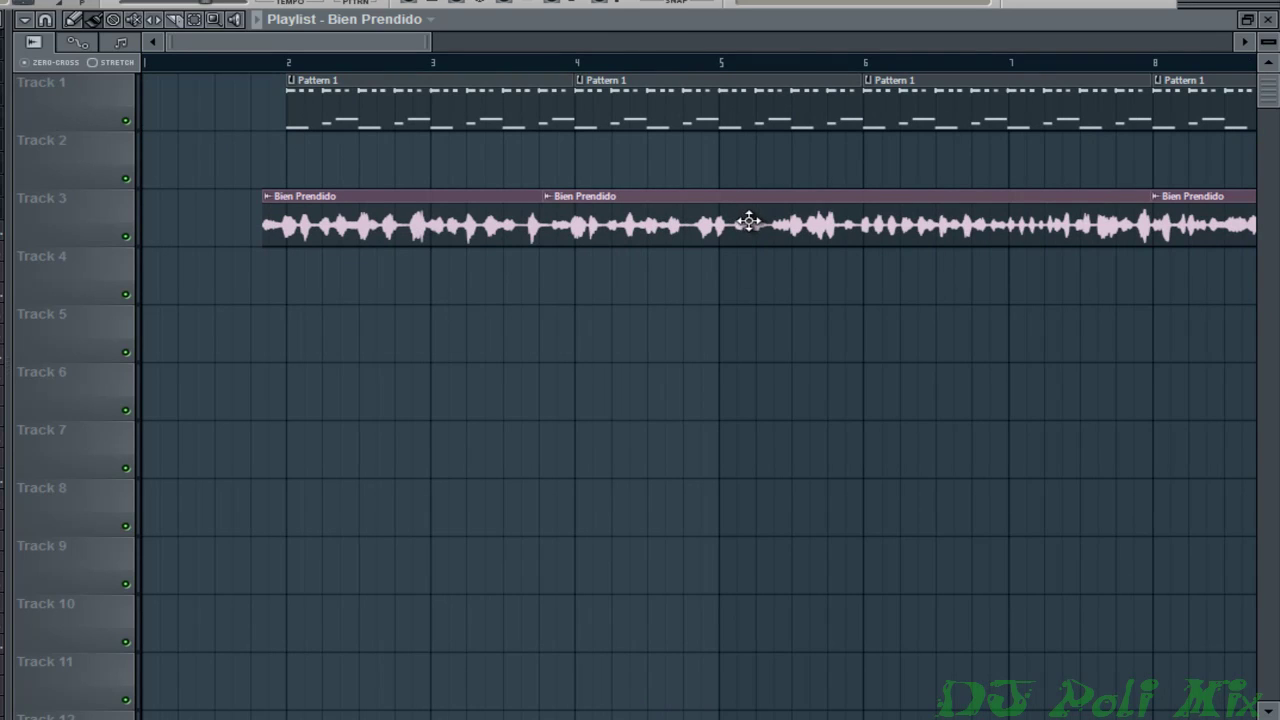
pyautogui.moveTo(749, 221)
pyautogui.mouseDown()
pyautogui.moveTo(734, 223)
pyautogui.moveTo(777, 222)
pyautogui.moveTo(757, 229)
pyautogui.mouseUp()
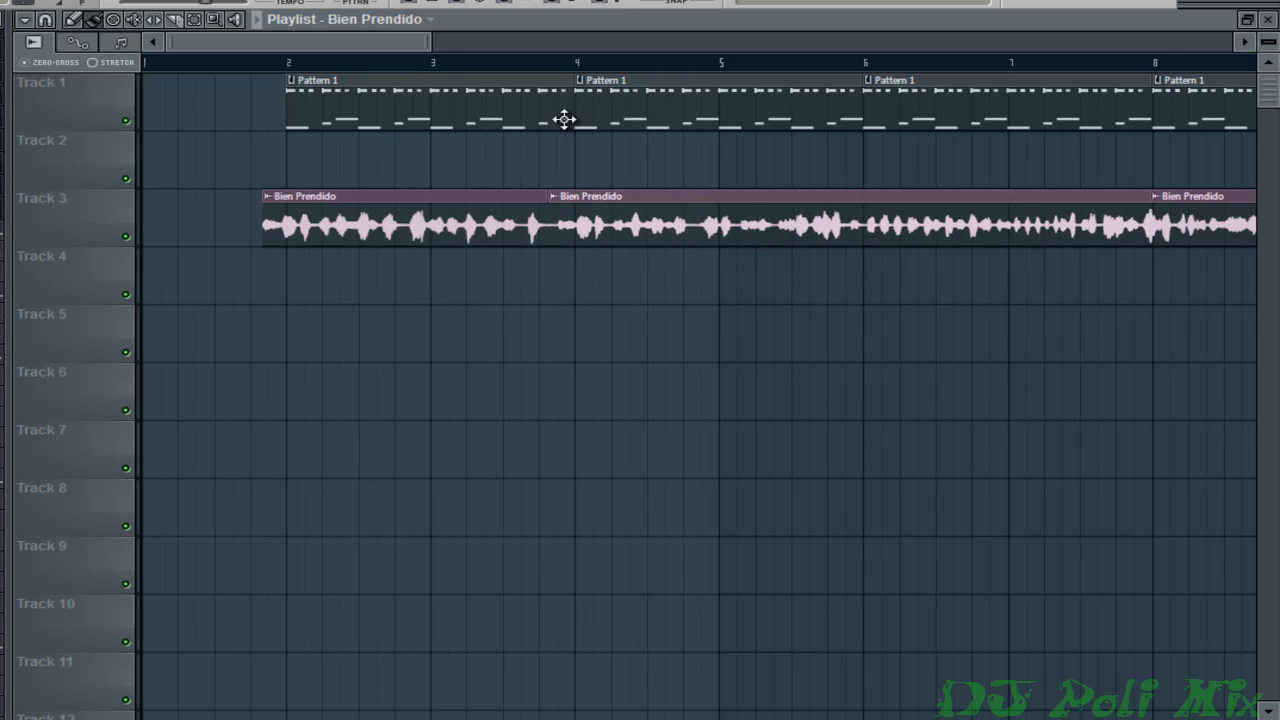
# Test the second Bien Prendido section at earlier positions on Track 4 during playback, and return it to Track 3 just before bar 4
pyautogui.keyDown('ctrl'); pyautogui.scroll(-1, 426, 80); pyautogui.keyUp('ctrl')
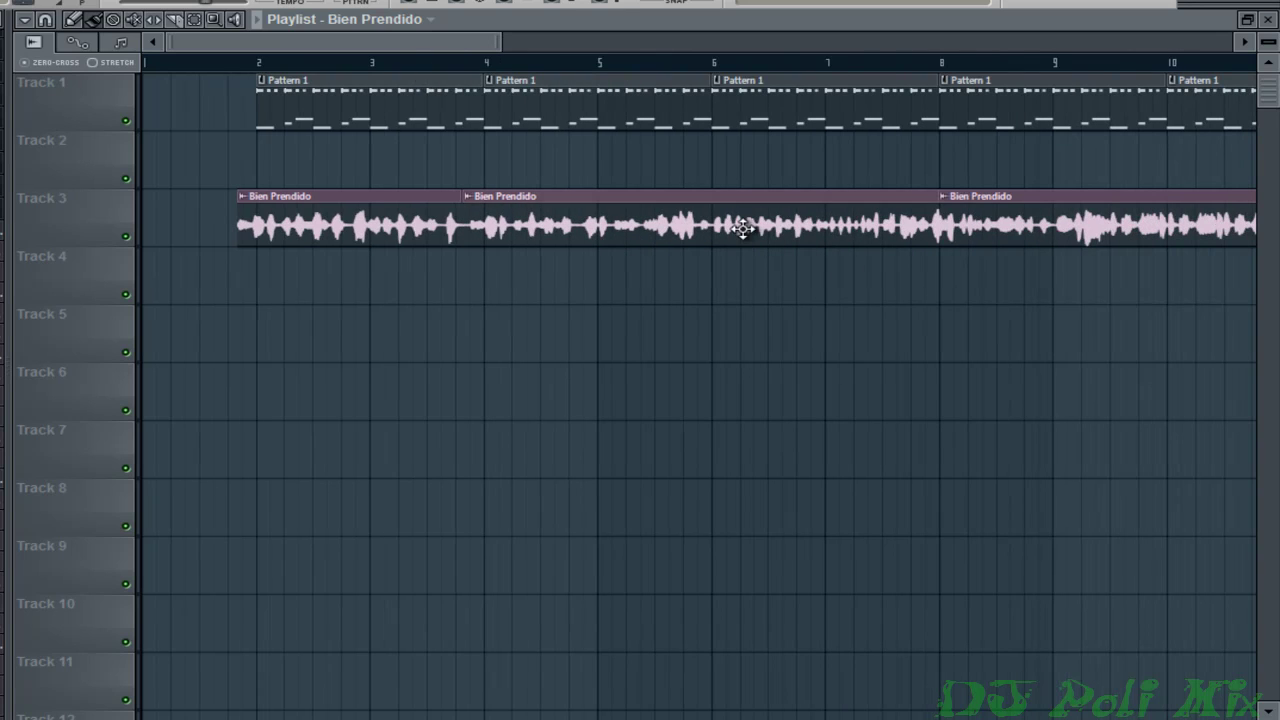
pyautogui.moveTo(745, 277); pyautogui.dragTo(721, 287)
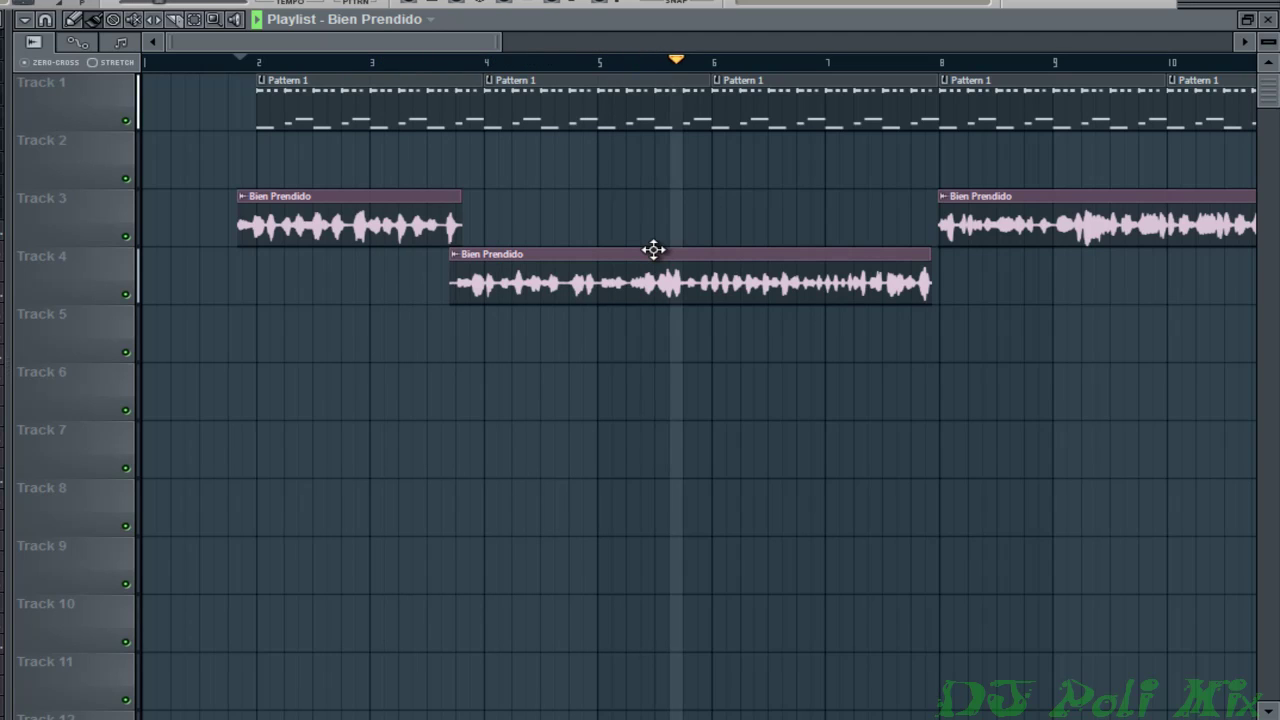
pyautogui.moveTo(649, 251); pyautogui.dragTo(644, 260)
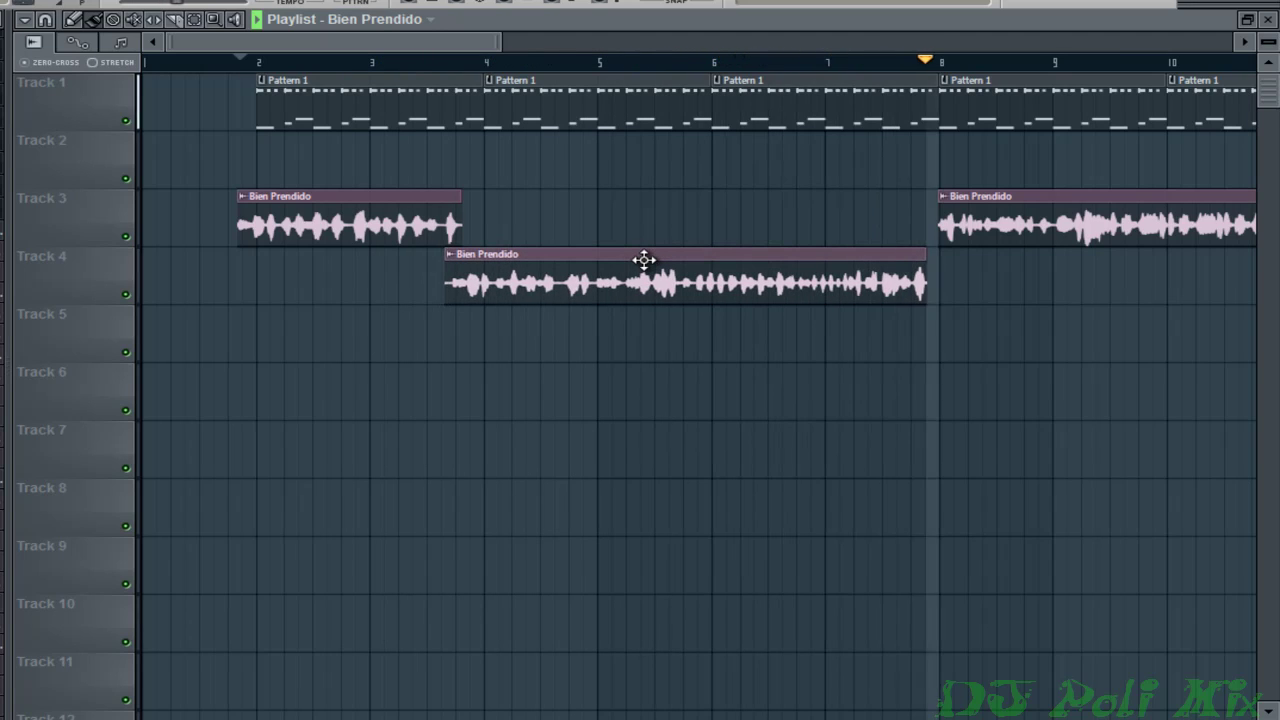
pyautogui.moveTo(644, 254); pyautogui.dragTo(665, 194)
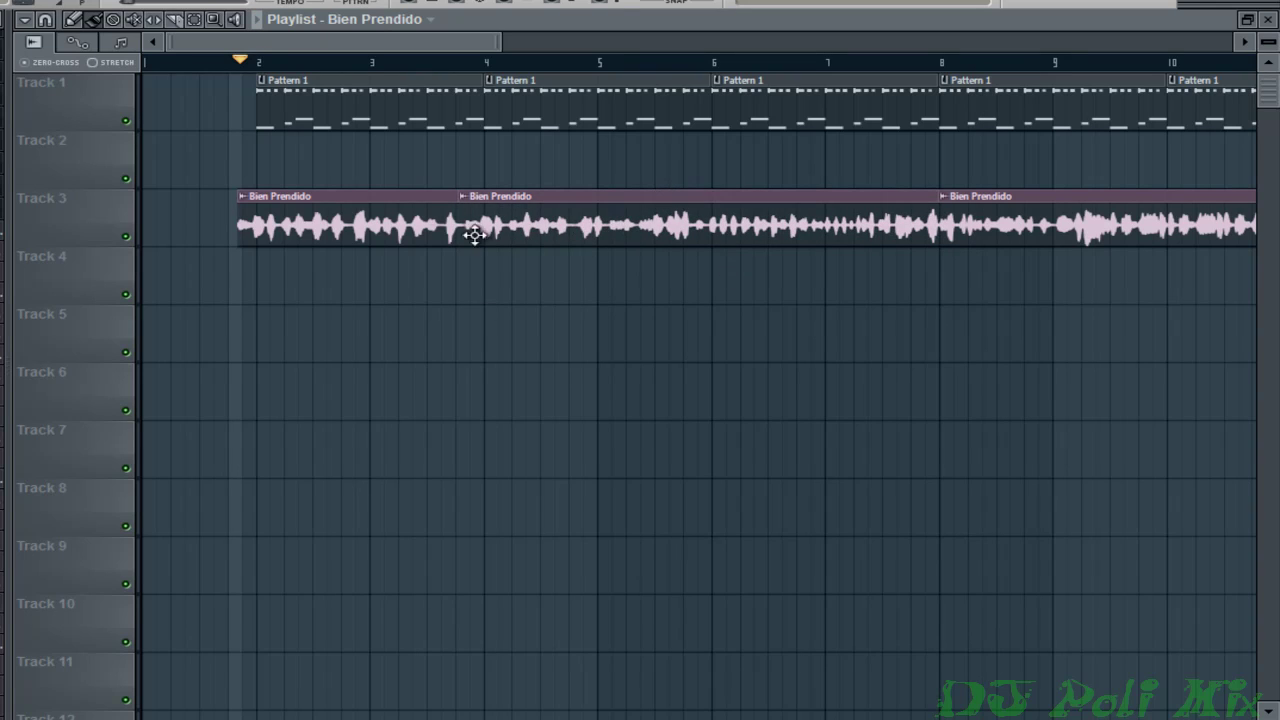
# Set the playlist's own snap to 1/6 paso
pyautogui.click(46, 20)
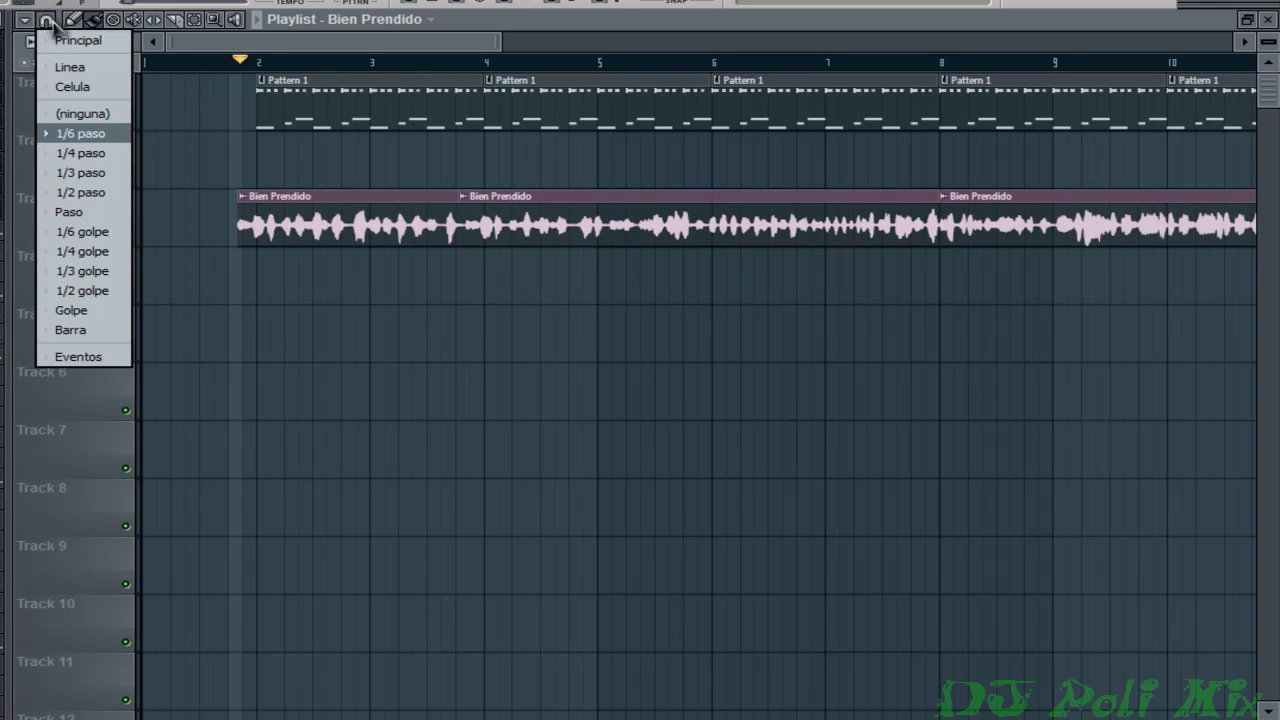
pyautogui.click(80, 135)
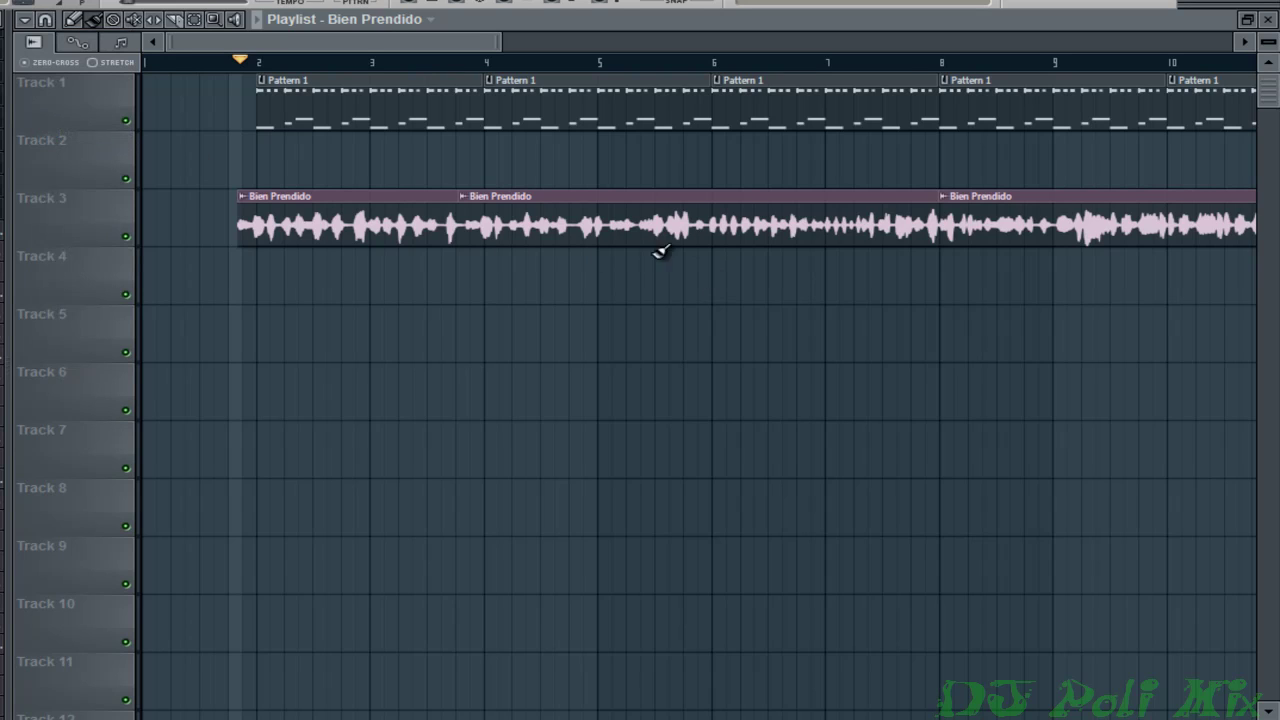
pyautogui.moveTo(647, 210)
pyautogui.mouseDown()
pyautogui.moveTo(615, 225)
pyautogui.moveTo(714, 234)
pyautogui.moveTo(614, 229)
pyautogui.moveTo(655, 268)
pyautogui.moveTo(652, 199)
pyautogui.mouseUp()
pyautogui.moveTo(432, 52); pyautogui.dragTo(372, 52)
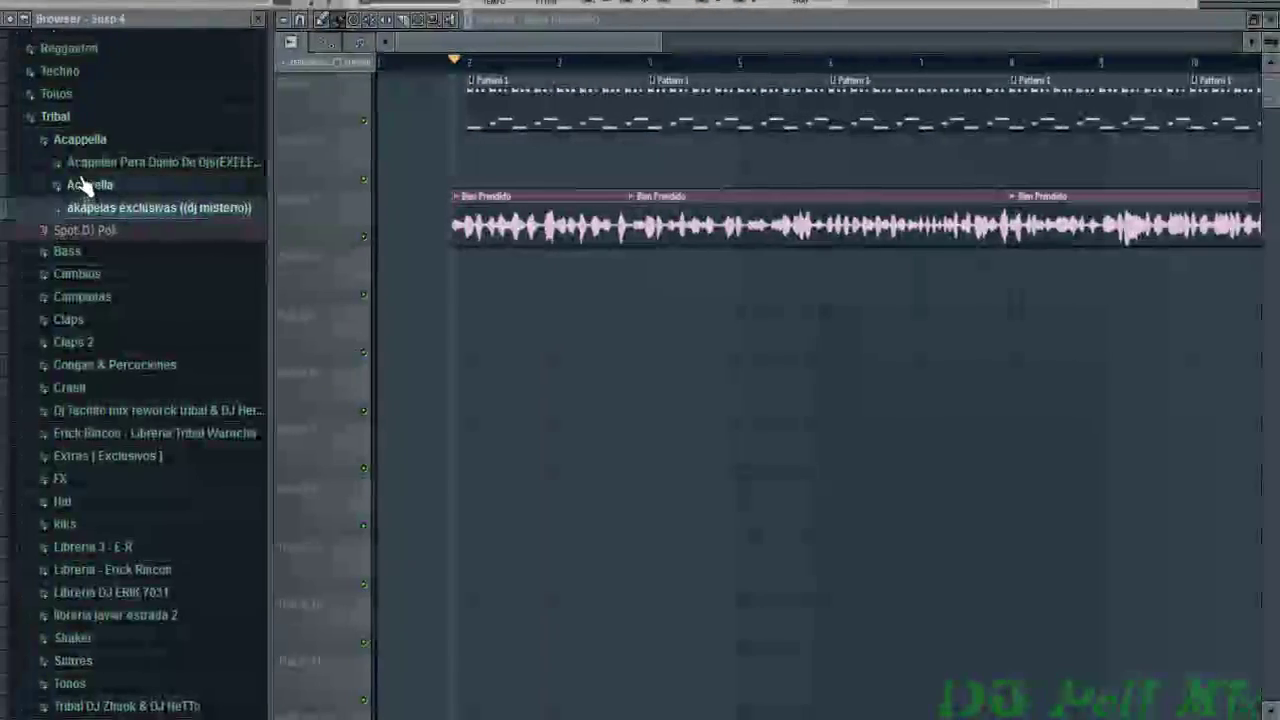
# Look through the Tribal library's Crash folder and audition its reverse samples, leaving both the Acappella and Crash folders closed
pyautogui.click(100, 141)
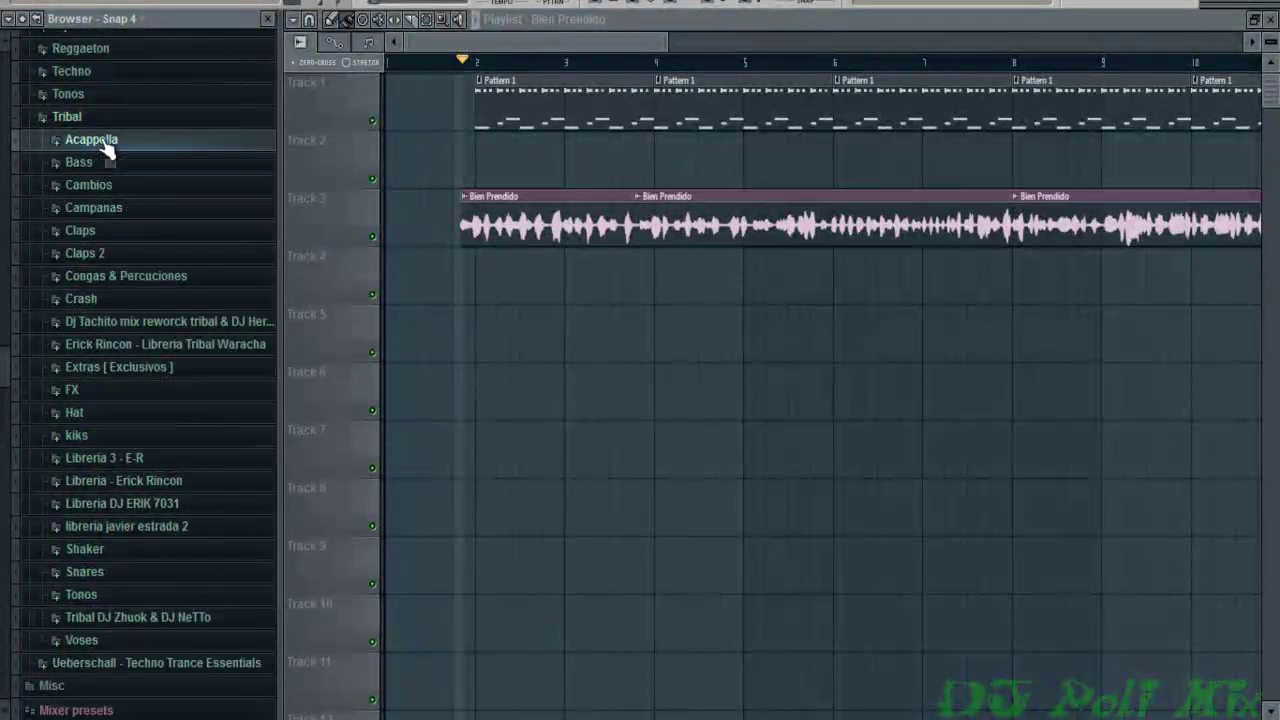
pyautogui.click(84, 302)
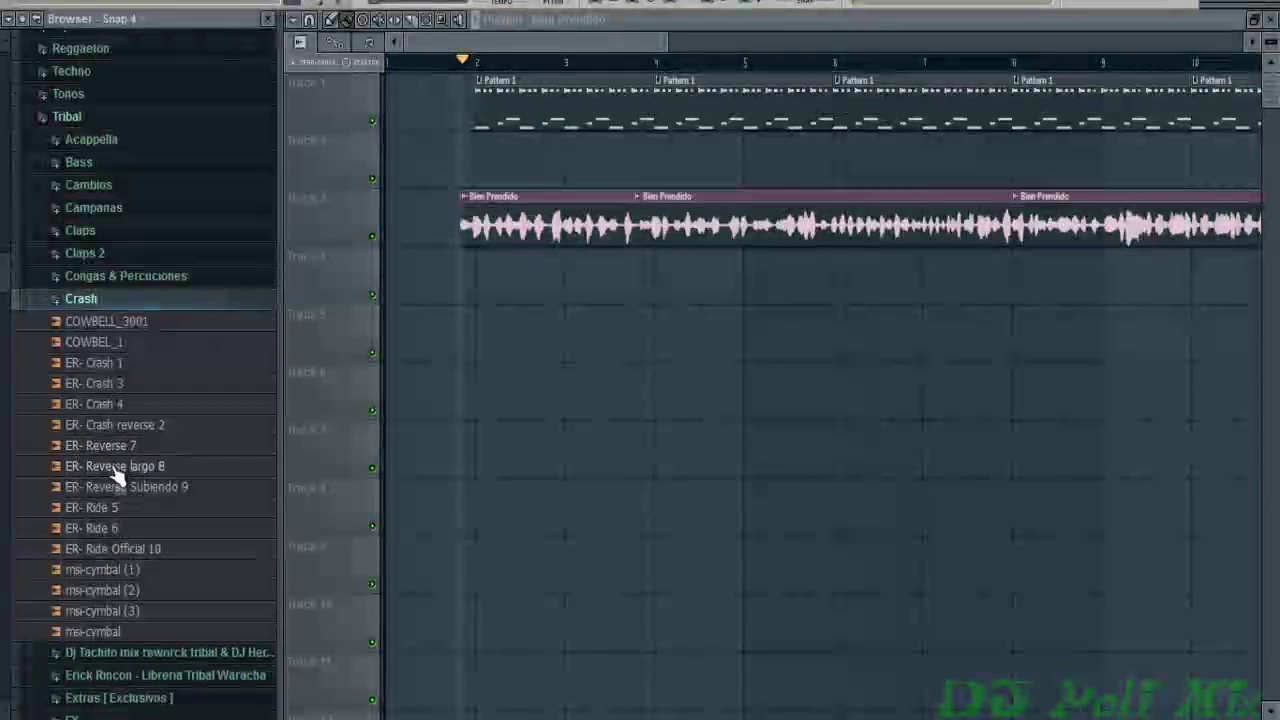
pyautogui.click(119, 428)
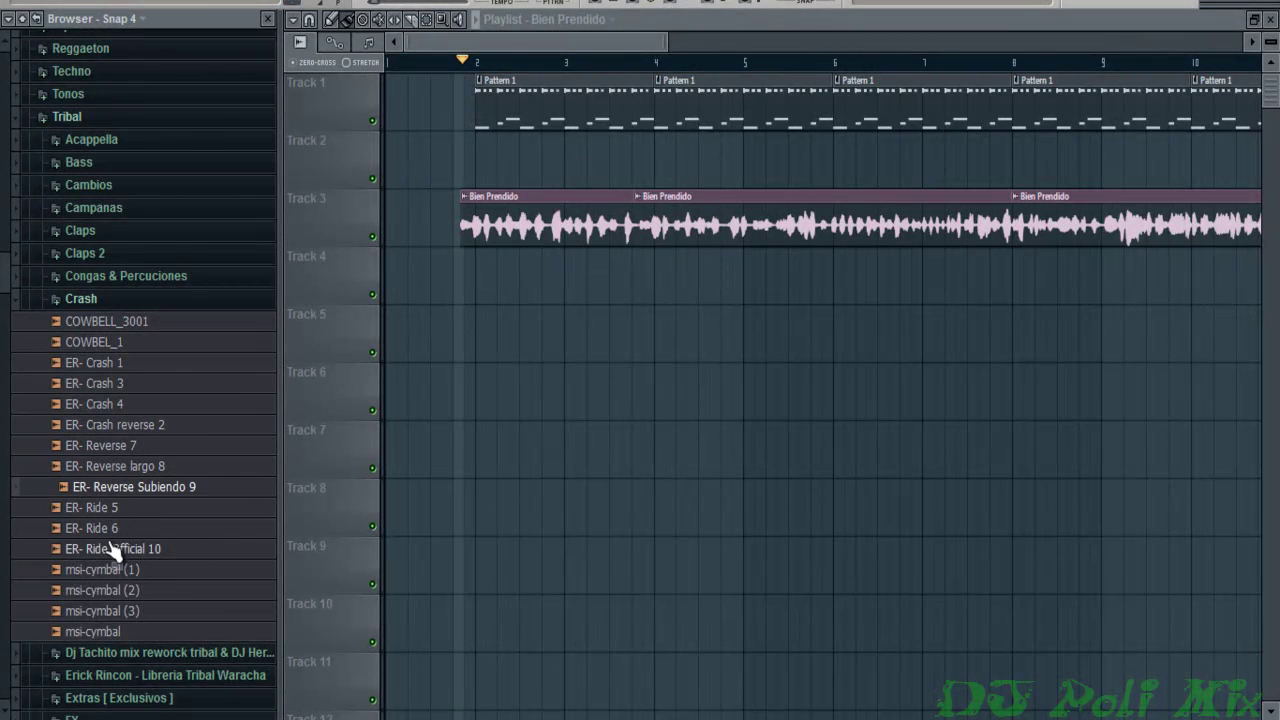
pyautogui.click(80, 298)
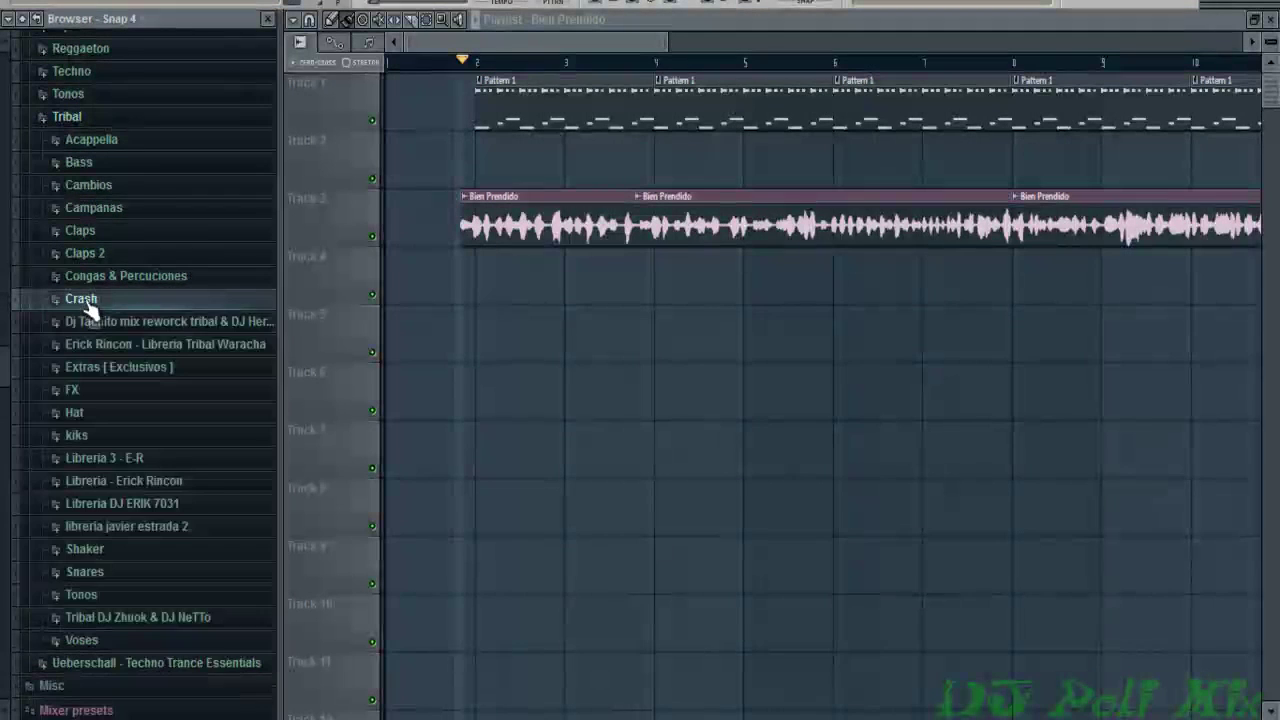
# Place the Cymbal Crash sample from the Cambios folder at the start of Track 4
pyautogui.click(88, 185)
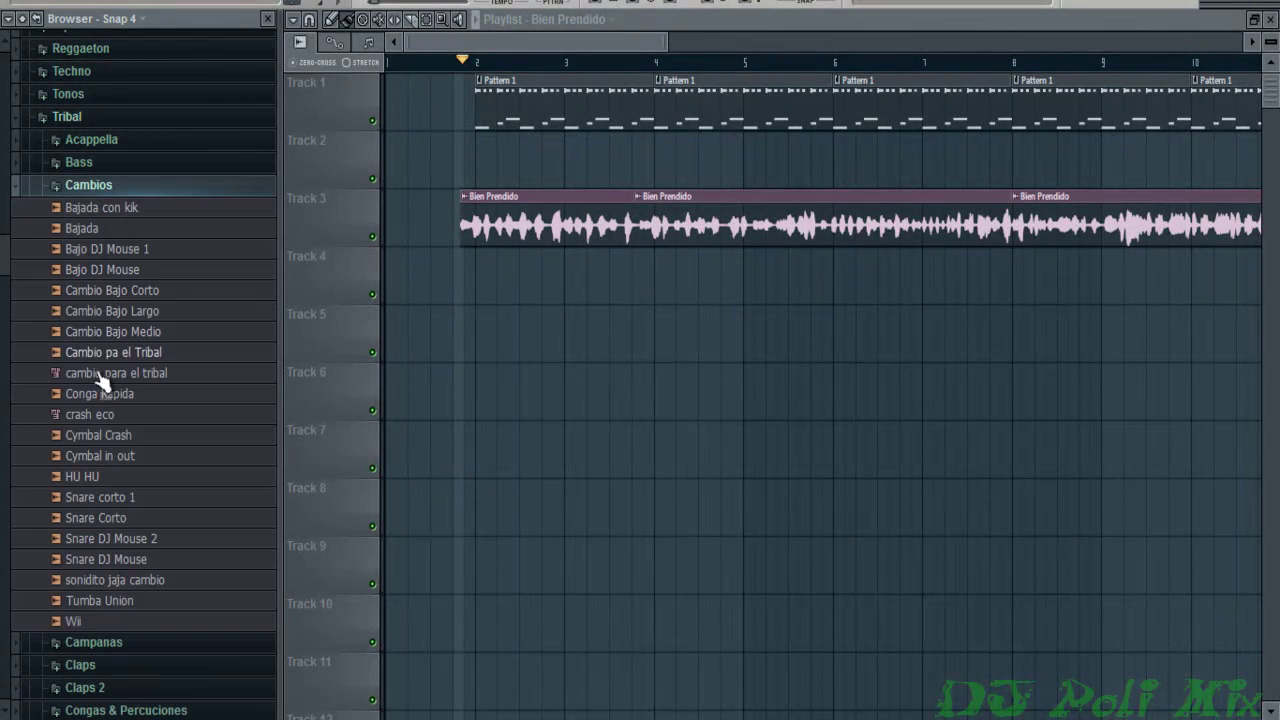
pyautogui.moveTo(97, 440); pyautogui.dragTo(330, 426)
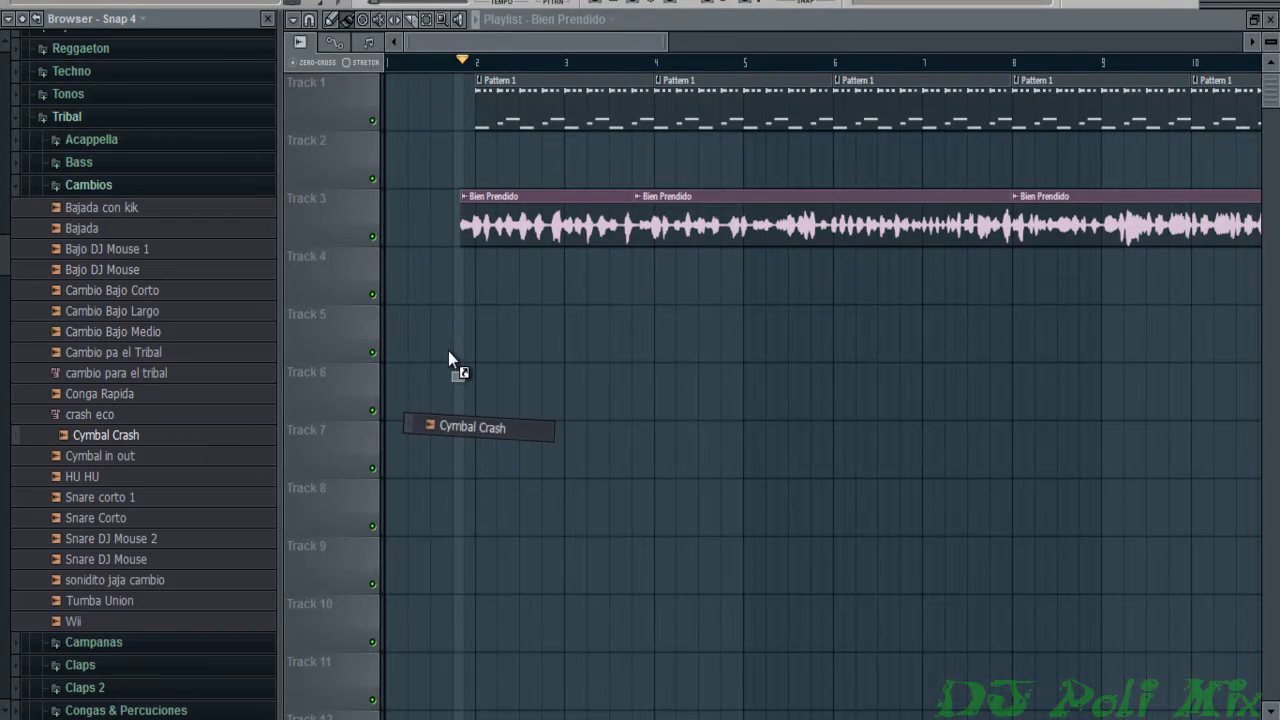
pyautogui.moveTo(440, 291); pyautogui.dragTo(441, 292)
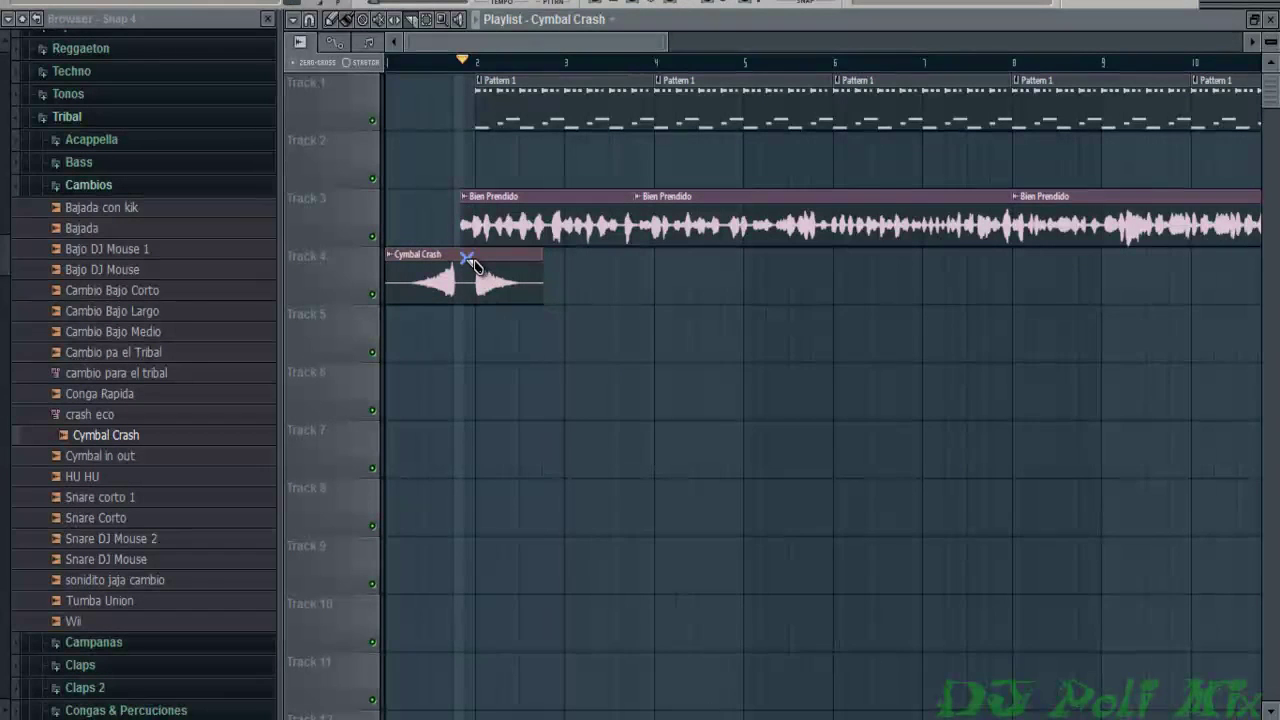
# Slice Cymbal Crash just before bar 2 and shift the first piece later so both swells meet at bar 2
pyautogui.moveTo(468, 259); pyautogui.dragTo(452, 345)
pyautogui.click(309, 20)
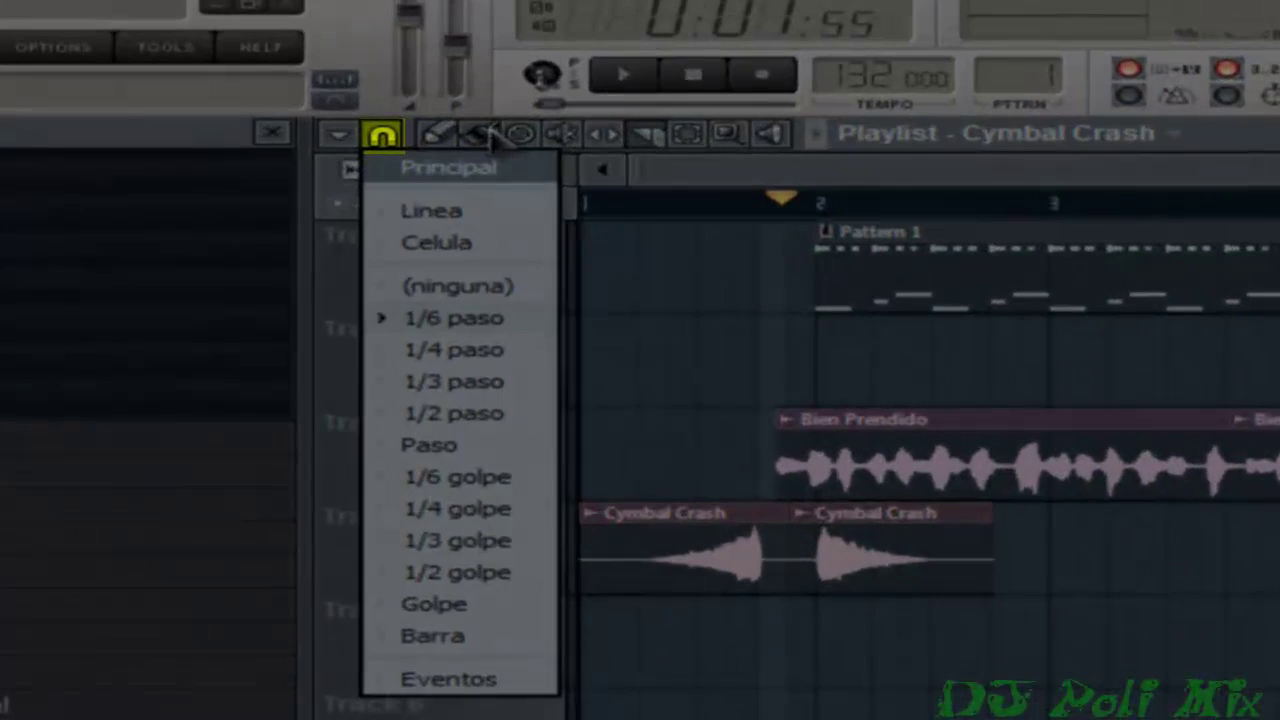
pyautogui.click(358, 30)
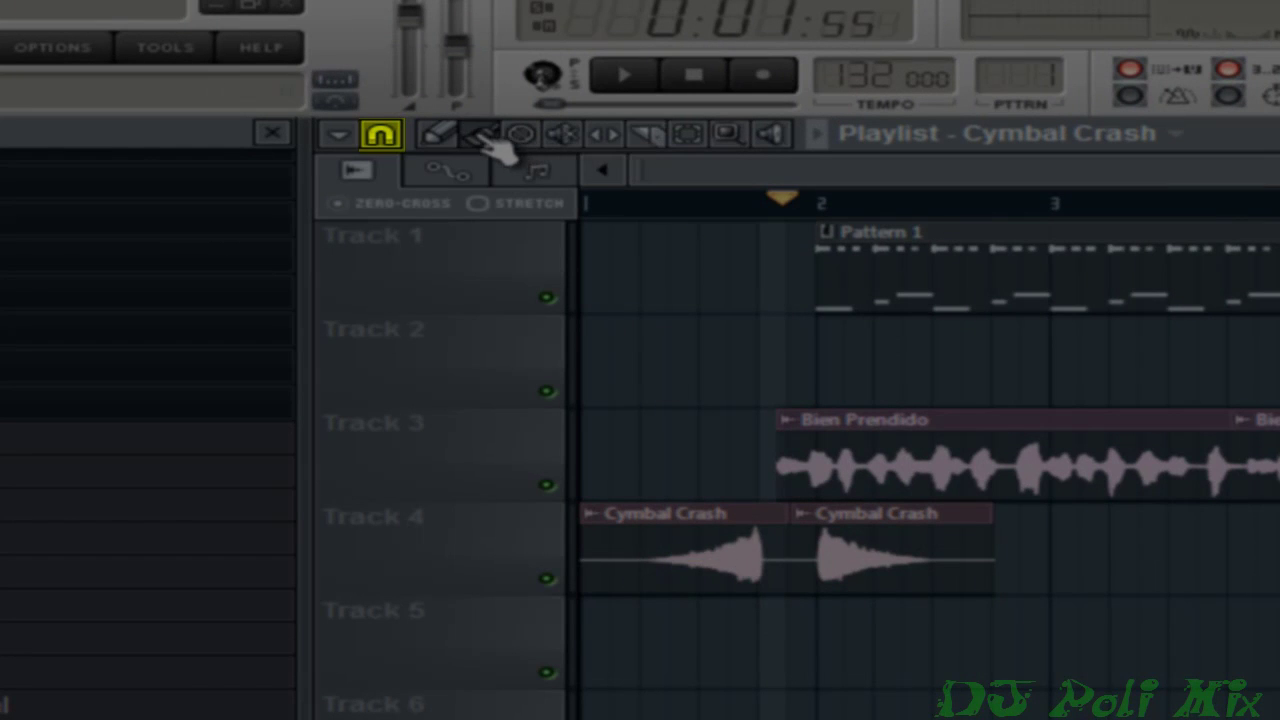
pyautogui.moveTo(686, 529); pyautogui.dragTo(729, 549)
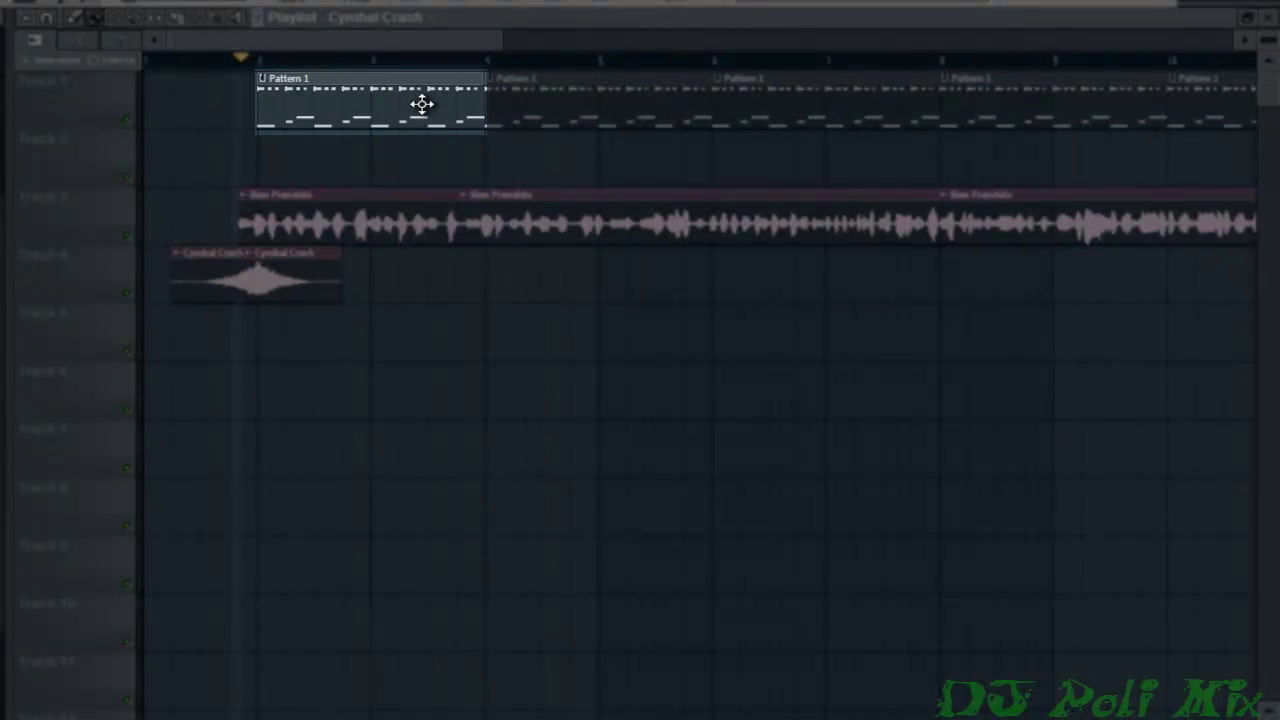
# Try the first Pattern 1 clip slightly before bar 2 during playback, and return it to bar 2
pyautogui.moveTo(386, 106)
pyautogui.mouseDown()
pyautogui.moveTo(445, 122)
pyautogui.moveTo(386, 122)
pyautogui.mouseUp()
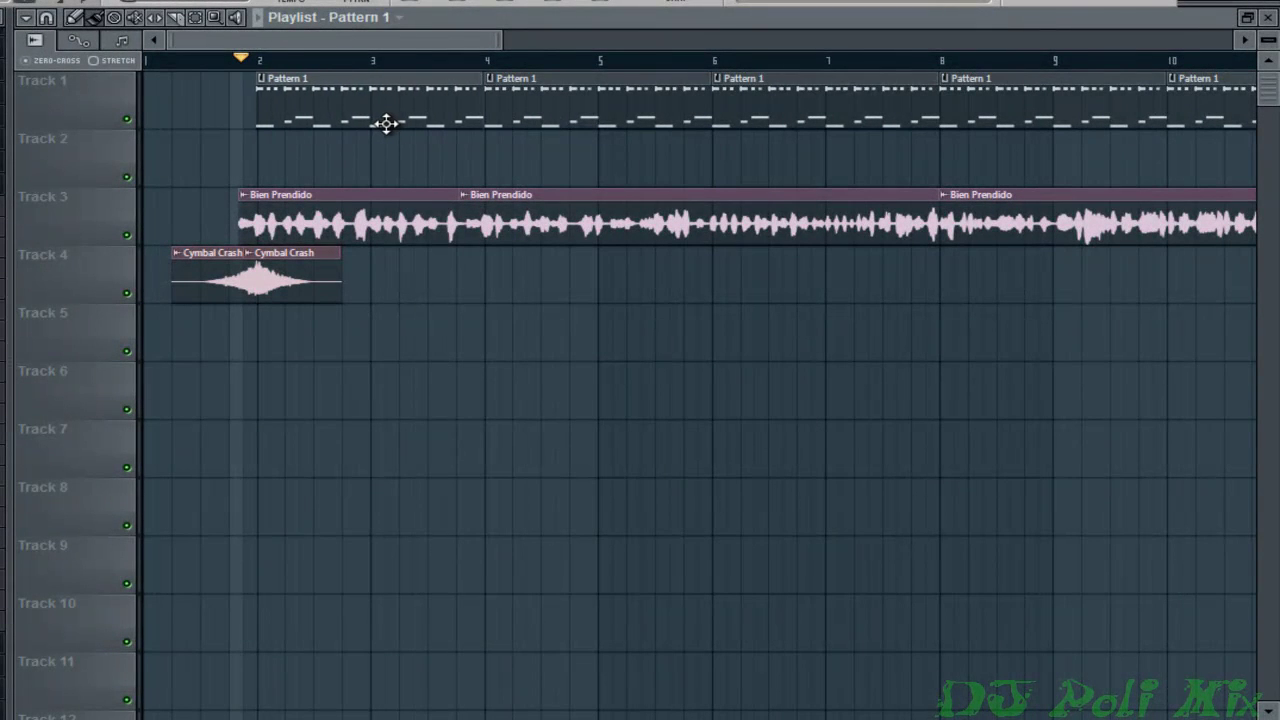
pyautogui.press('space')
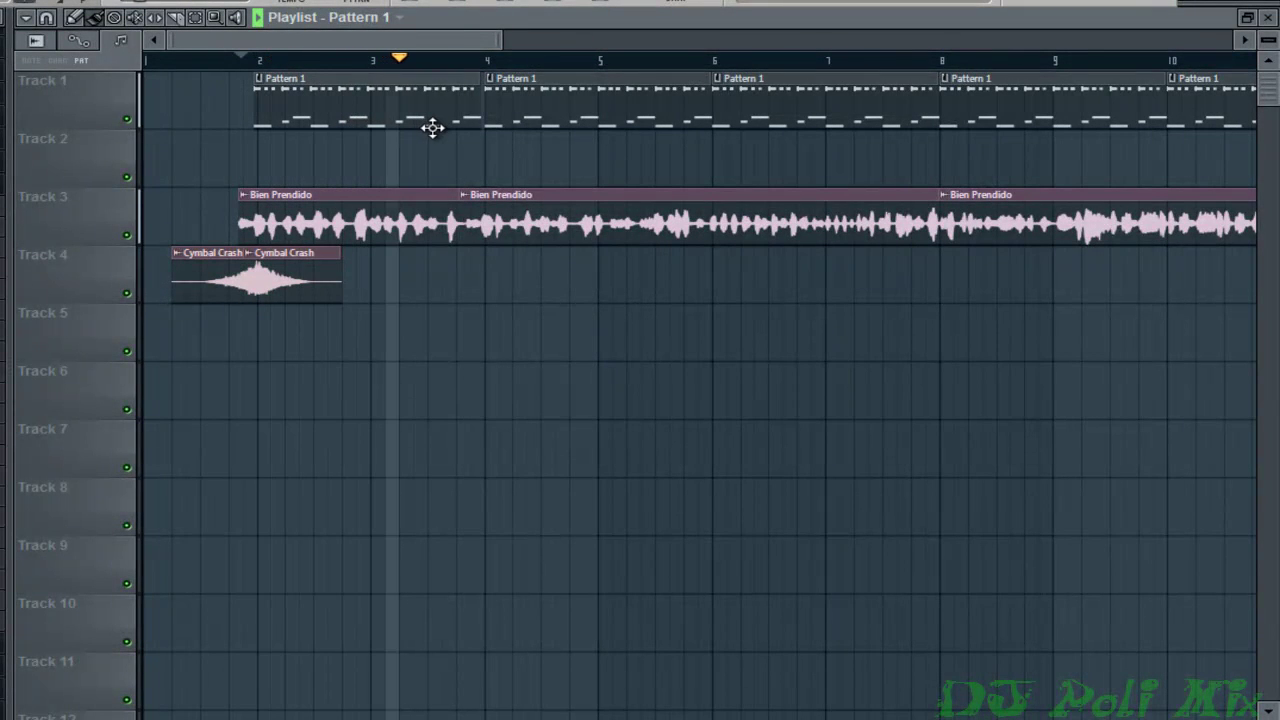
pyautogui.press('space')
pyautogui.press('space')
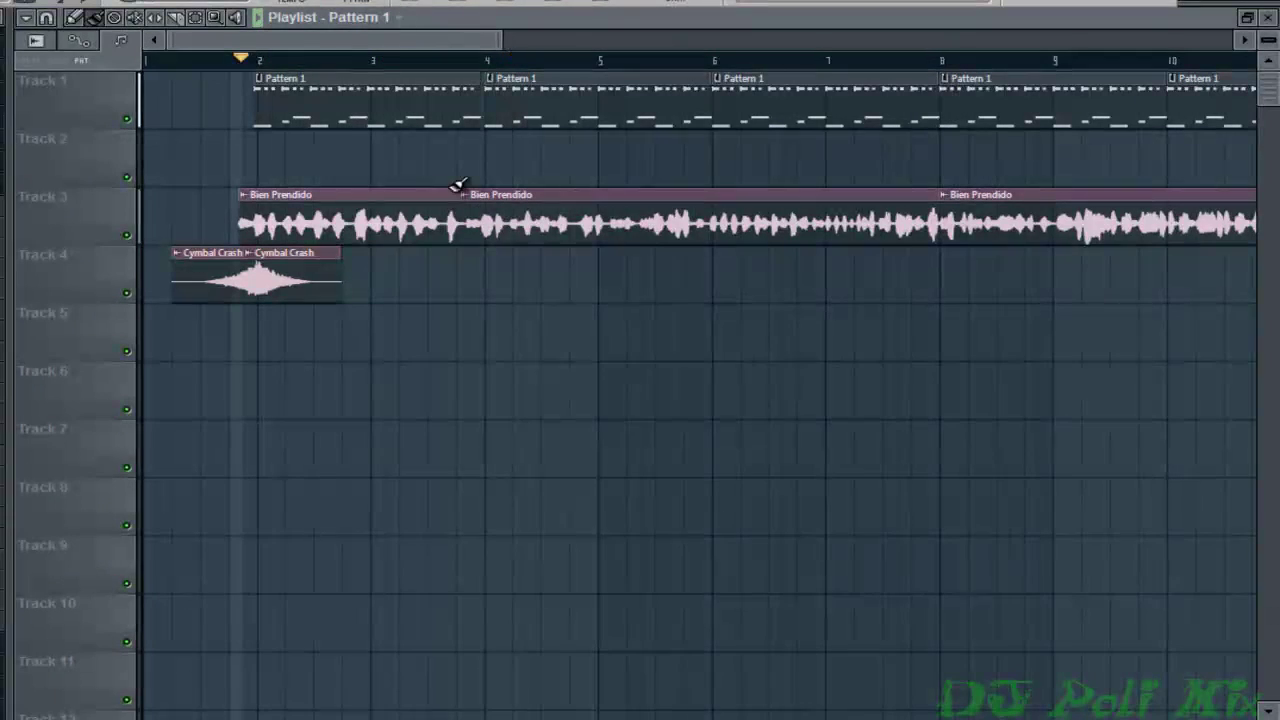
pyautogui.press('space')
pyautogui.moveTo(432, 119); pyautogui.dragTo(436, 119)
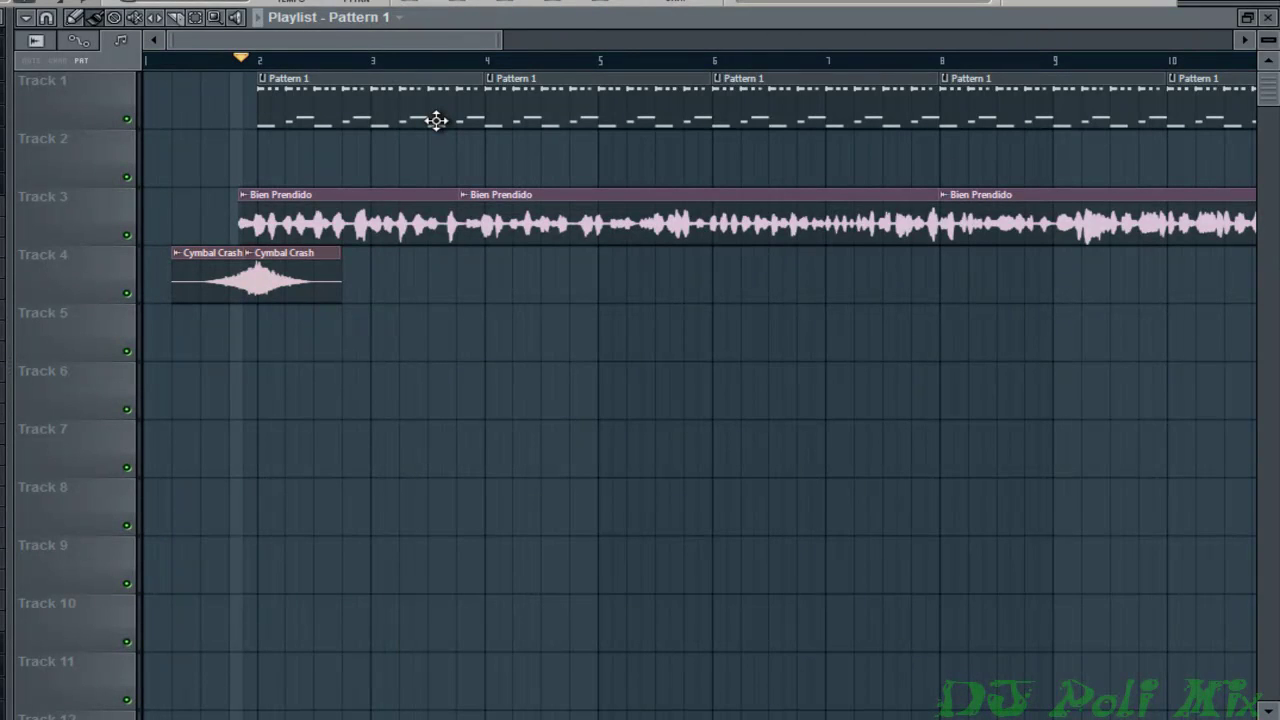
# Listen to the Bien Prendido sections against the beat from just before bar 2, and stop playback
pyautogui.click(427, 210)
pyautogui.press('space')
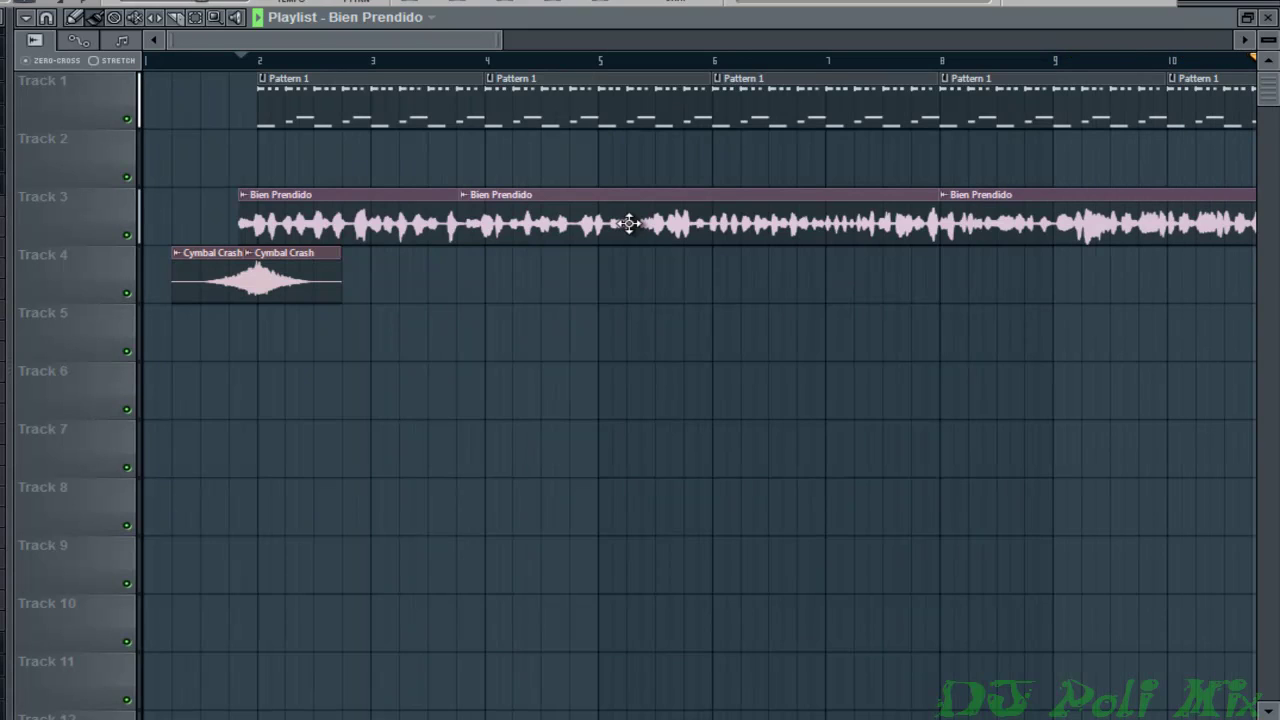
pyautogui.press('space')
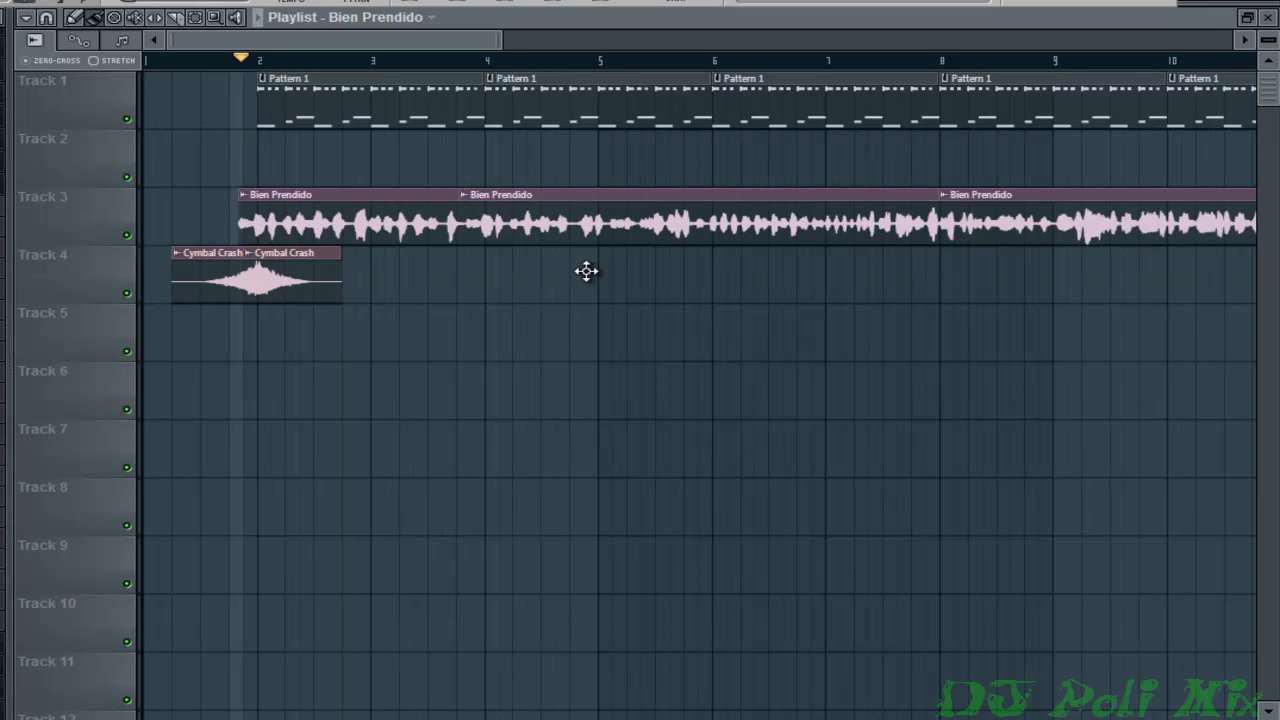
# Play the song from shortly after bar 1 through the cymbal crash and follow it to the vocal's ending near bar 12
pyautogui.click(162, 62)
pyautogui.press('space')
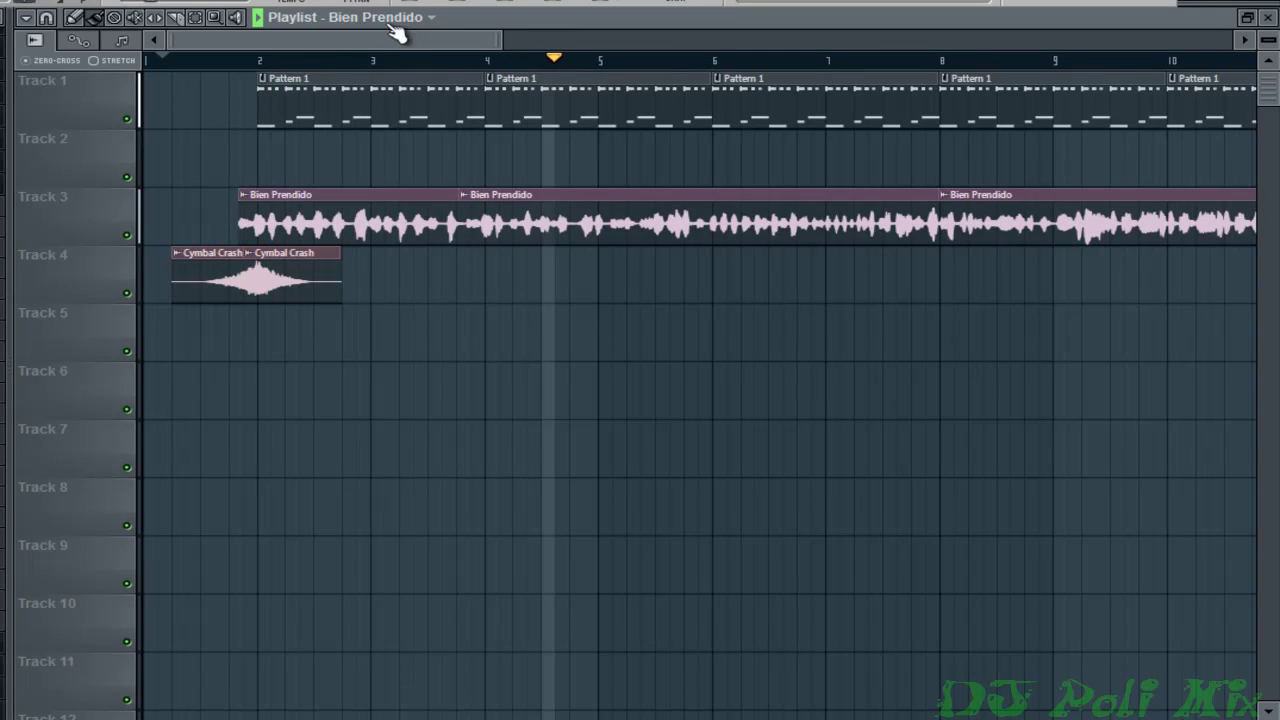
pyautogui.hscroll(5, 577, 76)
pyautogui.hscroll(2, 590, 85)
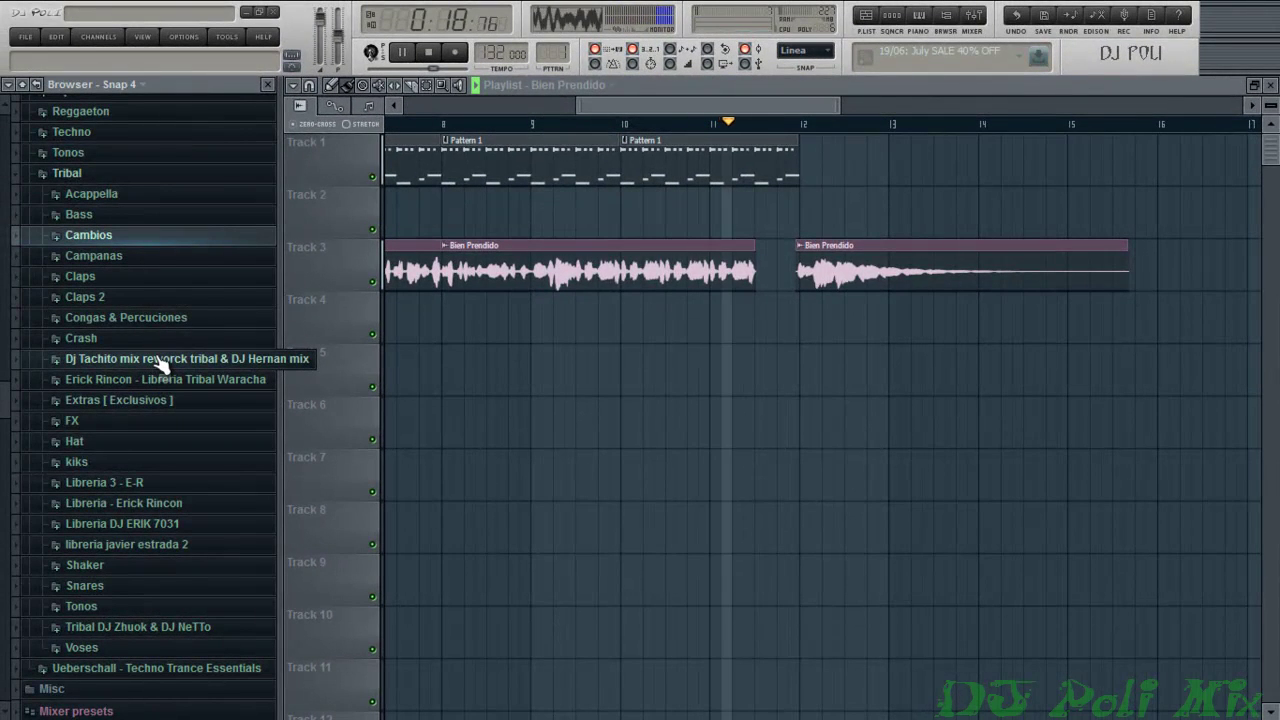
# Stop playback, shorten the last Pattern 1 clip to about mid-bar 11, and move the Bien Prendido ending to start there
pyautogui.press('space')
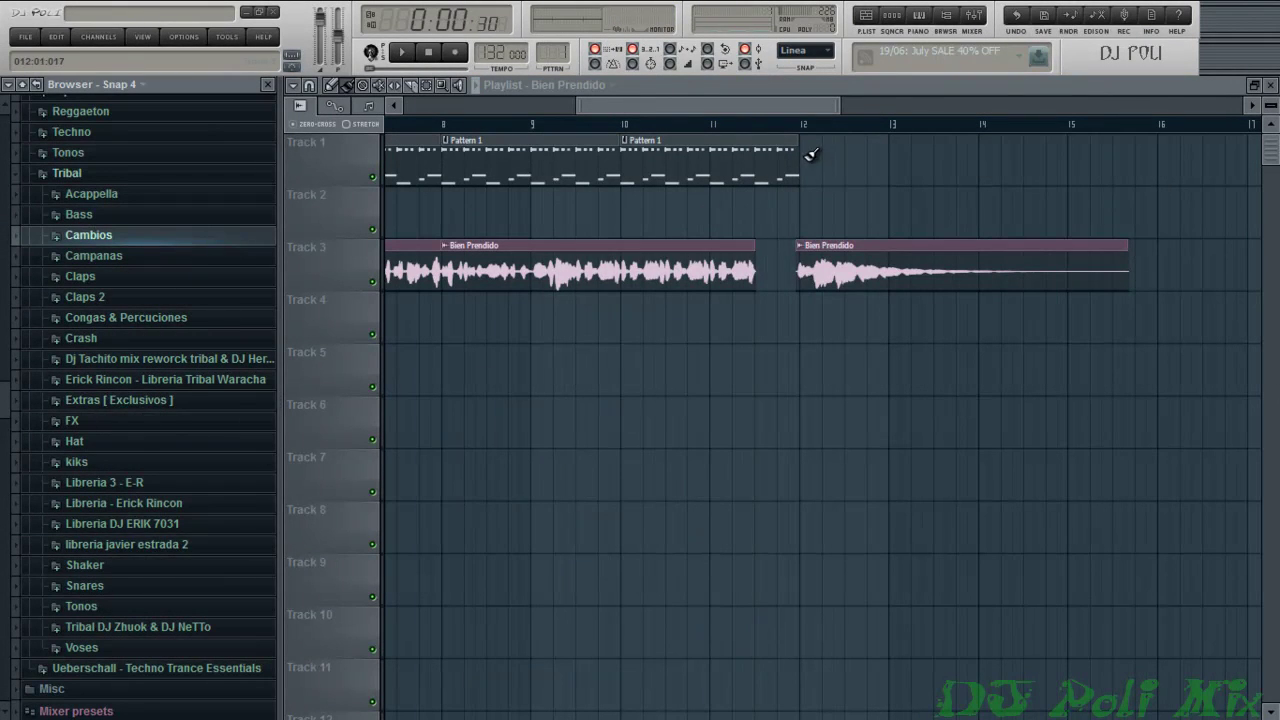
pyautogui.moveTo(794, 156); pyautogui.dragTo(758, 157)
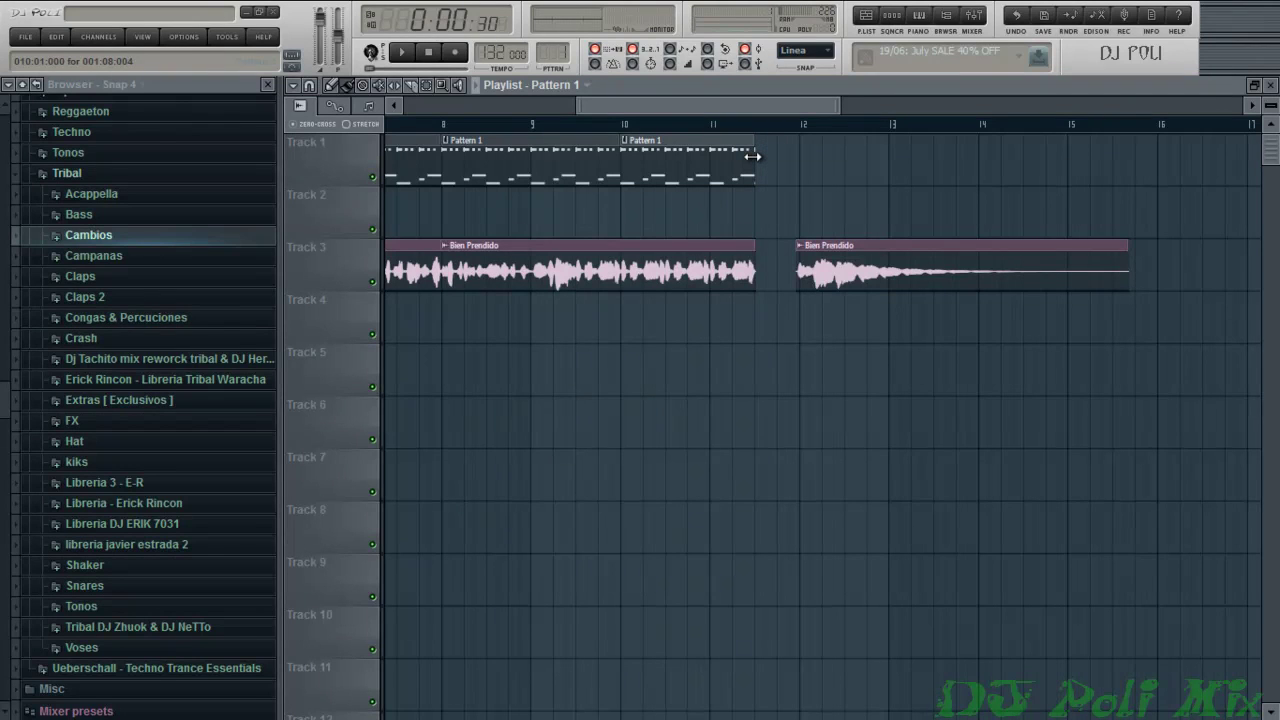
pyautogui.moveTo(884, 263); pyautogui.dragTo(840, 263)
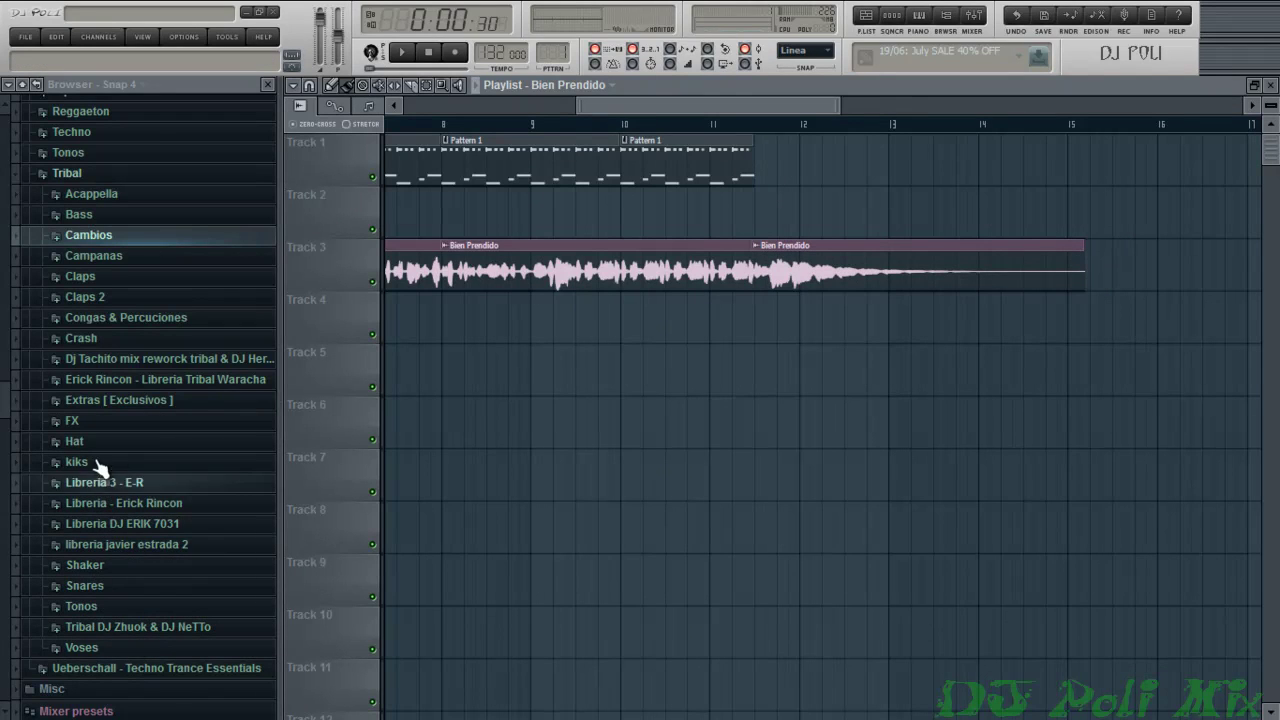
# Place aire para cambio 2 from the FX folder on Track 4, starting mid-bar 10, and slice it just after bar 15
pyautogui.click(97, 422)
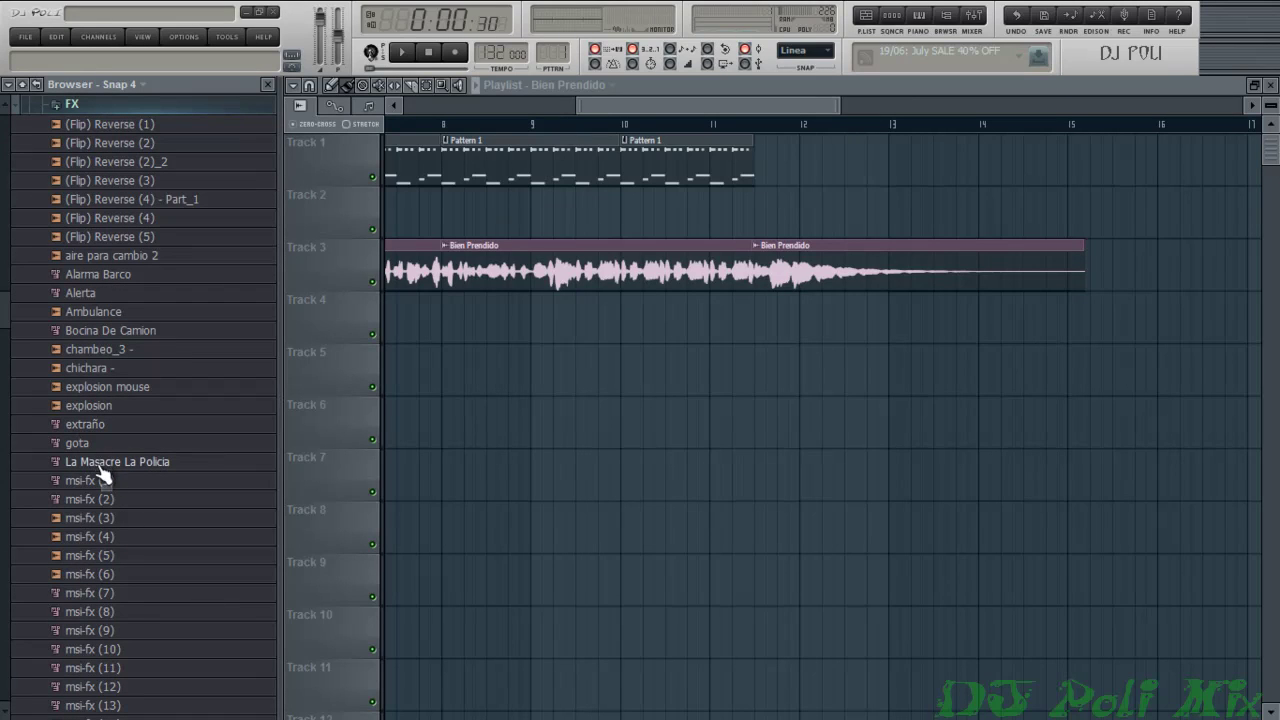
pyautogui.moveTo(130, 259); pyautogui.dragTo(680, 340)
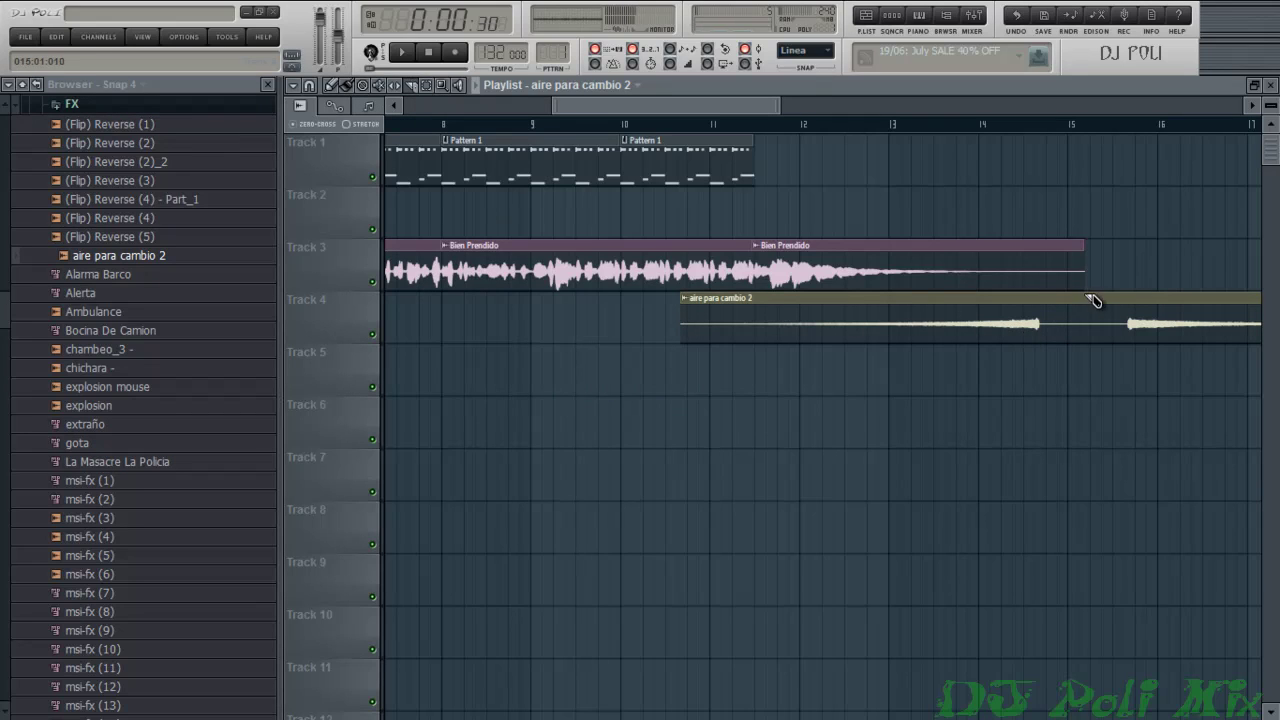
pyautogui.moveTo(1078, 300); pyautogui.dragTo(1083, 458)
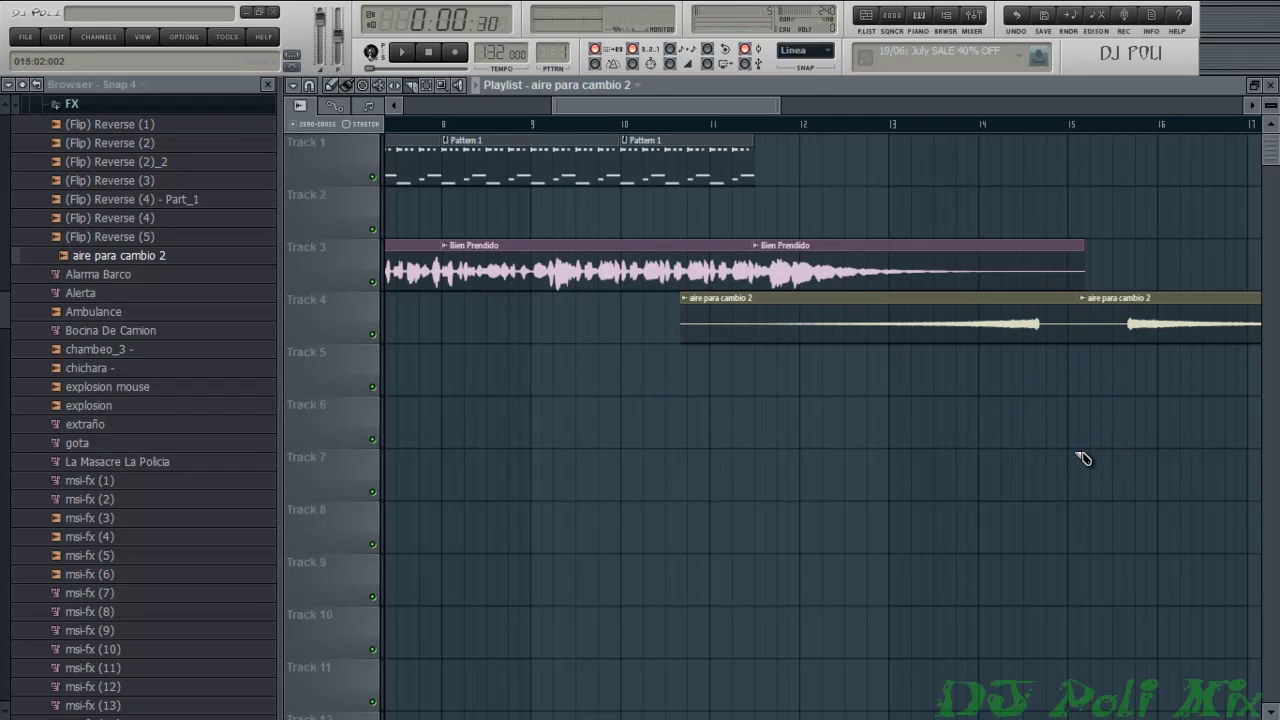
# Move both aire para cambio 2 pieces earlier on Track 4 so their swells meet where the last Pattern 1 clip ends
pyautogui.click(311, 87)
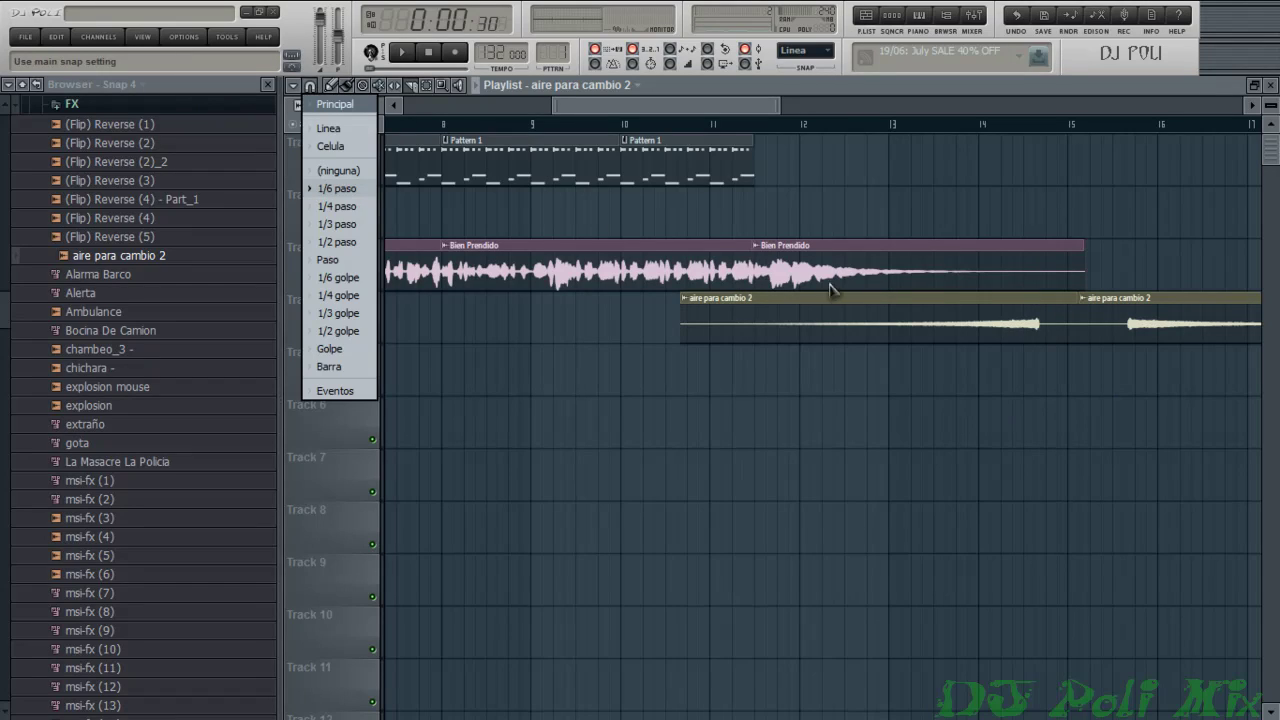
pyautogui.click(346, 88)
pyautogui.moveTo(983, 324); pyautogui.dragTo(694, 326)
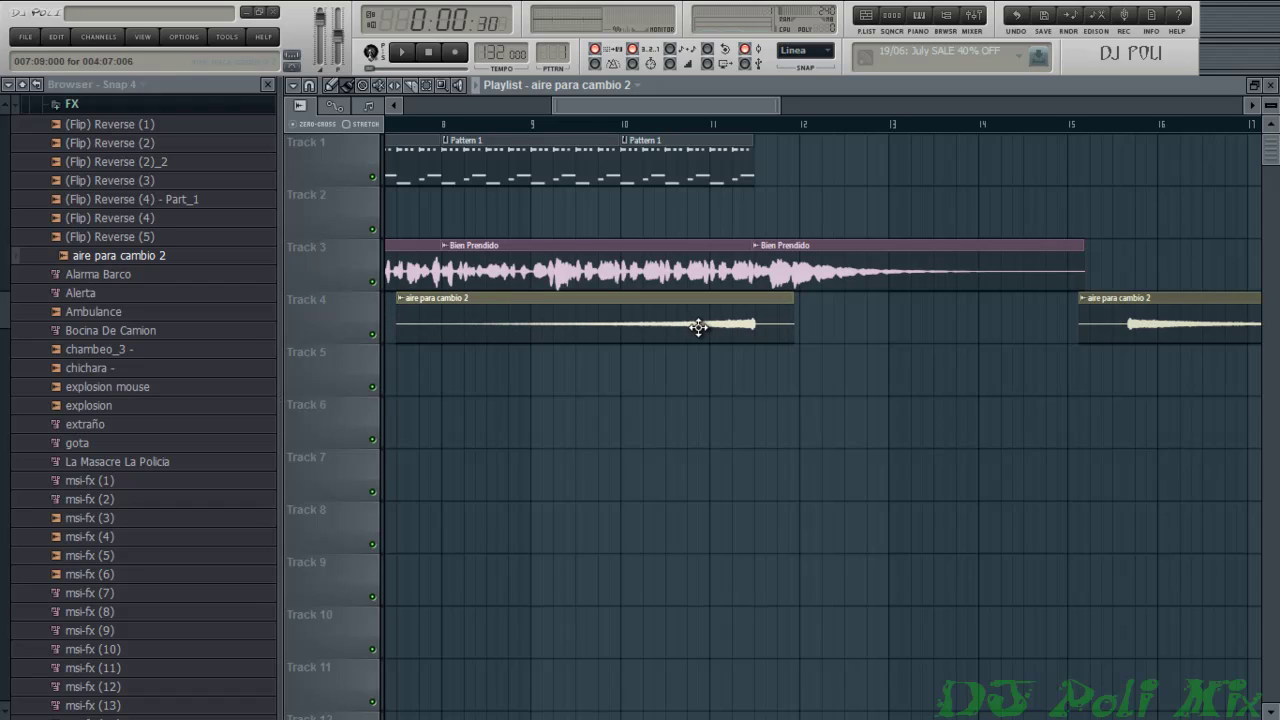
pyautogui.moveTo(1257, 316); pyautogui.dragTo(884, 325)
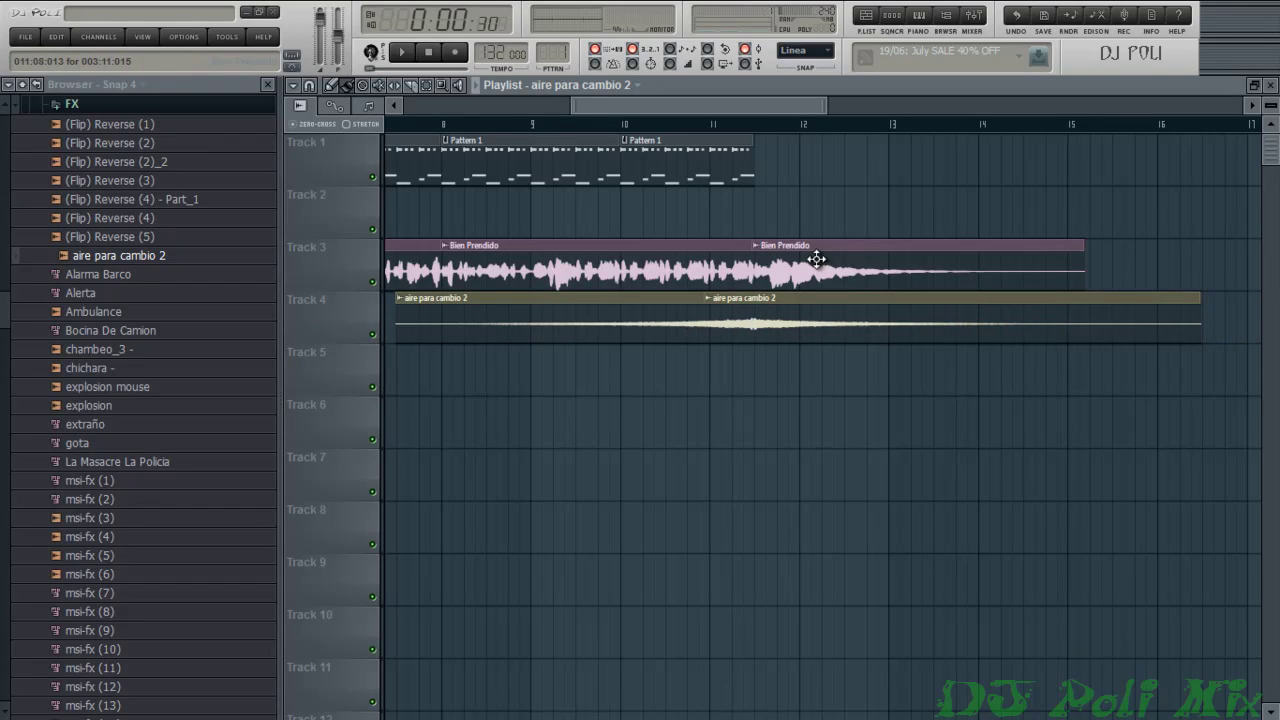
# In Pattern 1's 3xOsc piano roll, replace the short and high notes after the first phrase with low notes matching the existing ones
pyautogui.moveTo(772, 106); pyautogui.dragTo(686, 110)
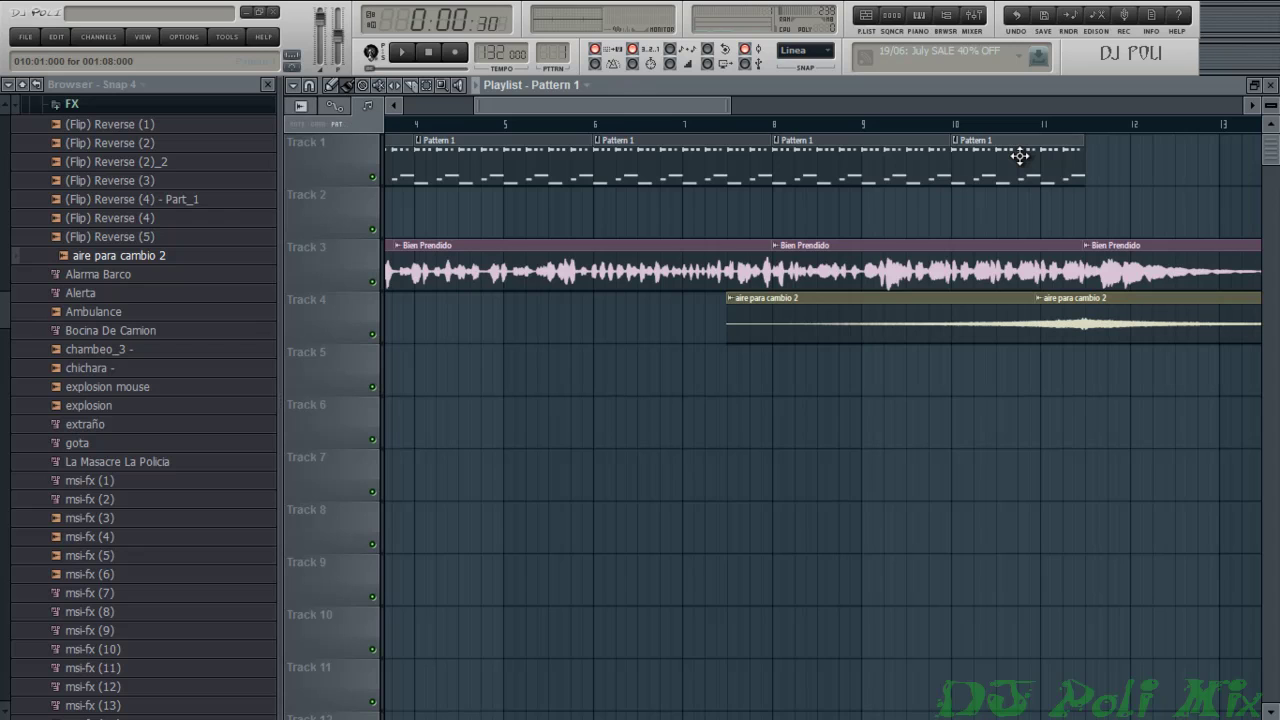
pyautogui.doubleClick(1019, 156)
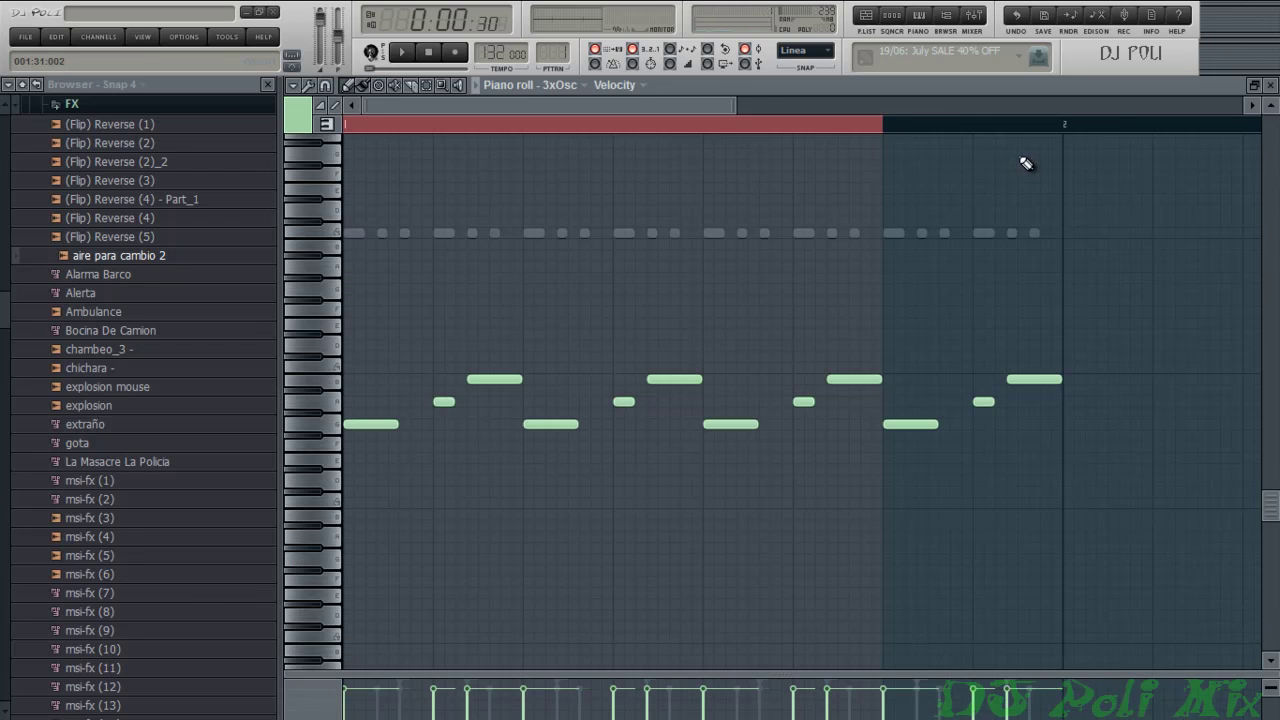
pyautogui.click(1271, 87)
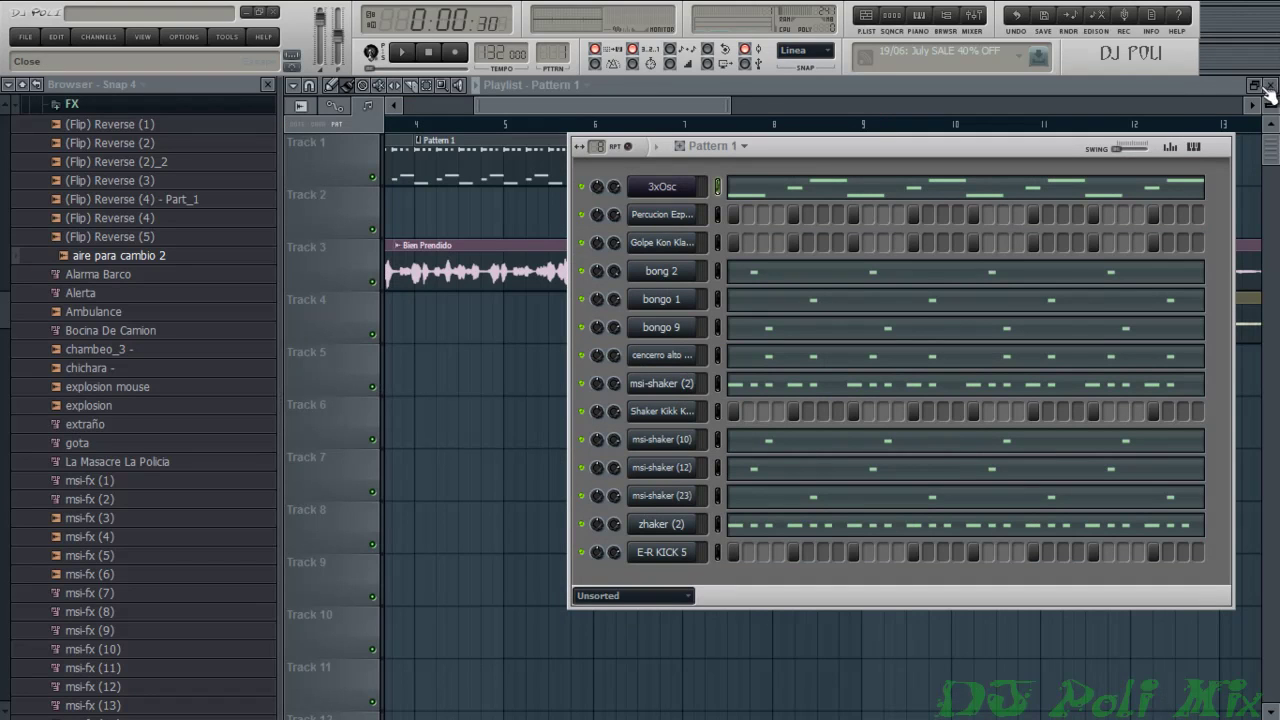
pyautogui.moveTo(612, 108); pyautogui.dragTo(616, 108)
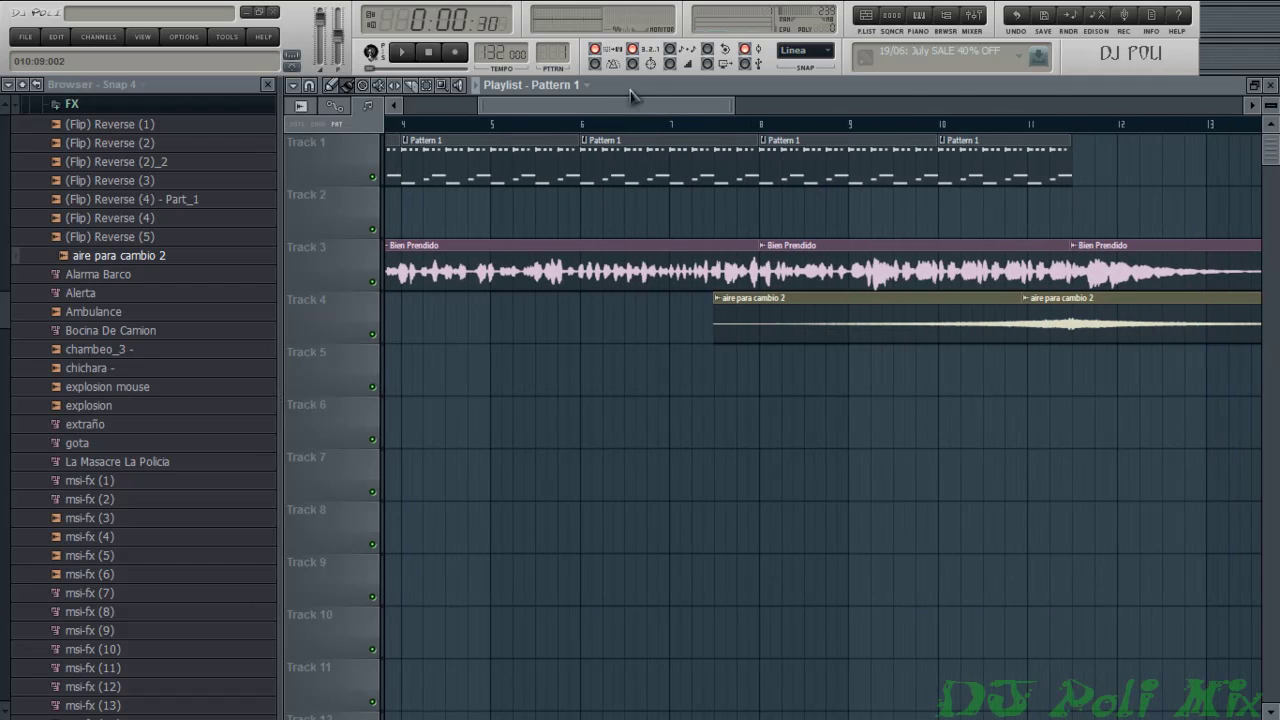
pyautogui.click(891, 17)
pyautogui.click(1027, 189)
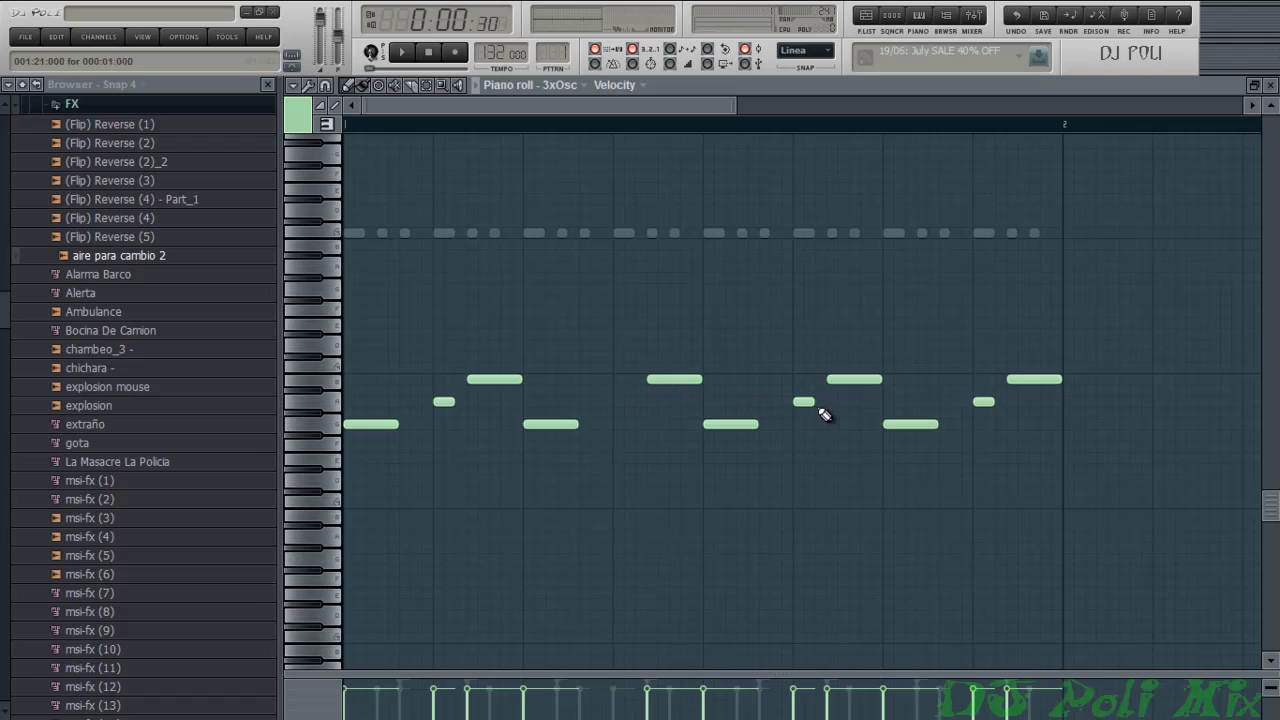
pyautogui.rightClick(993, 401)
pyautogui.moveTo(1108, 364); pyautogui.dragTo(628, 424)
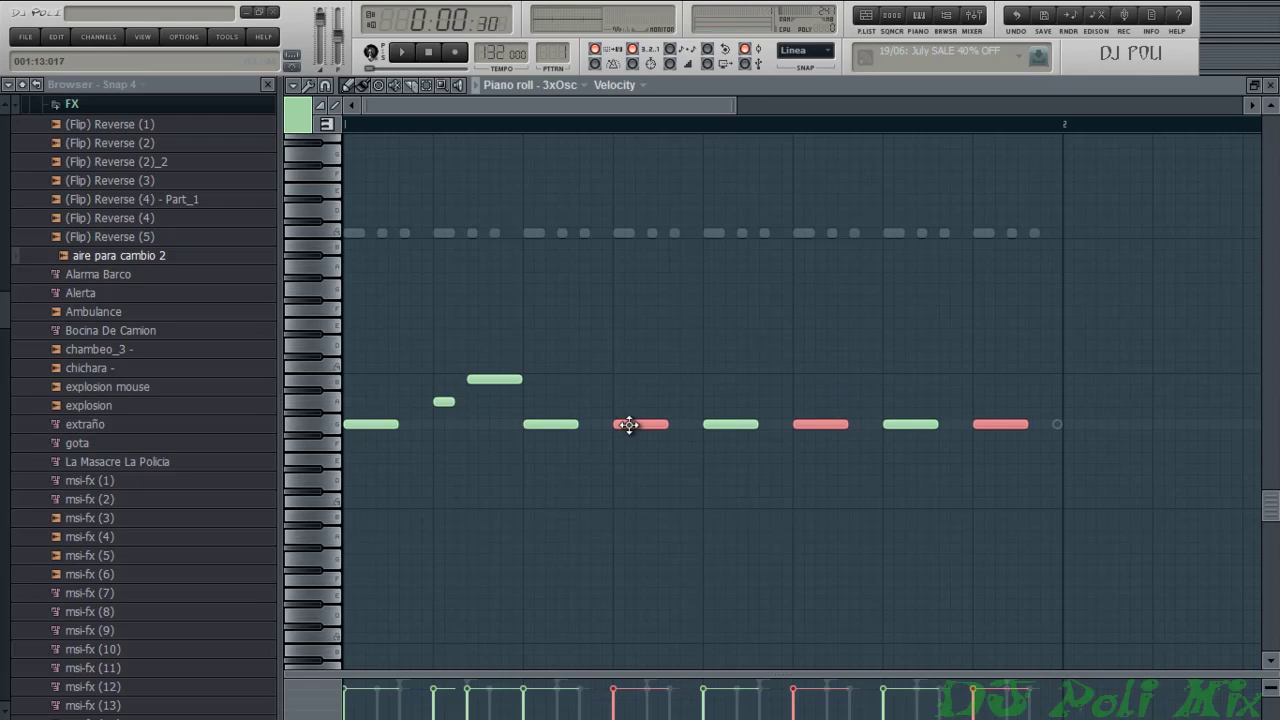
pyautogui.click(1272, 86)
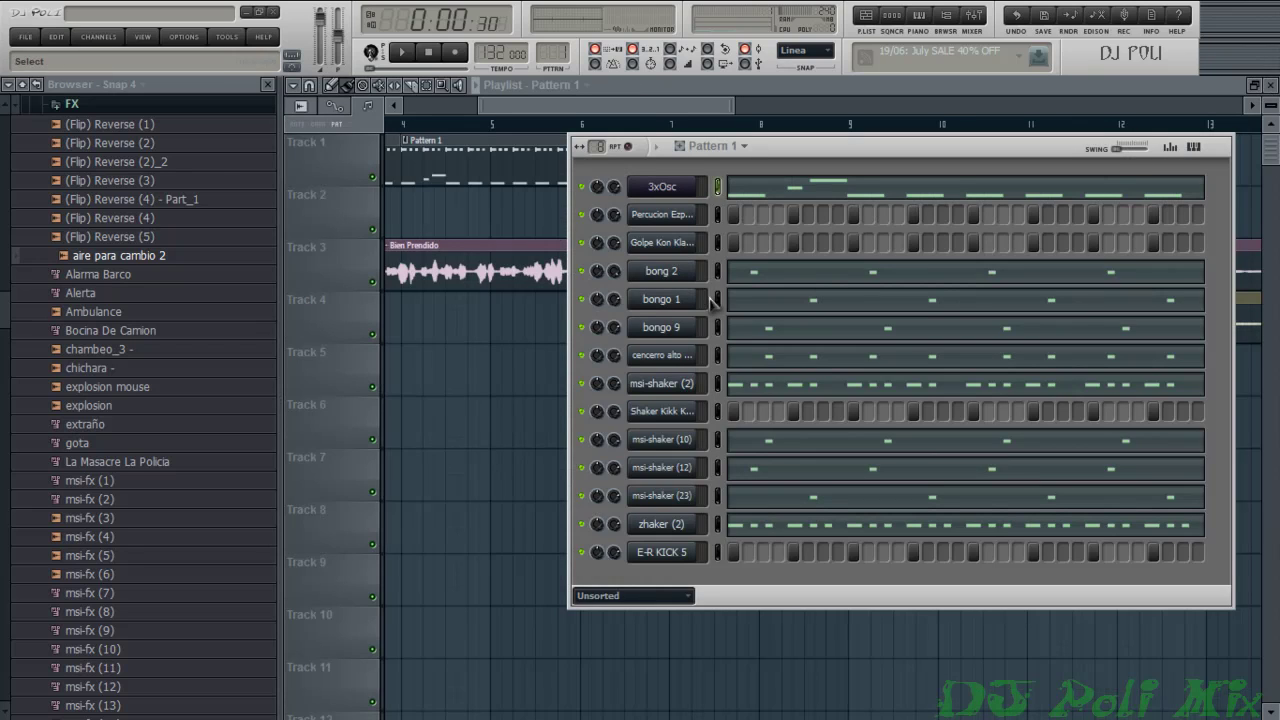
# Mute every Pattern 1 channel except 3xOsc and play the bass line on its own
pyautogui.click(582, 214)
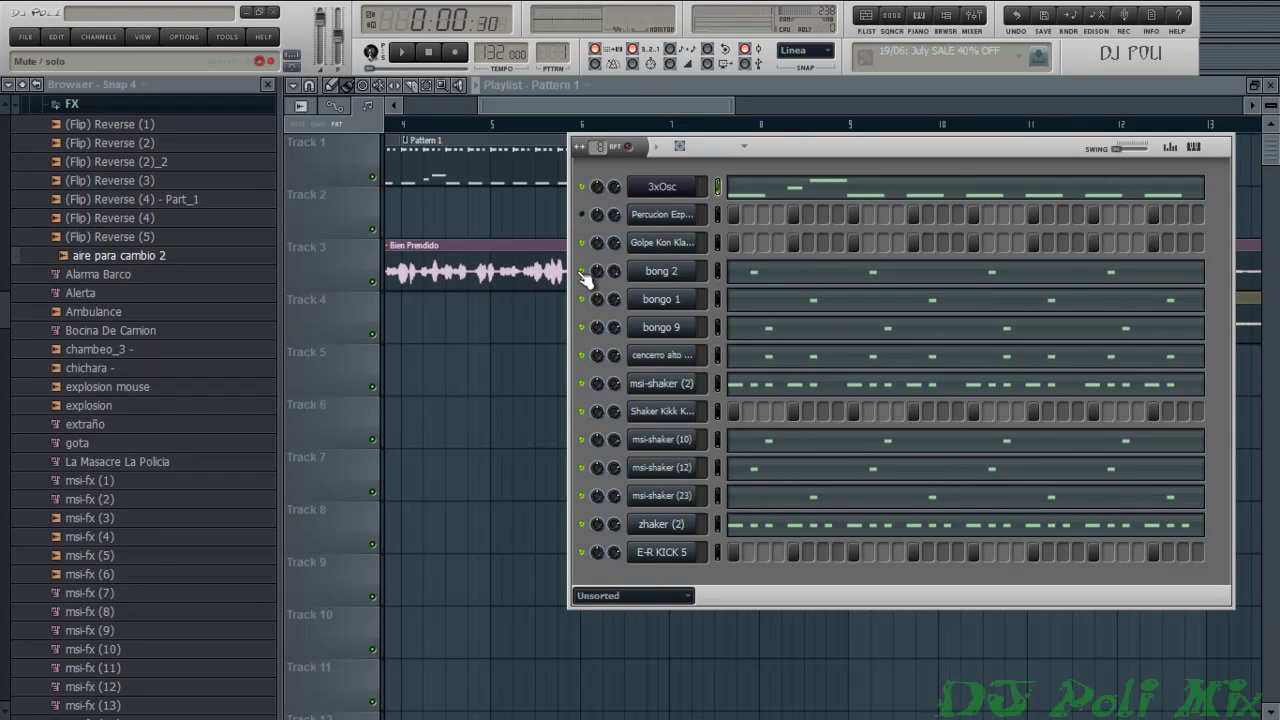
pyautogui.click(582, 327)
pyautogui.click(583, 299)
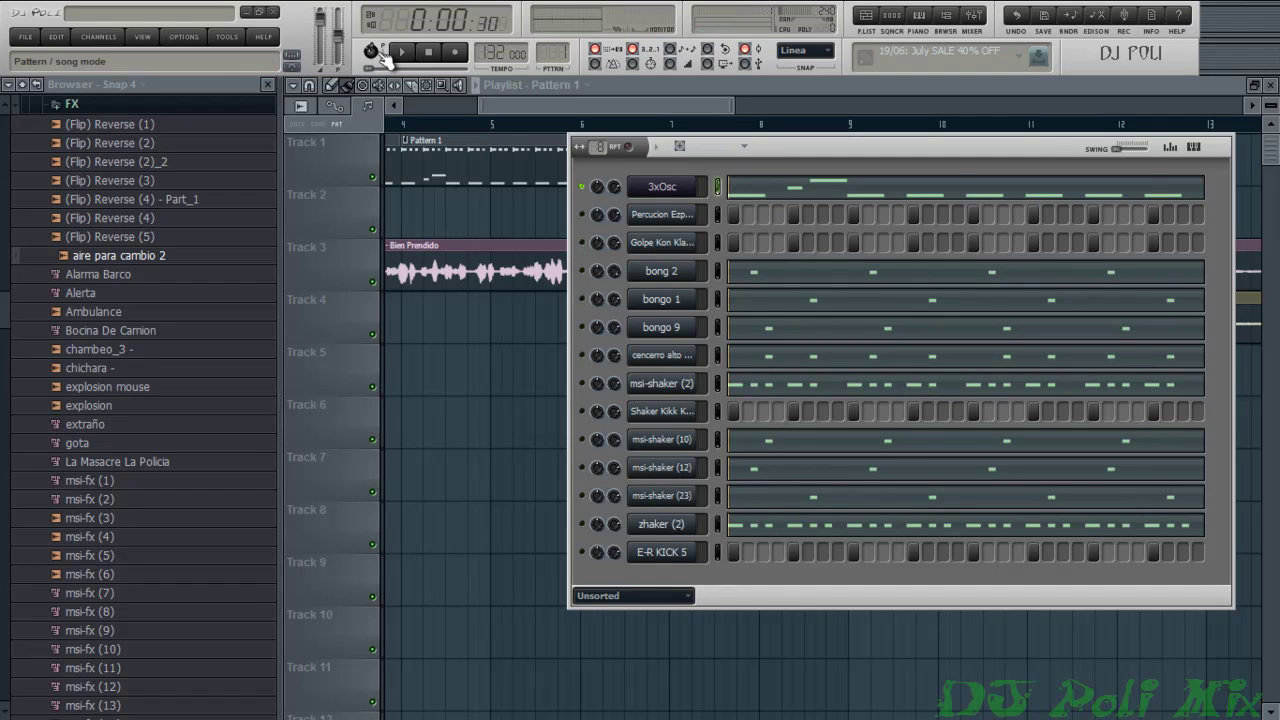
pyautogui.click(406, 53)
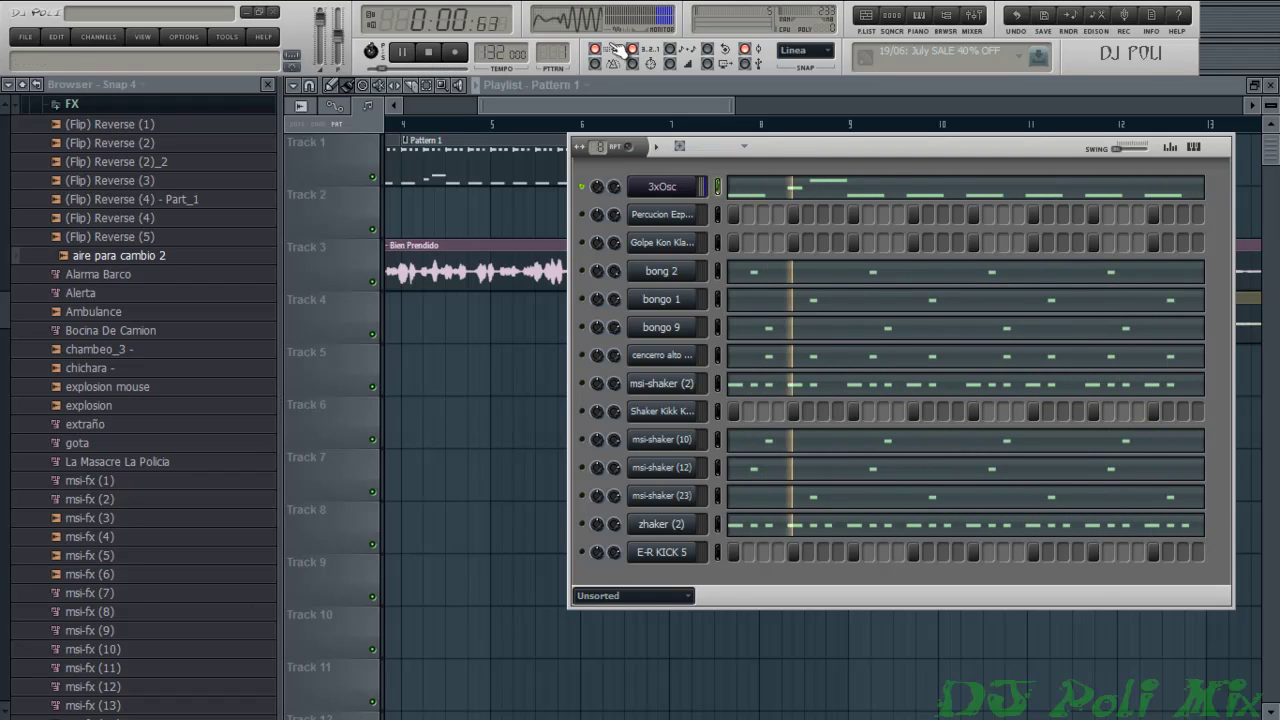
# Replace the fourth low 3xOsc note with a short middle note and a longer high note, repeating the opening phrase, and stop playback
pyautogui.click(907, 198)
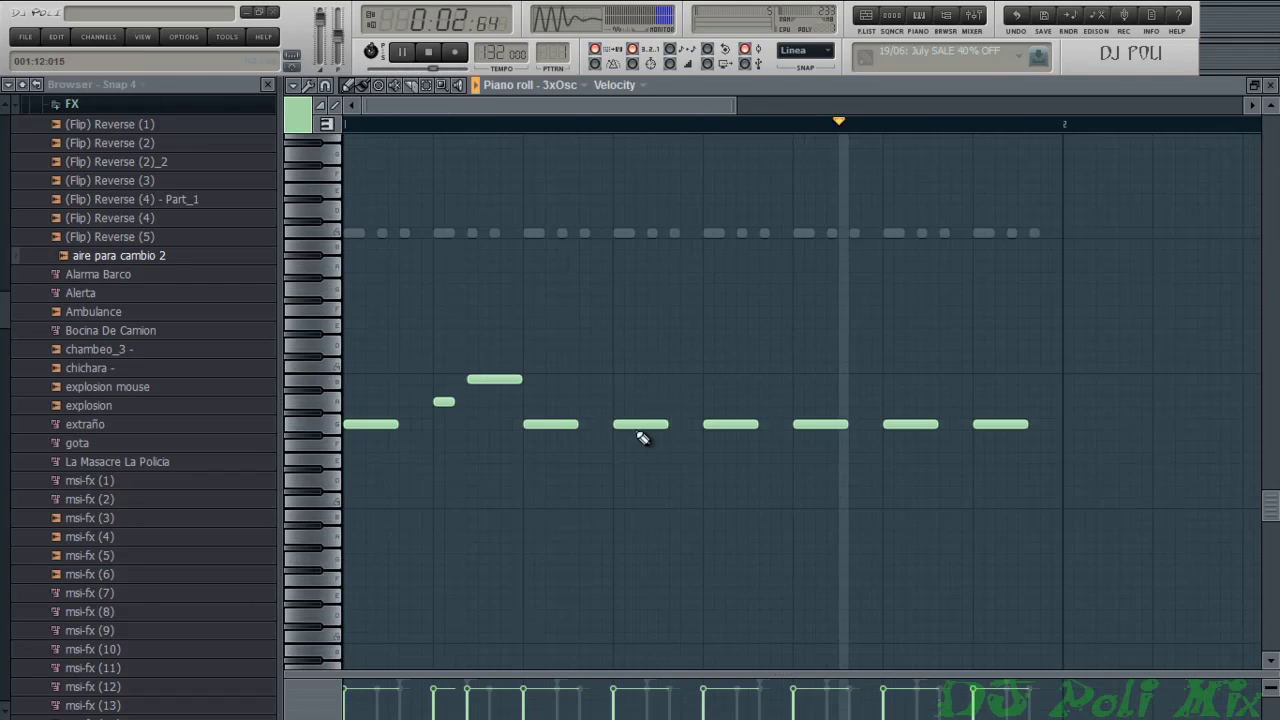
pyautogui.moveTo(636, 425)
pyautogui.mouseDown()
pyautogui.moveTo(671, 398)
pyautogui.moveTo(673, 376)
pyautogui.moveTo(657, 403)
pyautogui.moveTo(626, 403)
pyautogui.mouseUp()
pyautogui.click(613, 401)
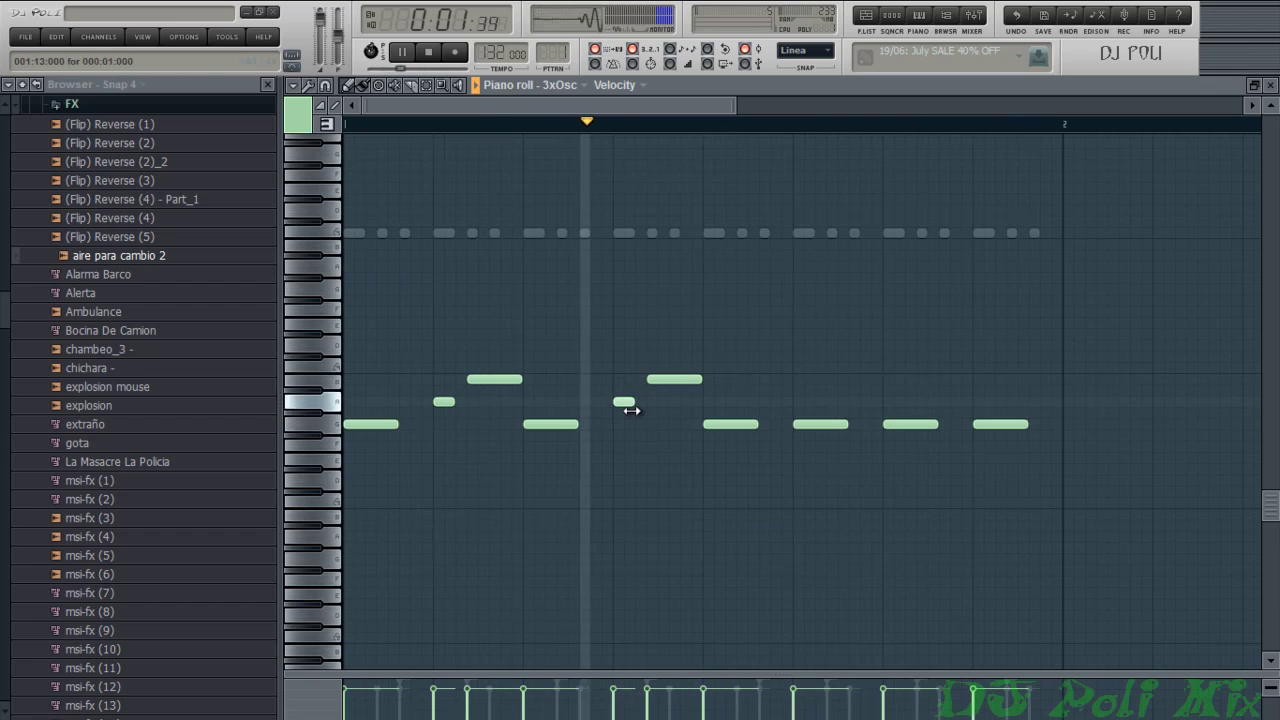
pyautogui.press('space')
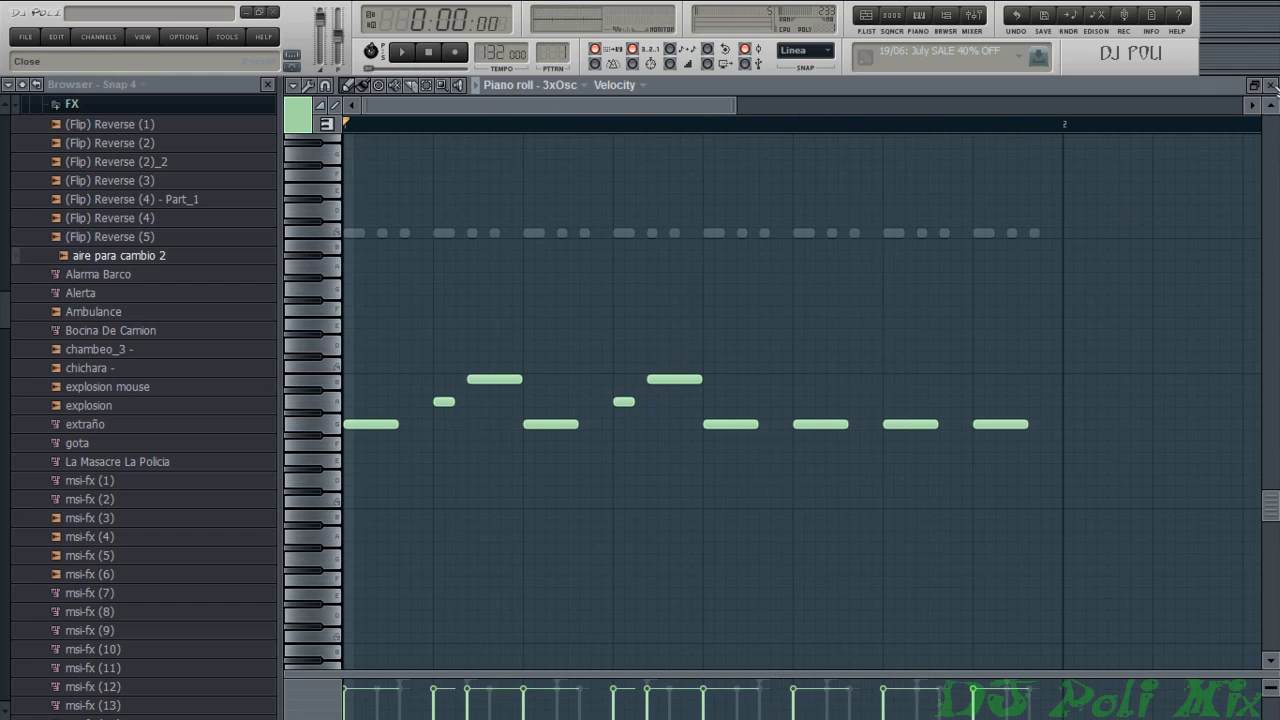
pyautogui.click(1273, 86)
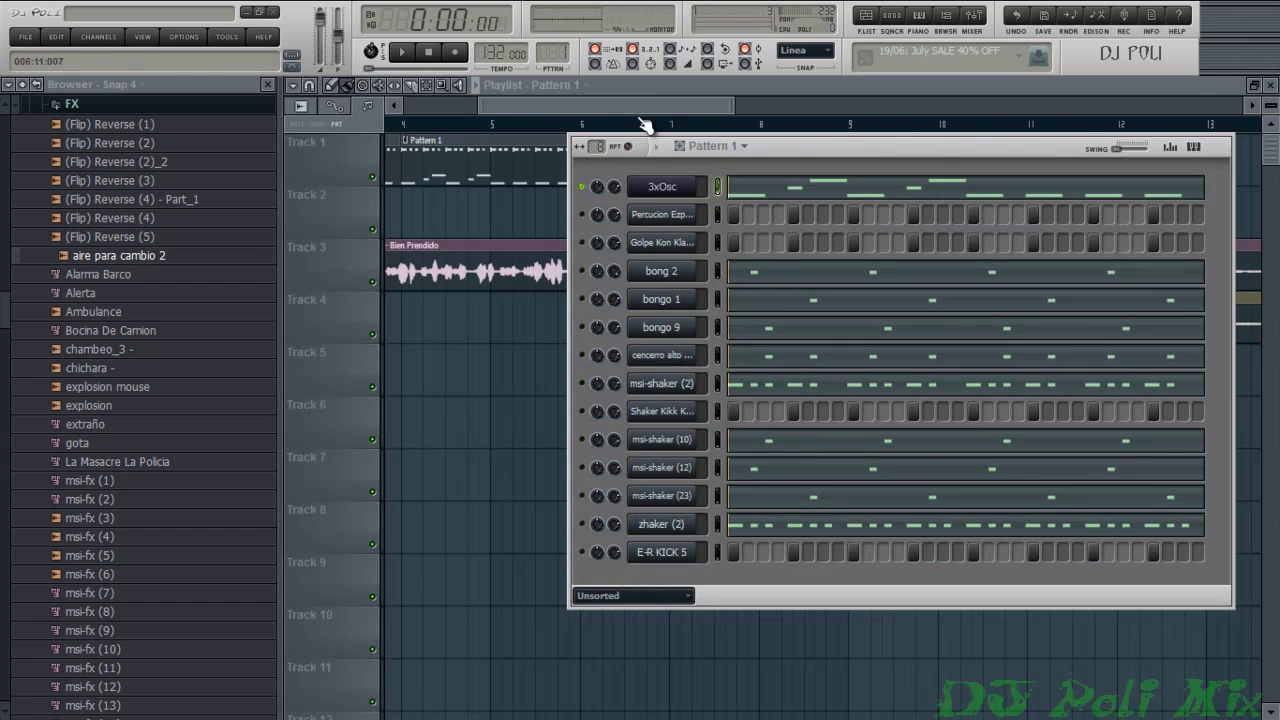
# Set the playlist snap to Principal and shorten the first Pattern 1 clip so it ends at bar 3
pyautogui.moveTo(638, 110); pyautogui.dragTo(555, 132)
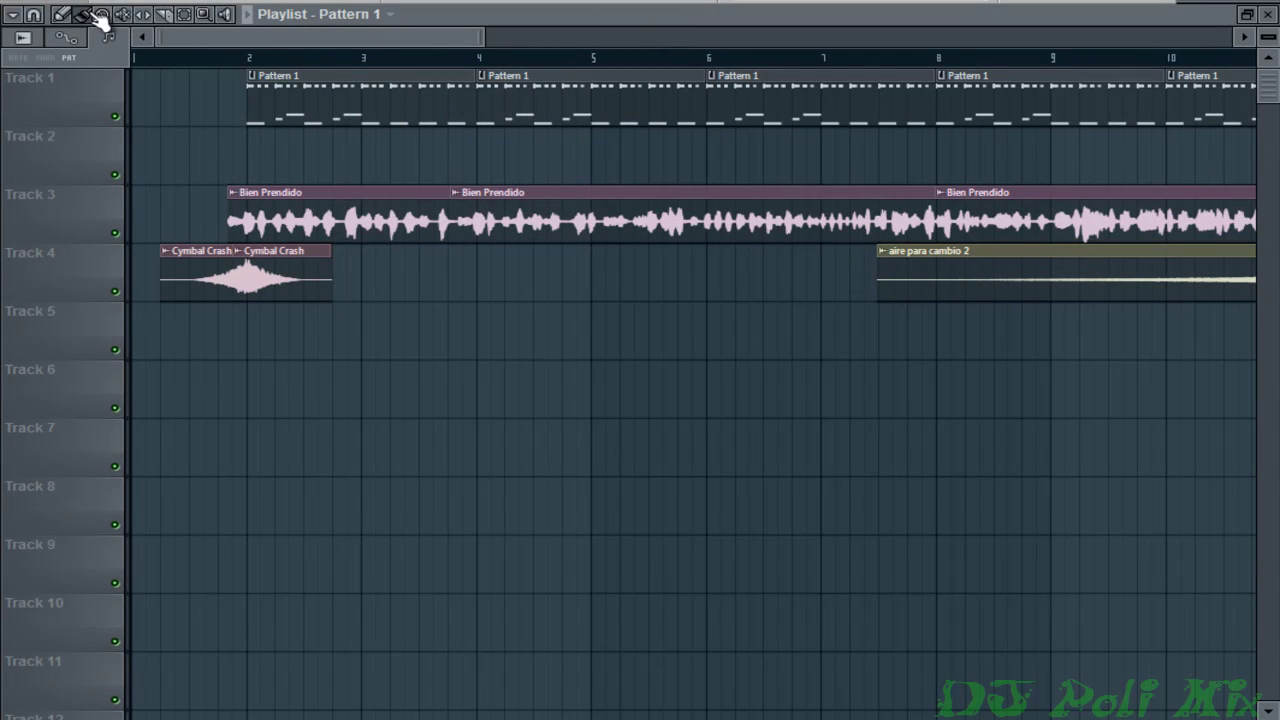
pyautogui.click(34, 15)
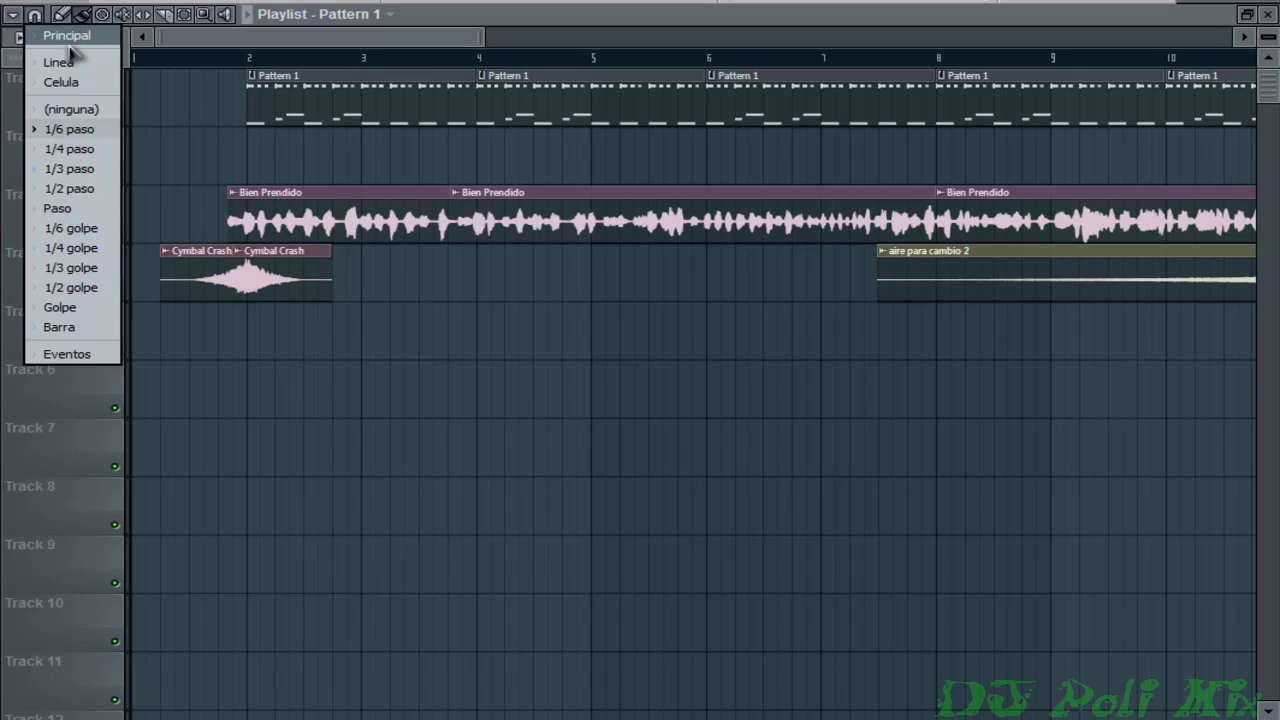
pyautogui.click(68, 38)
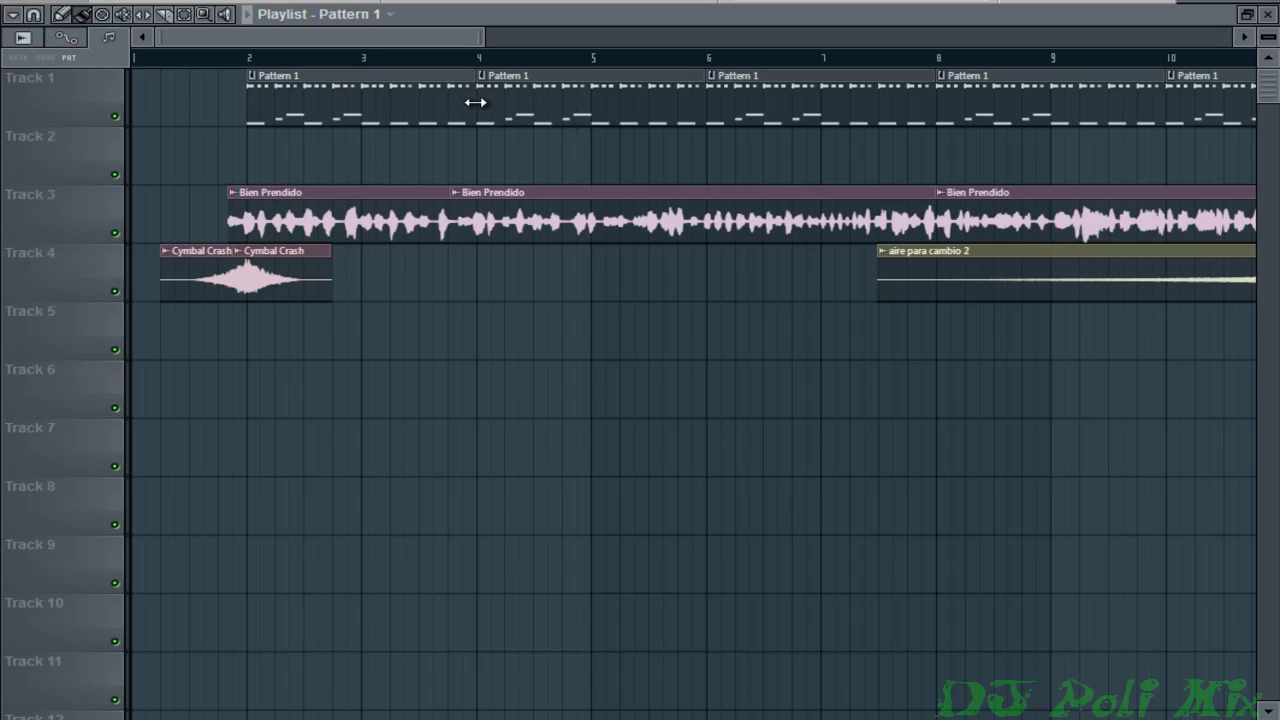
pyautogui.moveTo(475, 102); pyautogui.dragTo(364, 102)
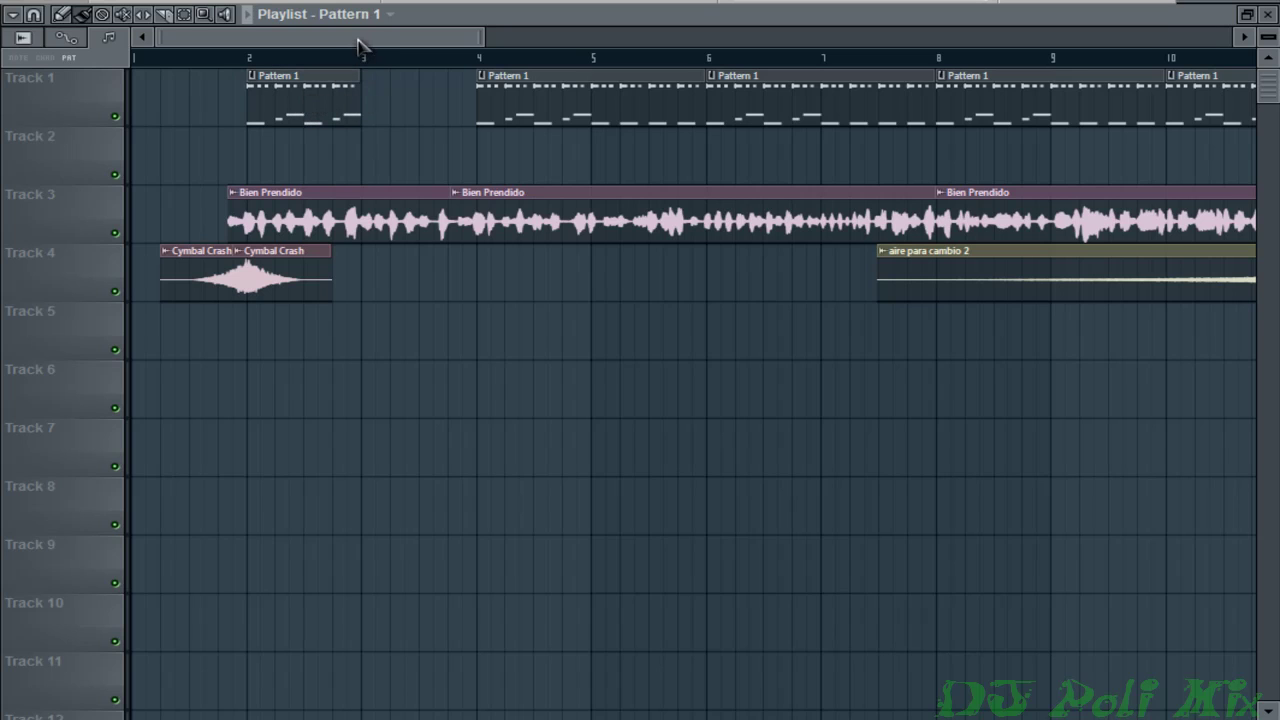
# Delete all the Pattern 1 clips from Track 1
pyautogui.moveTo(358, 45); pyautogui.dragTo(416, 94)
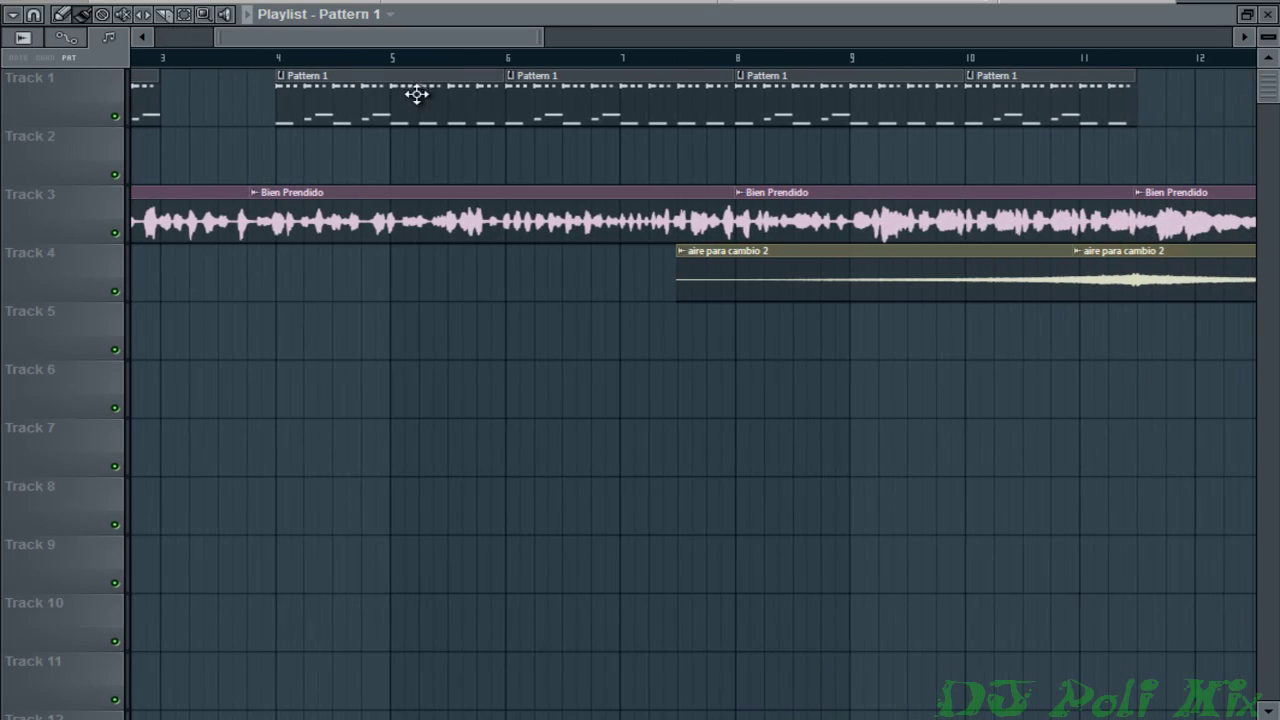
pyautogui.rightClick(416, 94)
pyautogui.rightClick(620, 97)
pyautogui.rightClick(830, 100)
pyautogui.rightClick(1041, 104)
pyautogui.rightClick(158, 112)
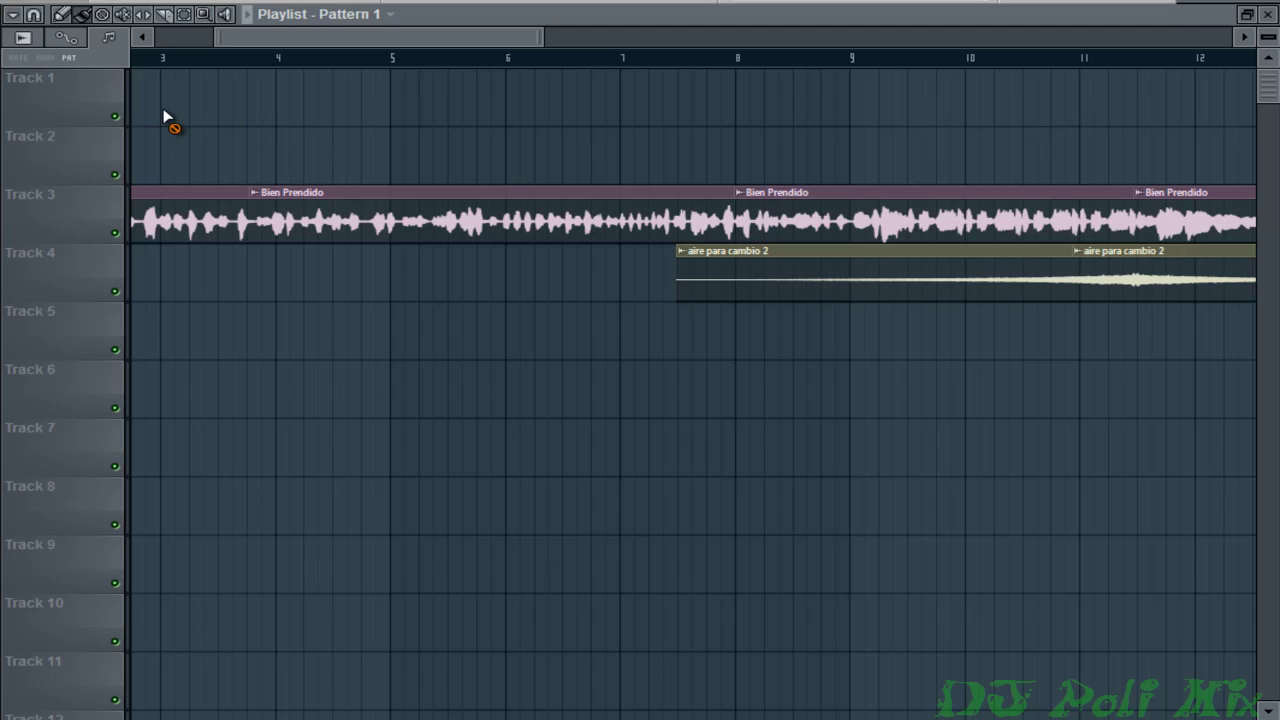
# Place a one-bar Pattern 1 clip at bar 2 on Track 1 and repeat it back to back up to bar 6
pyautogui.click(180, 92)
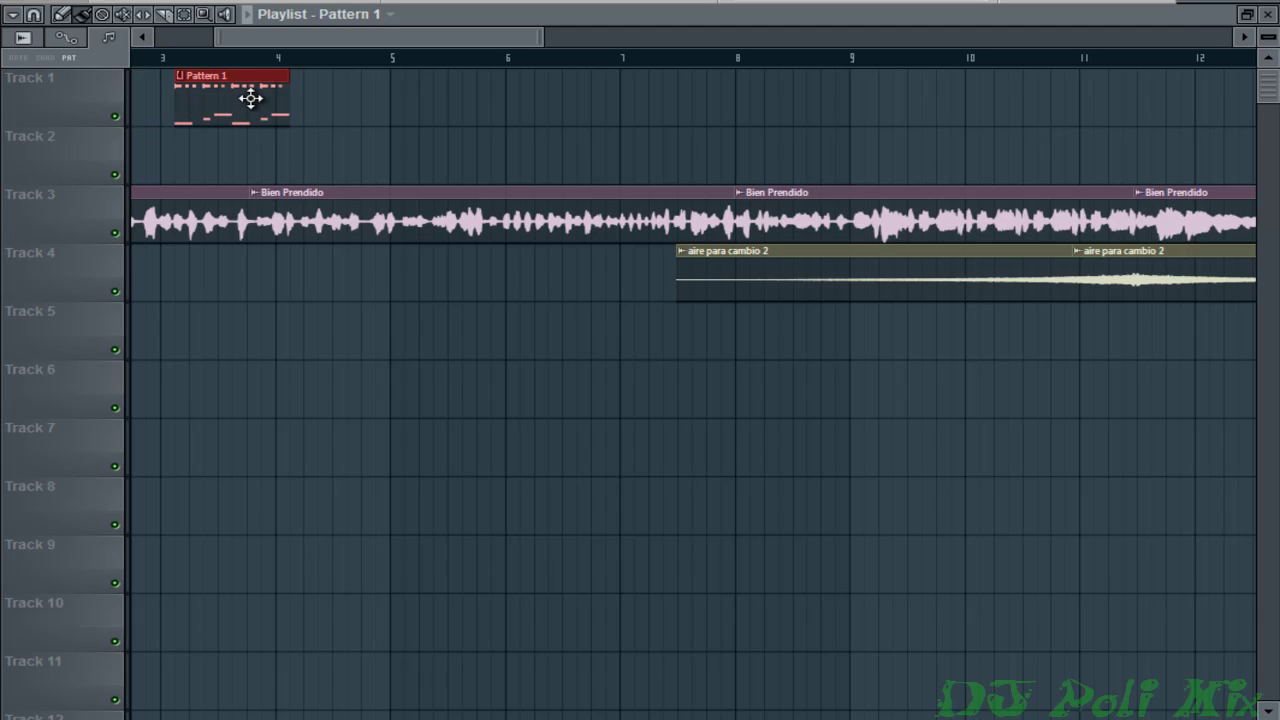
pyautogui.moveTo(278, 39); pyautogui.dragTo(220, 52)
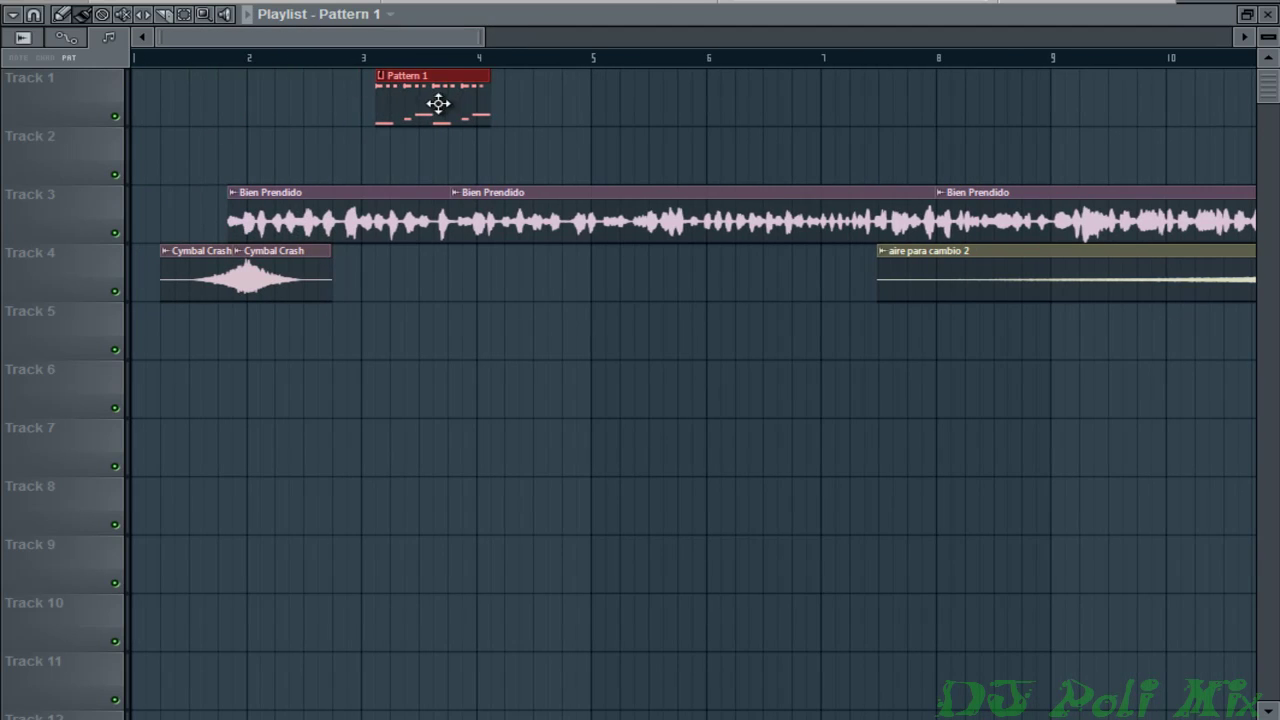
pyautogui.moveTo(434, 109); pyautogui.dragTo(362, 136)
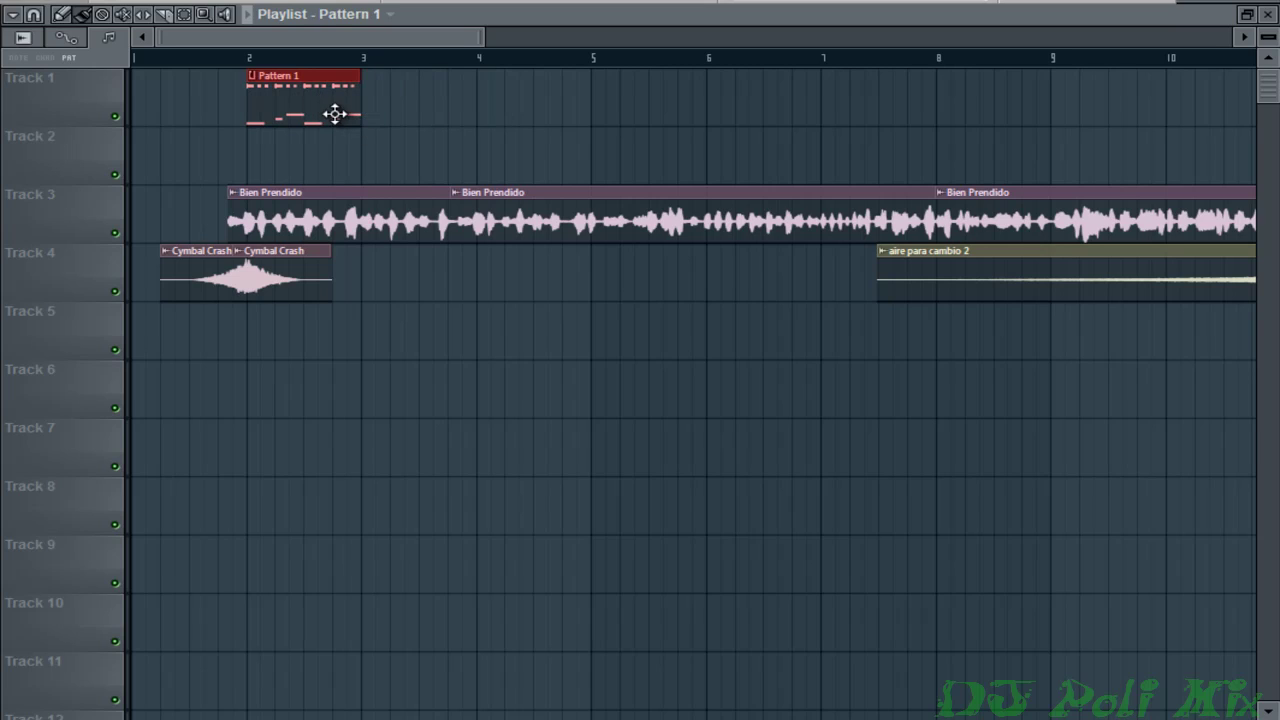
pyautogui.click(381, 112)
pyautogui.moveTo(474, 118); pyautogui.dragTo(720, 106)
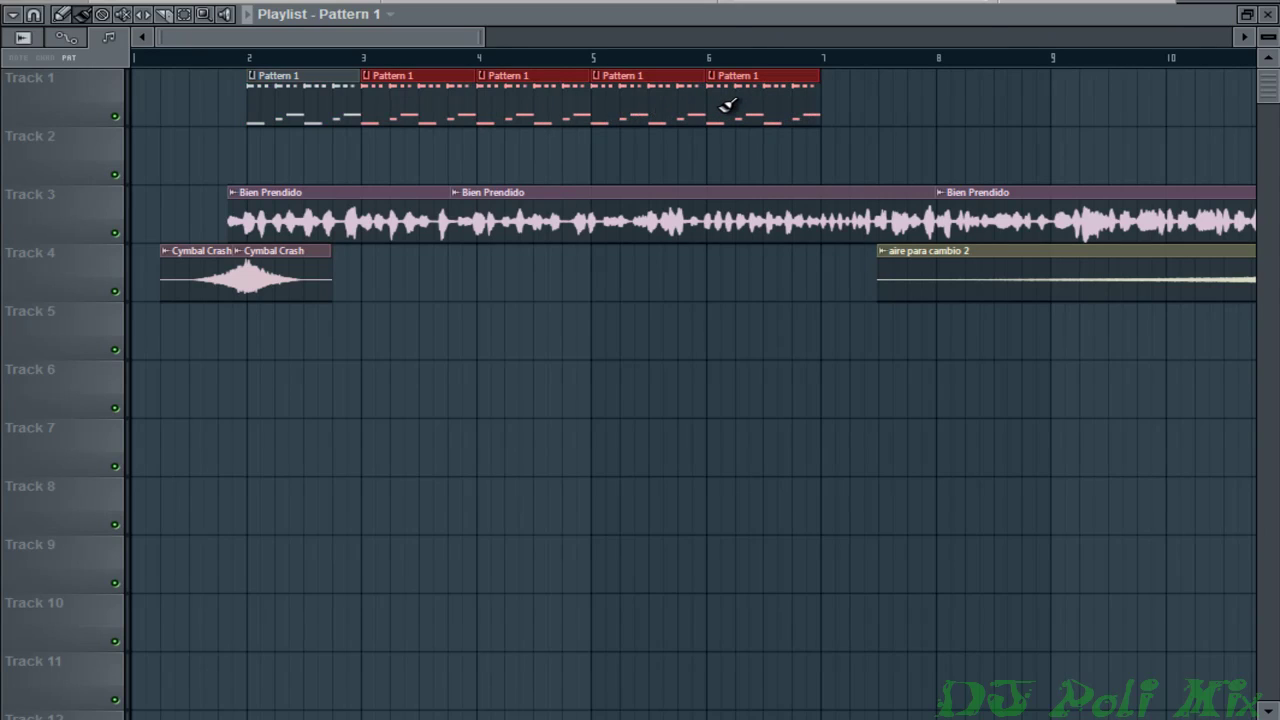
pyautogui.rightClick(725, 99)
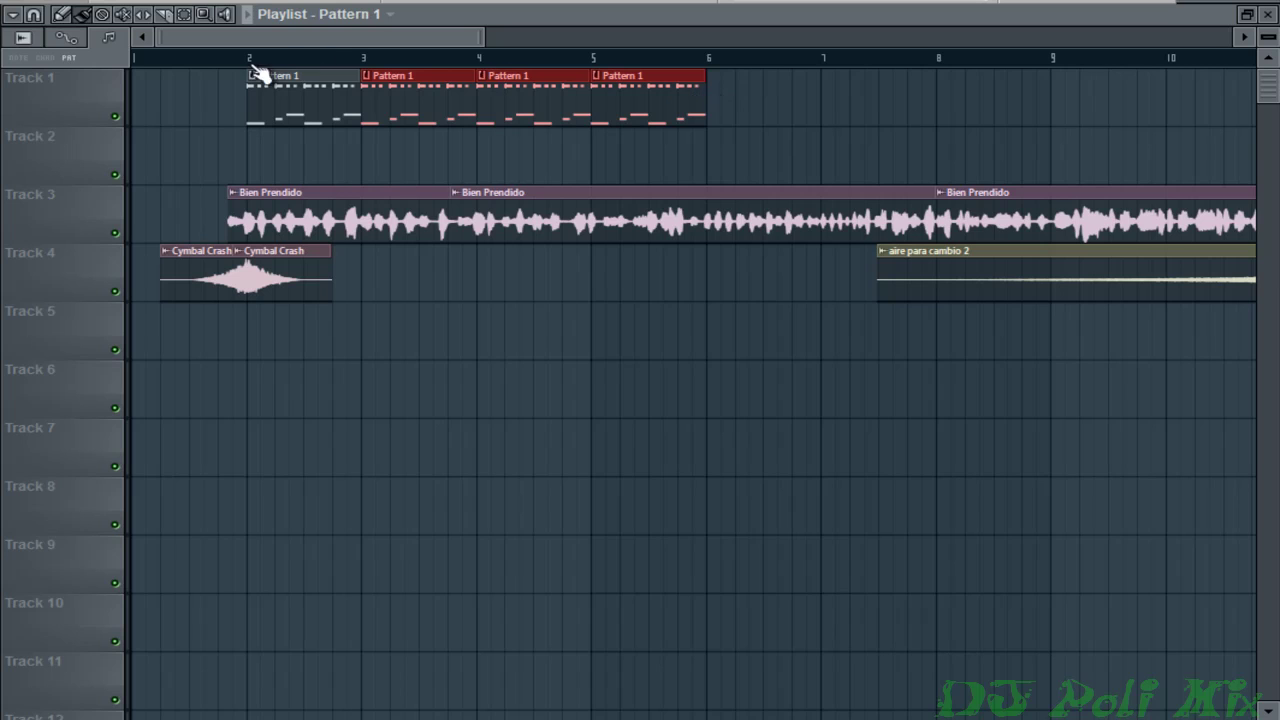
# Set the playback position to mid-bar 1 and play briefly to check the rearranged pattern
pyautogui.click(206, 58)
pyautogui.press('space')
pyautogui.moveTo(325, 45)
pyautogui.mouseDown()
pyautogui.moveTo(359, 45)
pyautogui.moveTo(343, 45)
pyautogui.mouseUp()
pyautogui.press('space')
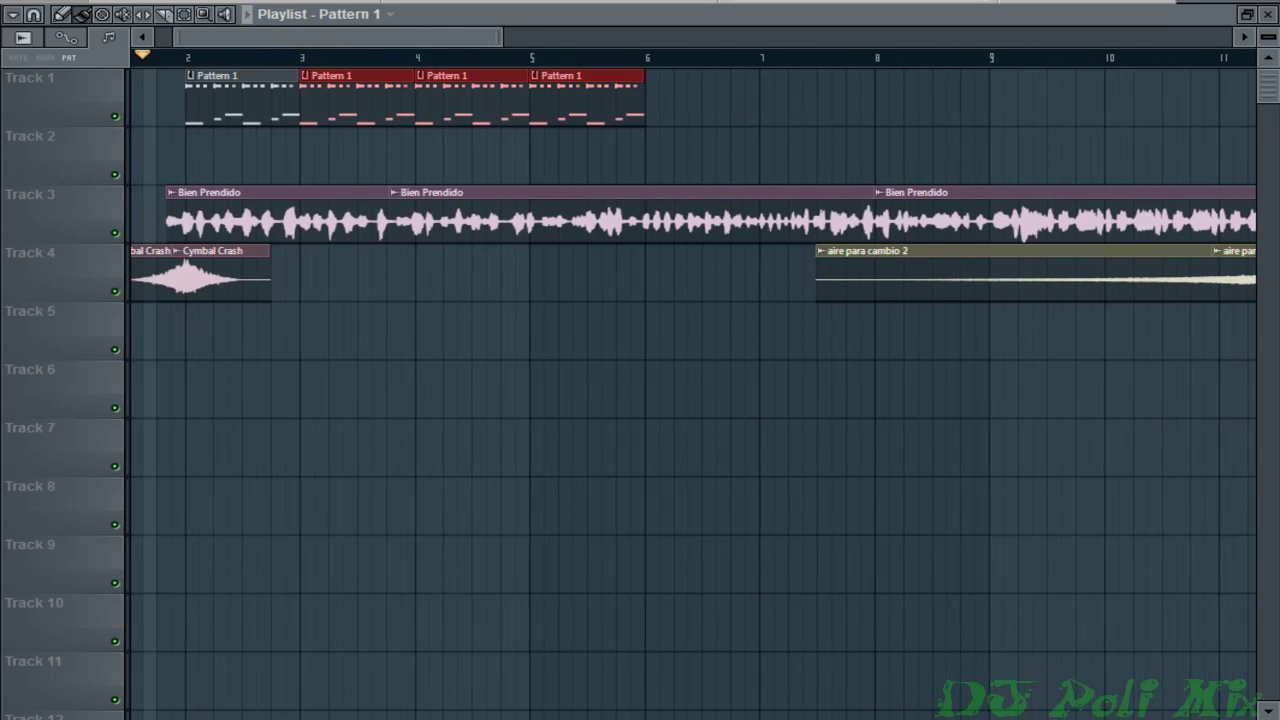
# Unmute all the percussion, shaker and kick channels of Pattern 1 and play the full pattern
pyautogui.press('F9')
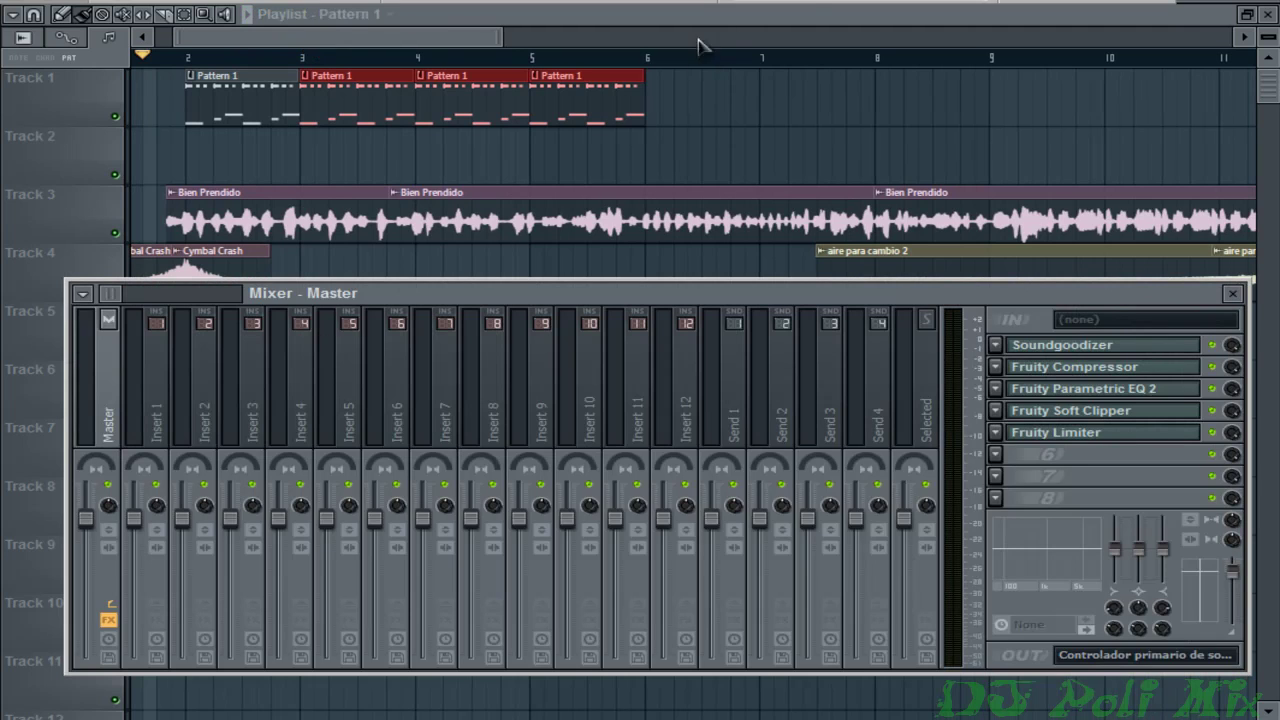
pyautogui.press('F6')
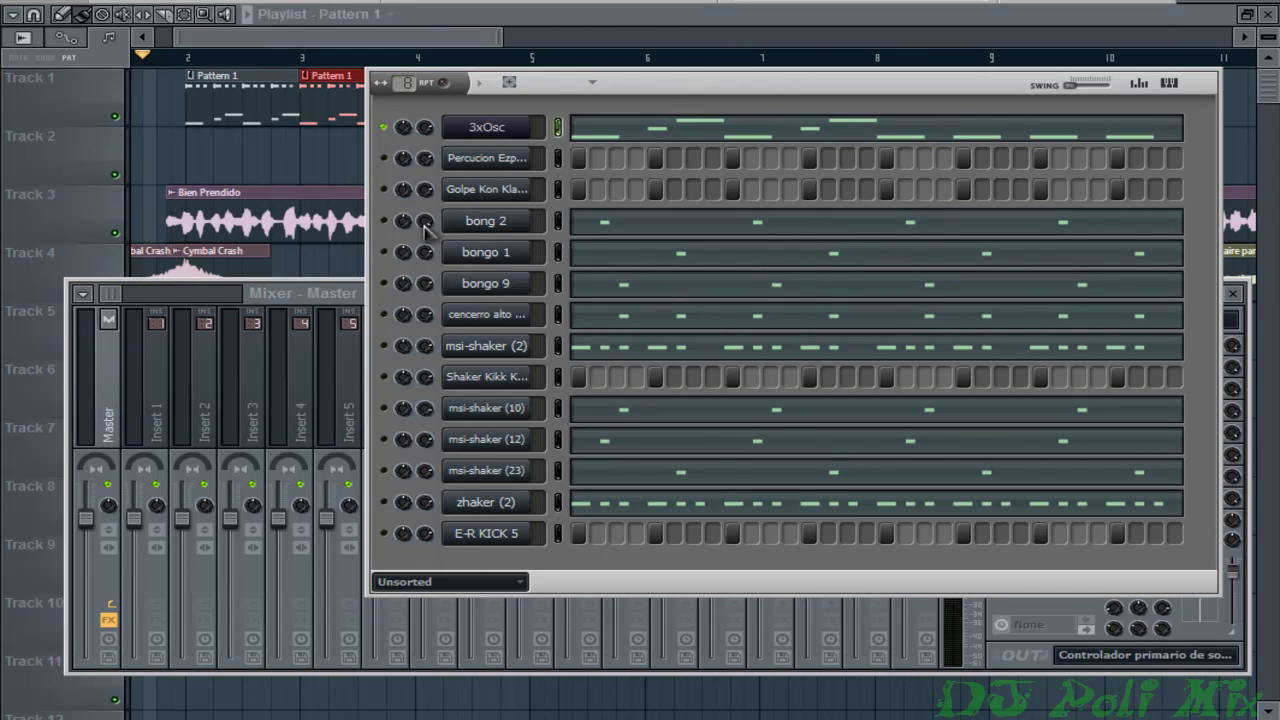
pyautogui.moveTo(383, 158); pyautogui.dragTo(393, 533)
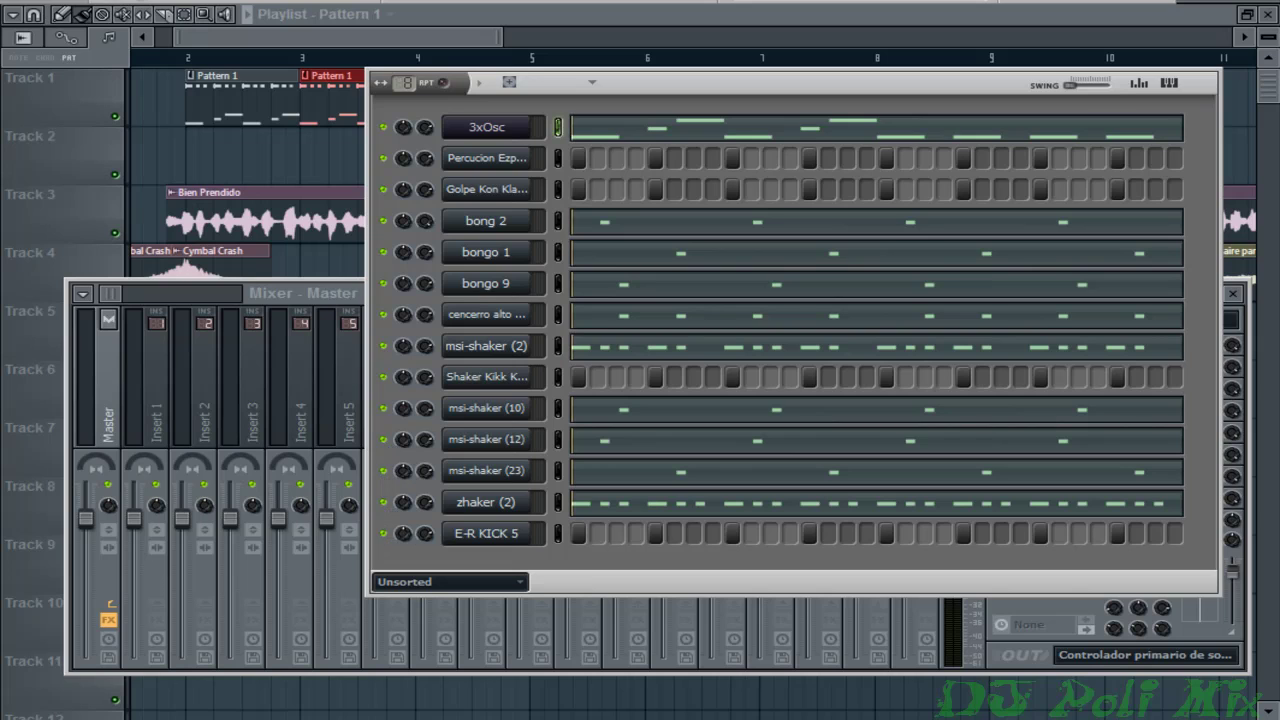
pyautogui.press('space')
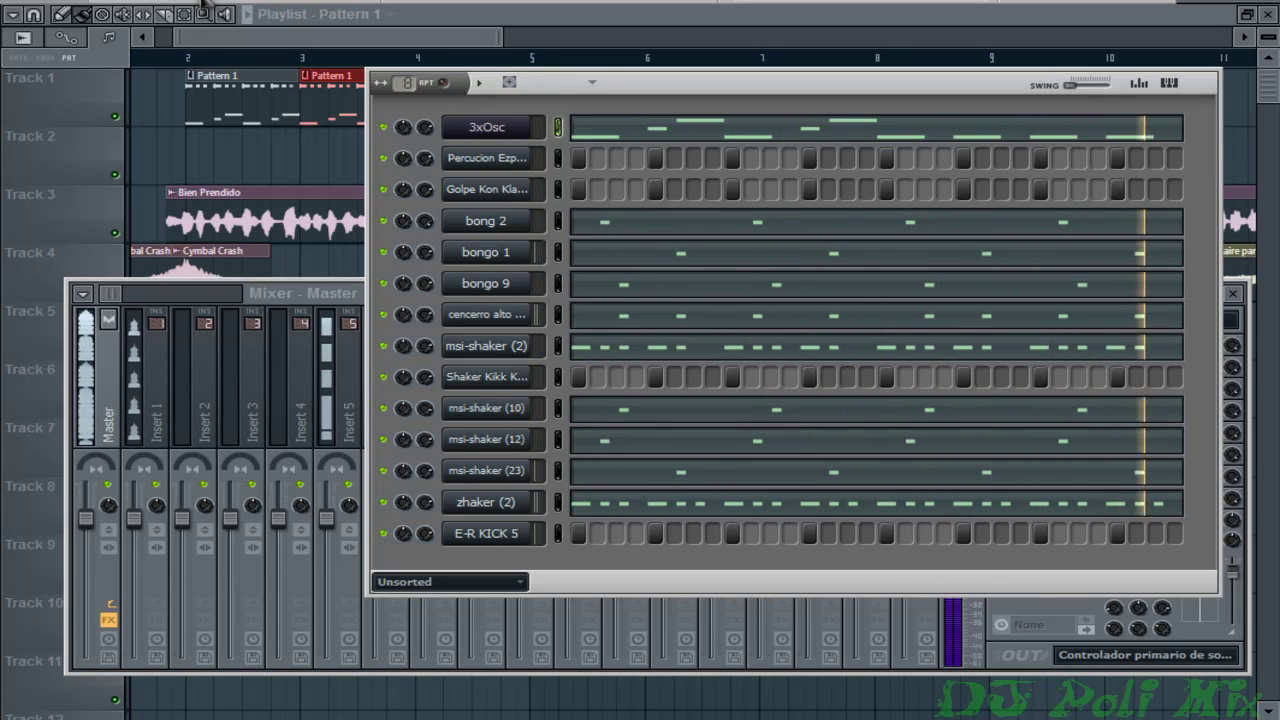
pyautogui.press('space')
# Play the song from just before bar 2 and follow the vocal over the new Pattern 1 clips past bar 5
pyautogui.click(176, 68)
pyautogui.press('space')
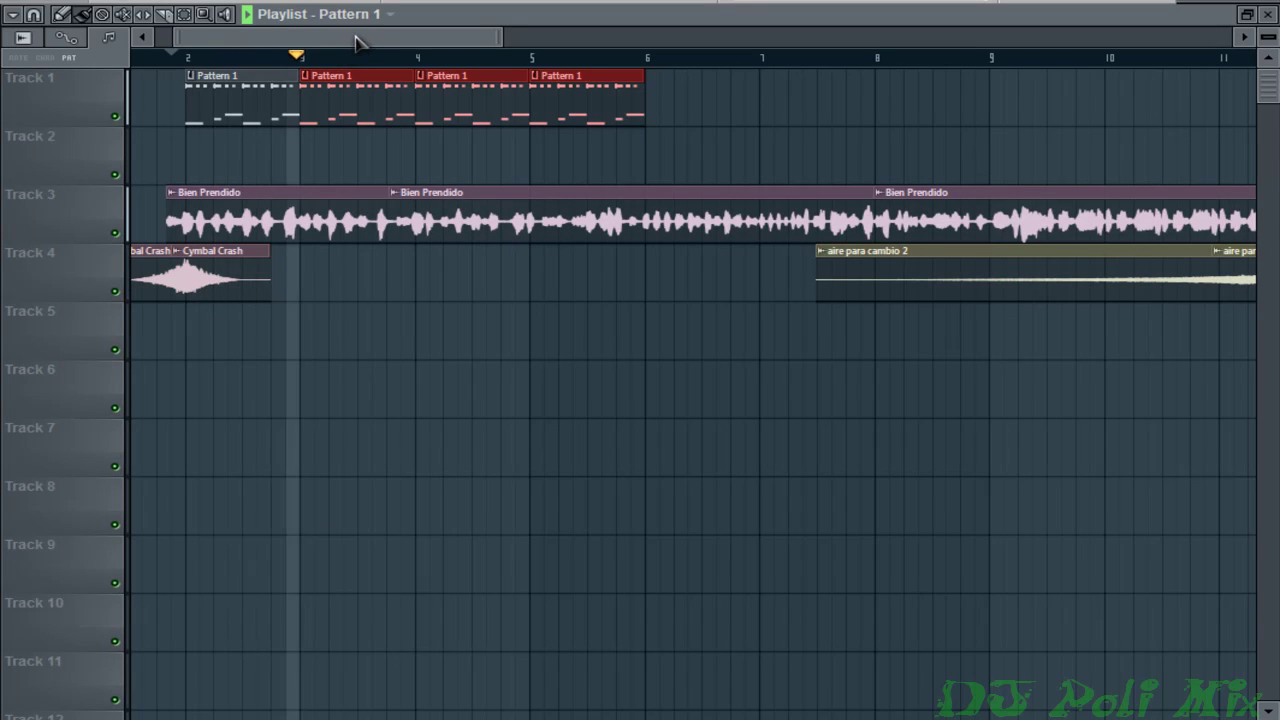
pyautogui.moveTo(358, 40); pyautogui.dragTo(408, 42)
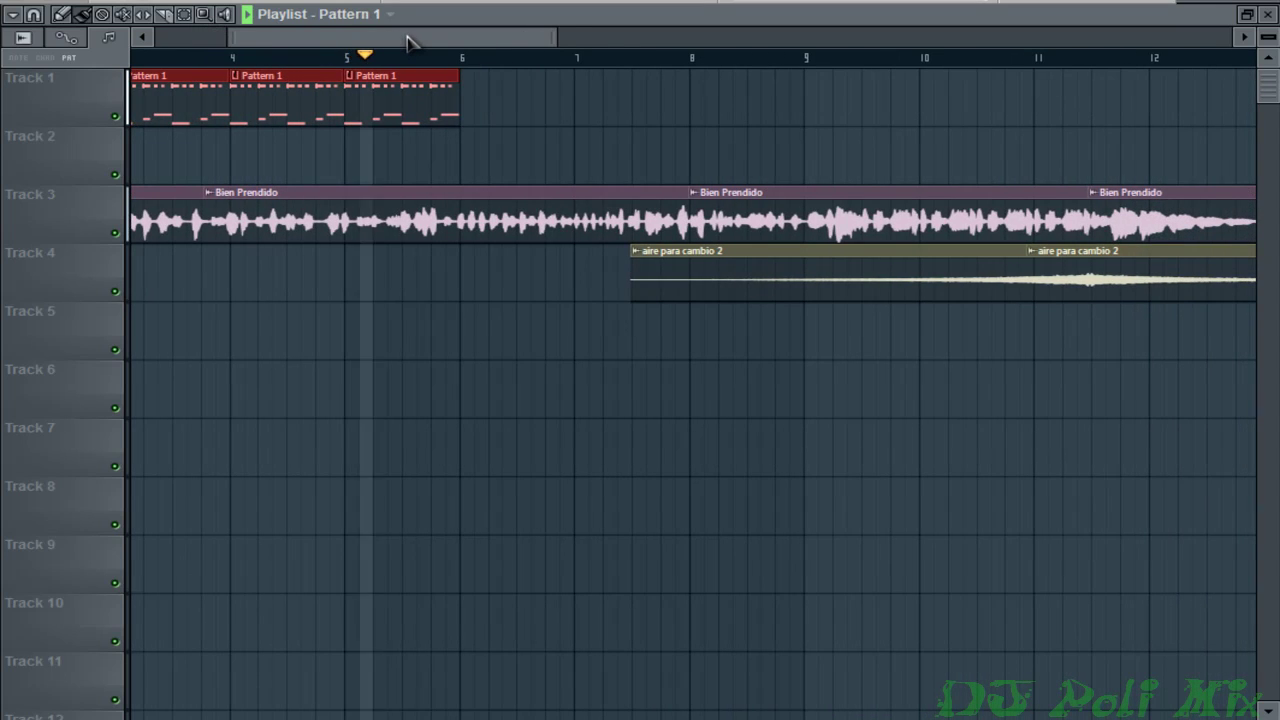
pyautogui.press('space')
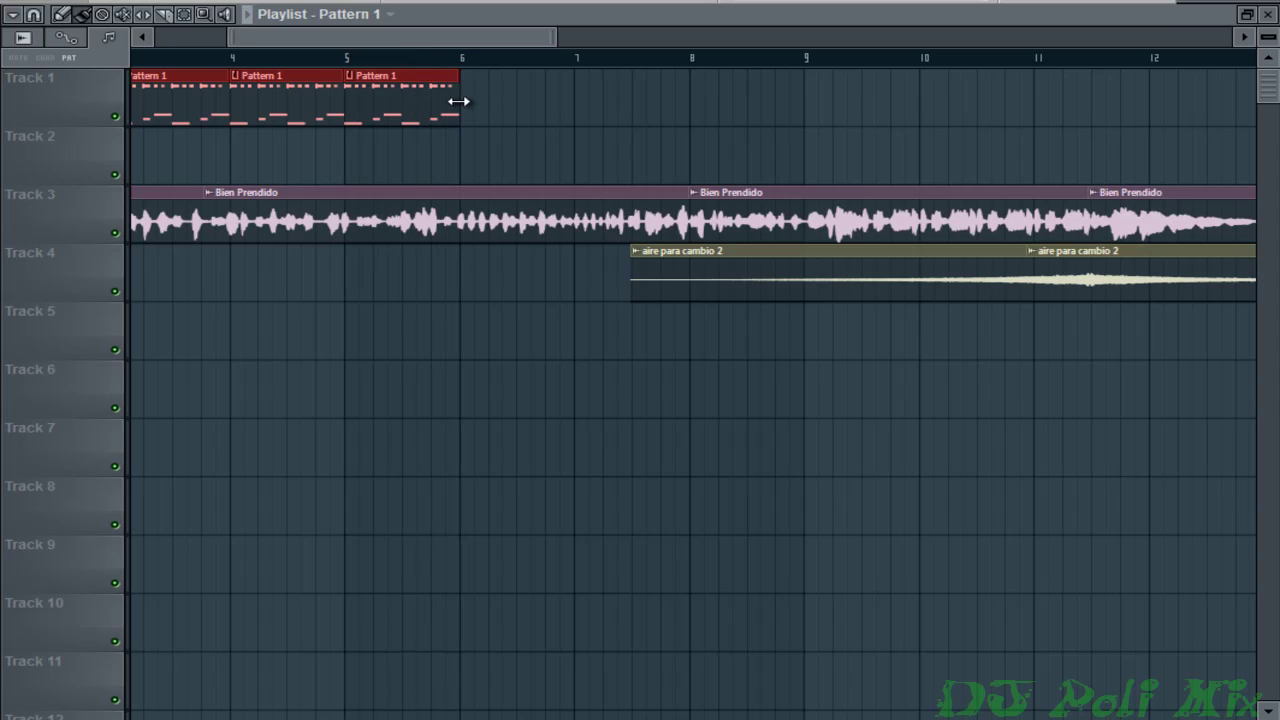
# Add a Pattern 1 clip on Track 1 and trim it to the pattern's second bar, placed from bar 6 to bar 7
pyautogui.moveTo(458, 101)
pyautogui.mouseDown()
pyautogui.moveTo(550, 109)
pyautogui.moveTo(457, 123)
pyautogui.mouseUp()
pyautogui.click(483, 120)
pyautogui.rightClick(515, 115)
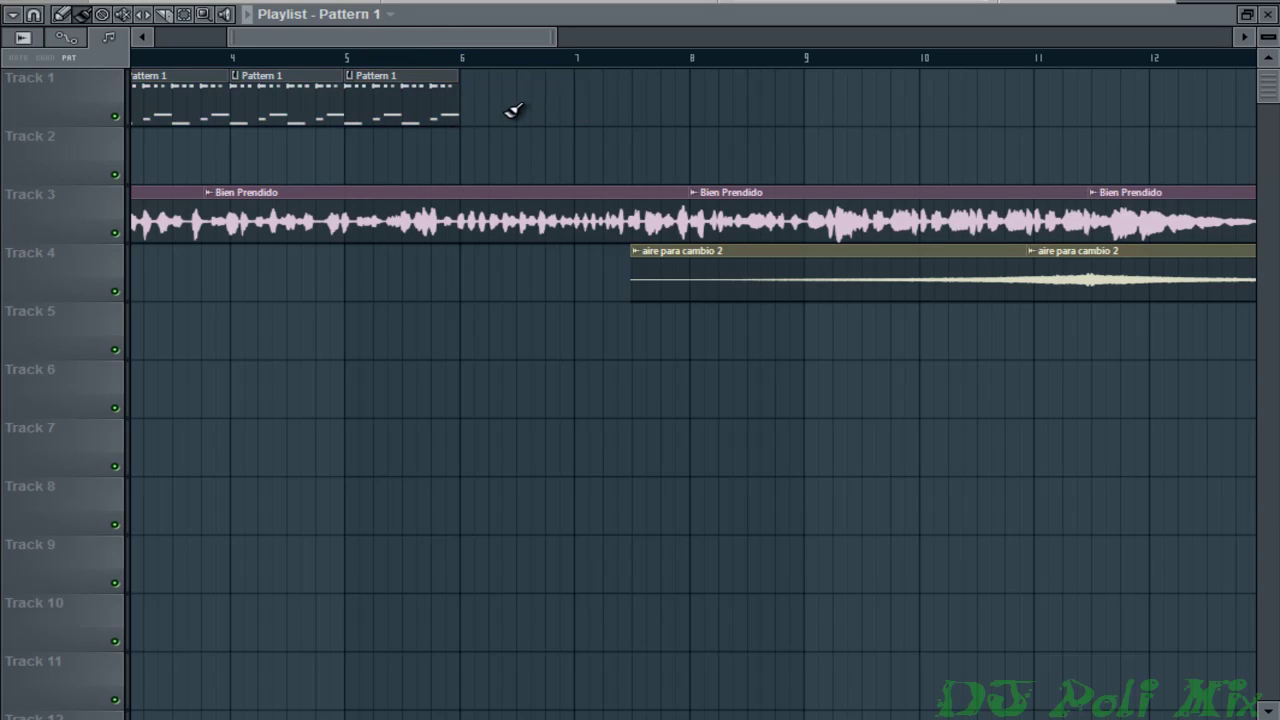
pyautogui.click(487, 112)
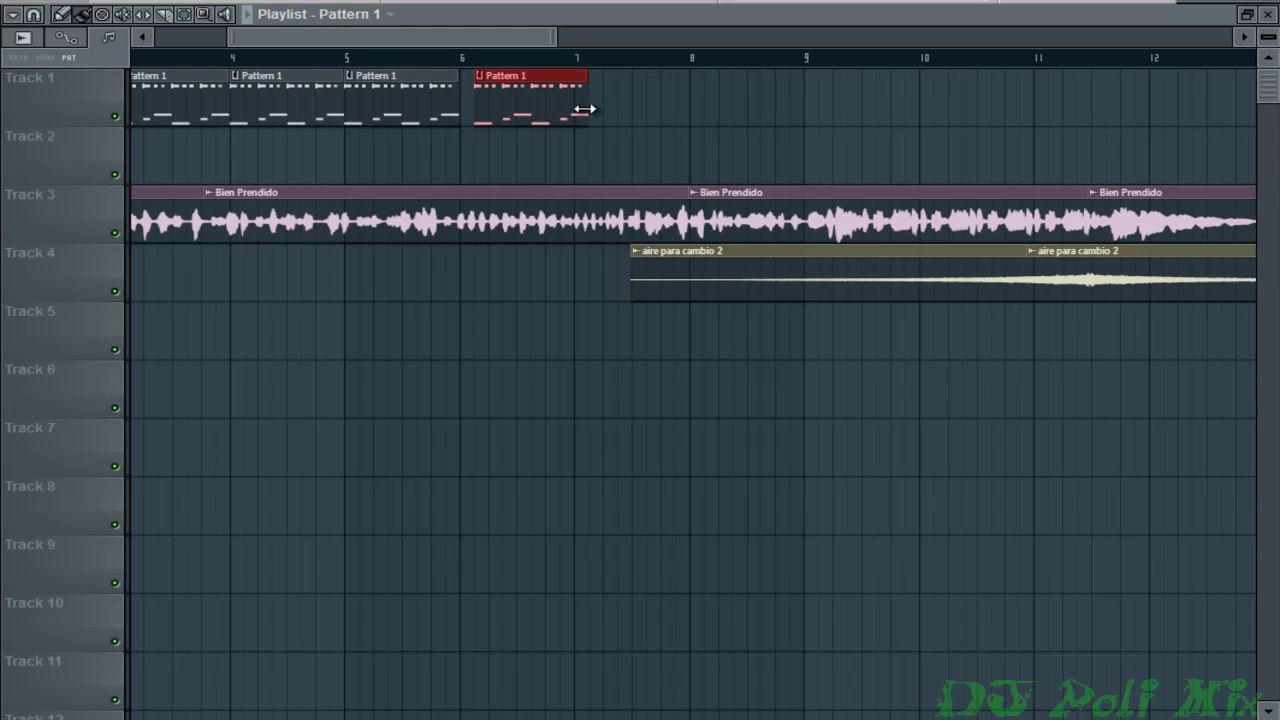
pyautogui.moveTo(585, 109); pyautogui.dragTo(697, 143)
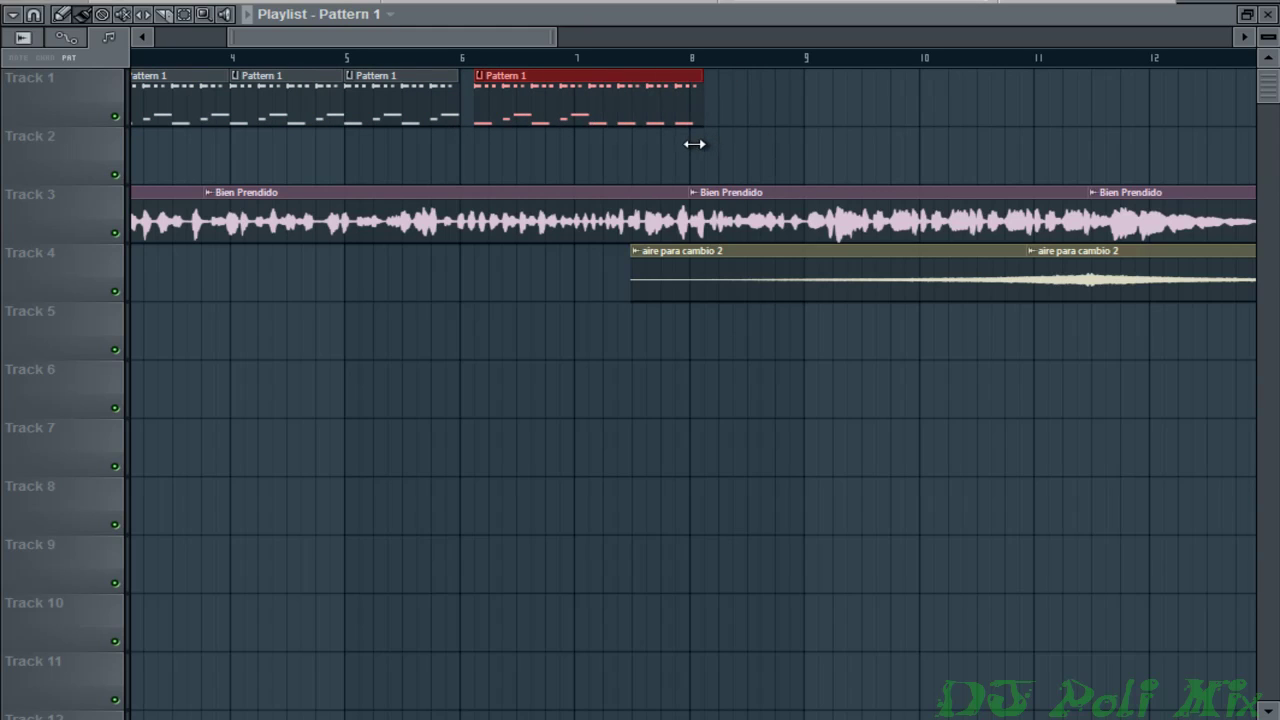
pyautogui.moveTo(481, 122); pyautogui.dragTo(524, 106)
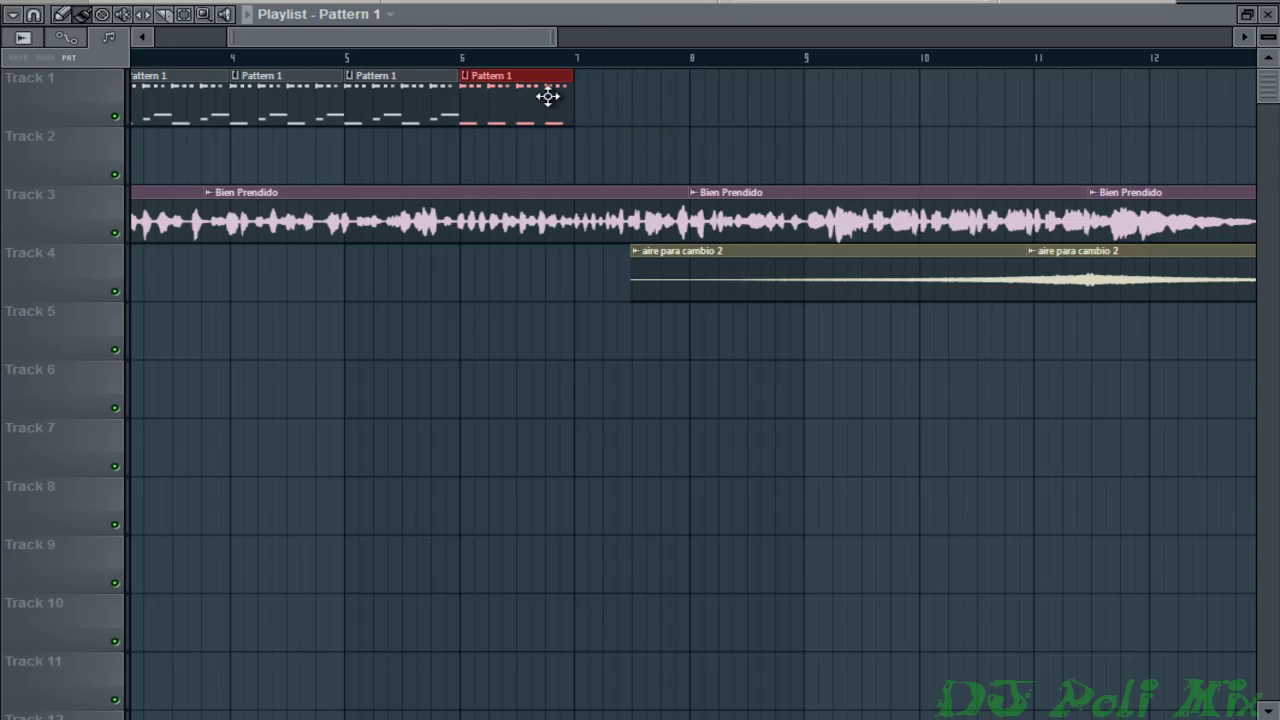
# Remove the full-bass clip placed at bar 7 and repeat the trimmed Pattern 1 clip from bar 7 up to bar 9
pyautogui.click(586, 101)
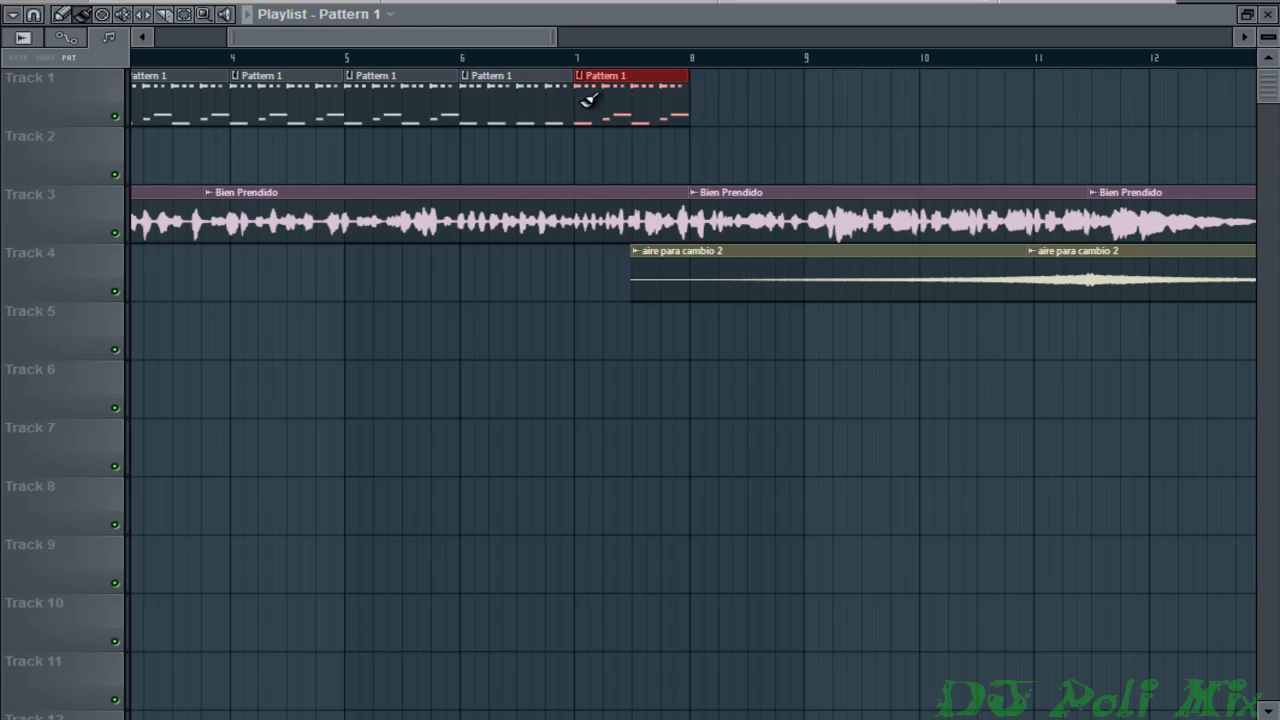
pyautogui.rightClick(668, 107)
pyautogui.moveTo(589, 106); pyautogui.dragTo(720, 114)
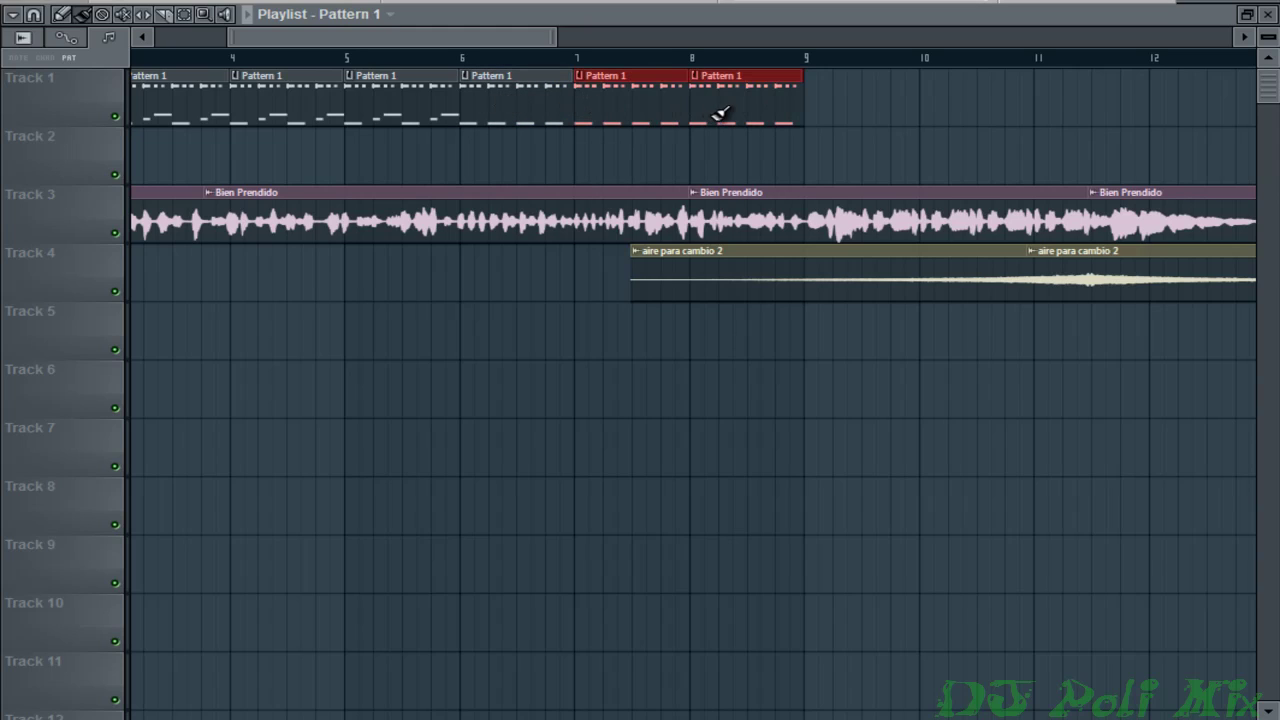
# Play the song briefly from about the middle of bar 3 to check the arrangement
pyautogui.click(188, 60)
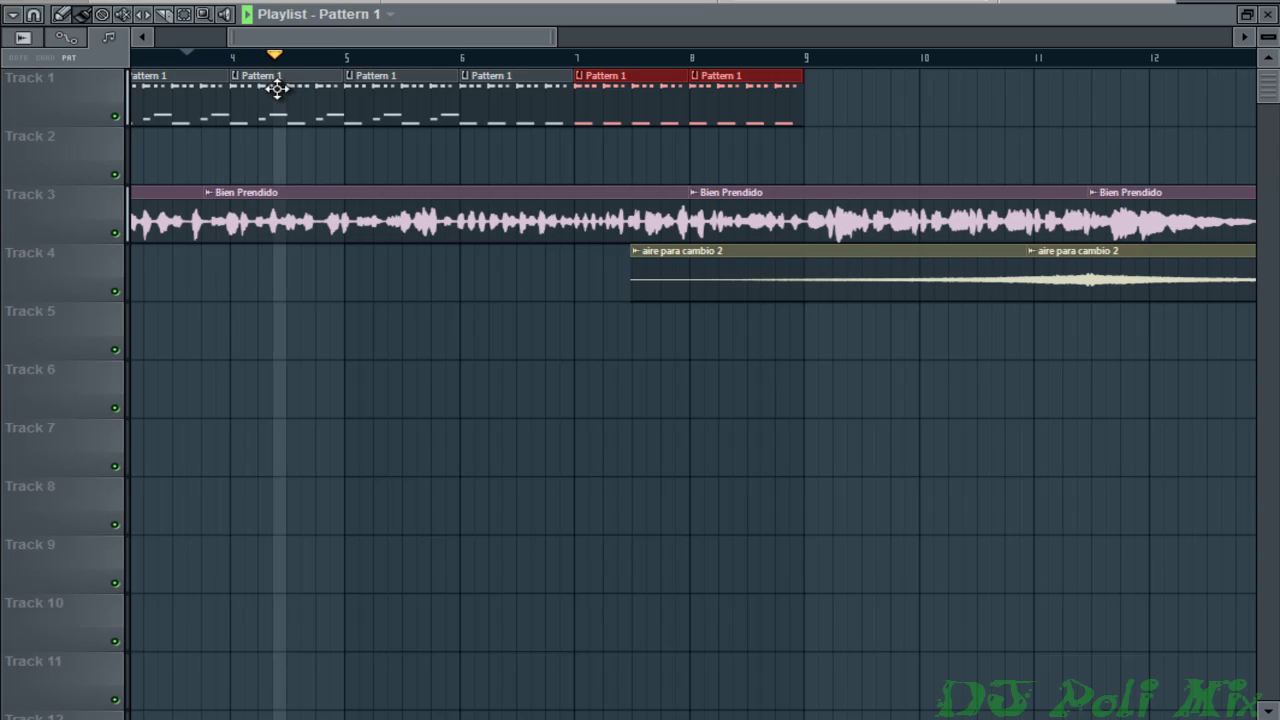
pyautogui.press('space')
pyautogui.moveTo(400, 40); pyautogui.dragTo(355, 44)
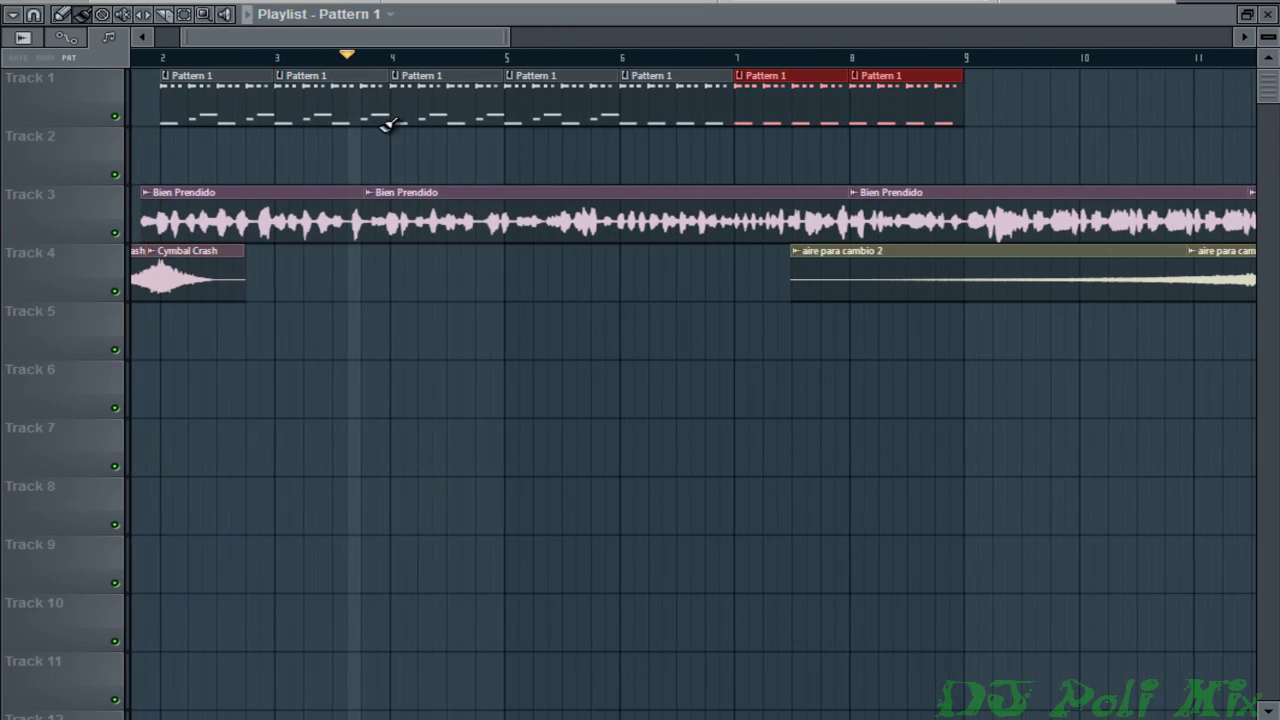
# Select the Bien Prendido clips on Track 3, set the snap to 1/6 paso and nudge the vocal slightly in time
pyautogui.moveTo(298, 196); pyautogui.dragTo(854, 200)
pyautogui.click(35, 17)
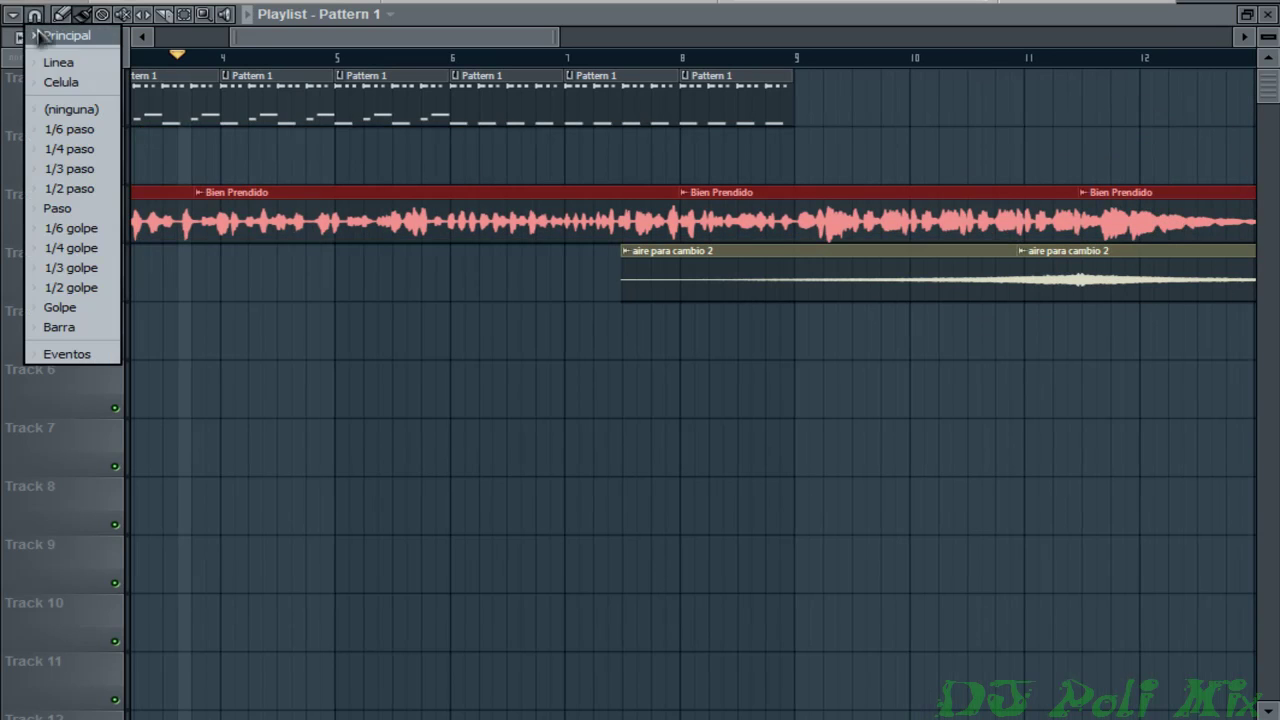
pyautogui.click(80, 126)
pyautogui.moveTo(371, 38); pyautogui.dragTo(301, 38)
pyautogui.moveTo(346, 211); pyautogui.dragTo(347, 211)
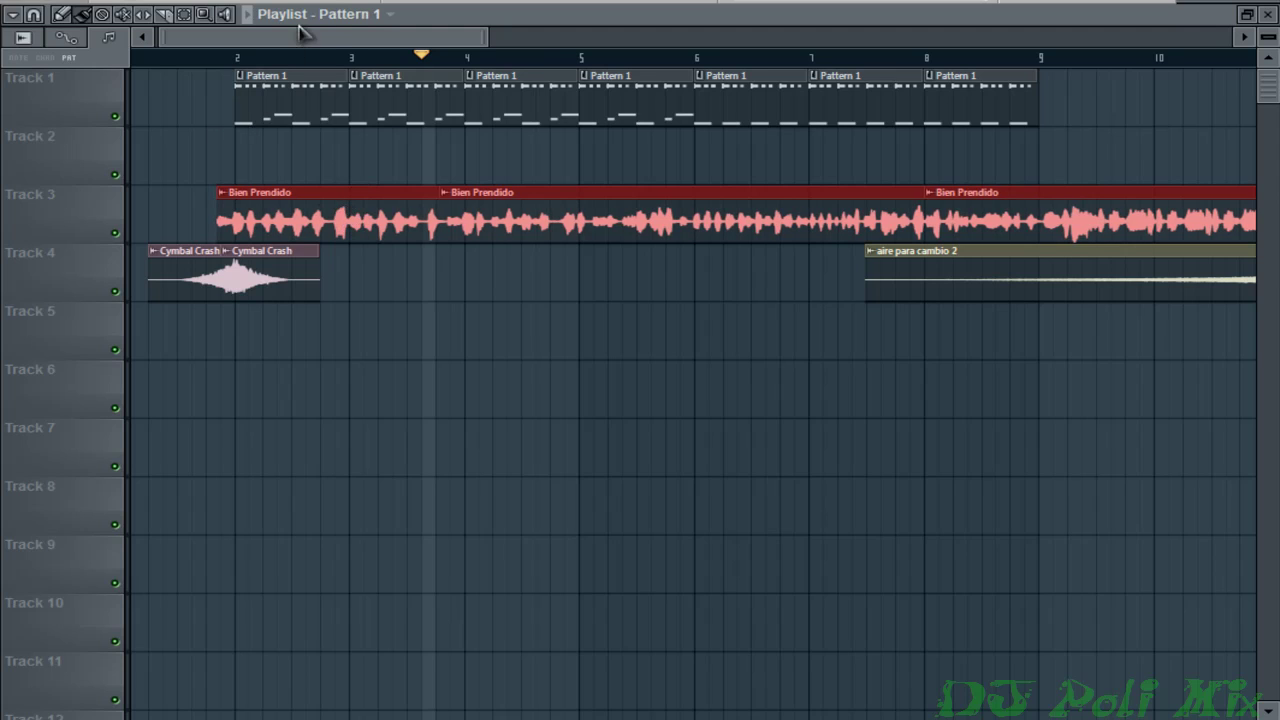
# Play the song from early in bar 1 and listen to how the vocal fits the Pattern 1 clips
pyautogui.moveTo(302, 33); pyautogui.dragTo(258, 47)
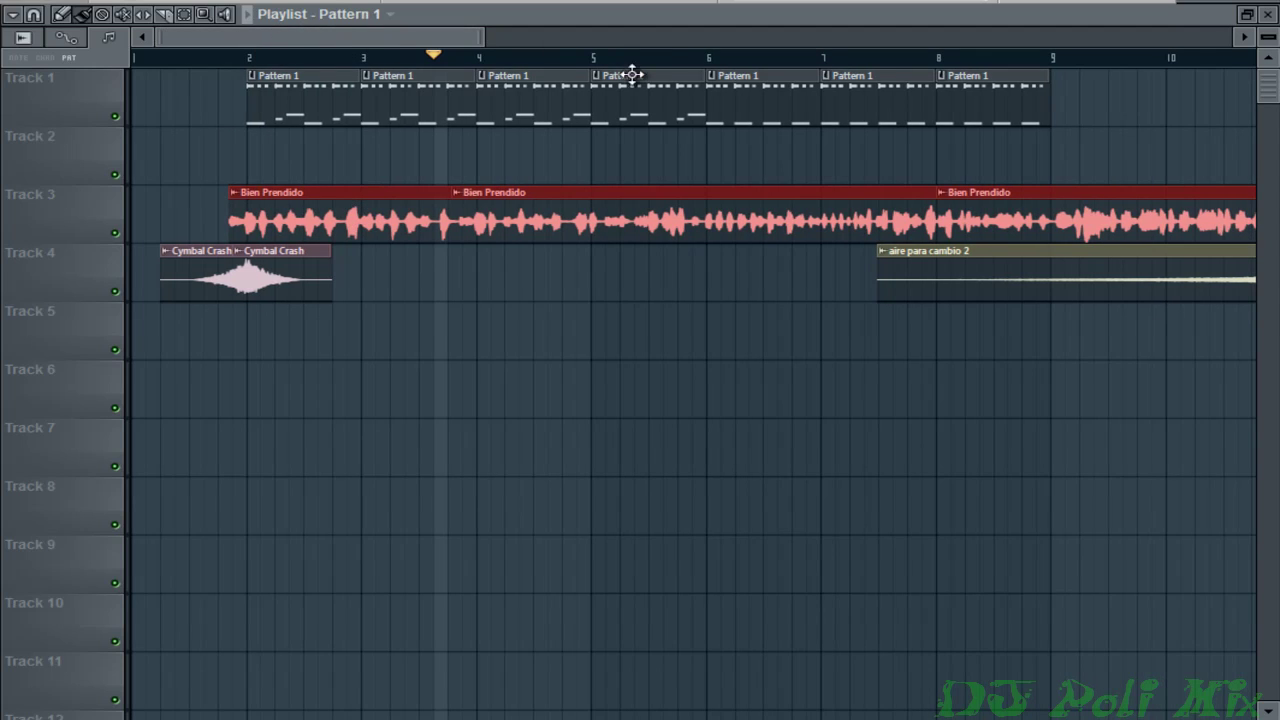
pyautogui.moveTo(410, 38); pyautogui.dragTo(272, 50)
pyautogui.click(157, 57)
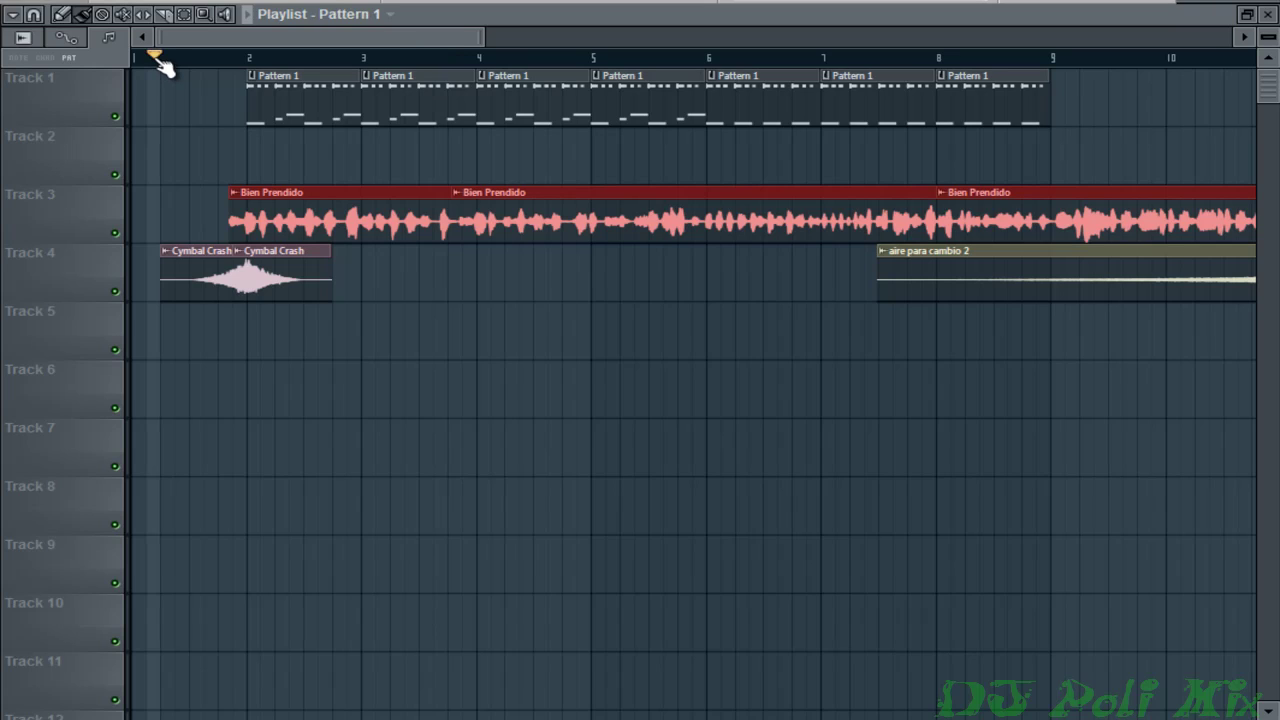
pyautogui.press('space')
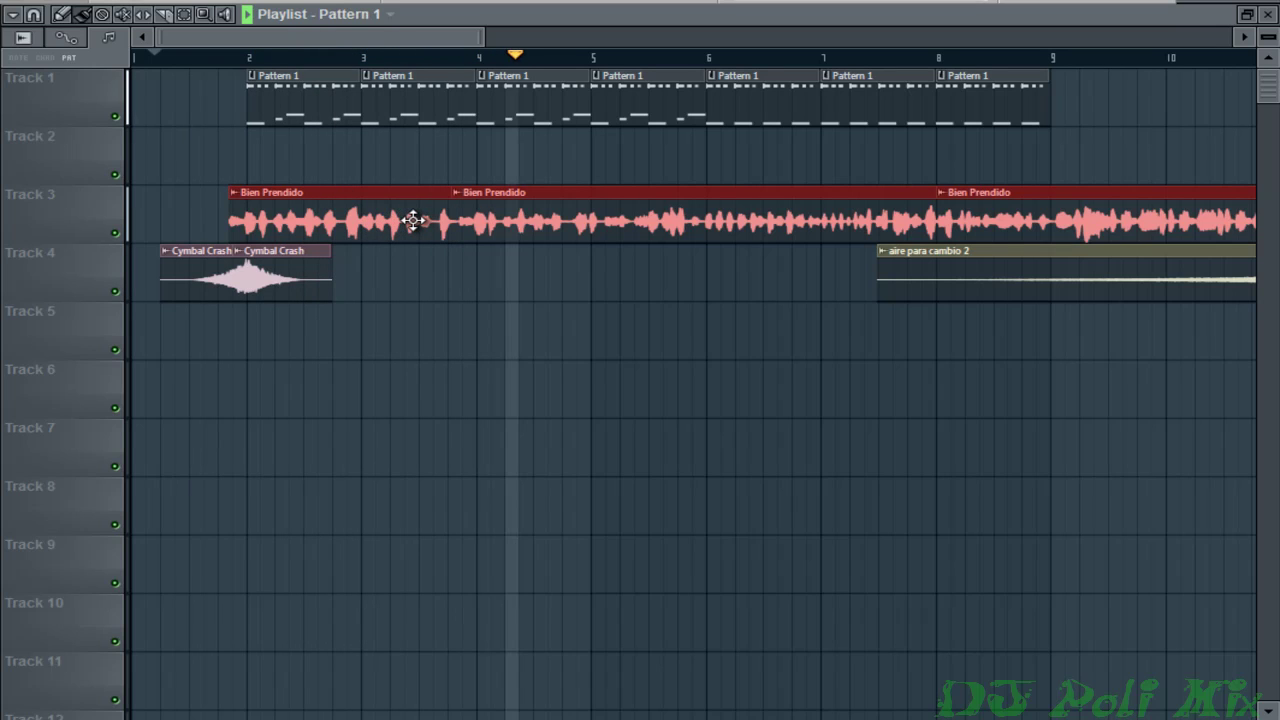
# Place the explosion sample on Track 2 at bar 9, right where the Pattern 1 clips end
pyautogui.moveTo(390, 42); pyautogui.dragTo(538, 50)
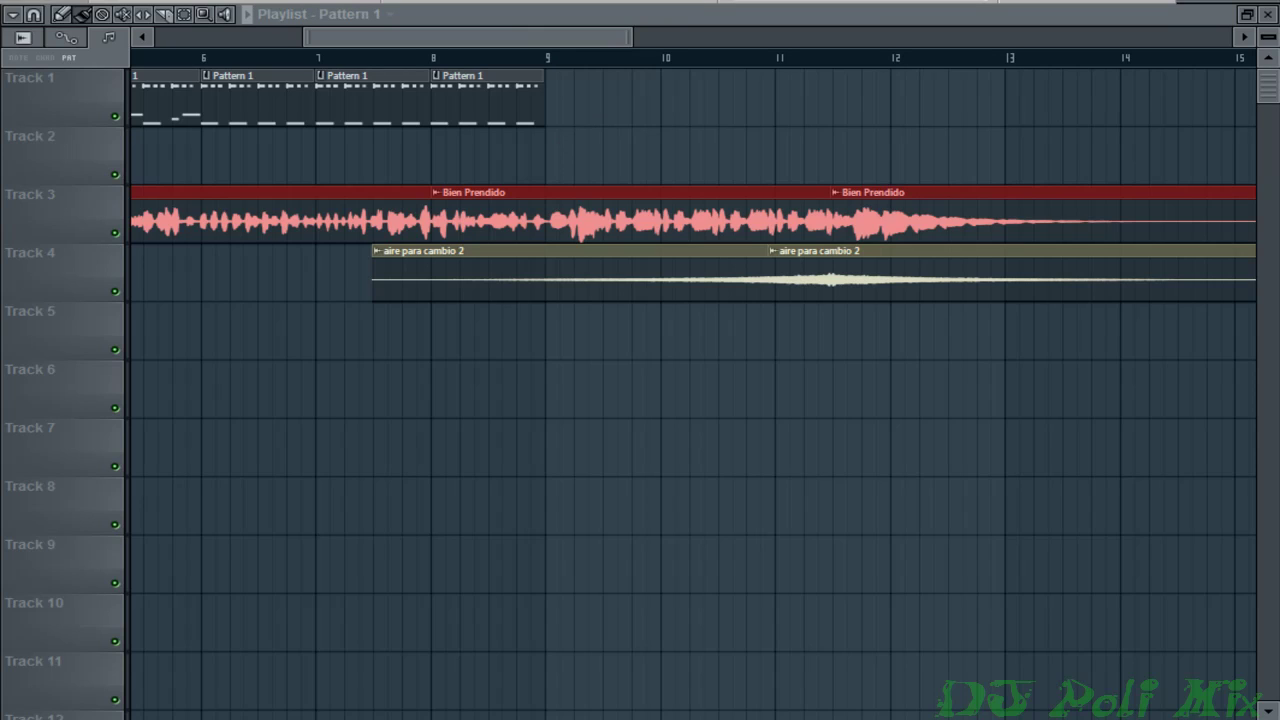
pyautogui.moveTo(20, 409); pyautogui.dragTo(548, 158)
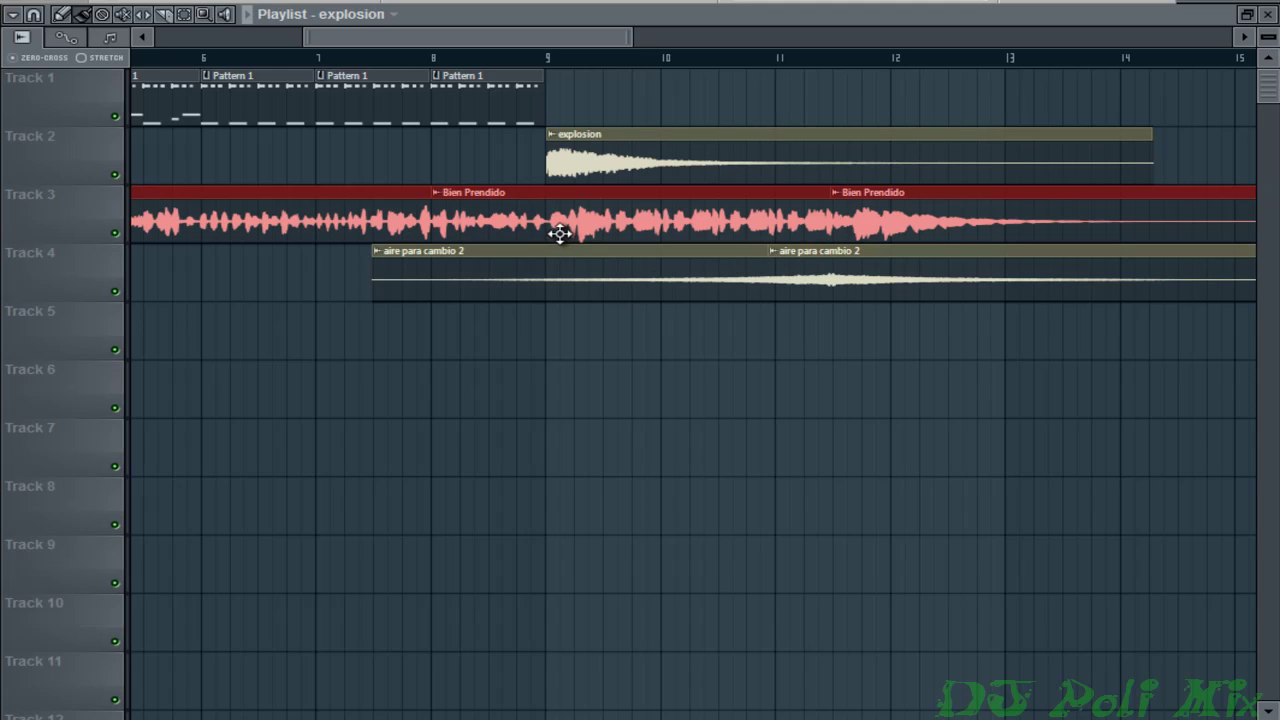
# Create an automation clip for the channel volume of Bien Prendido
pyautogui.press('F6')
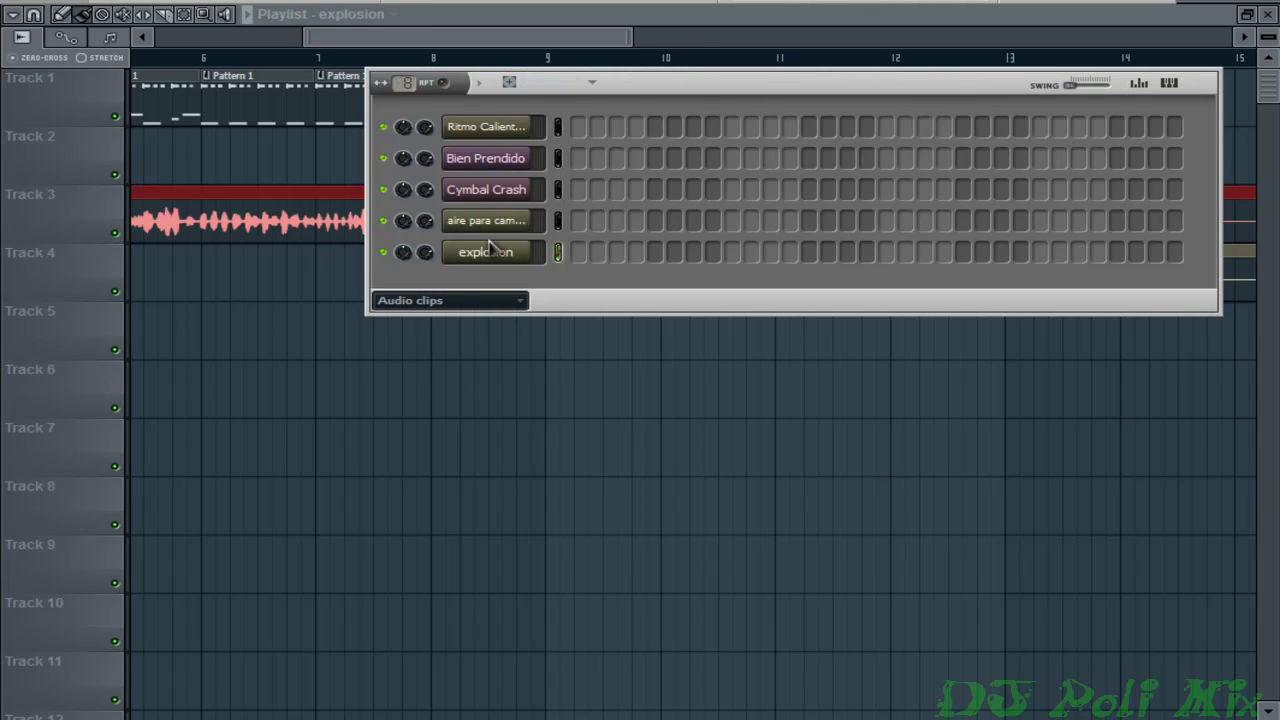
pyautogui.click(518, 165)
pyautogui.rightClick(516, 163)
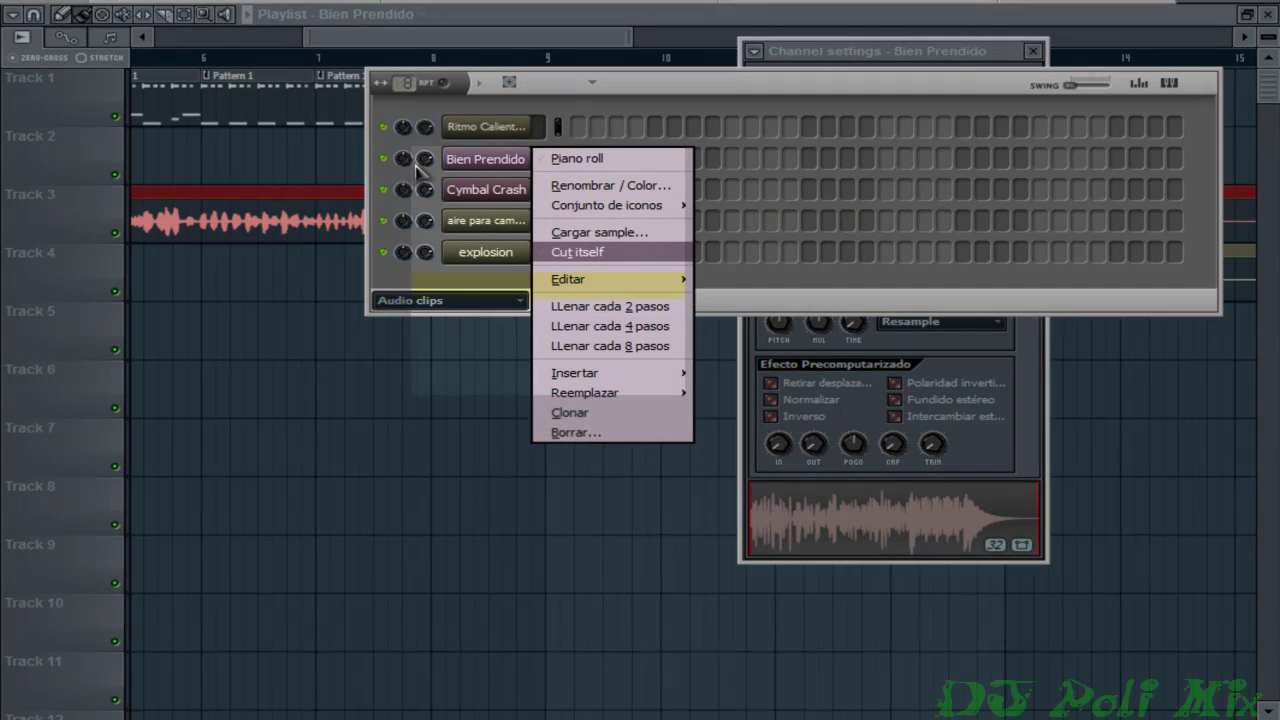
pyautogui.rightClick(424, 160)
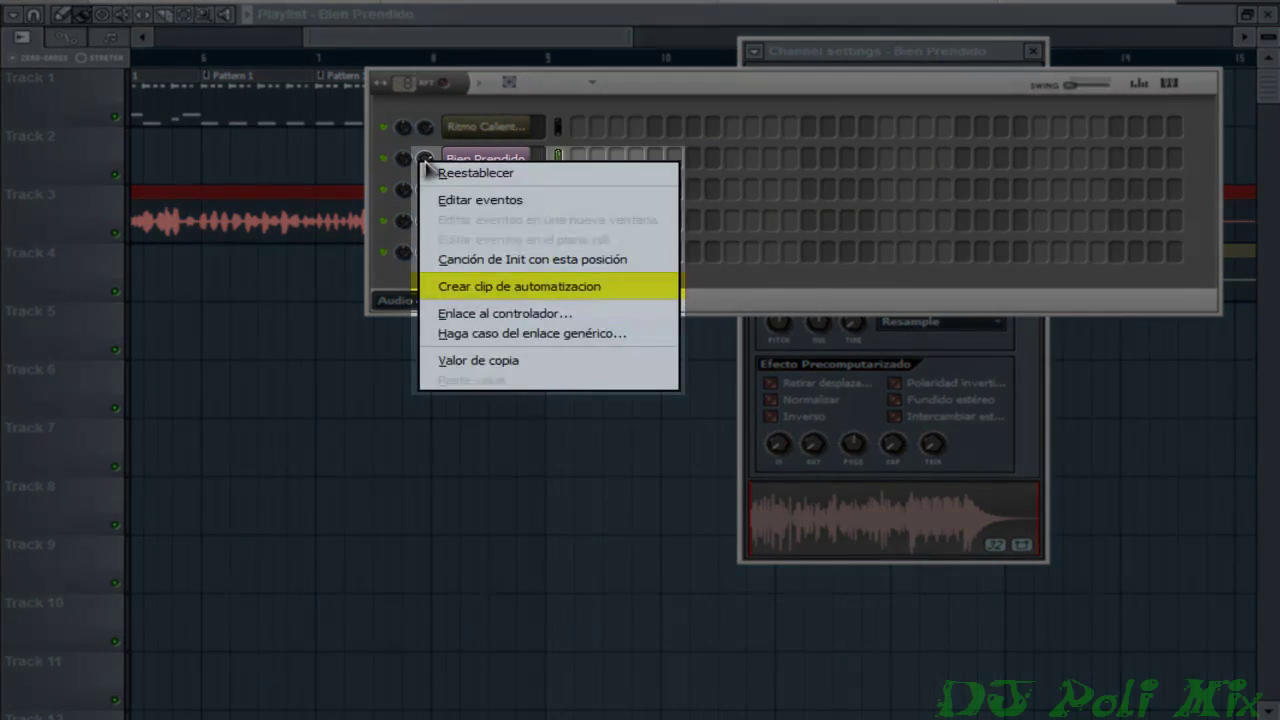
pyautogui.click(462, 286)
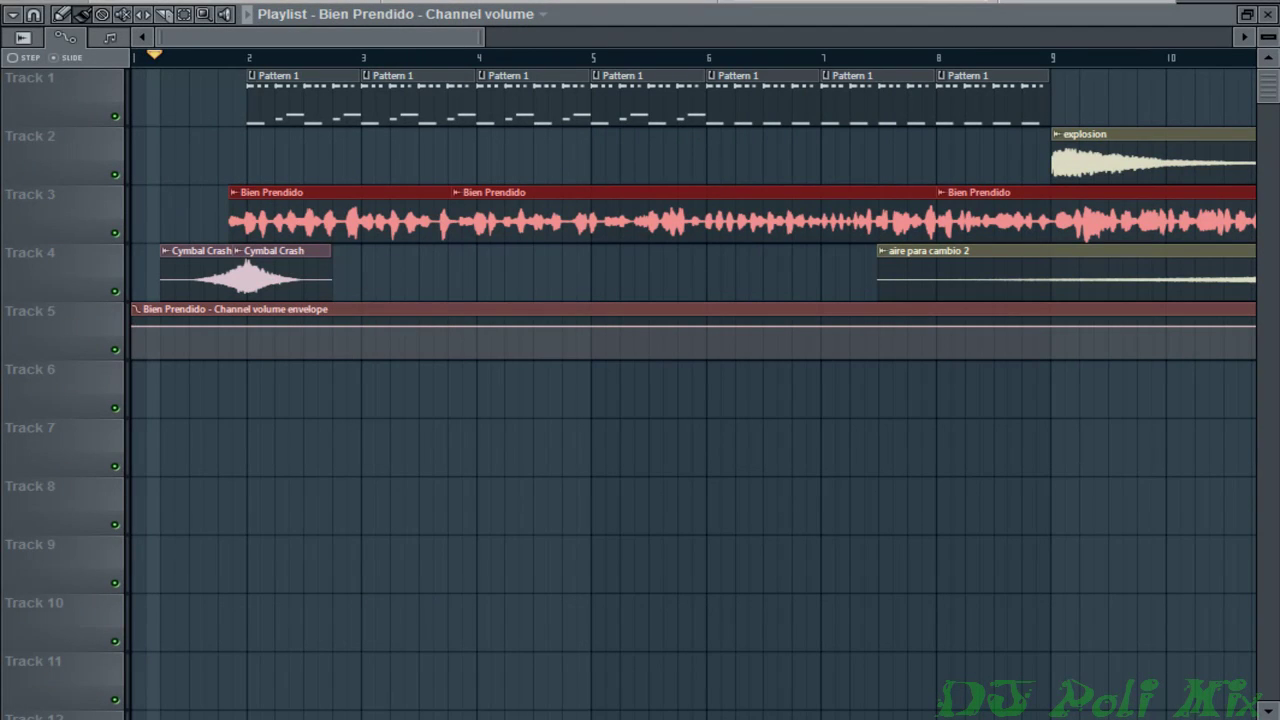
pyautogui.press('F6')
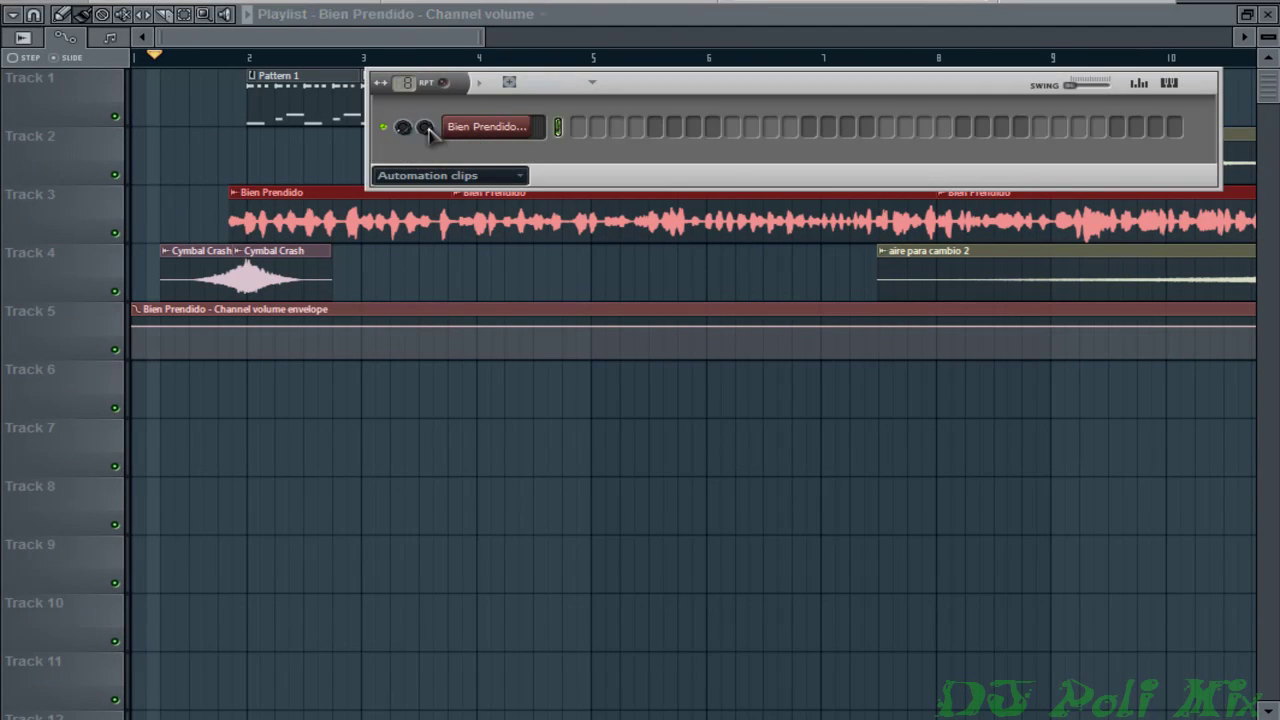
pyautogui.moveTo(430, 40)
pyautogui.mouseDown()
pyautogui.moveTo(486, 49)
pyautogui.moveTo(535, 85)
pyautogui.moveTo(451, 40)
pyautogui.mouseUp()
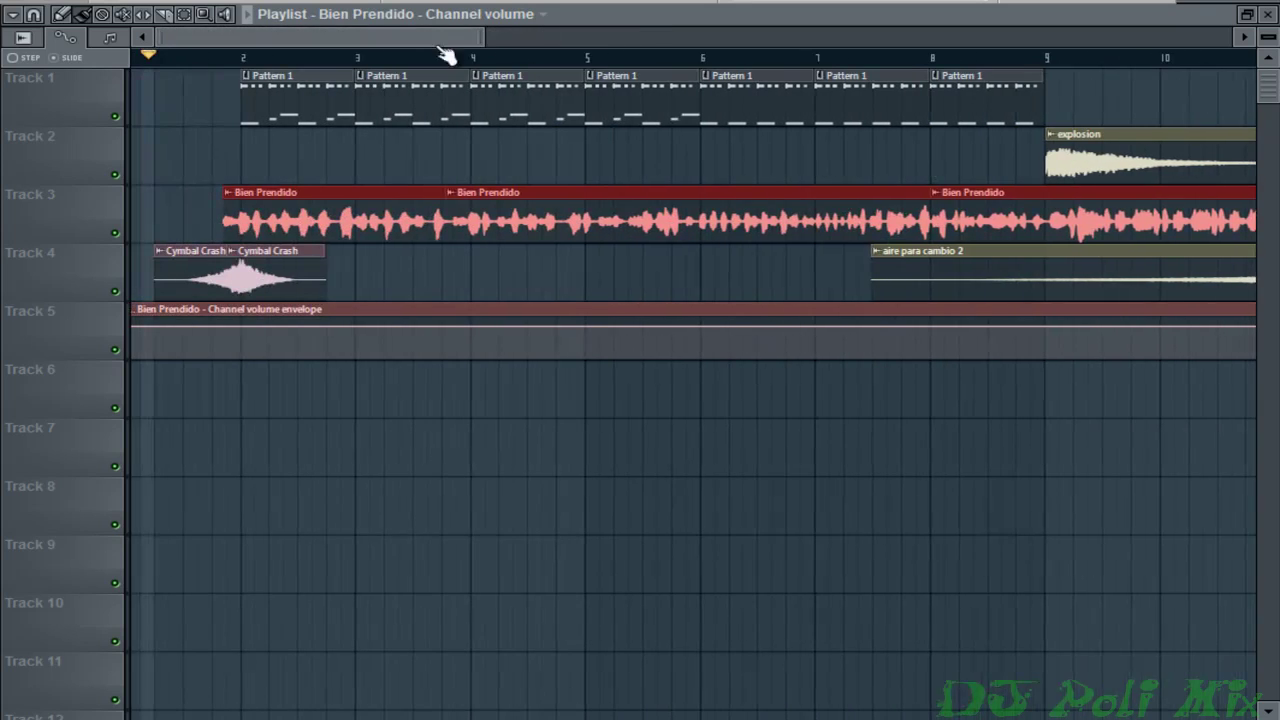
pyautogui.press('F6')
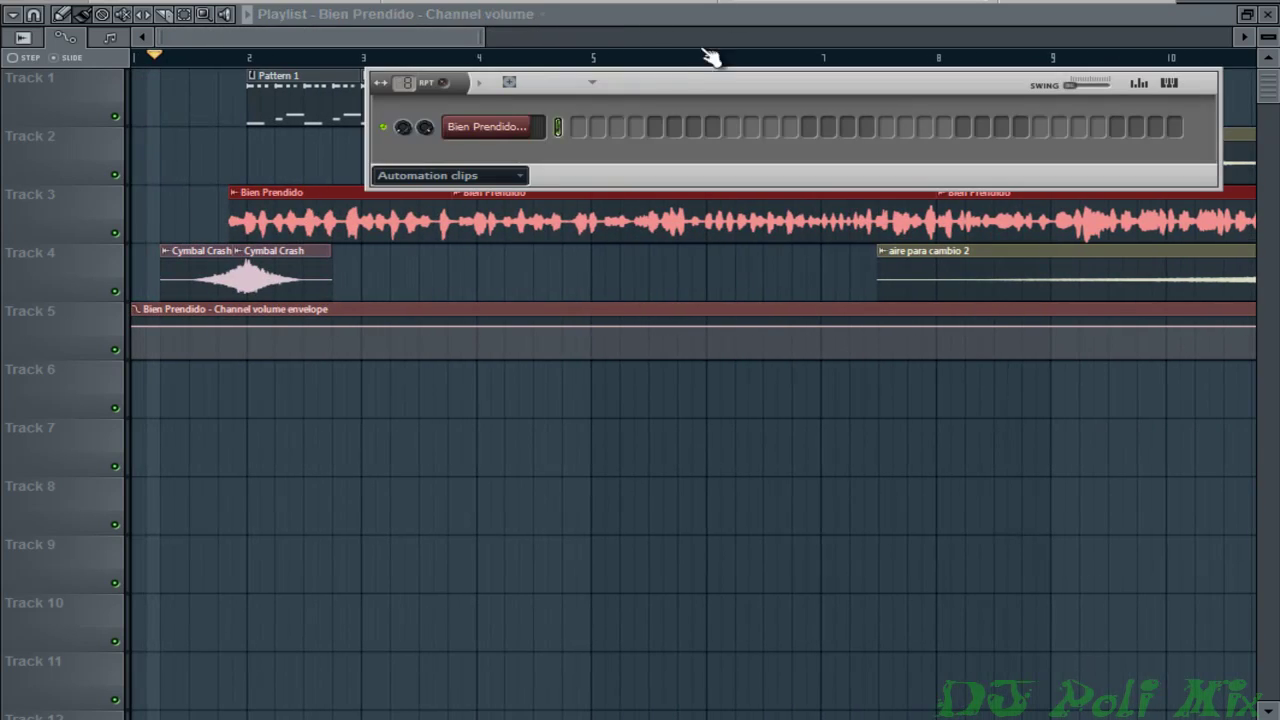
pyautogui.rightClick(426, 128)
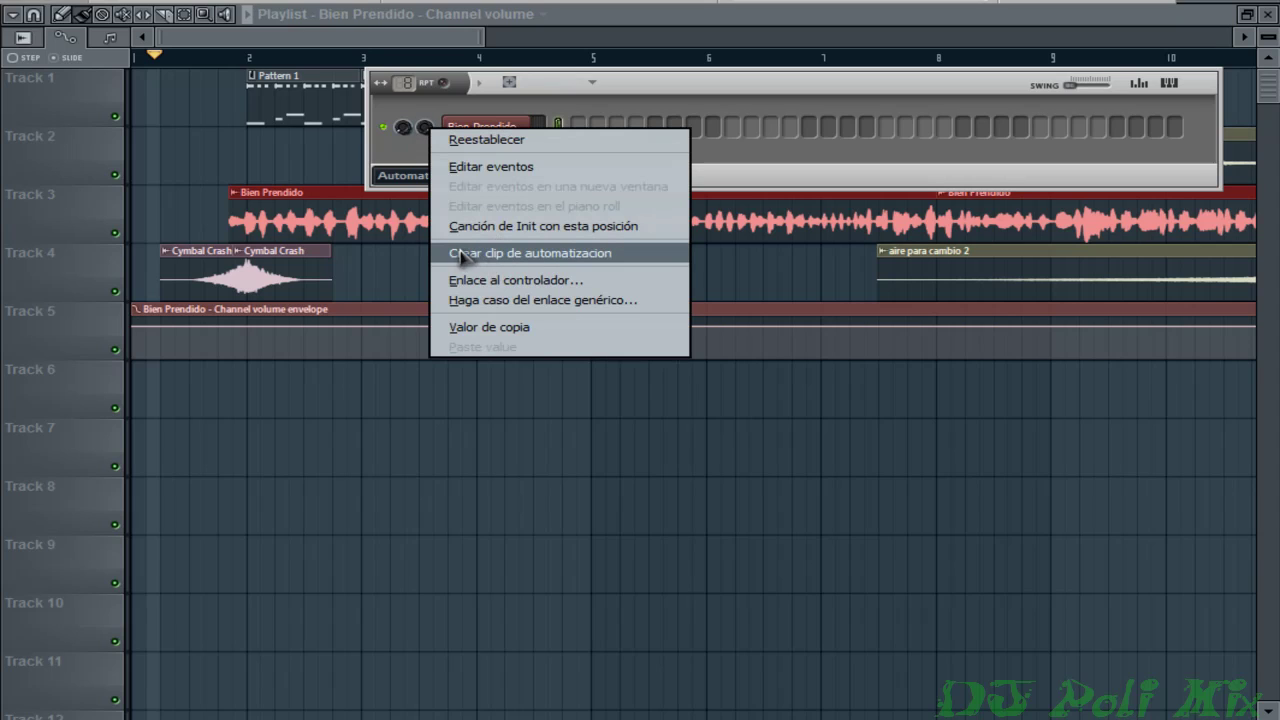
pyautogui.click(340, 40)
# Play short passages of the vocal within bar 9 to locate the fade's starting point, leaving the playback position near mid-bar 9
pyautogui.moveTo(338, 40); pyautogui.dragTo(520, 85)
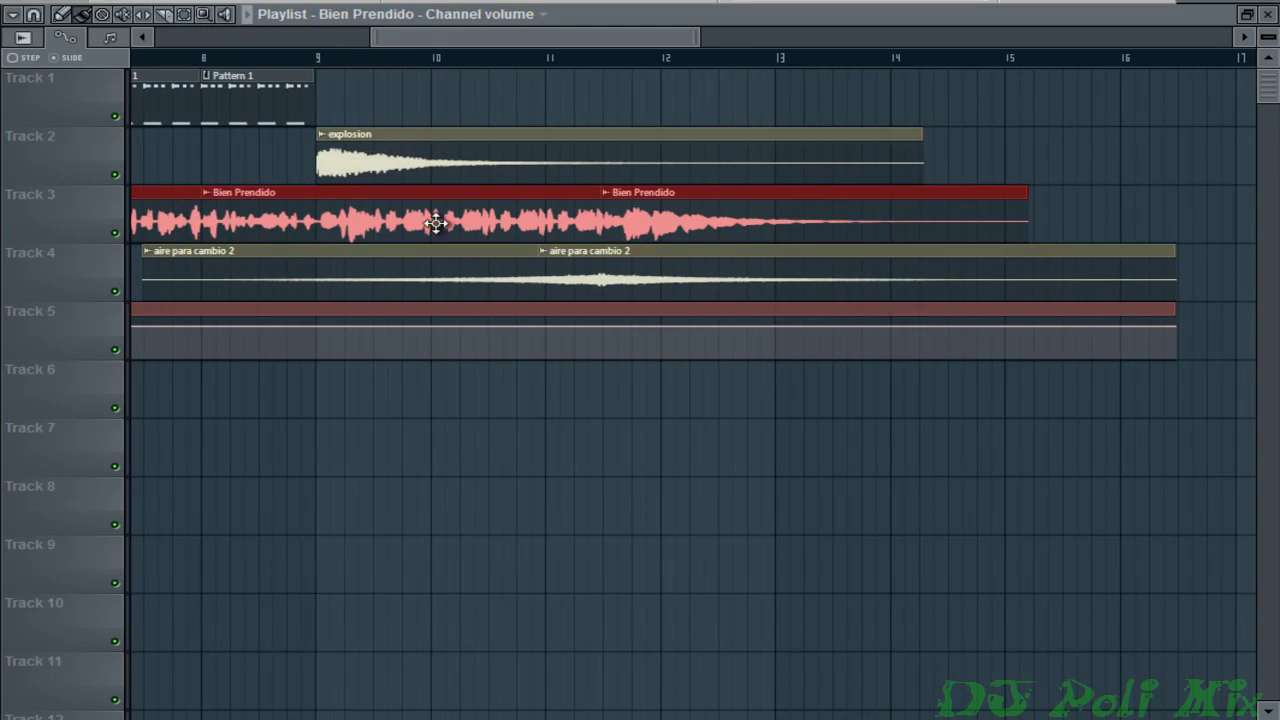
pyautogui.click(396, 55)
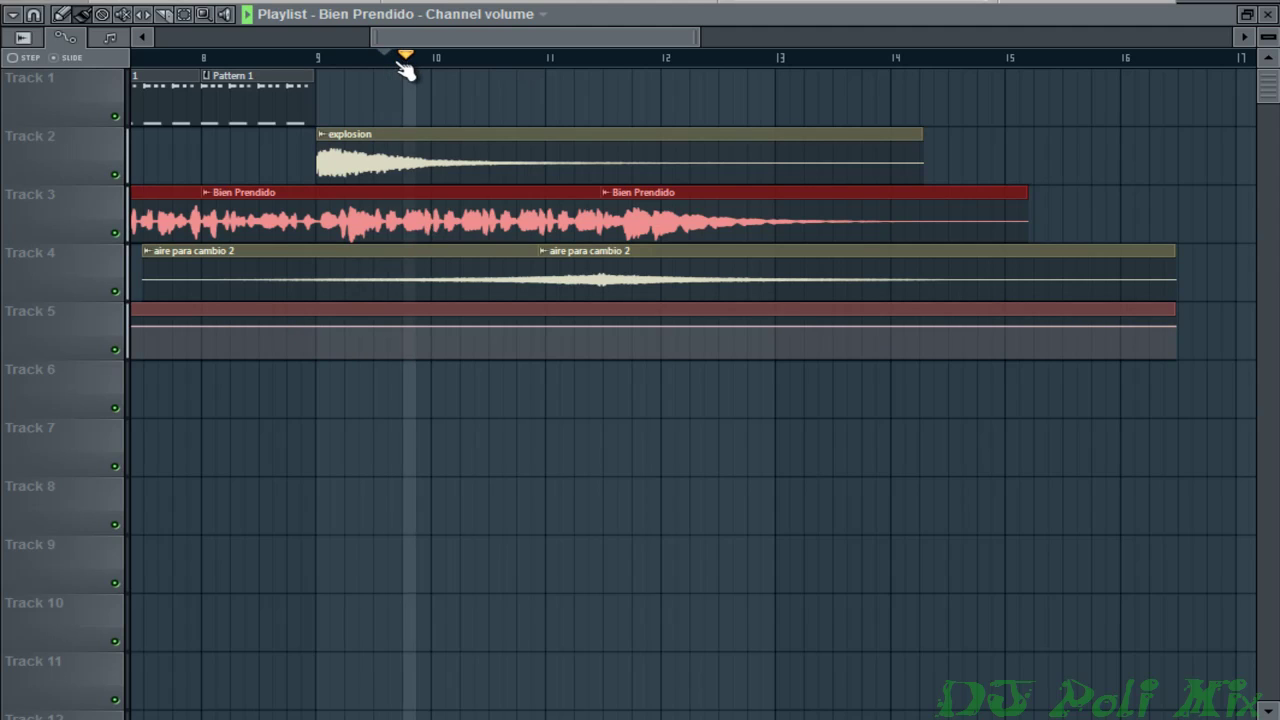
pyautogui.click(351, 55)
pyautogui.press('space')
pyautogui.press('space')
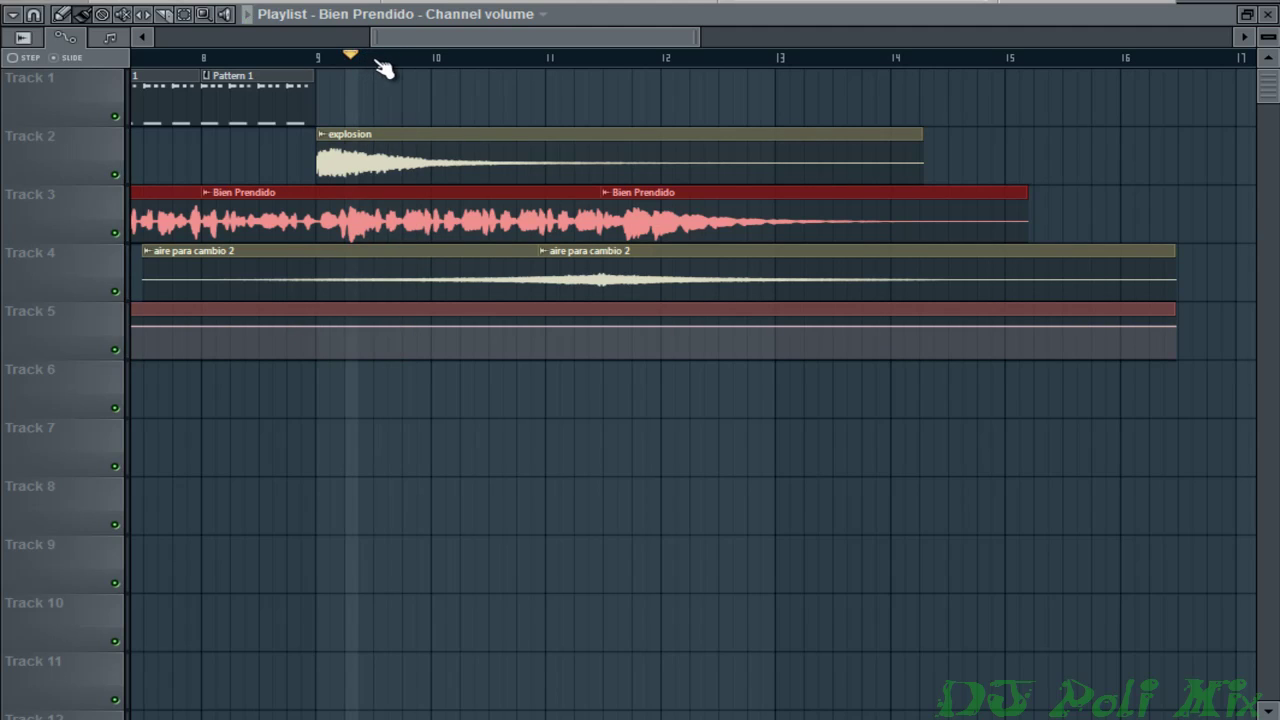
pyautogui.click(378, 55)
pyautogui.press('space')
pyautogui.press('space')
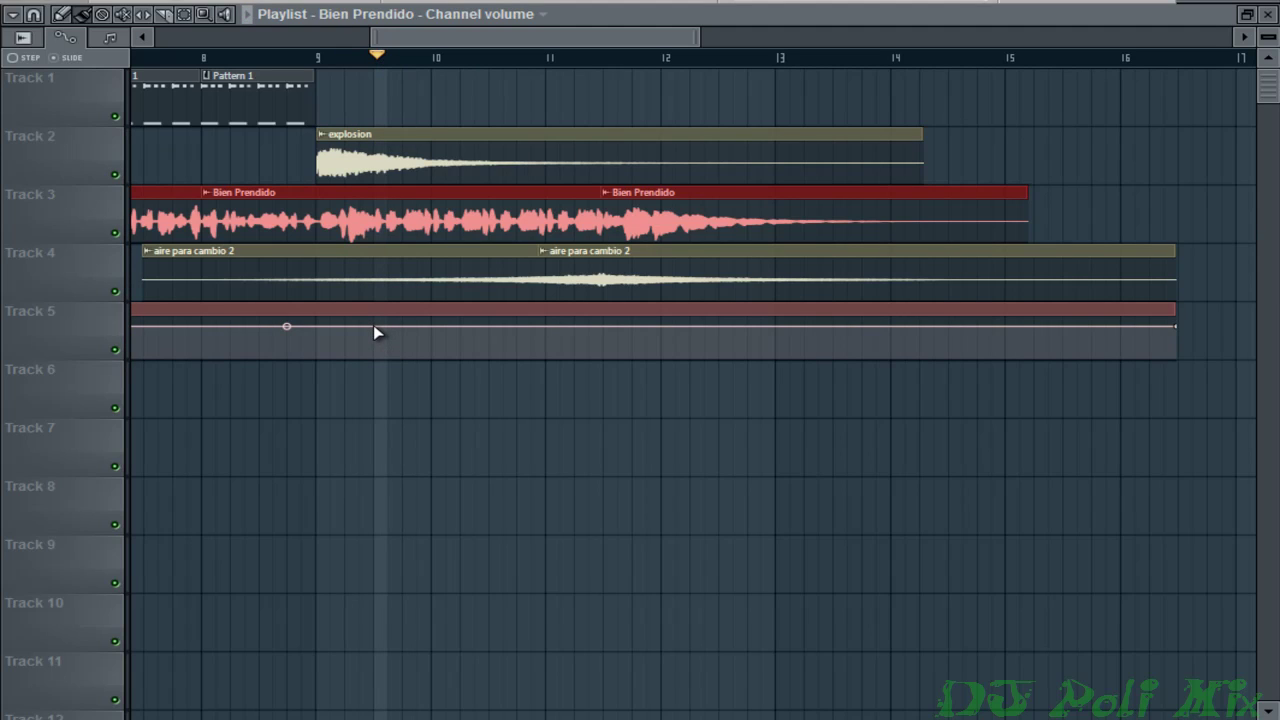
# Add volume envelope points at mid-bar 9 and mid-bar 11, lower the second to zero and play the vocal fade
pyautogui.rightClick(373, 326)
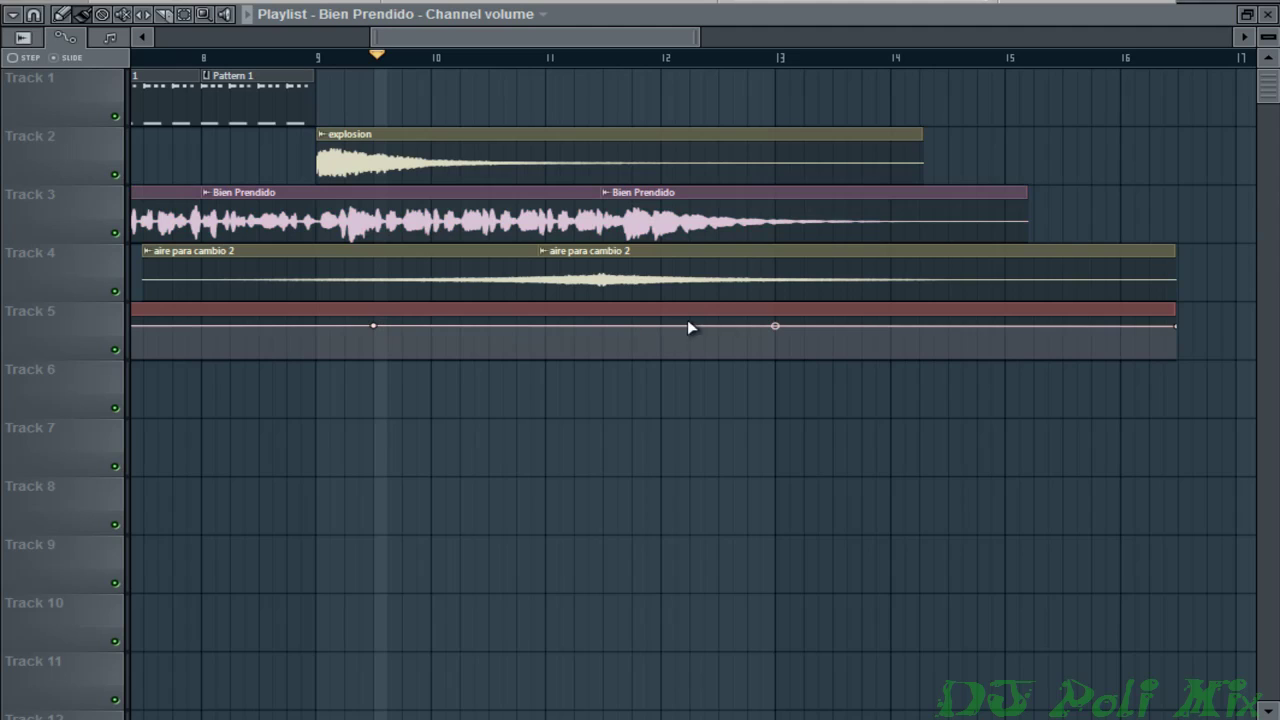
pyautogui.rightClick(603, 344)
pyautogui.moveTo(610, 347); pyautogui.dragTo(614, 370)
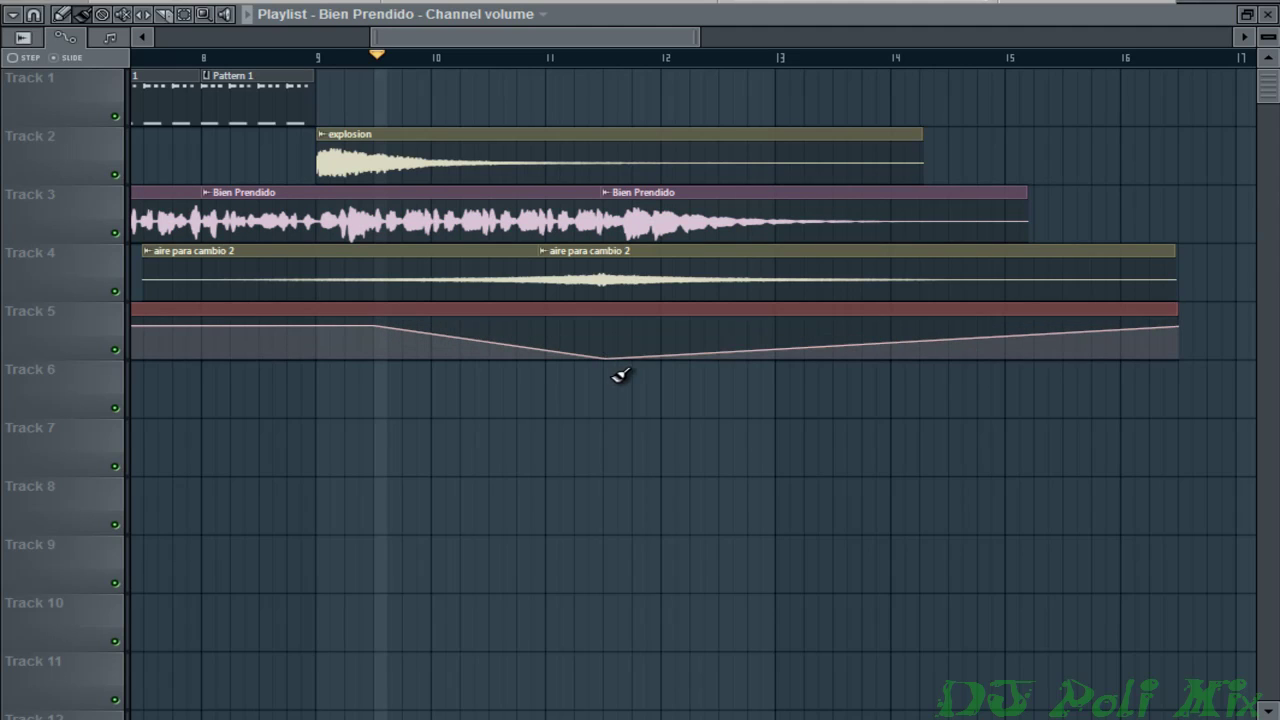
pyautogui.press('space')
pyautogui.press('space')
# Bring the vocal volume back to full just after the fade's lowest point at mid-bar 11, tightening the two points into a near-vertical rise
pyautogui.moveTo(607, 358); pyautogui.dragTo(610, 328)
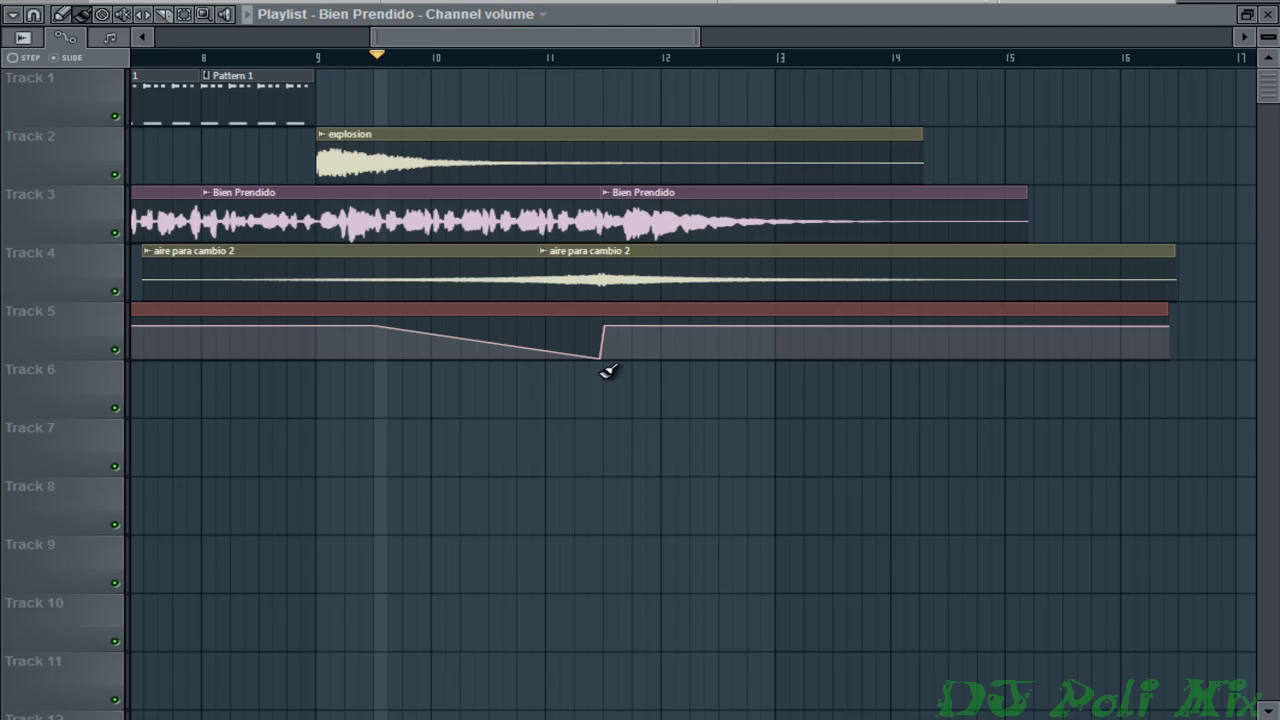
pyautogui.scroll(6, 608, 372)
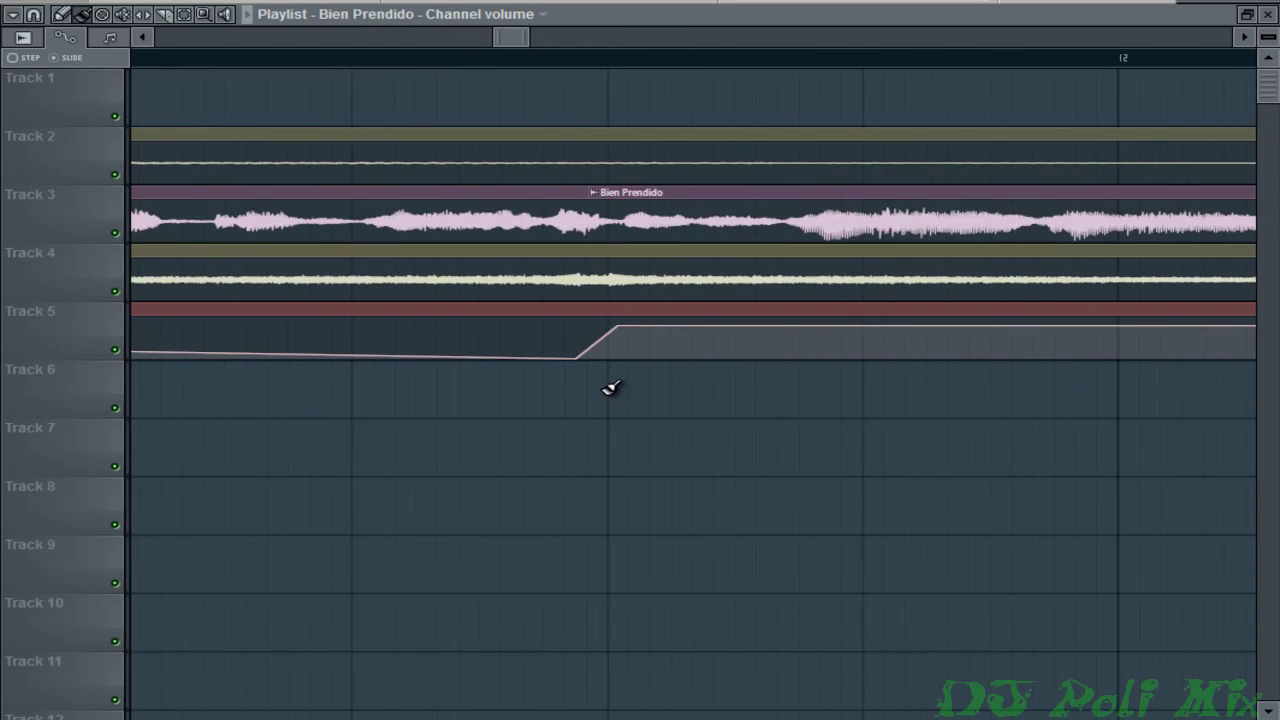
pyautogui.scroll(2, 610, 388)
pyautogui.moveTo(575, 362); pyautogui.dragTo(620, 363)
pyautogui.moveTo(676, 326); pyautogui.dragTo(640, 327)
pyautogui.scroll(-5, 620, 390)
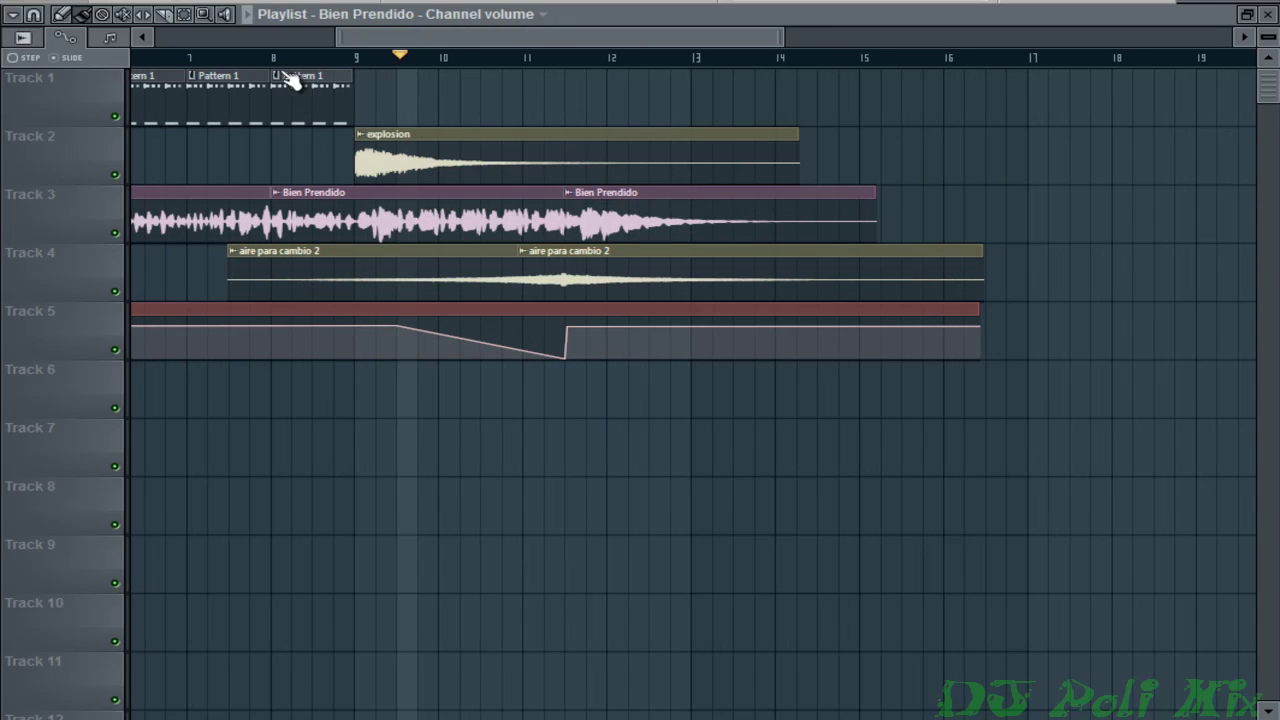
# Open the explosion clip's channel settings and bring up its channel volume options in the audio clips rack, then dismiss them
pyautogui.moveTo(450, 37); pyautogui.dragTo(314, 37)
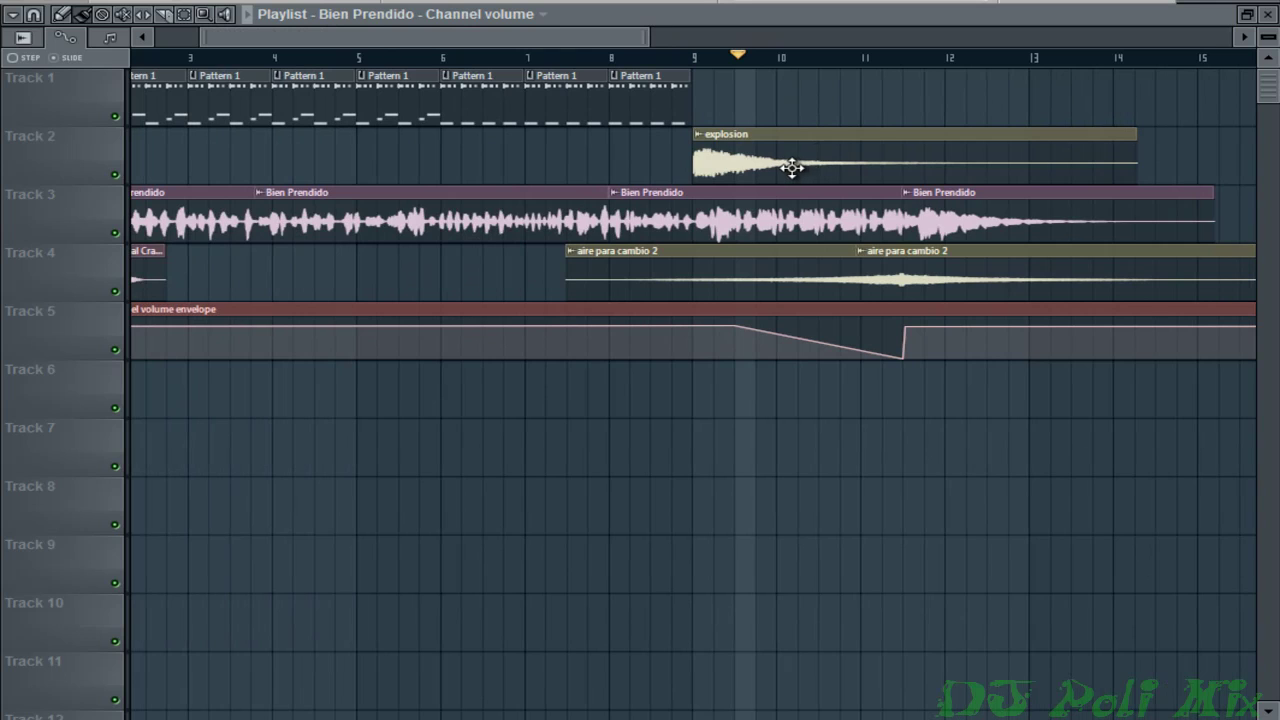
pyautogui.doubleClick(791, 167)
pyautogui.press('F6')
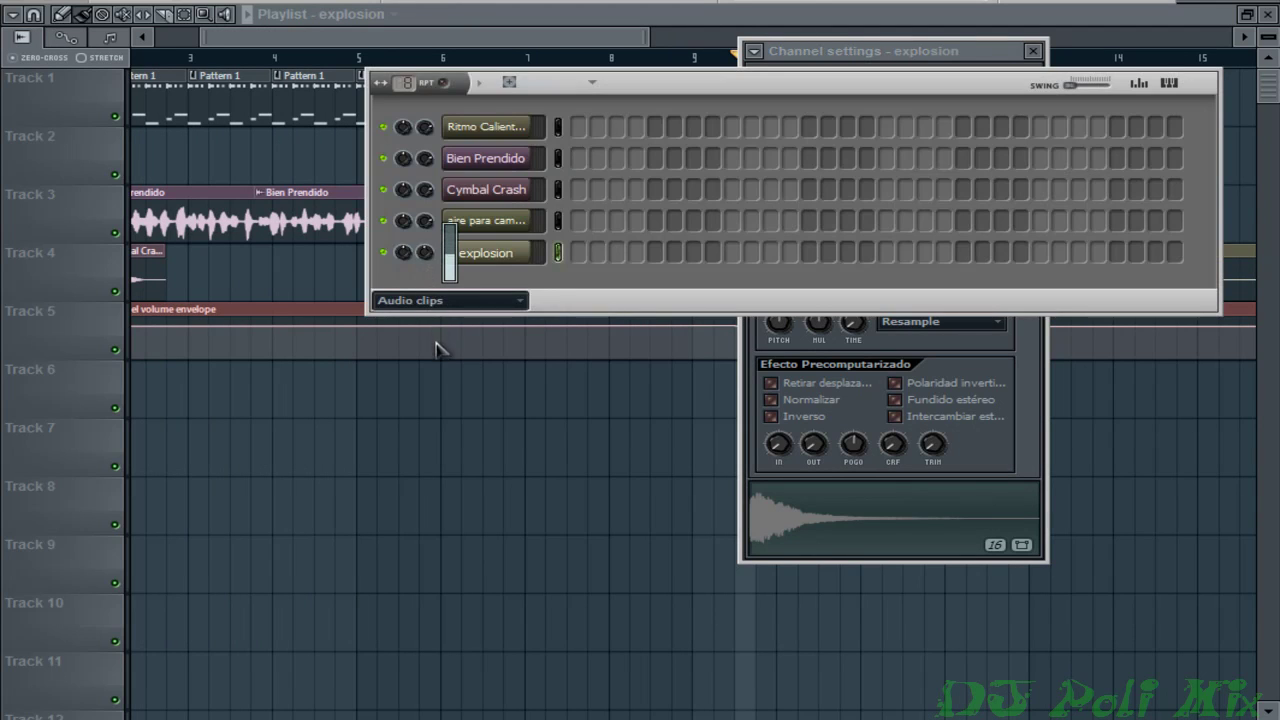
pyautogui.rightClick(427, 253)
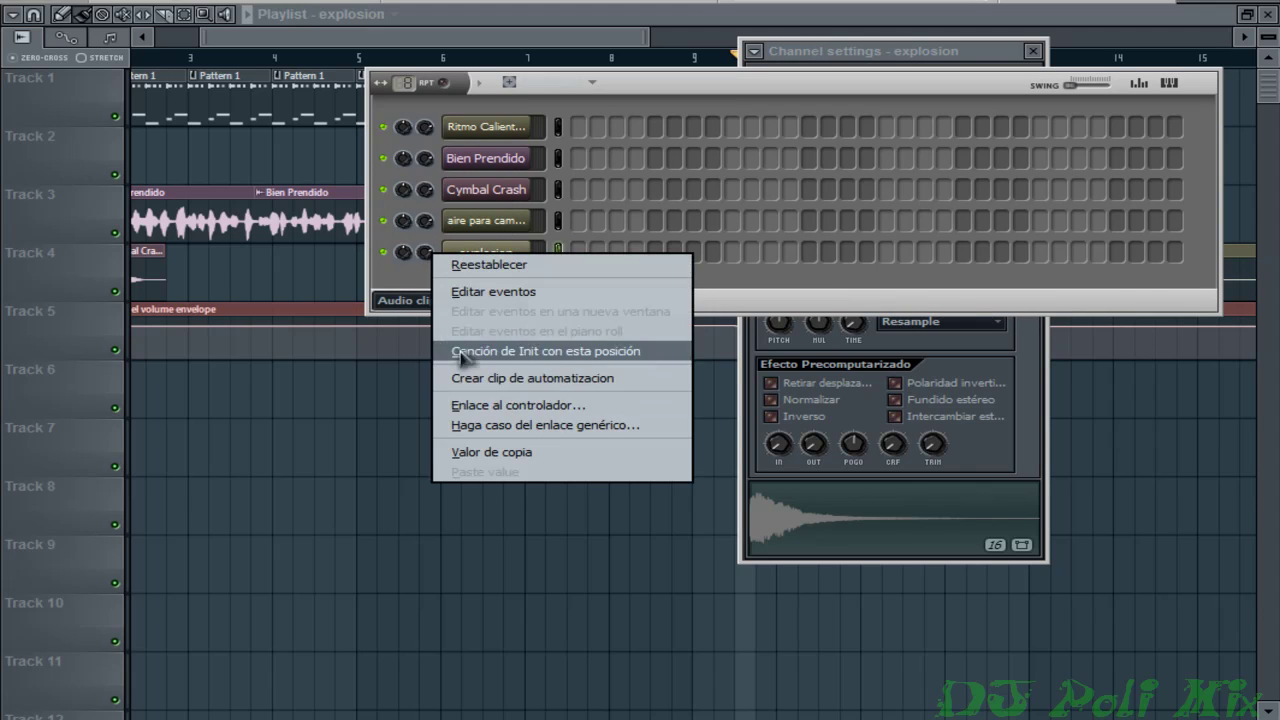
pyautogui.click(405, 292)
# Show the sample browser beside the playlist and play the transition through the explosion and the vocal fade
pyautogui.hotkey('alt', 'F8')
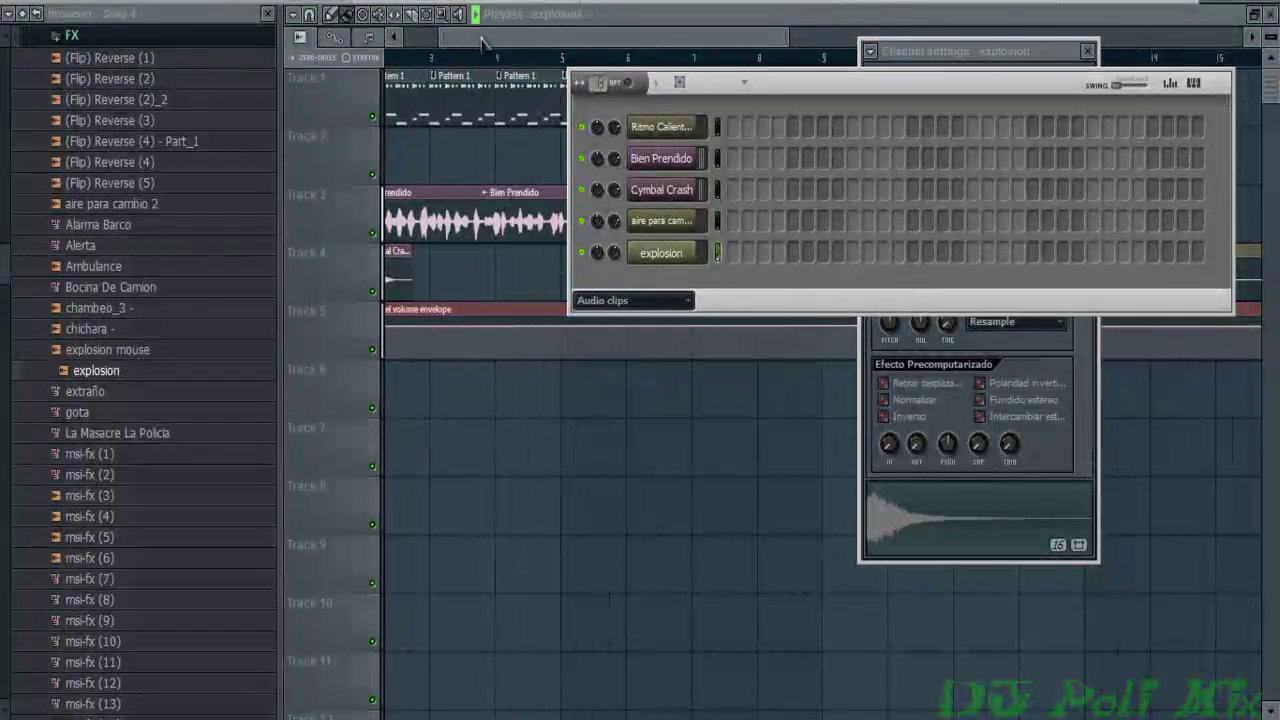
pyautogui.moveTo(481, 38); pyautogui.dragTo(494, 41)
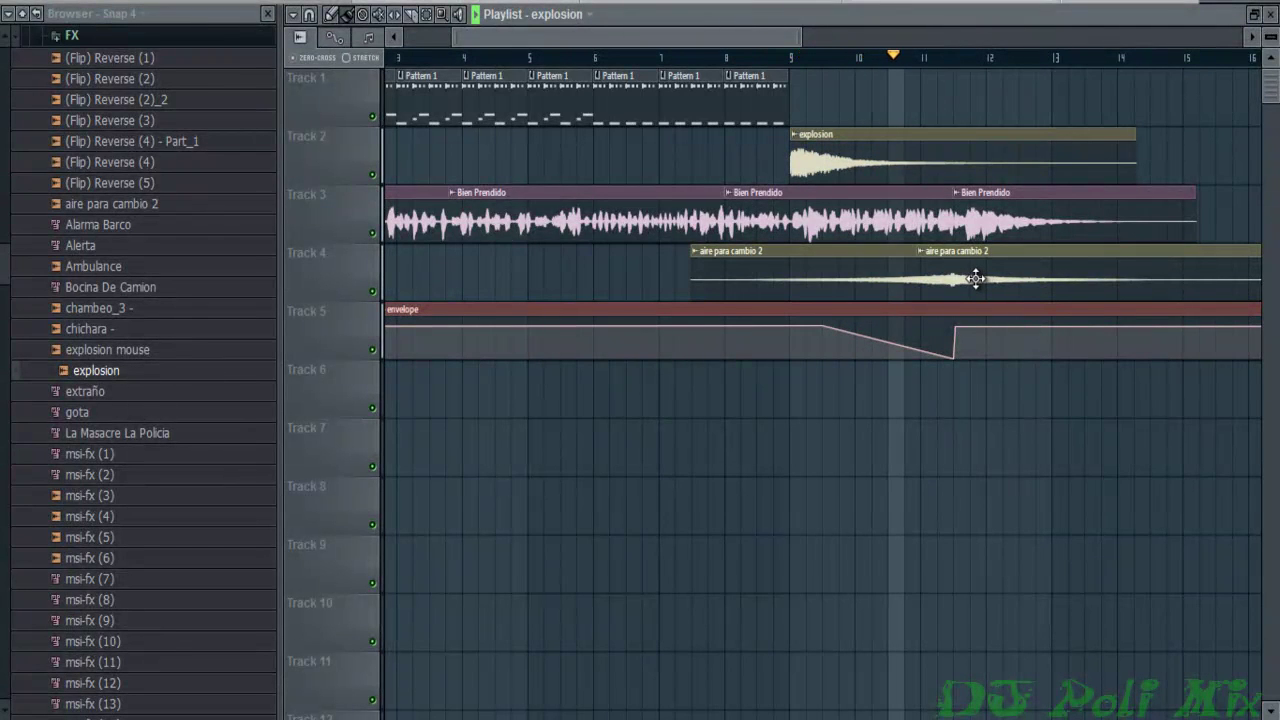
pyautogui.moveTo(1020, 303)
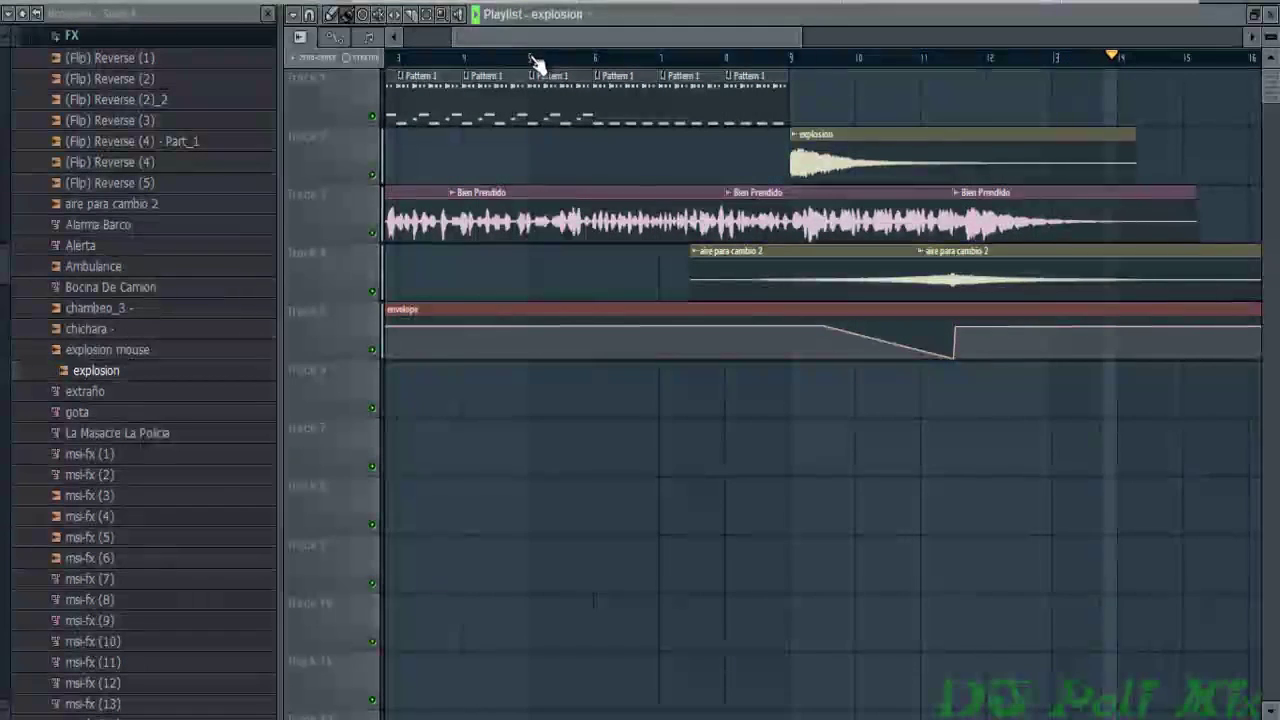
pyautogui.press('space')
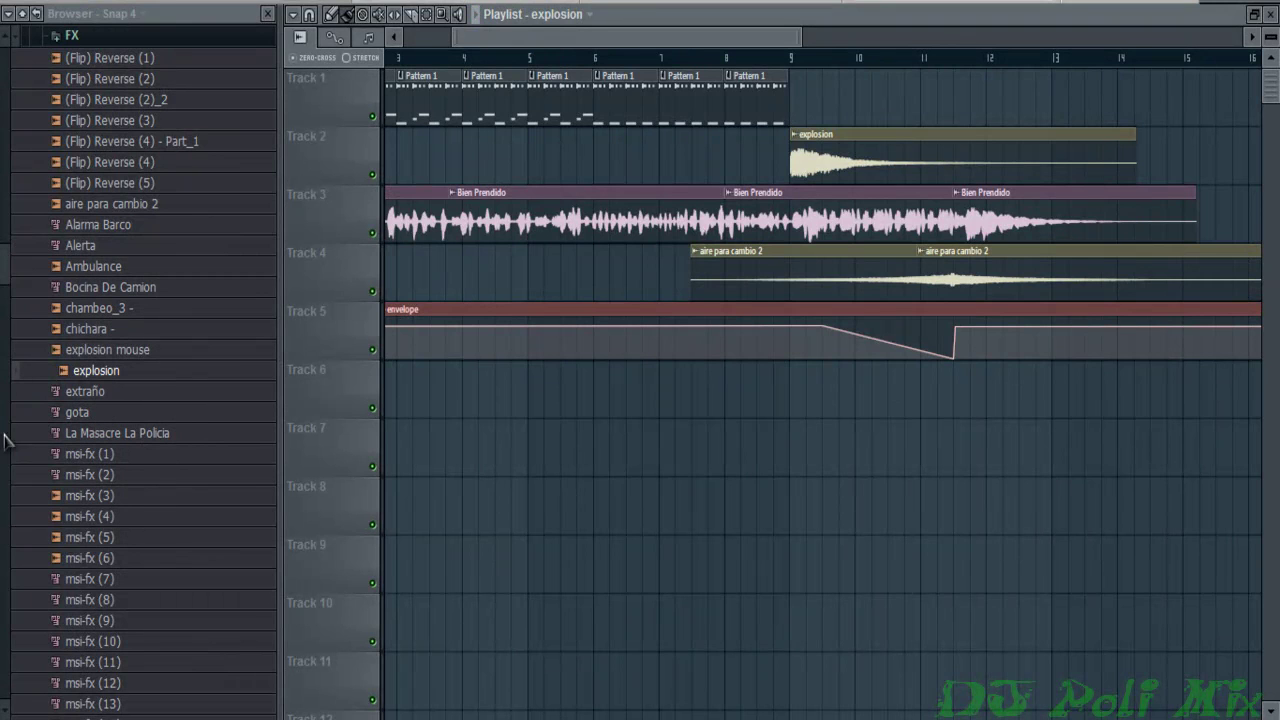
# Expand the Cambios folder under Tribal, audition Conga Rapida and place the crash eco sample on Track 2 at bar 6
pyautogui.moveTo(5, 268); pyautogui.dragTo(8, 157)
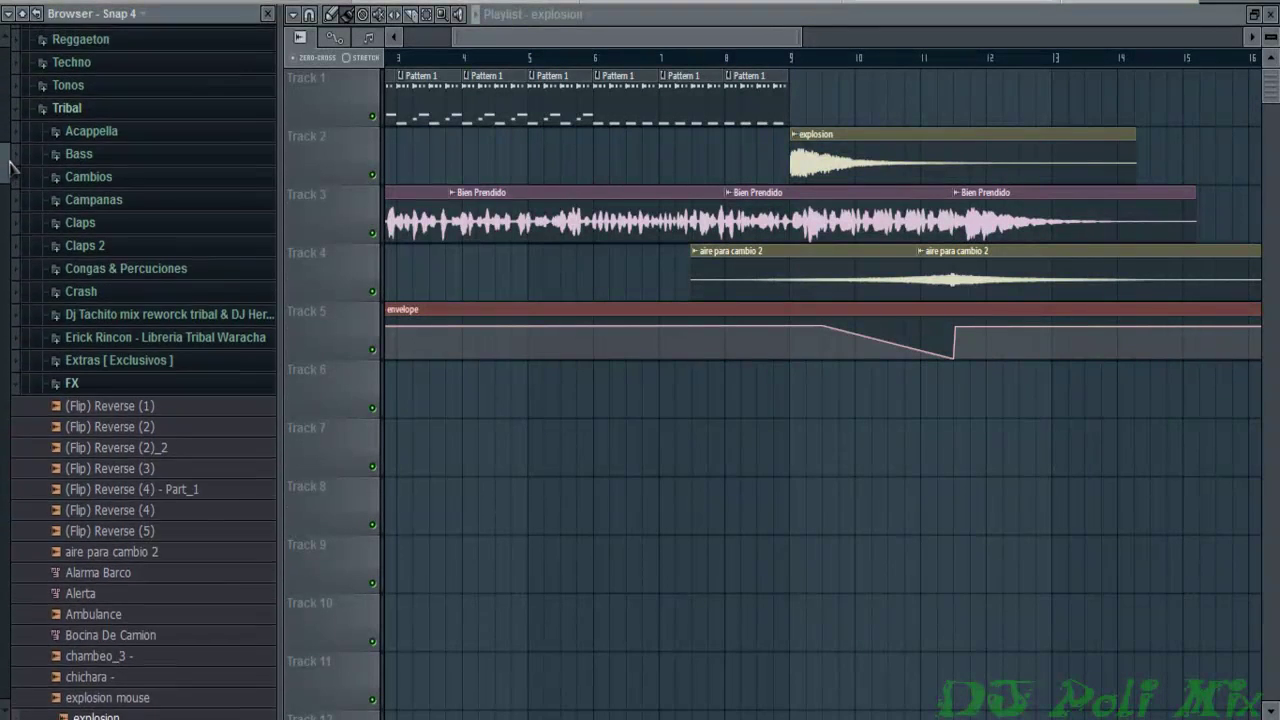
pyautogui.click(90, 403)
pyautogui.click(60, 190)
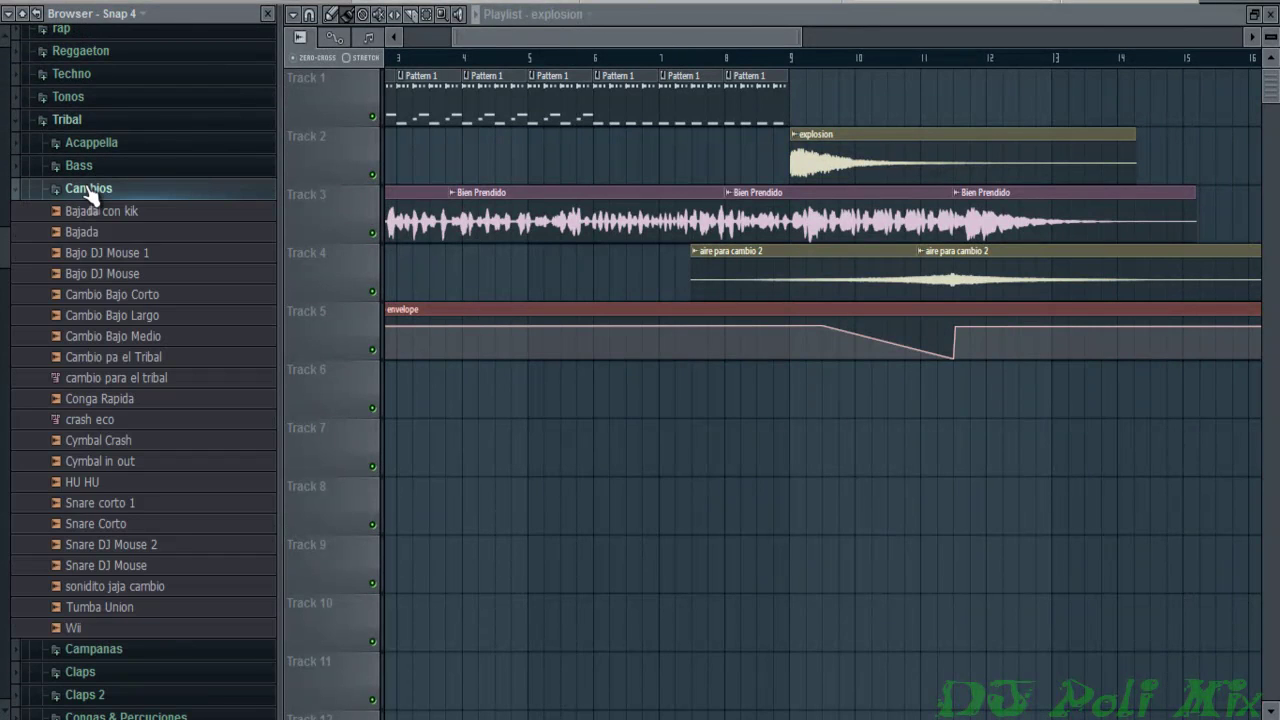
pyautogui.click(108, 400)
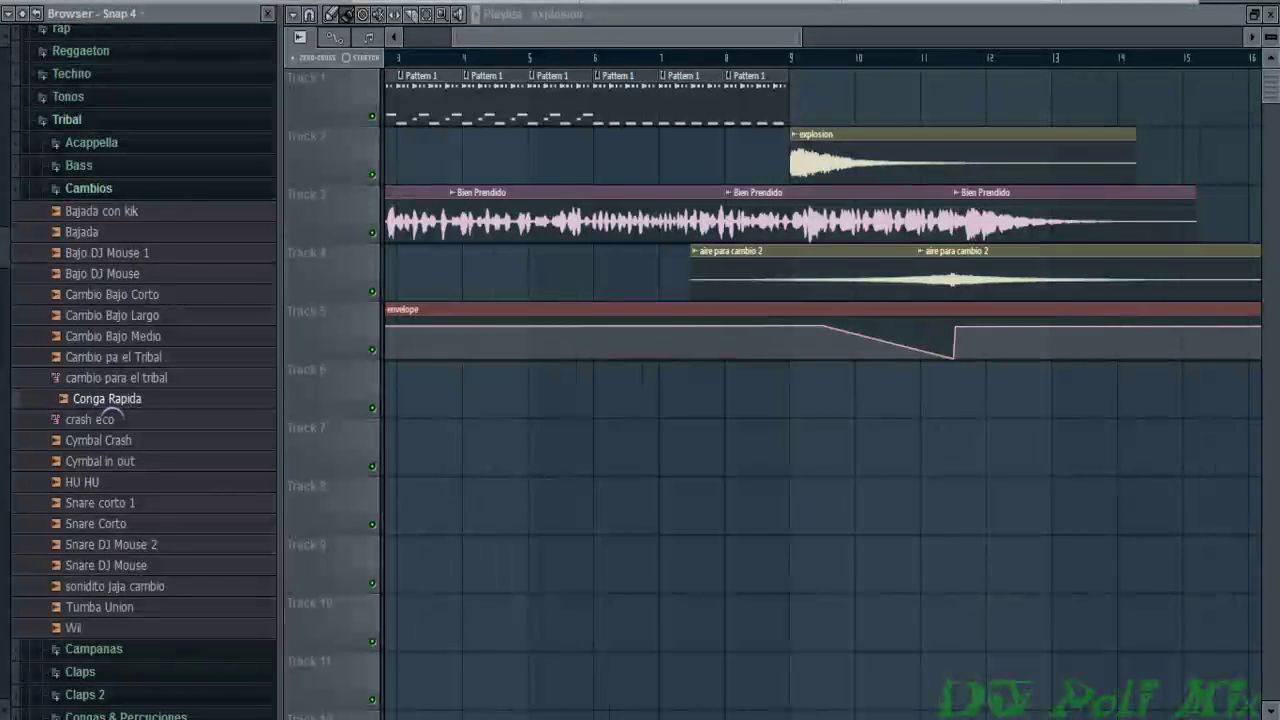
pyautogui.moveTo(104, 422); pyautogui.dragTo(604, 162)
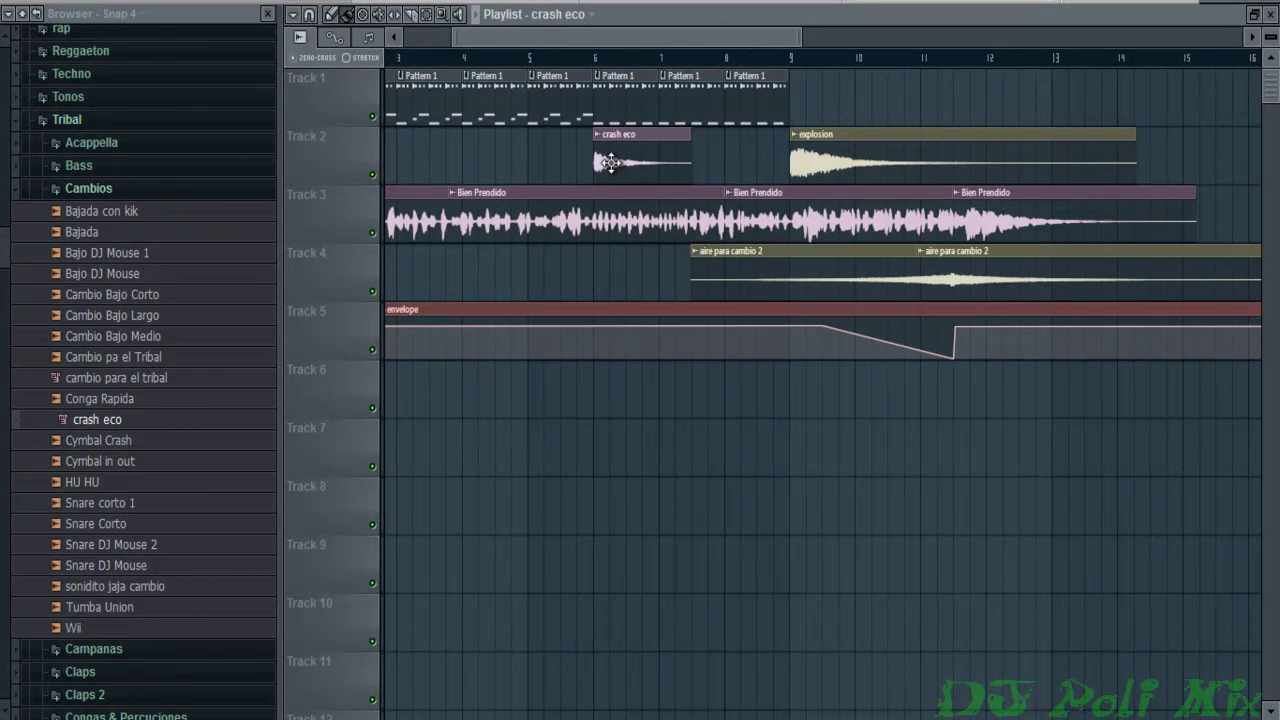
# Play the arrangement from just before bar 5 to hear the crash eco clip over the beat
pyautogui.click(518, 55)
pyautogui.press('space')
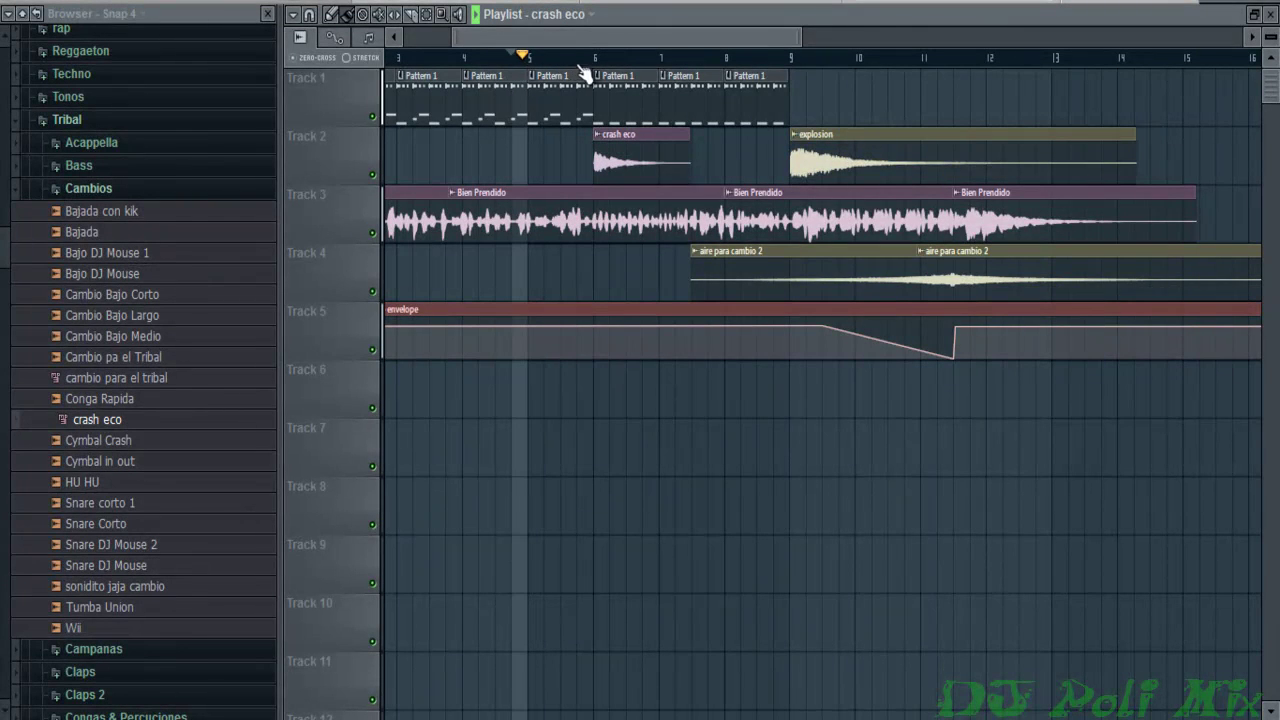
pyautogui.moveTo(590, 38); pyautogui.dragTo(647, 40)
# Slightly lengthen the four repeated 3xOsc notes of Pattern 1 in the piano roll and close it
pyautogui.doubleClick(614, 87)
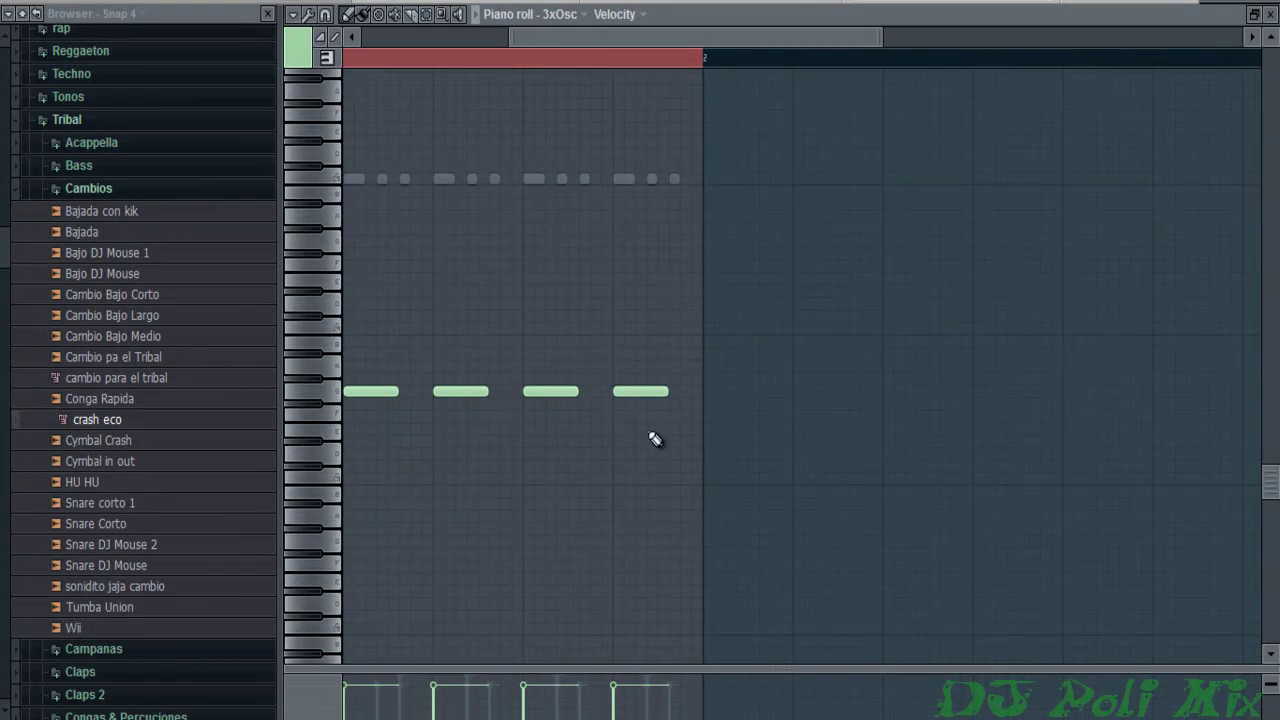
pyautogui.moveTo(727, 483); pyautogui.dragTo(411, 396)
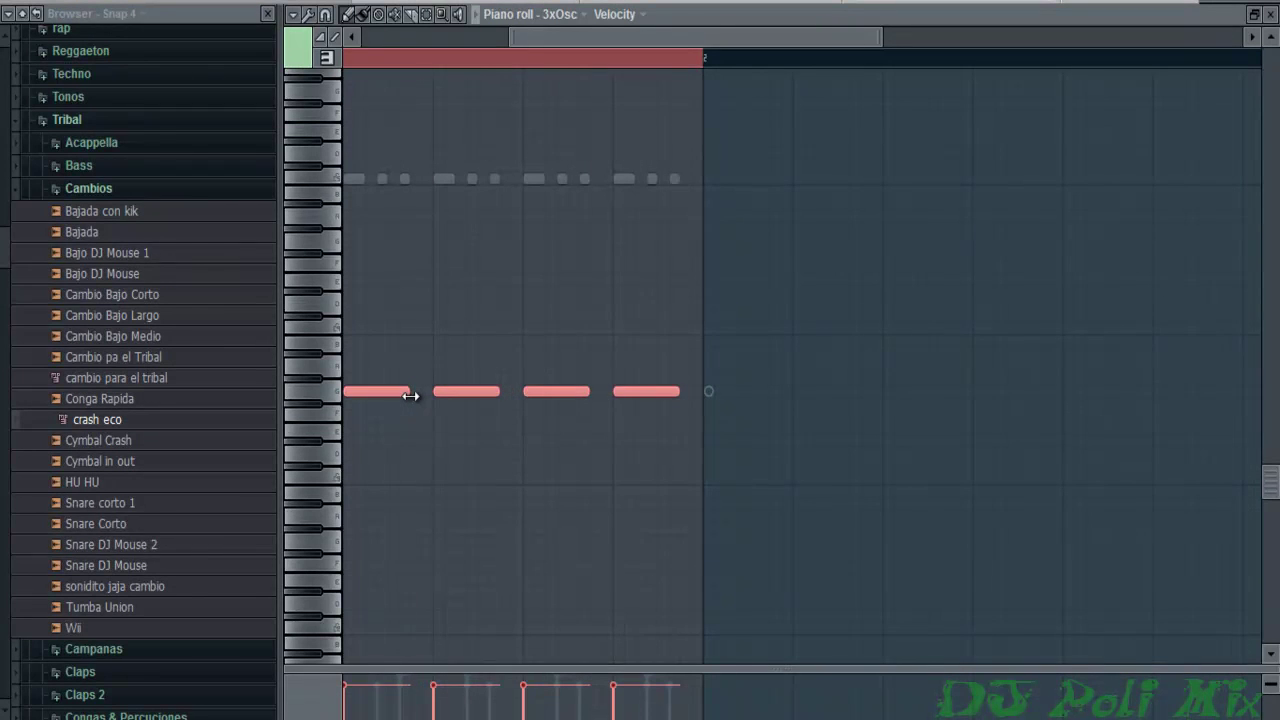
pyautogui.click(1270, 14)
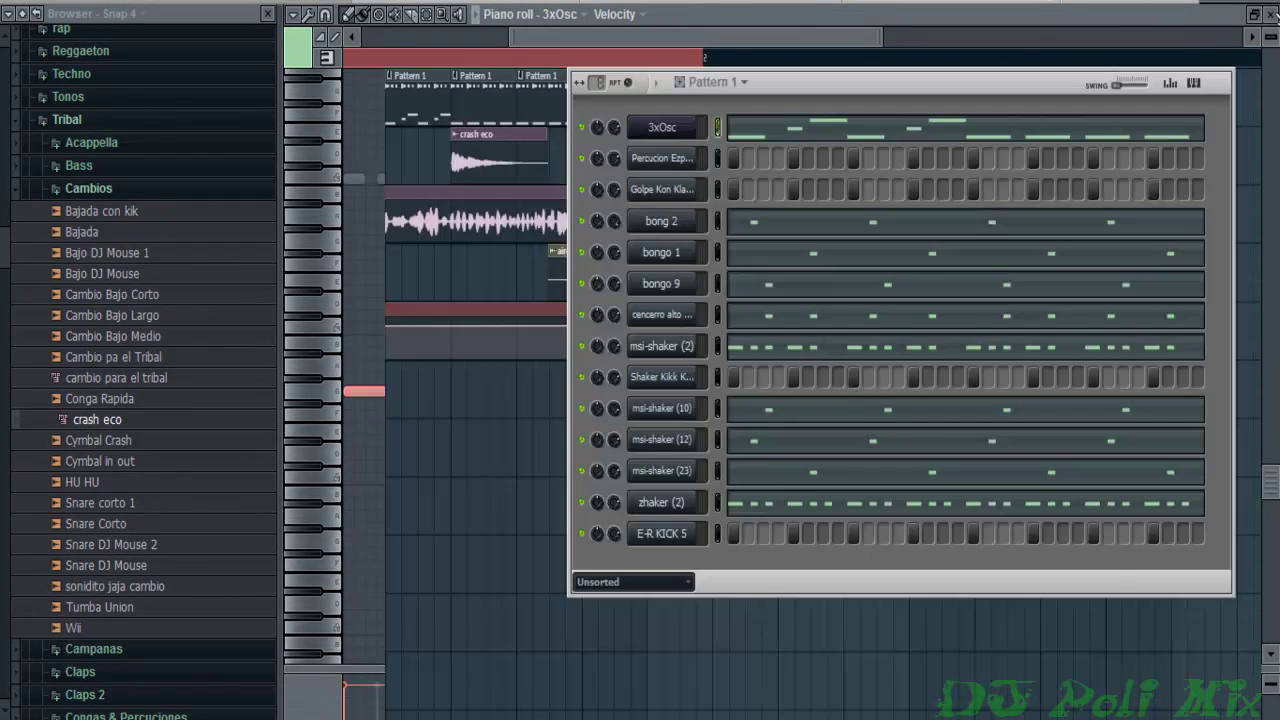
# Play the passage leading into bar 9 and shift the explosion clip on Track 2 to about a quarter bar after bar 9
pyautogui.moveTo(812, 38)
pyautogui.mouseDown()
pyautogui.moveTo(829, 39)
pyautogui.moveTo(755, 44)
pyautogui.moveTo(791, 44)
pyautogui.mouseUp()
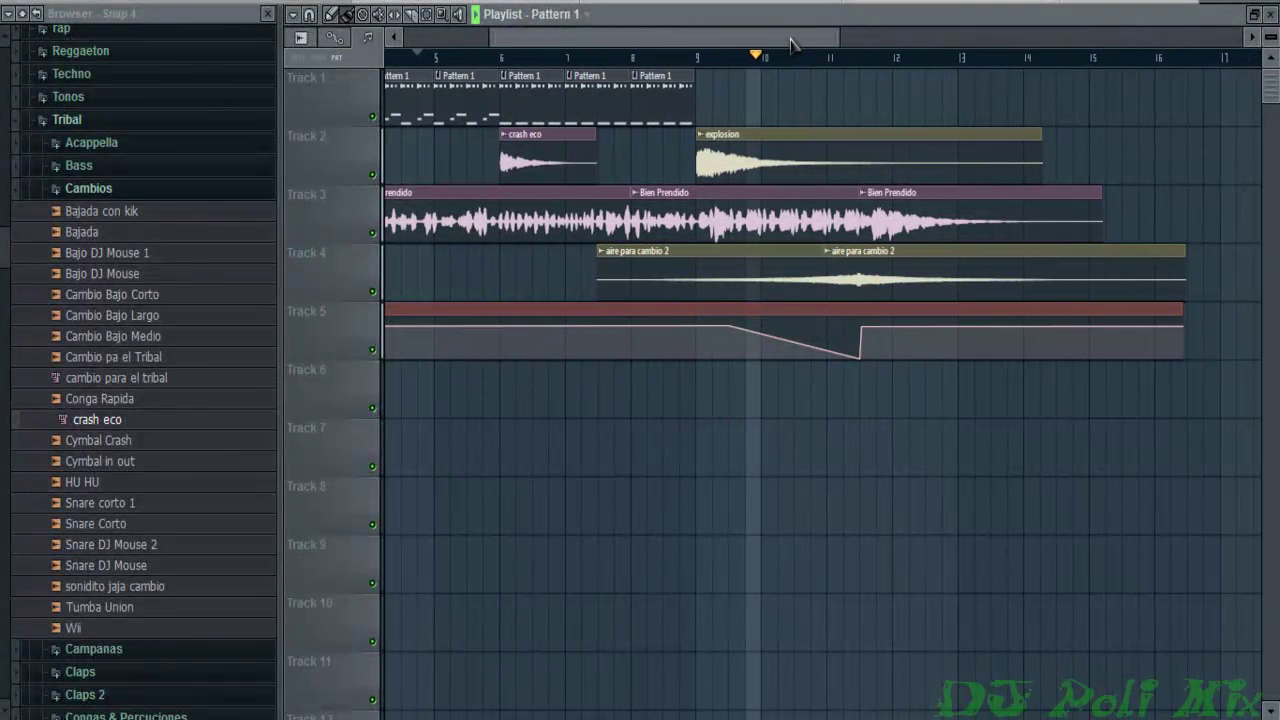
pyautogui.press('space')
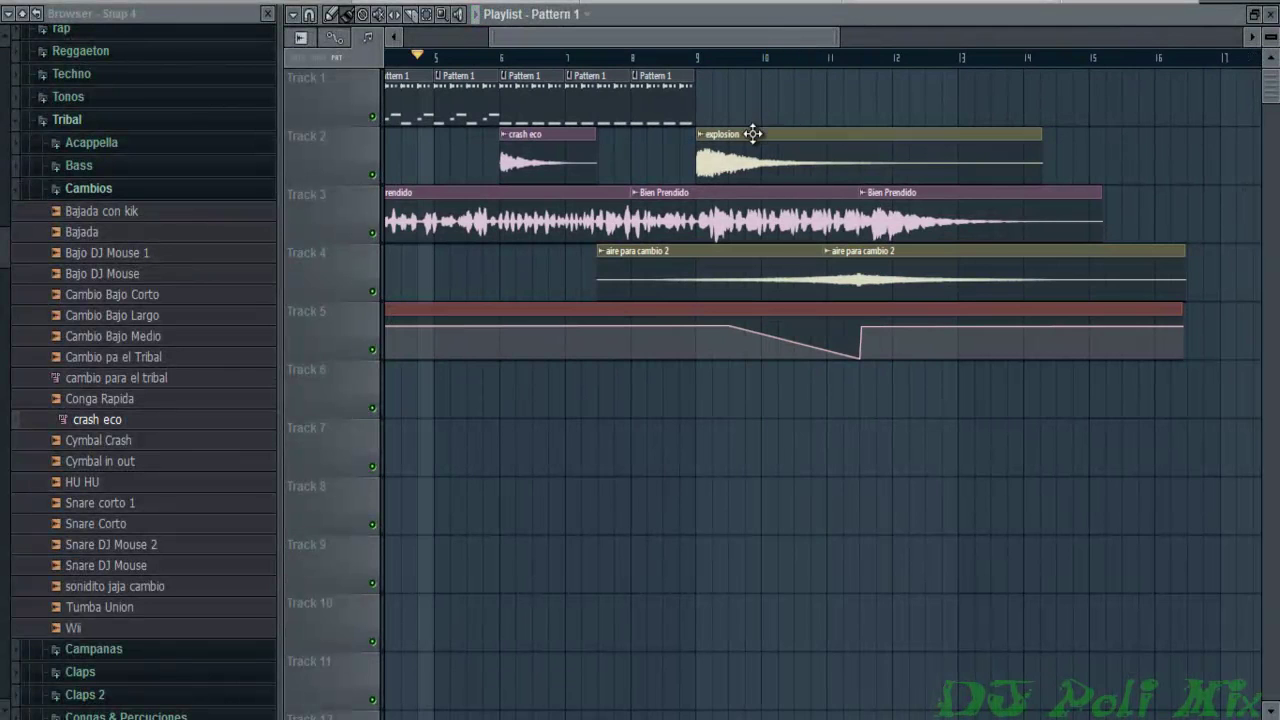
pyautogui.moveTo(752, 135); pyautogui.dragTo(750, 136)
pyautogui.press('space')
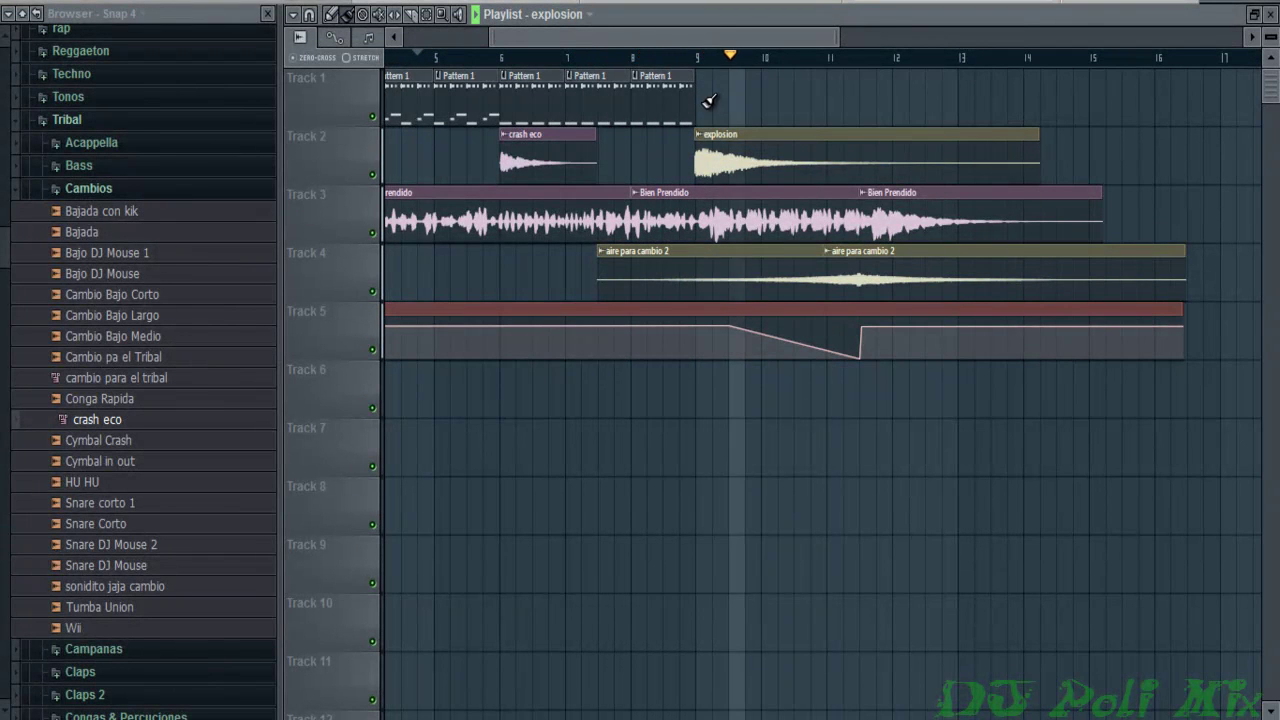
pyautogui.press('space')
pyautogui.moveTo(732, 162); pyautogui.dragTo(750, 162)
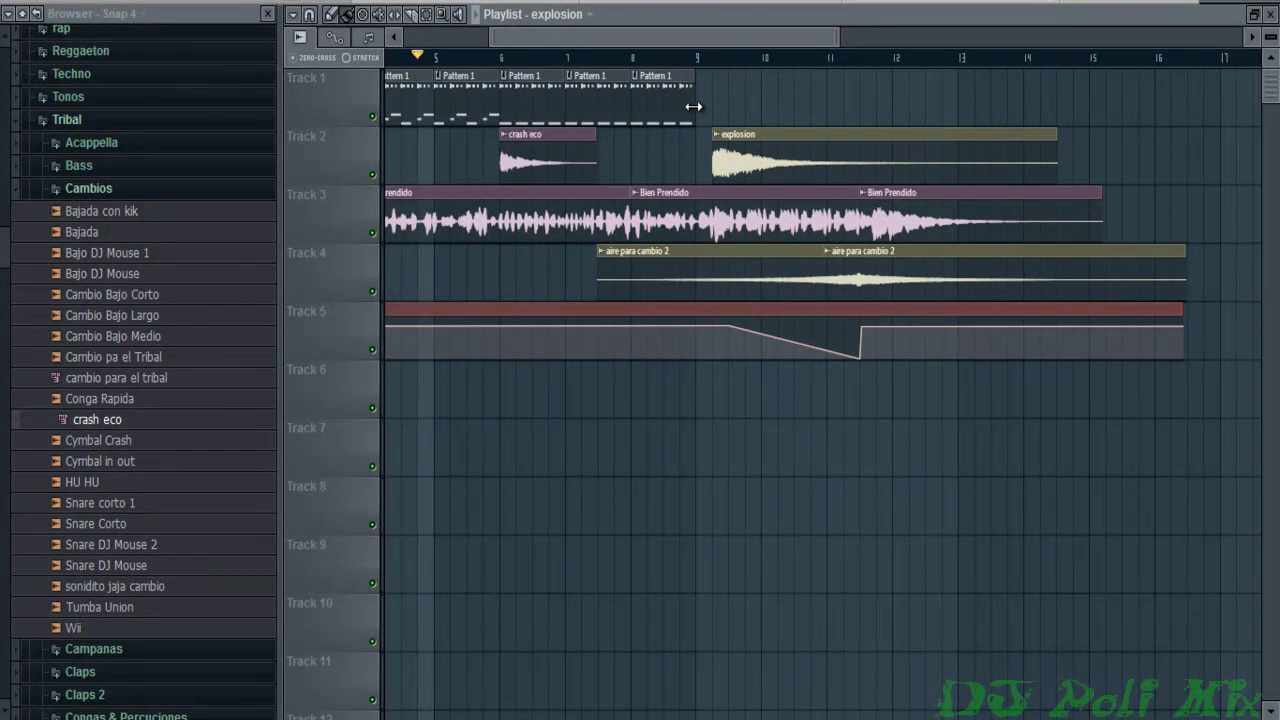
# Set the playlist snap to Principal, re-place Pattern 1 at bar 8 and add a quarter-bar piece of it at bar 9
pyautogui.moveTo(693, 106); pyautogui.dragTo(691, 113)
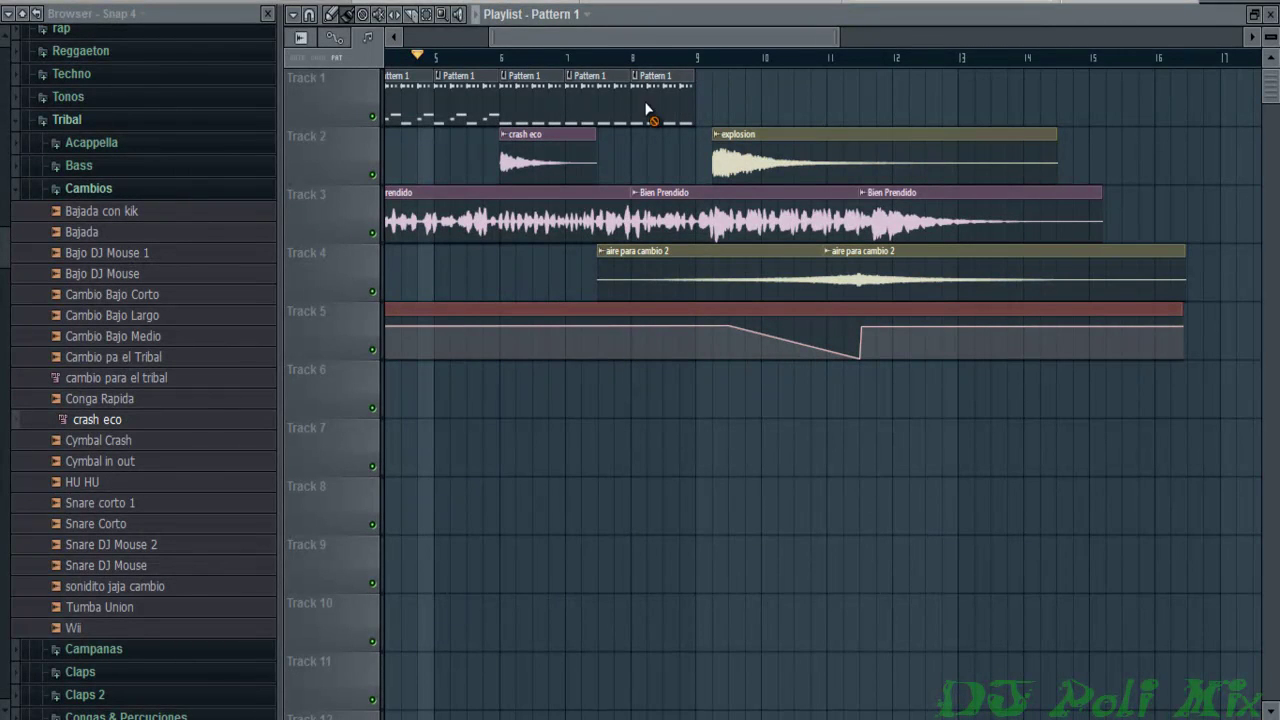
pyautogui.rightClick(645, 110)
pyautogui.click(309, 14)
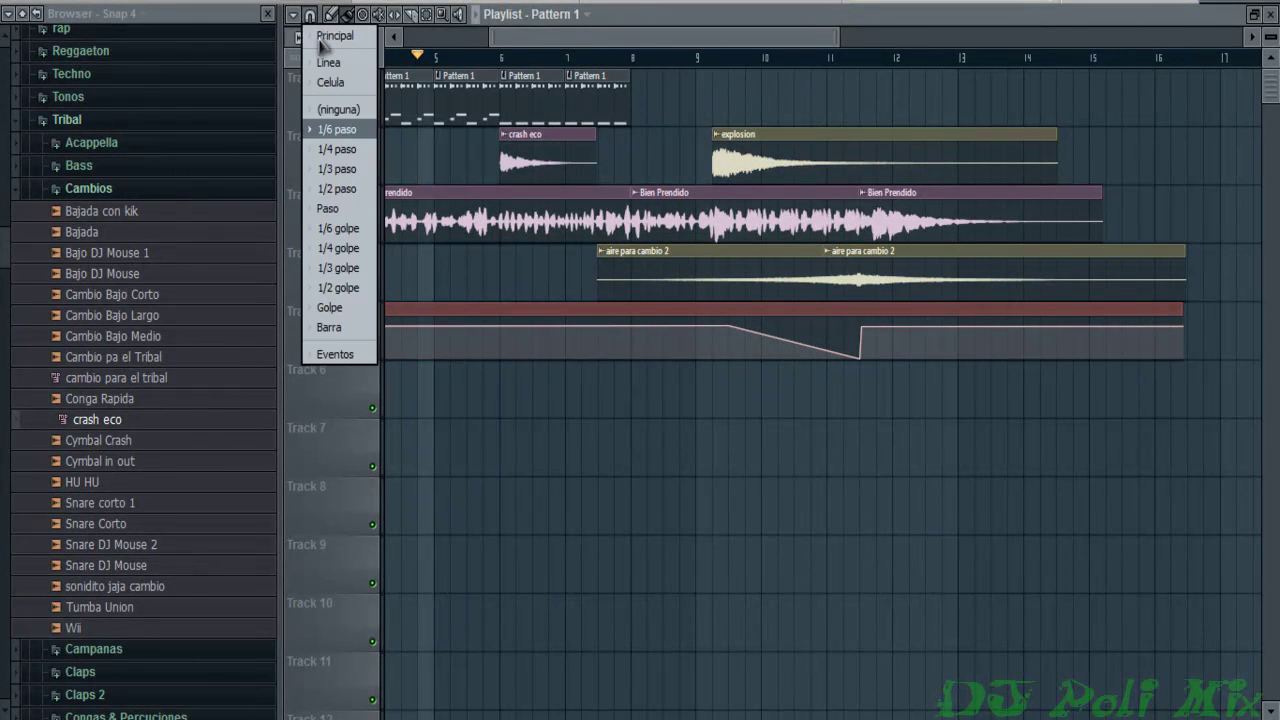
pyautogui.click(345, 37)
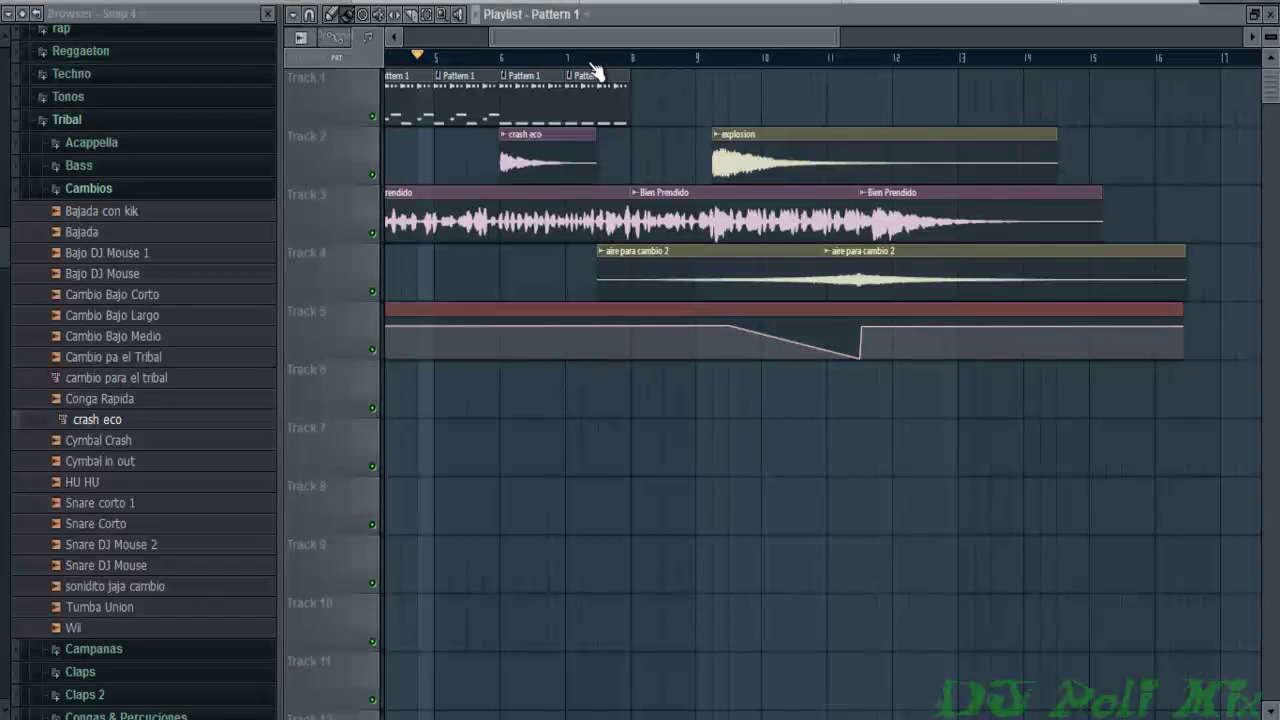
pyautogui.click(664, 104)
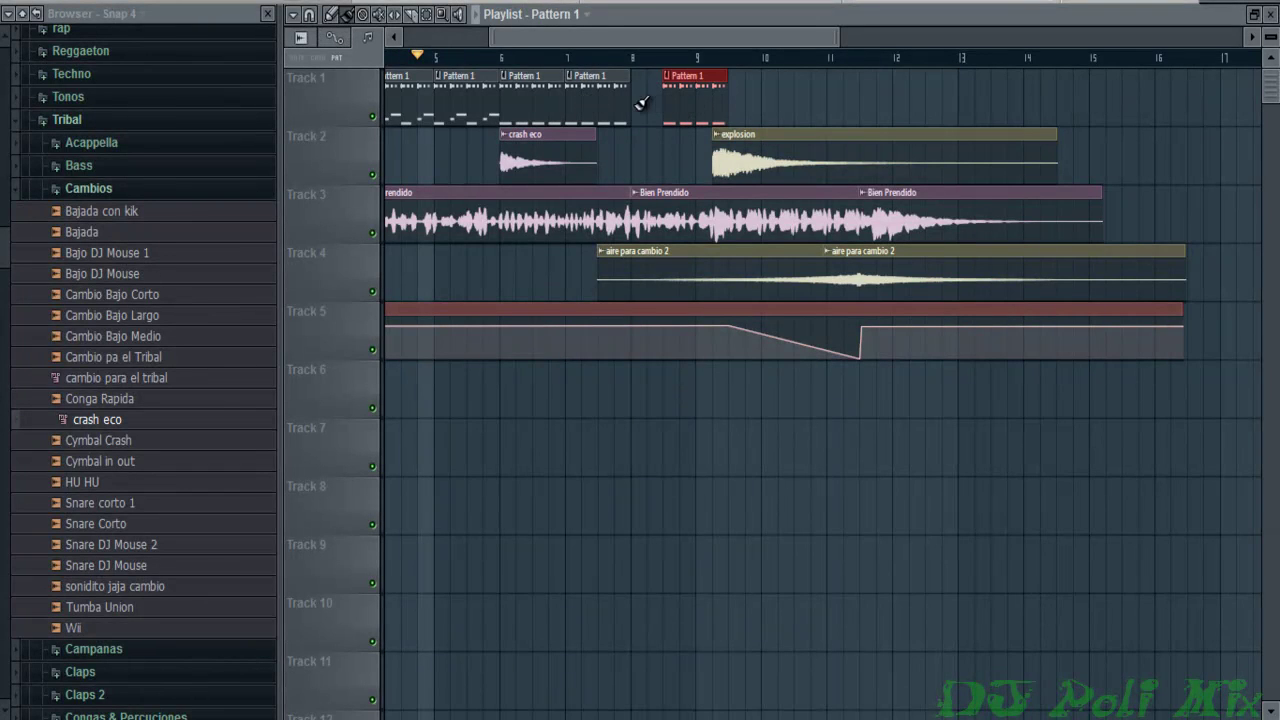
pyautogui.moveTo(707, 100)
pyautogui.mouseDown()
pyautogui.moveTo(663, 106)
pyautogui.moveTo(680, 108)
pyautogui.moveTo(692, 170)
pyautogui.moveTo(676, 86)
pyautogui.moveTo(733, 103)
pyautogui.moveTo(707, 103)
pyautogui.mouseUp()
pyautogui.click(717, 95)
# Play the arrangement from just before bar 5 through the whole transition and review the playlist from its start
pyautogui.press('space')
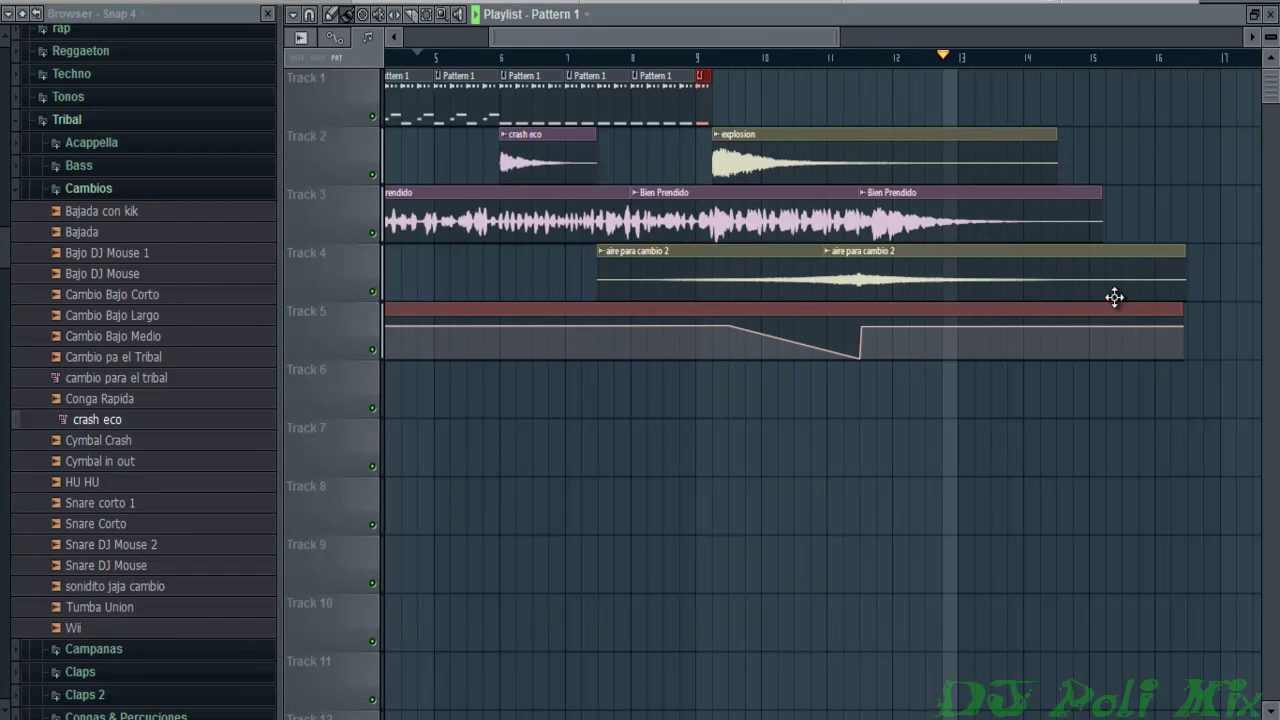
pyautogui.moveTo(1145, 314)
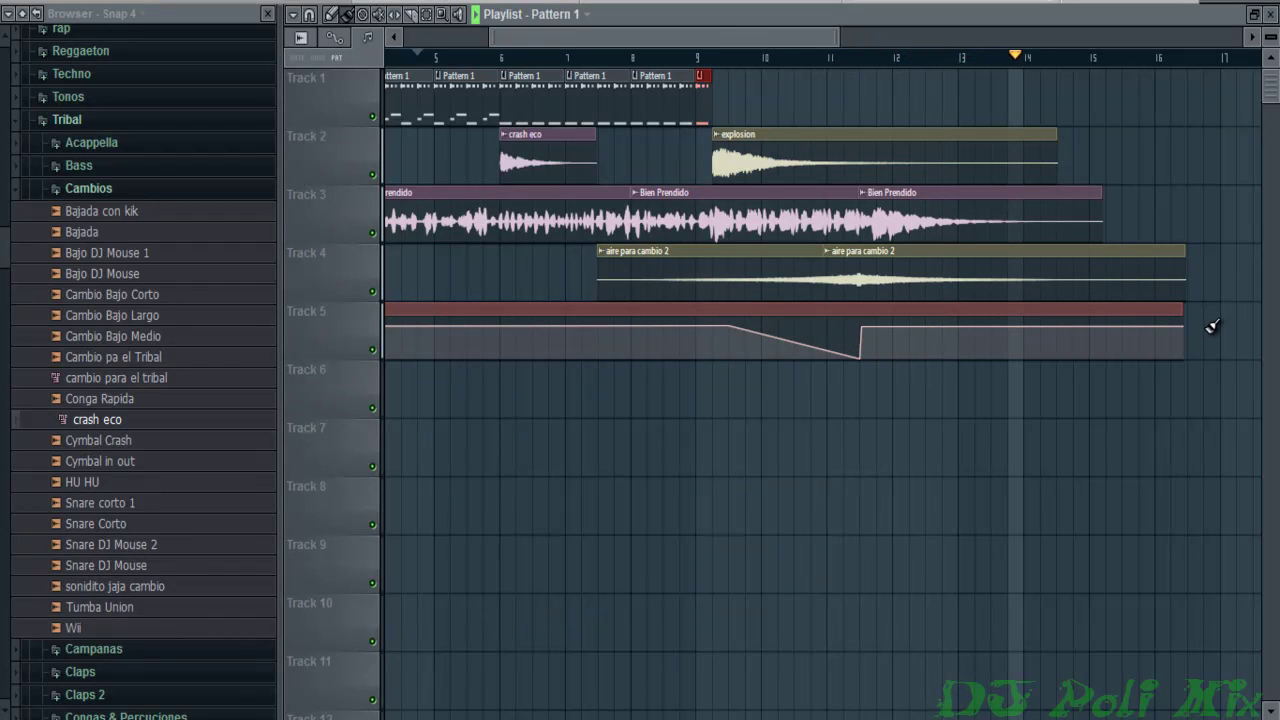
pyautogui.press('space')
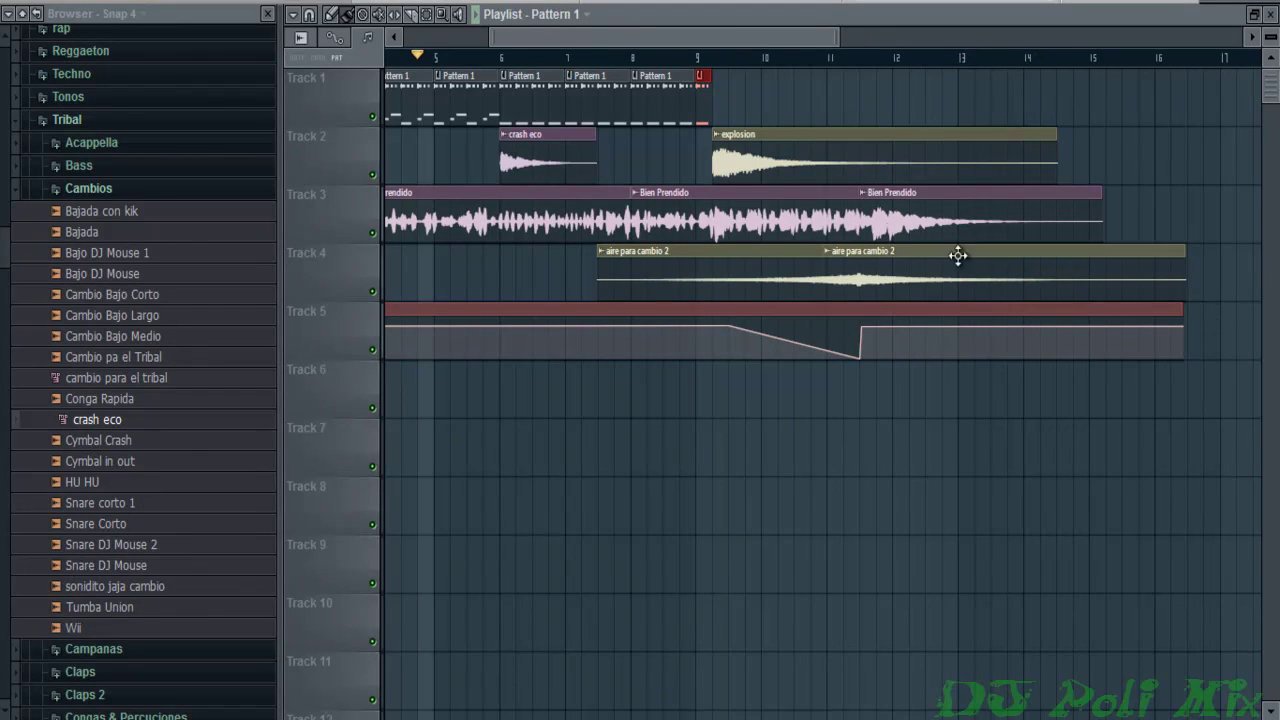
pyautogui.moveTo(705, 38); pyautogui.dragTo(547, 66)
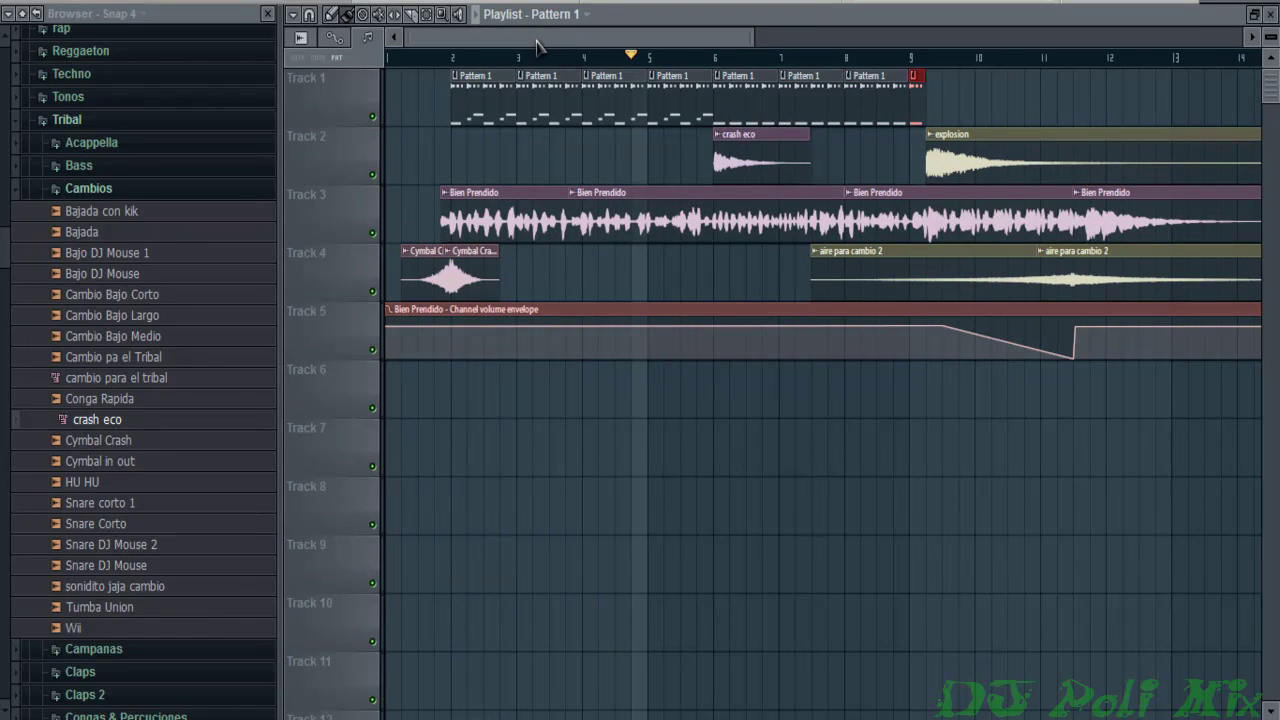
pyautogui.moveTo(537, 47)
pyautogui.mouseDown()
pyautogui.moveTo(560, 47)
pyautogui.moveTo(537, 47)
pyautogui.mouseUp()
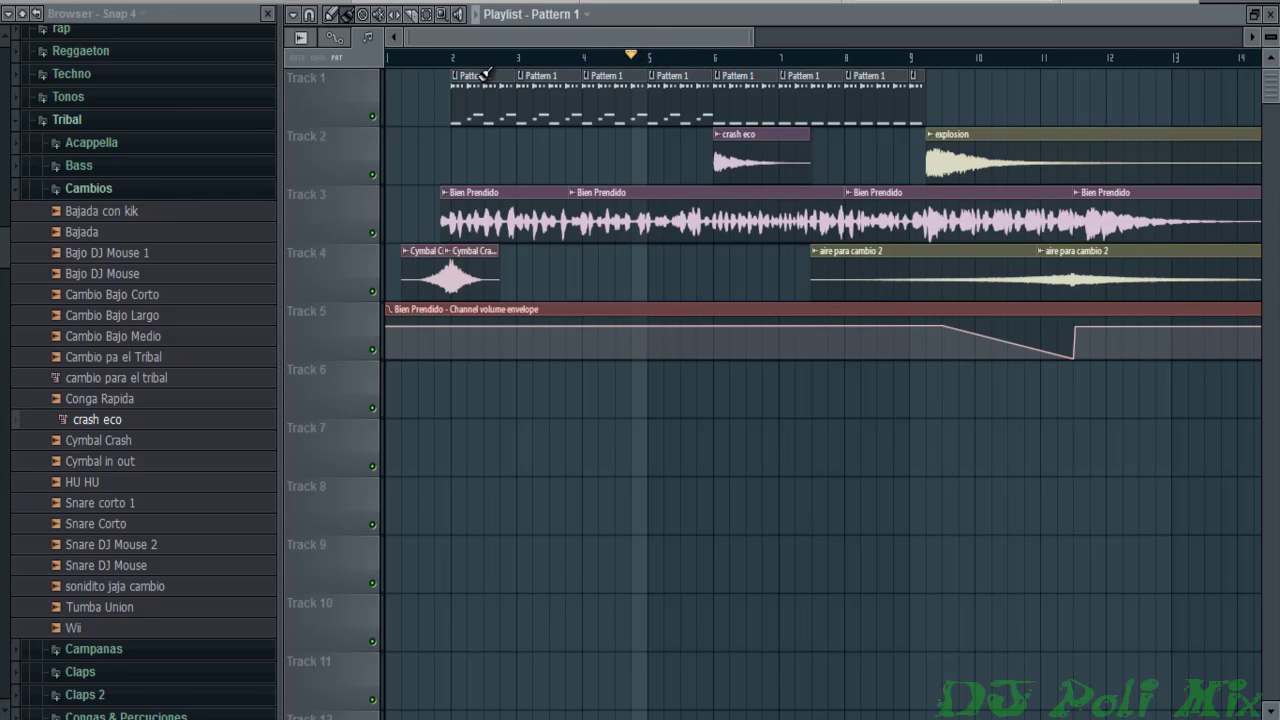
# Collapse the Cambios folder and expand the Projects folder in the browser
pyautogui.click(62, 190)
pyautogui.scroll(-4, 124, 343)
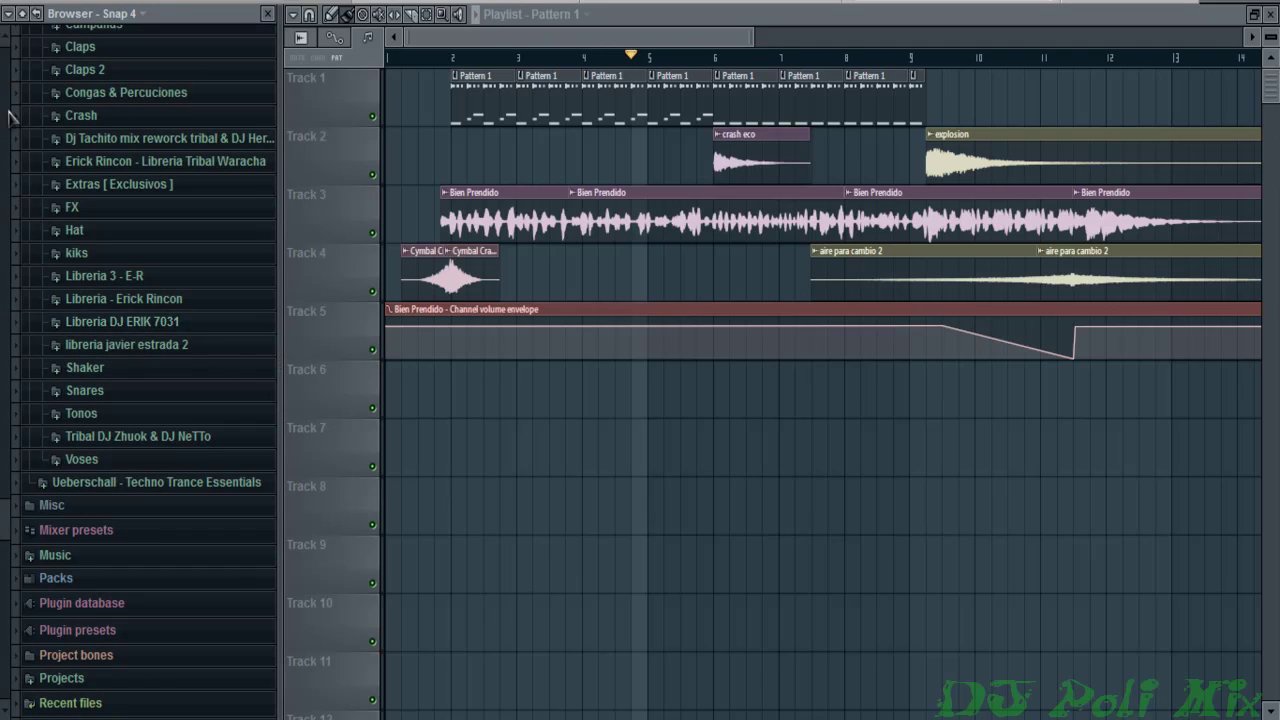
pyautogui.moveTo(8, 543); pyautogui.dragTo(5, 555)
pyautogui.scroll(-4, 80, 549)
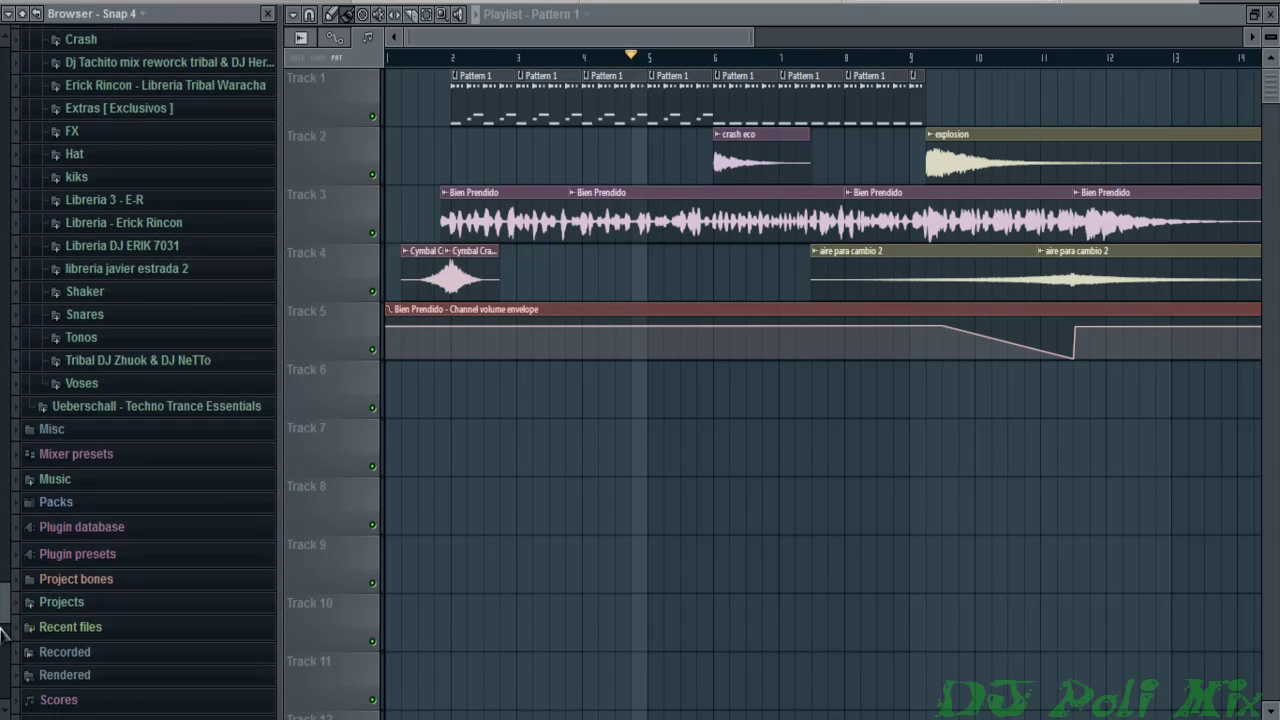
pyautogui.click(80, 545)
pyautogui.scroll(-3, 170, 570)
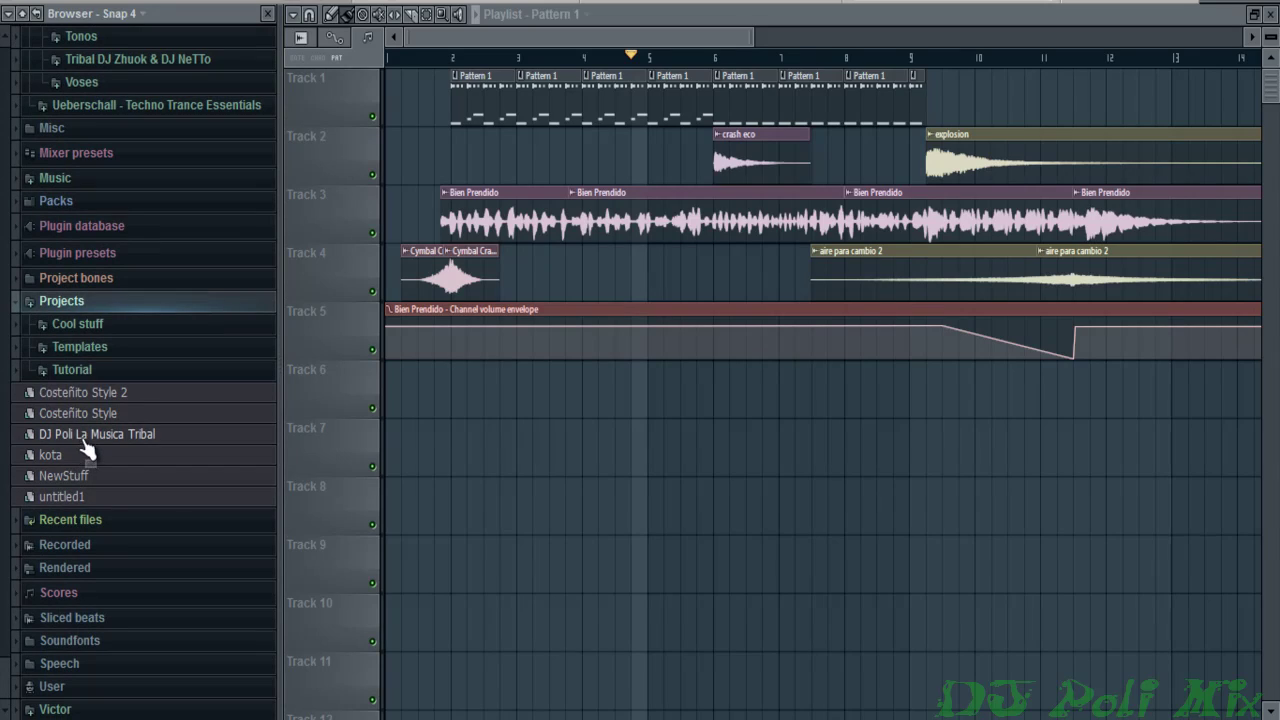
# Open the DJ Poli La Musica Tribal project without saving the changes to untitled.flp, and look along its playlist
pyautogui.moveTo(60, 460); pyautogui.dragTo(110, 455)
pyautogui.rightClick(110, 414)
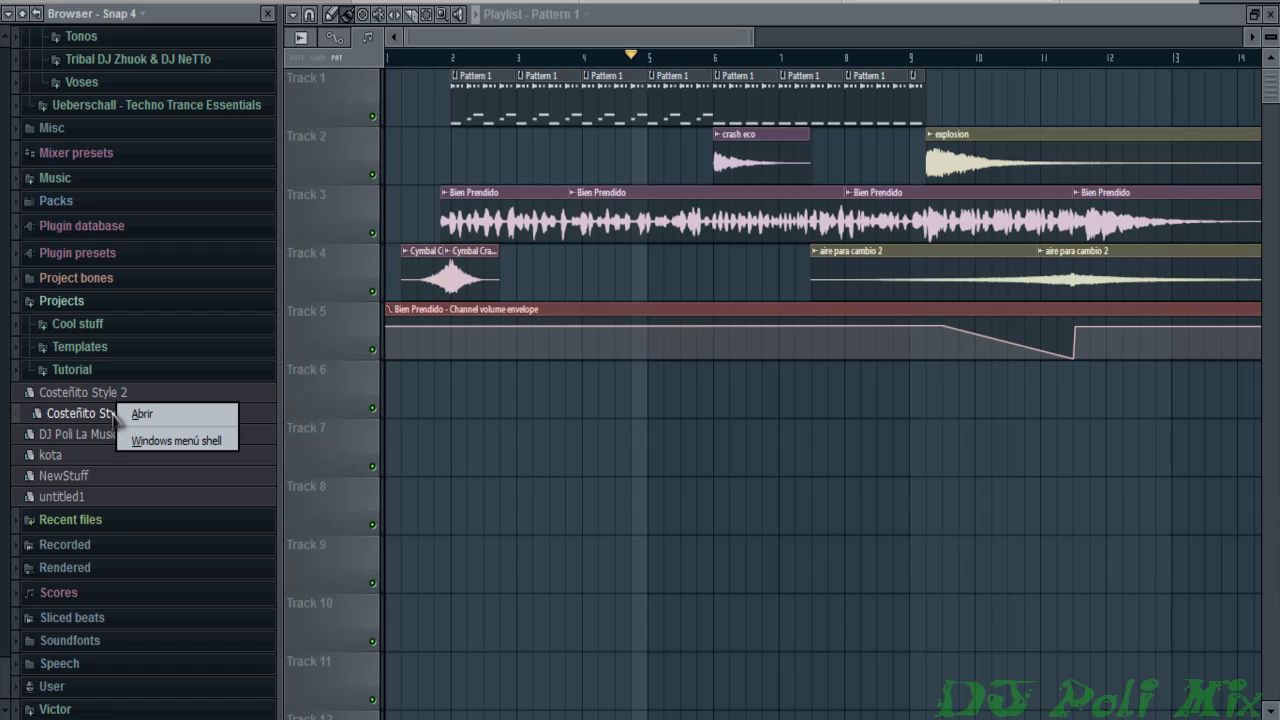
pyautogui.rightClick(104, 436)
pyautogui.click(136, 435)
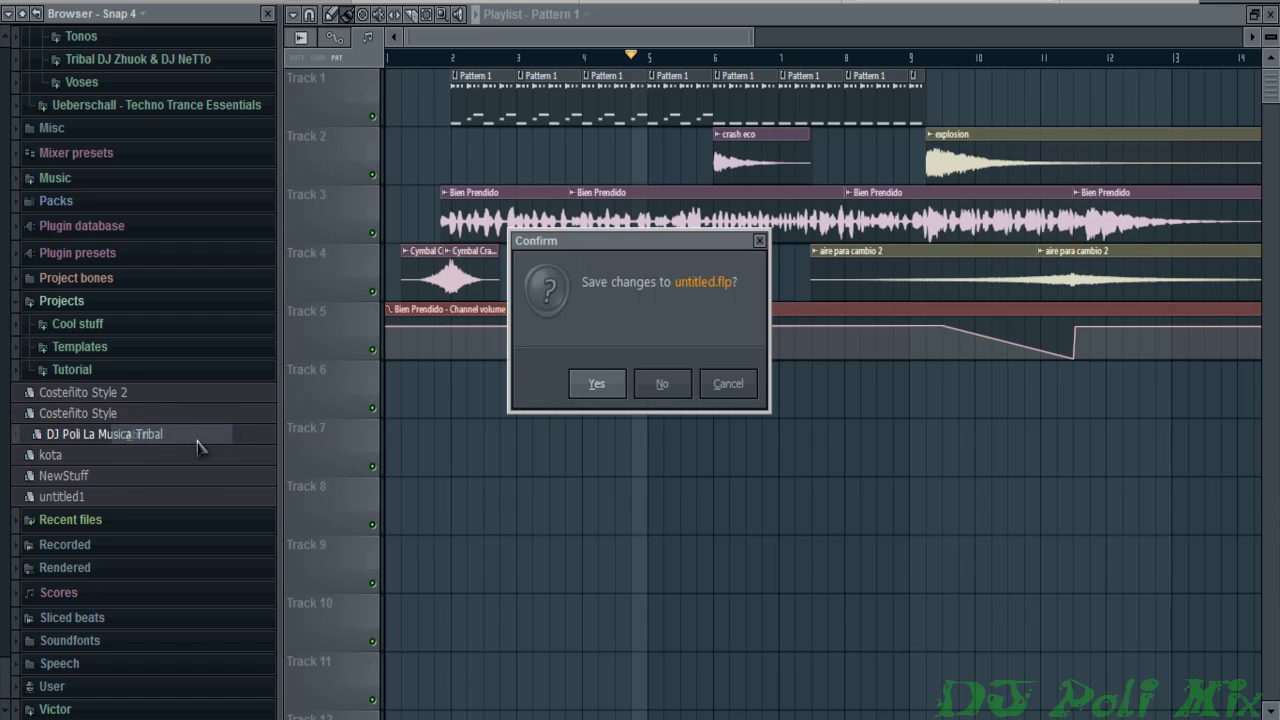
pyautogui.click(660, 388)
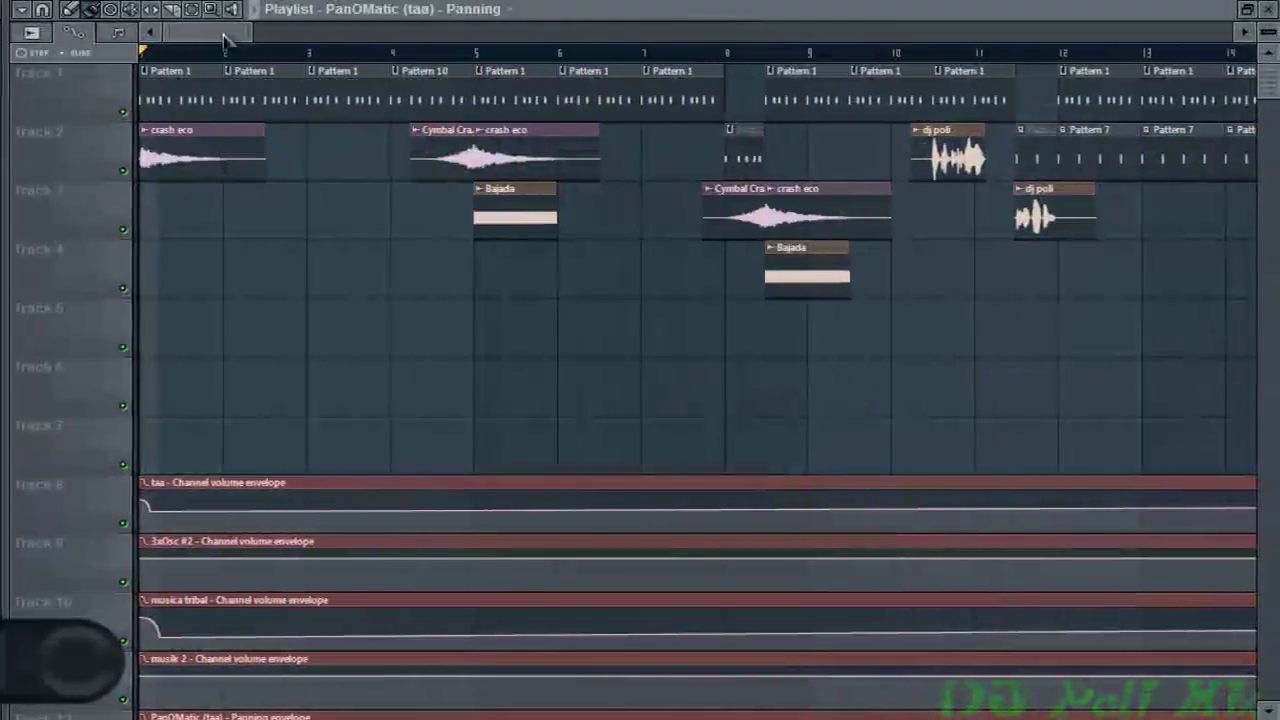
pyautogui.scroll(3, 348, 60)
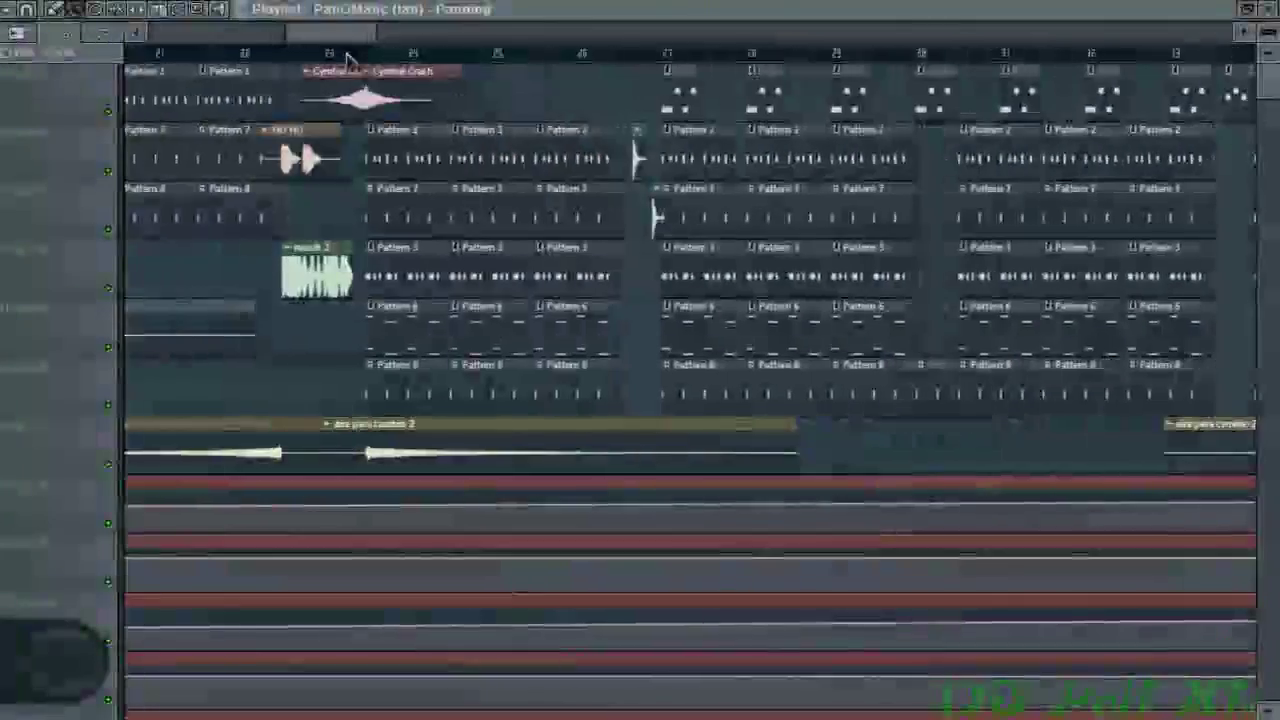
# Look along the finished tribal arrangement and show its whole length in the playlist
pyautogui.hscroll(10, 348, 60)
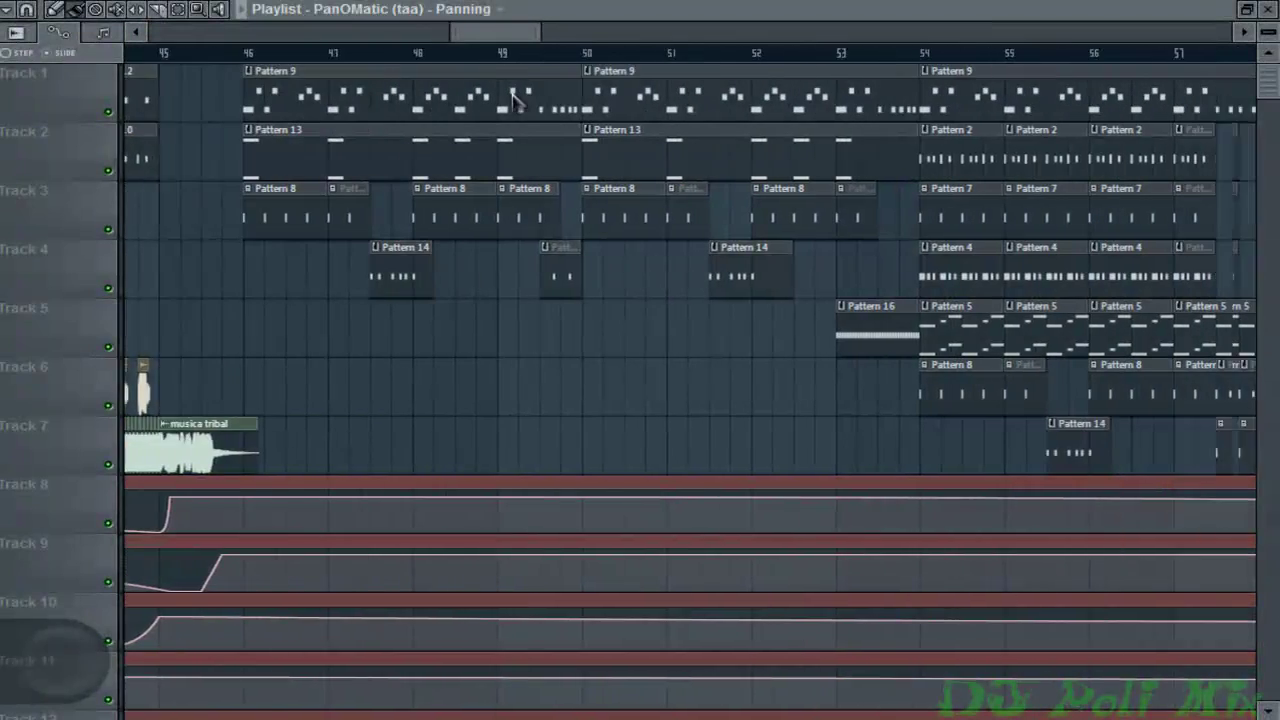
pyautogui.hscroll(-4, 490, 33)
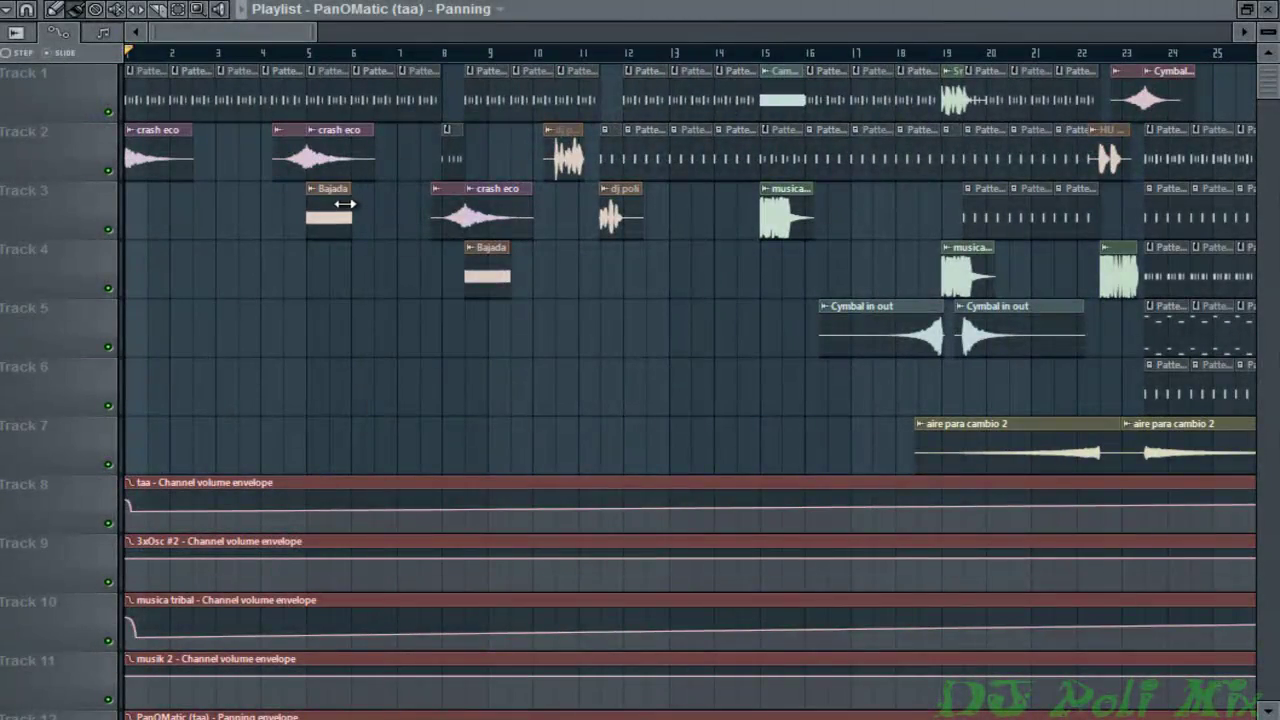
pyautogui.scroll(-5, 343, 215)
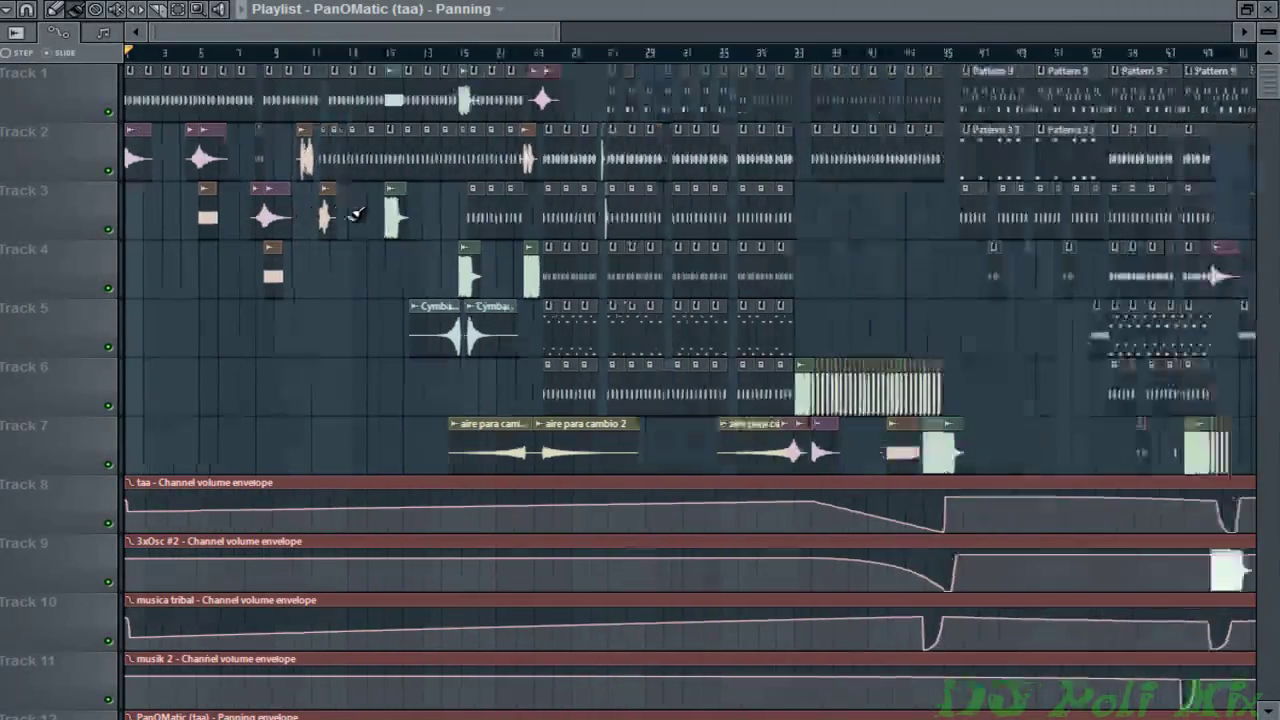
pyautogui.scroll(-4, 343, 213)
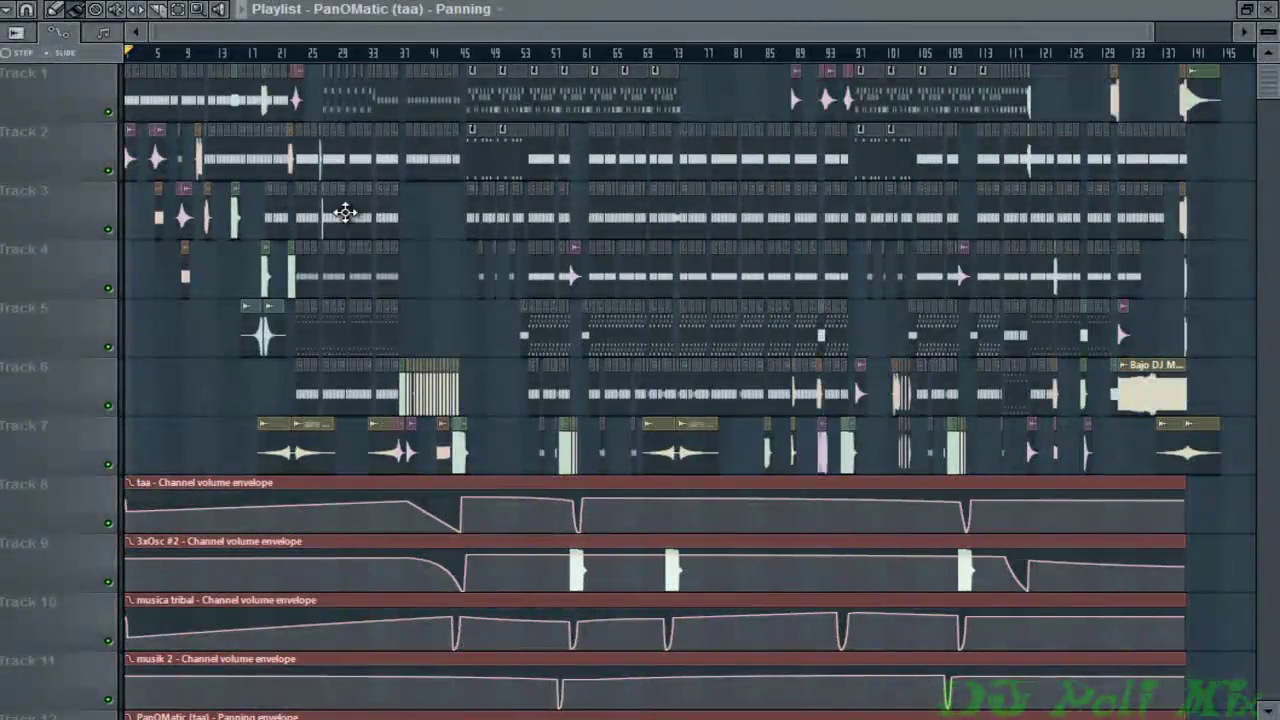
# Show the channel rack, audition the tribal project's patterns one by one from Pattern 1 to Pattern 18, and return to Pattern 11
pyautogui.press('F6')
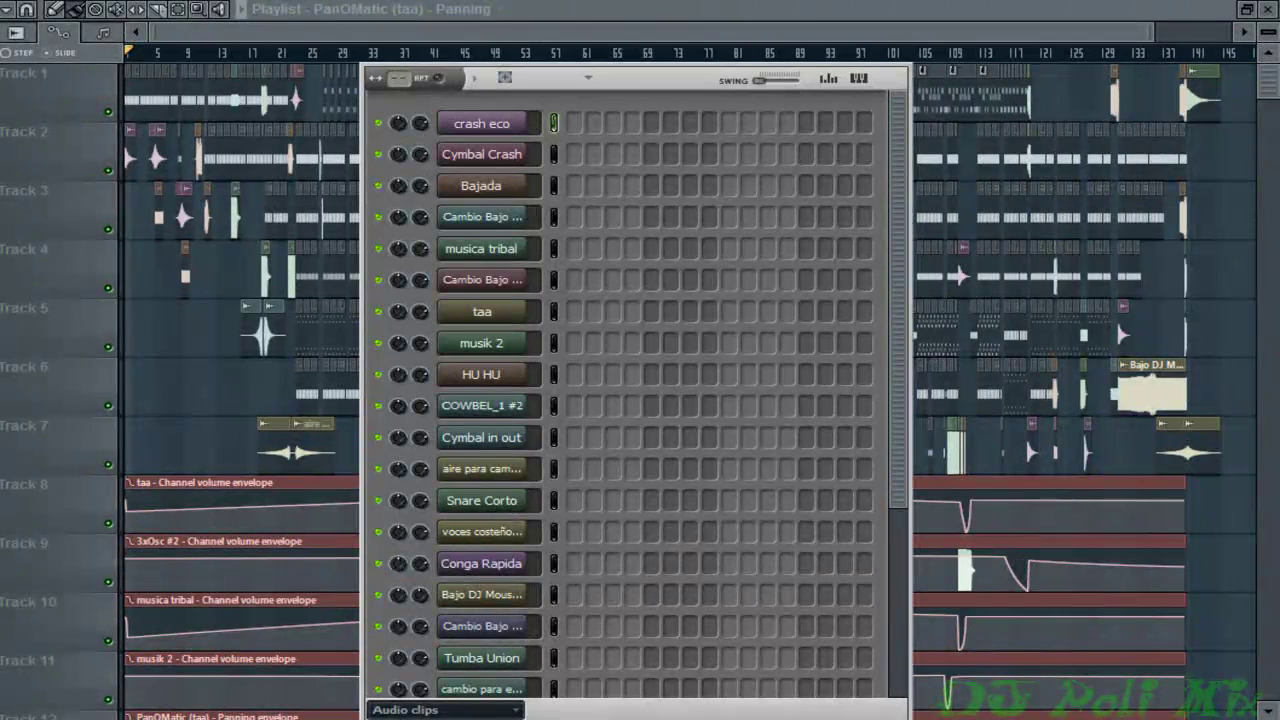
pyautogui.press('KP_Add')
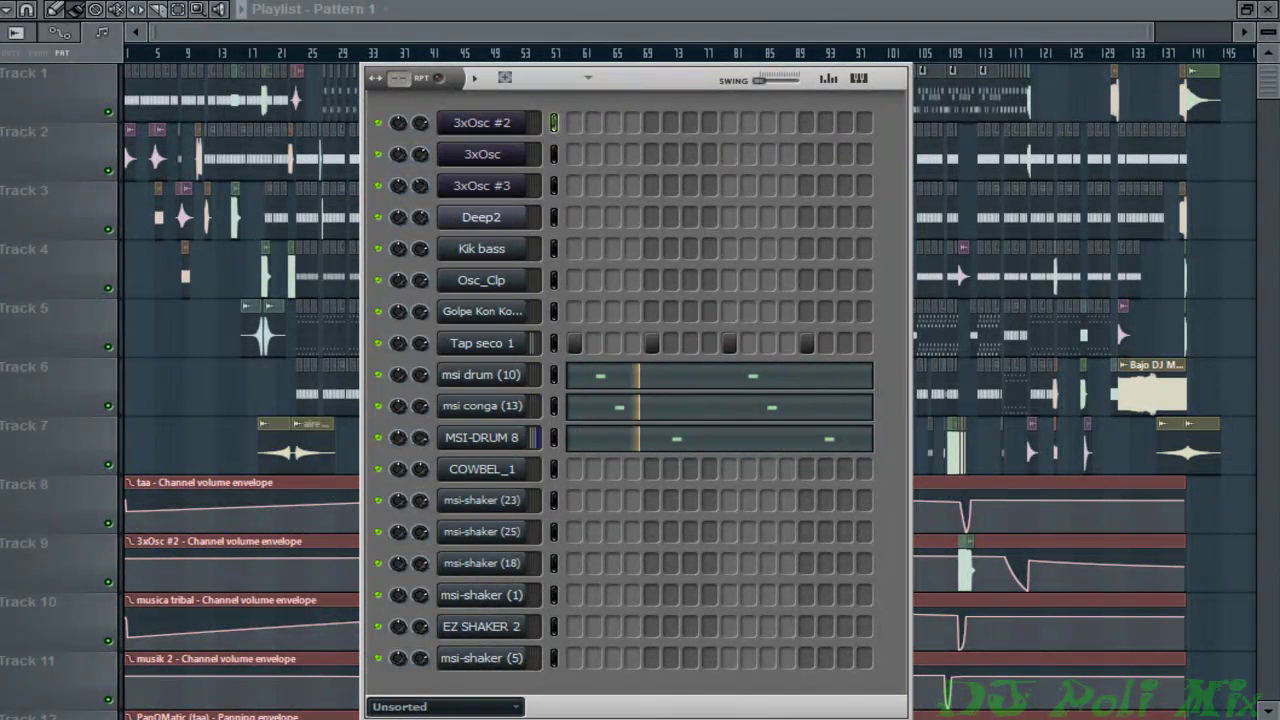
pyautogui.press('KP_Add')
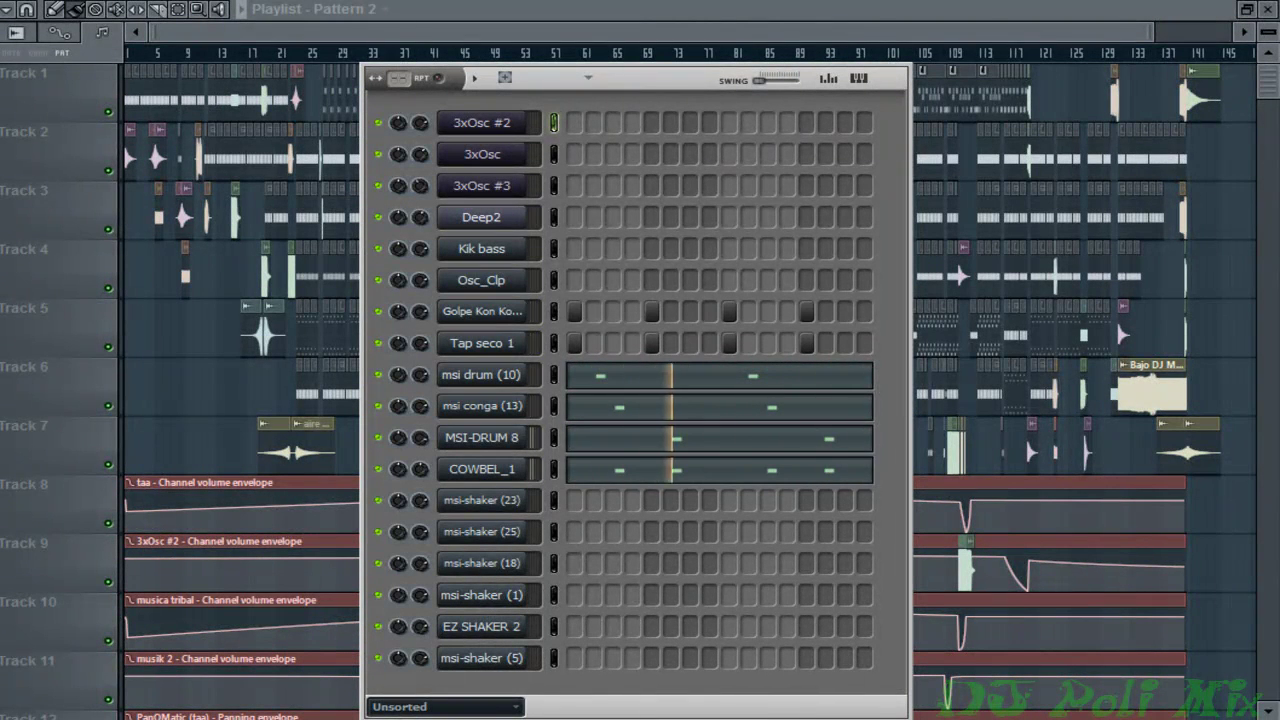
pyautogui.press('KP_Add')
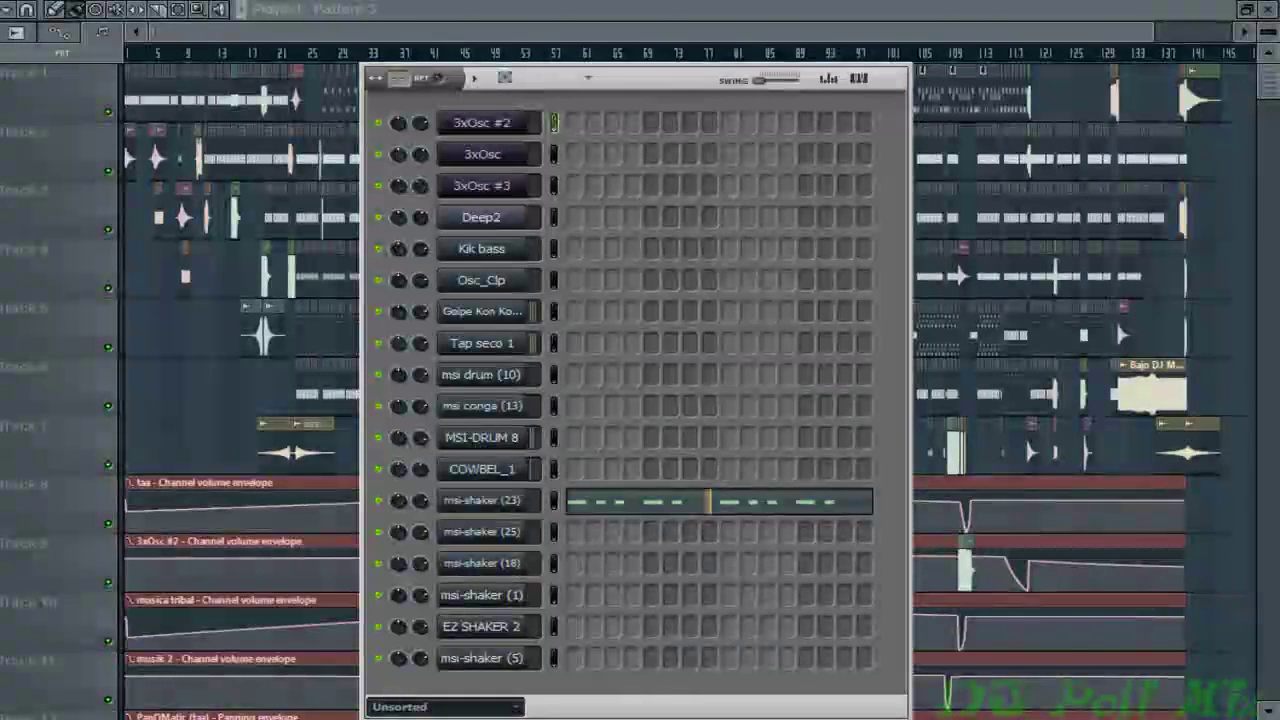
pyautogui.press('KP_Add')
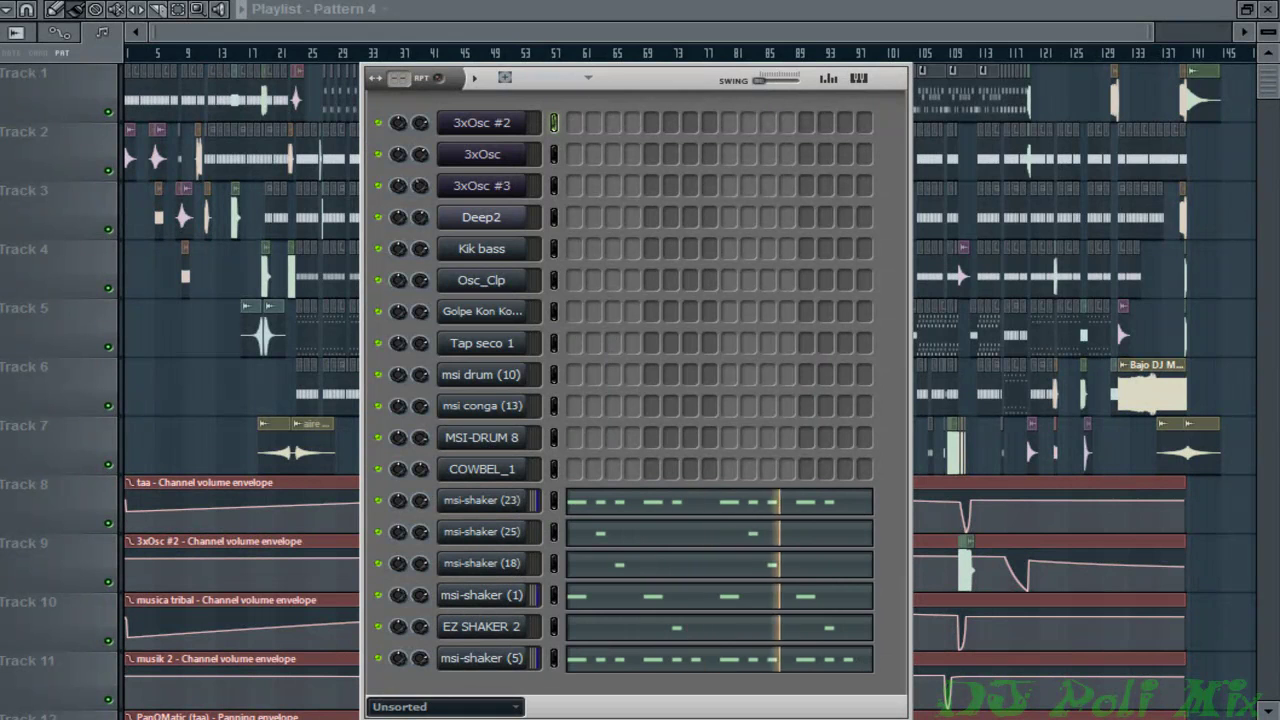
pyautogui.press('KP_Add')
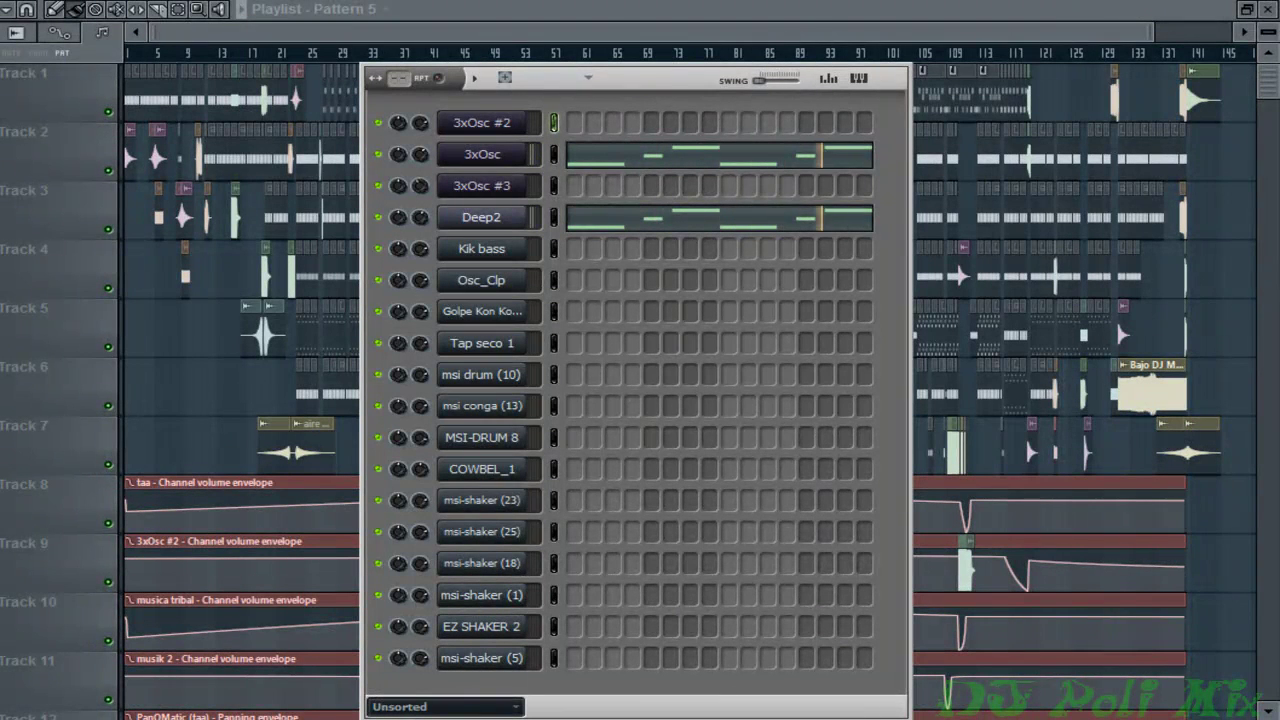
pyautogui.press('KP_Add')
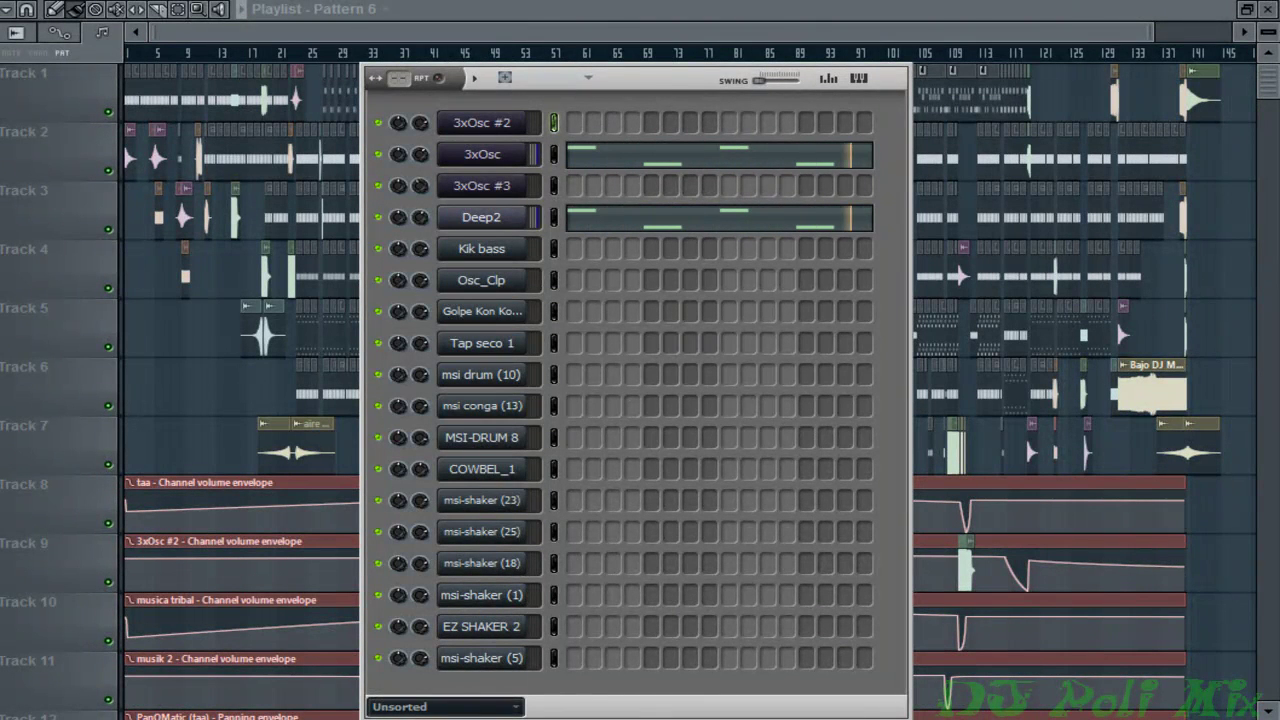
pyautogui.press('KP_Add')
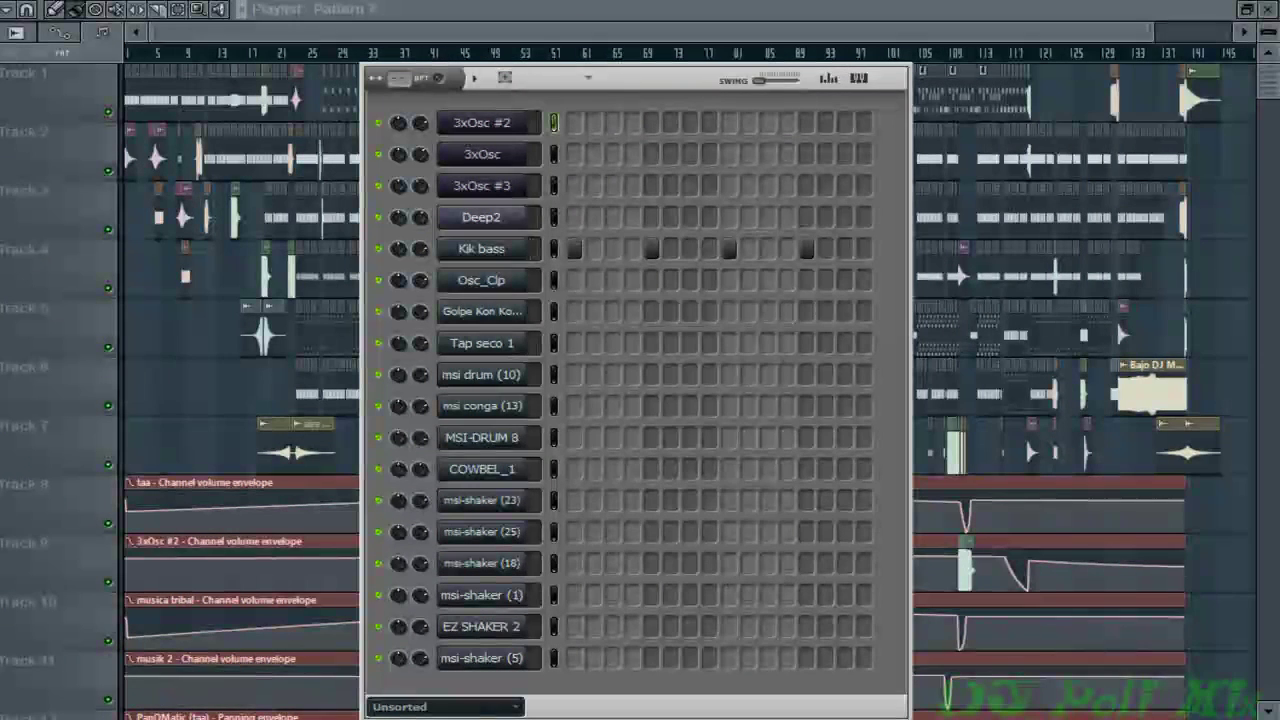
pyautogui.press('KP_Add')
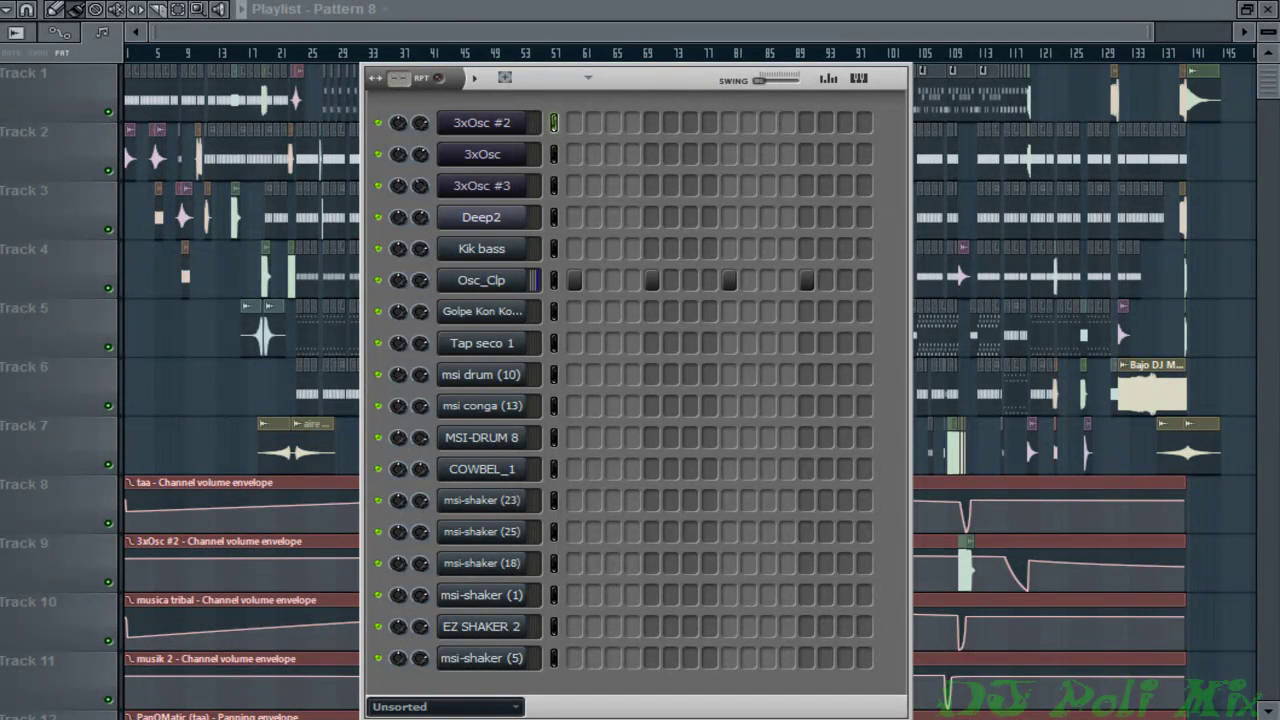
pyautogui.press('KP_Add')
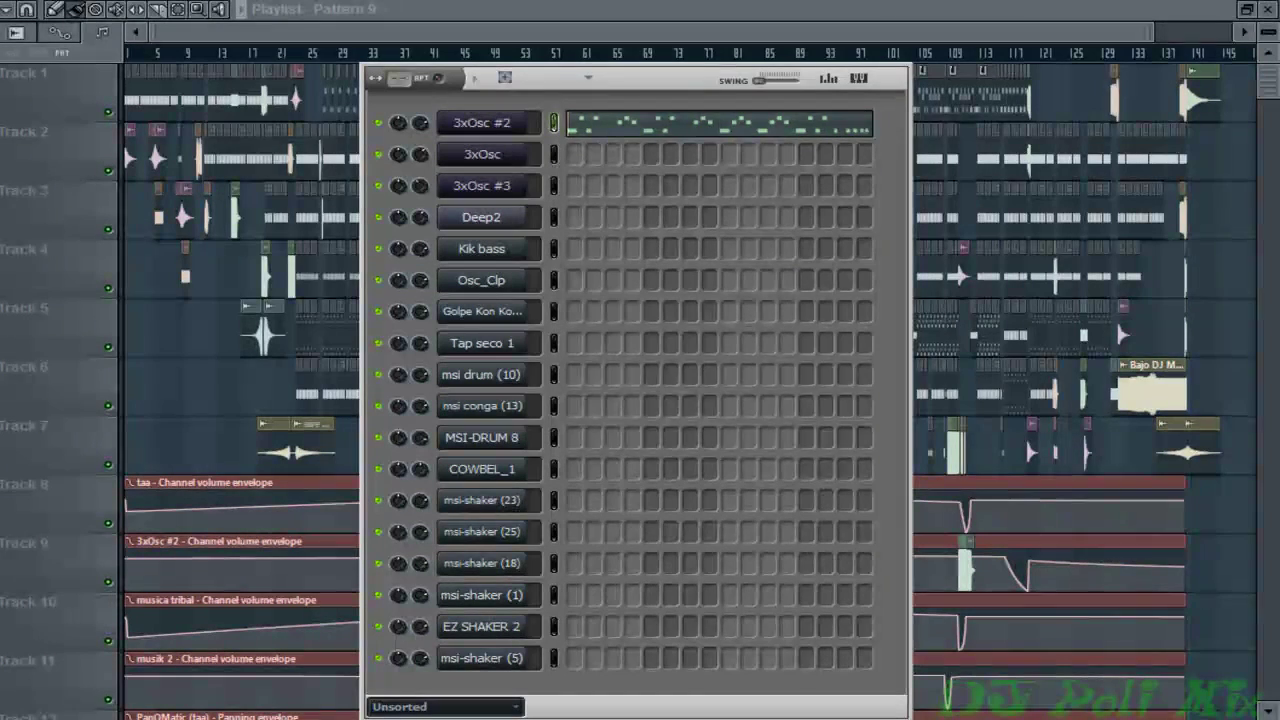
pyautogui.press('KP_Add')
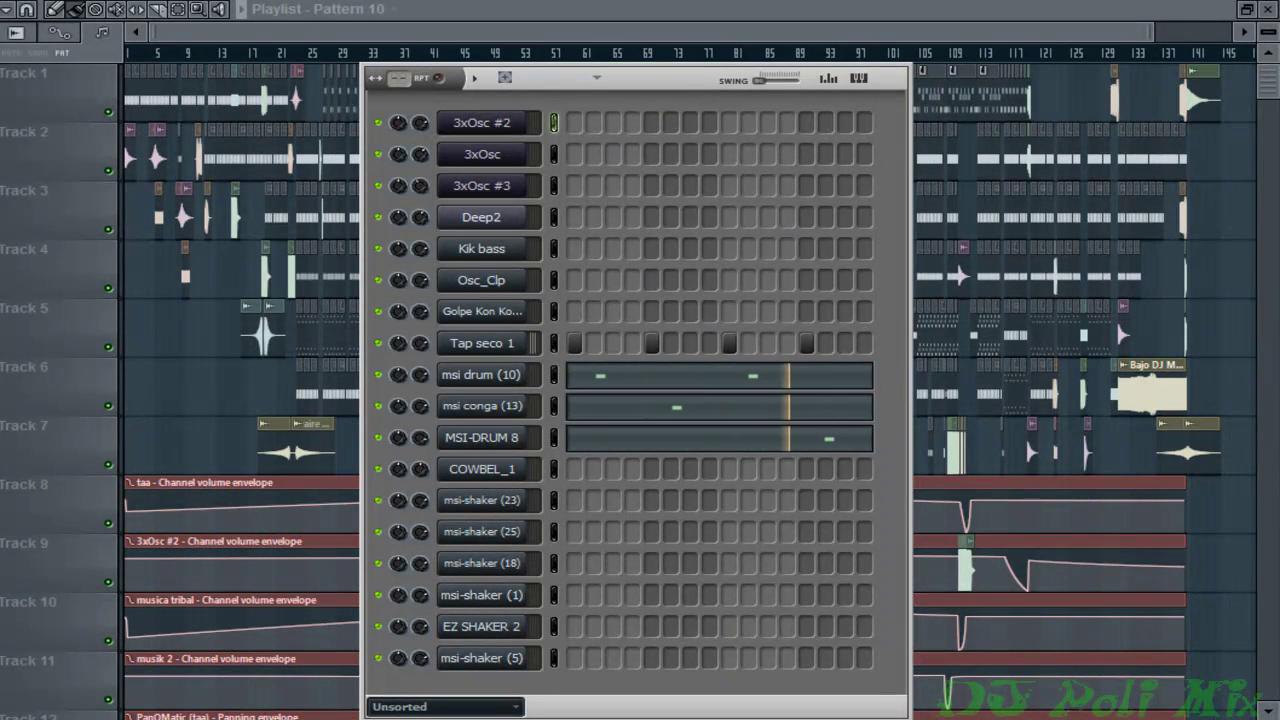
pyautogui.press('KP_Add')
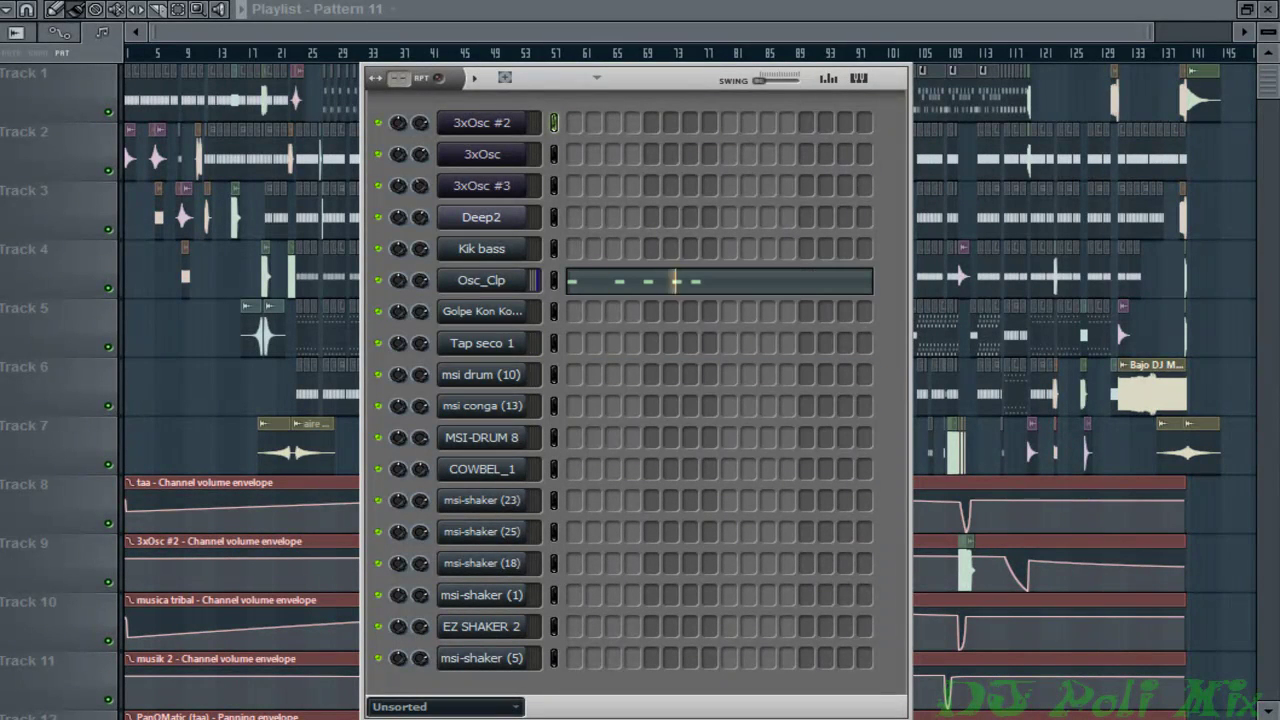
pyautogui.press('KP_Add')
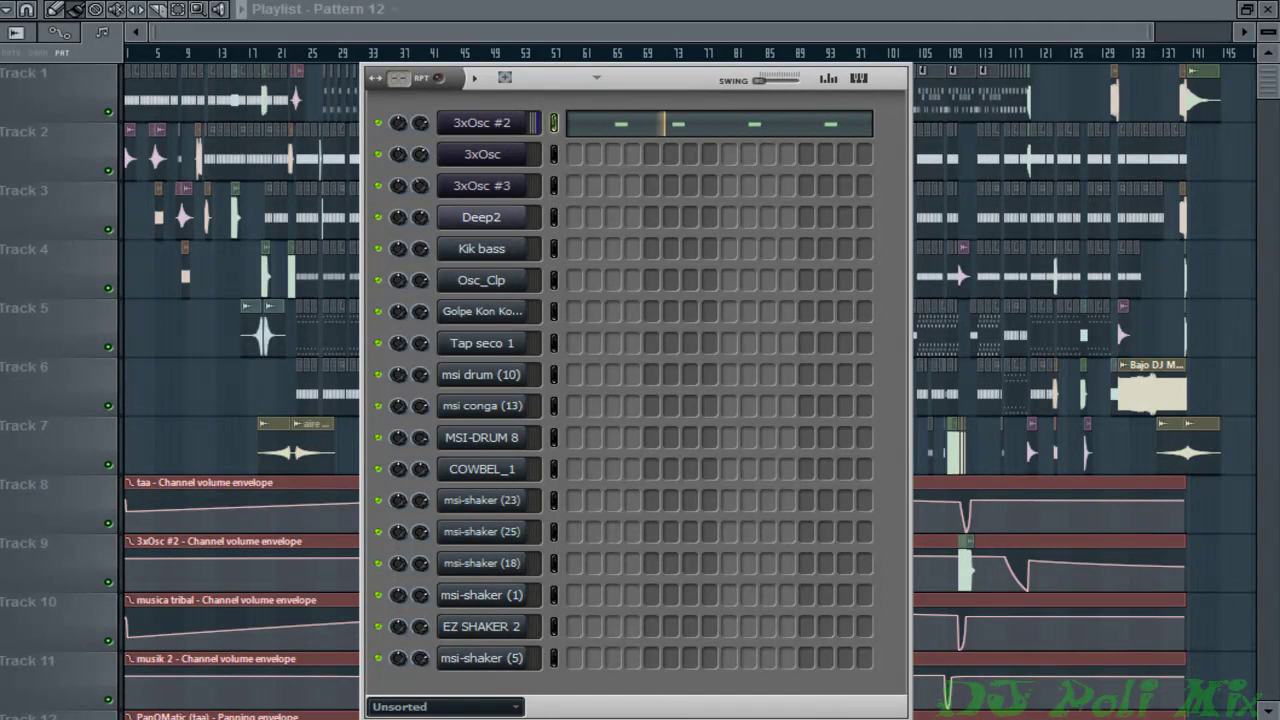
pyautogui.press('KP_Add')
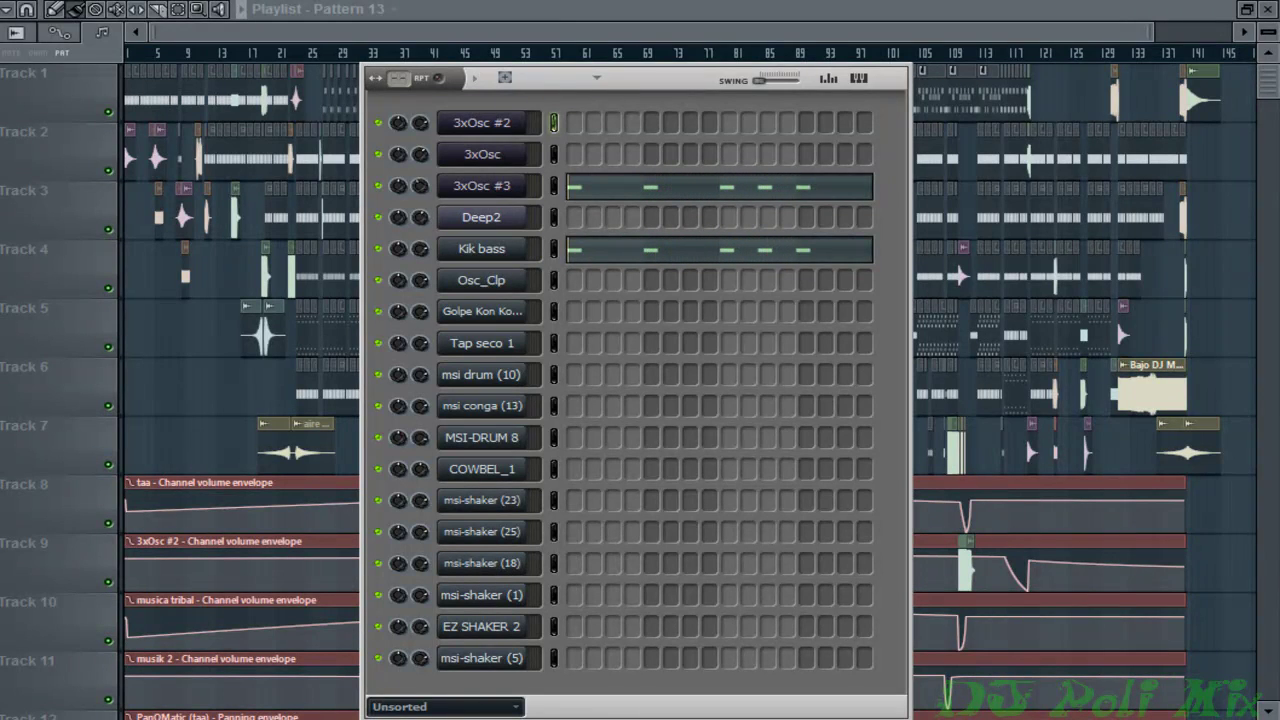
pyautogui.press('KP_Add')
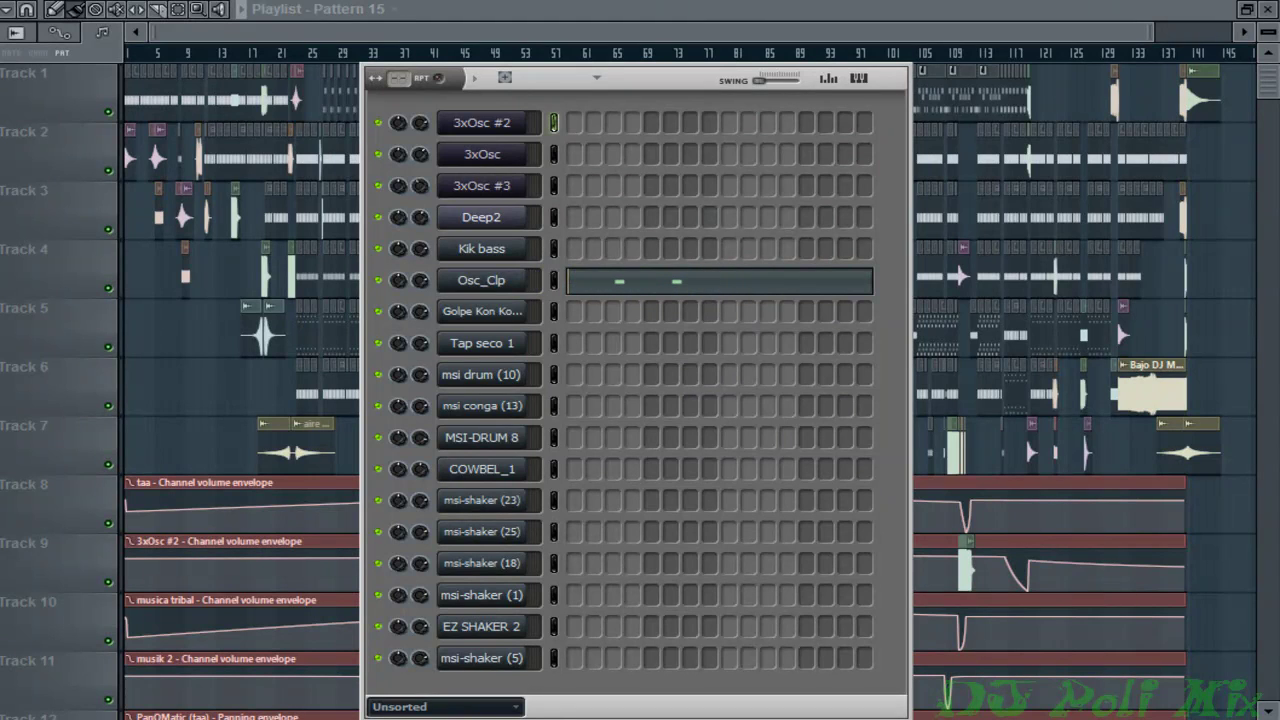
pyautogui.press('KP_Add')
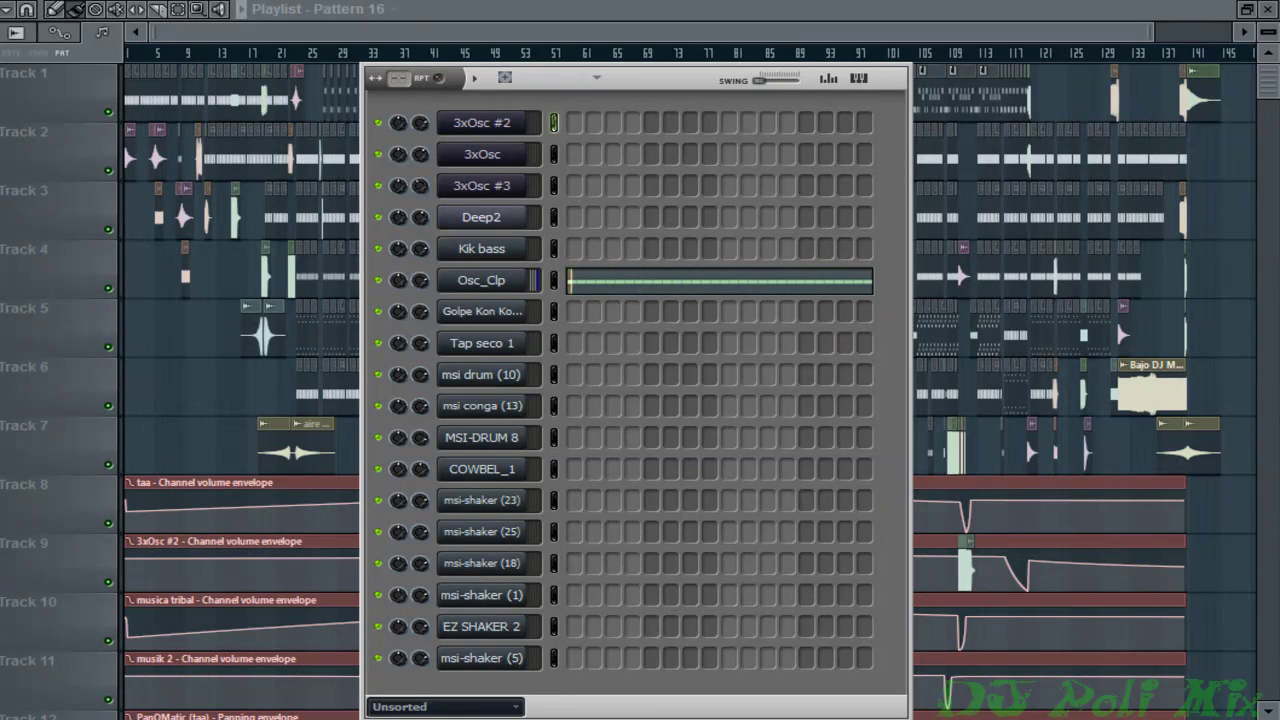
pyautogui.press('KP_Add')
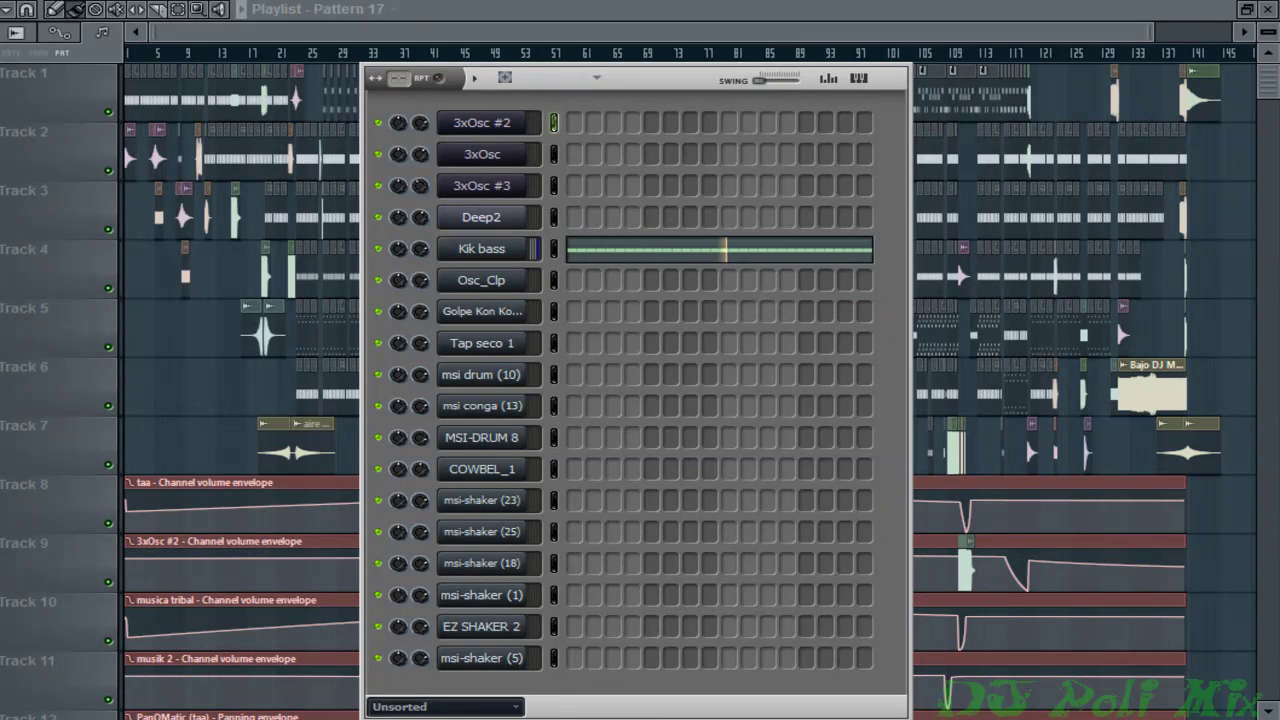
pyautogui.press('KP_Add')
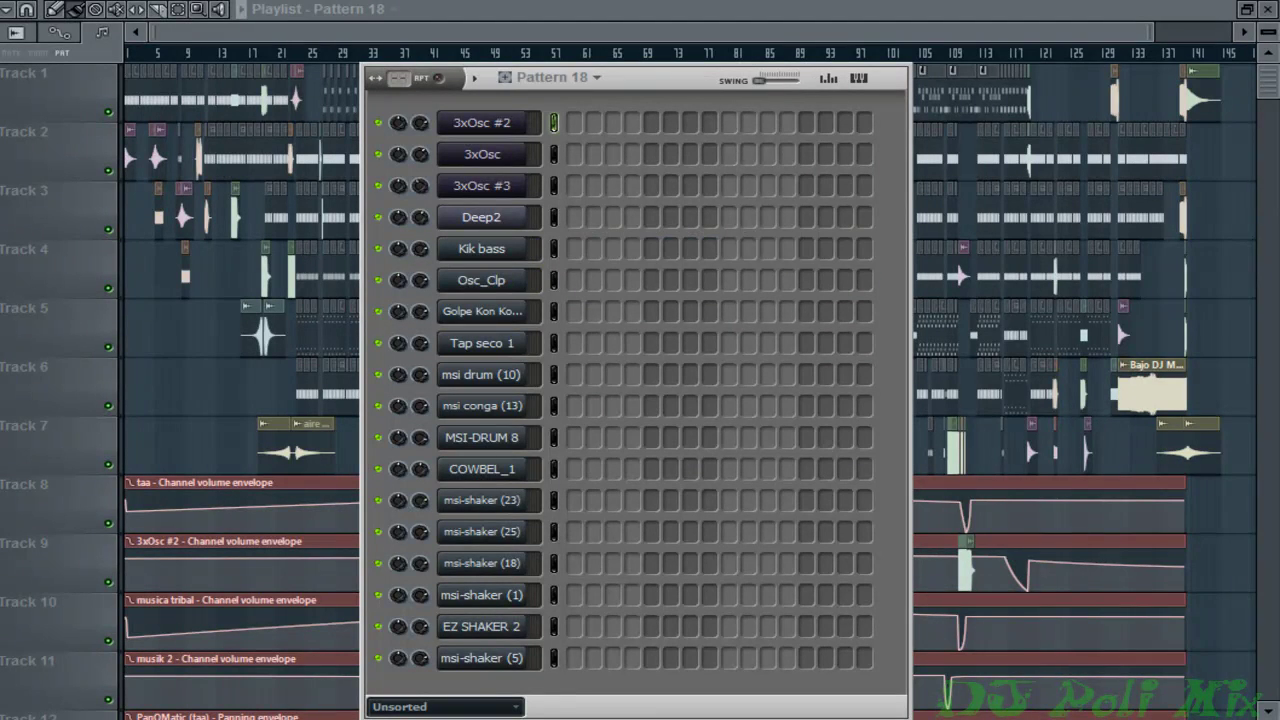
pyautogui.press('KP_Subtract')
pyautogui.press('KP_Subtract')
pyautogui.press('KP_Subtract')
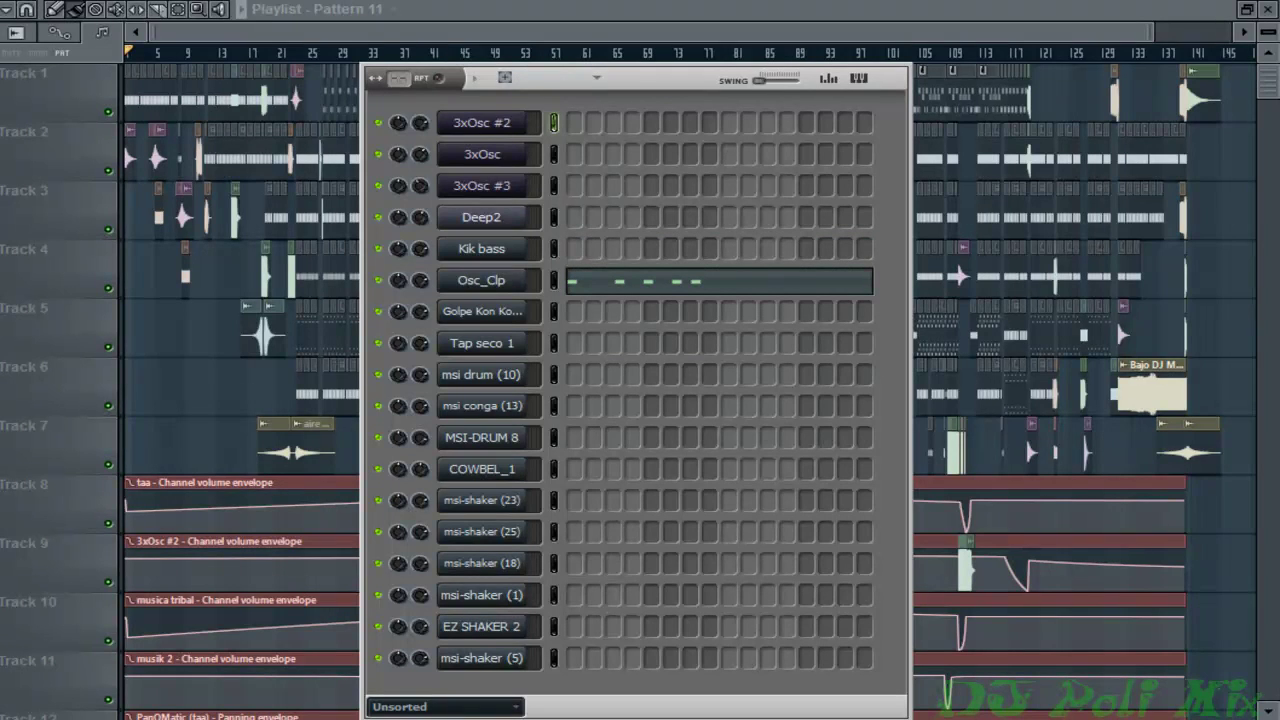
# Play the finished song from its start with the channel rack hidden, and examine the intro clips up to about bar 16
pyautogui.press('space')
pyautogui.press('F6')
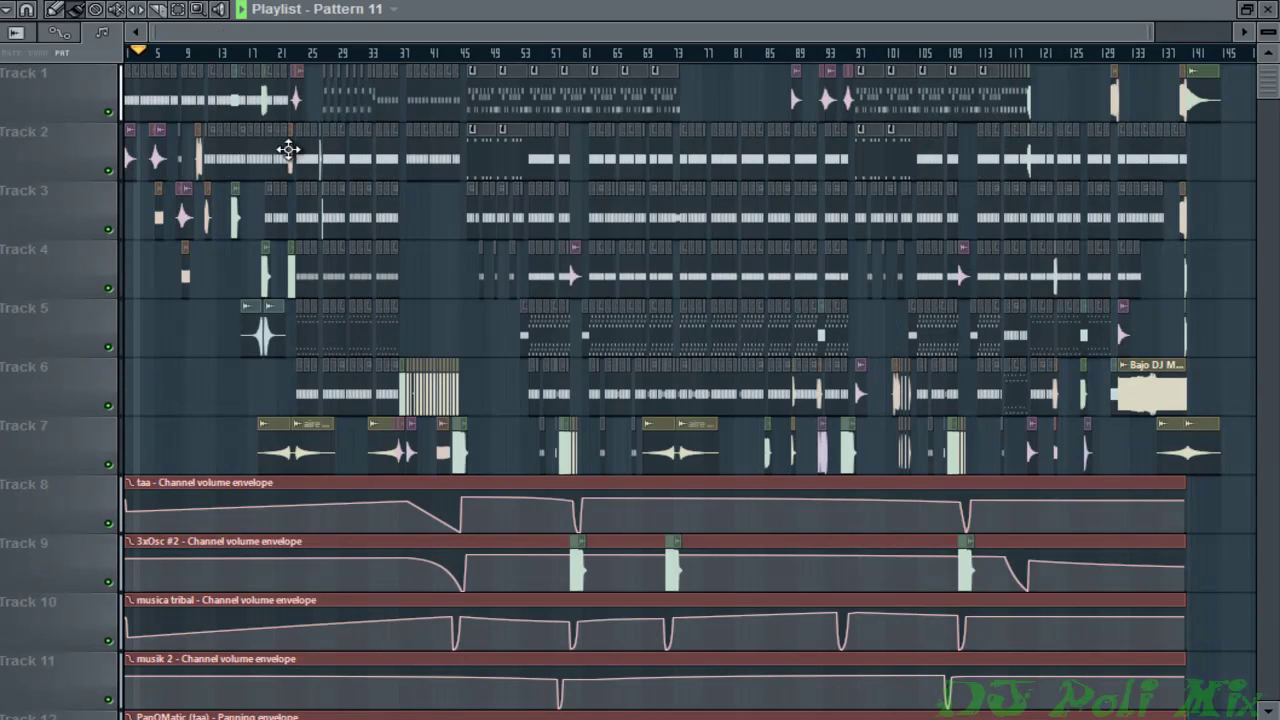
pyautogui.scroll(5, 288, 150)
pyautogui.moveTo(357, 34); pyautogui.dragTo(140, 38)
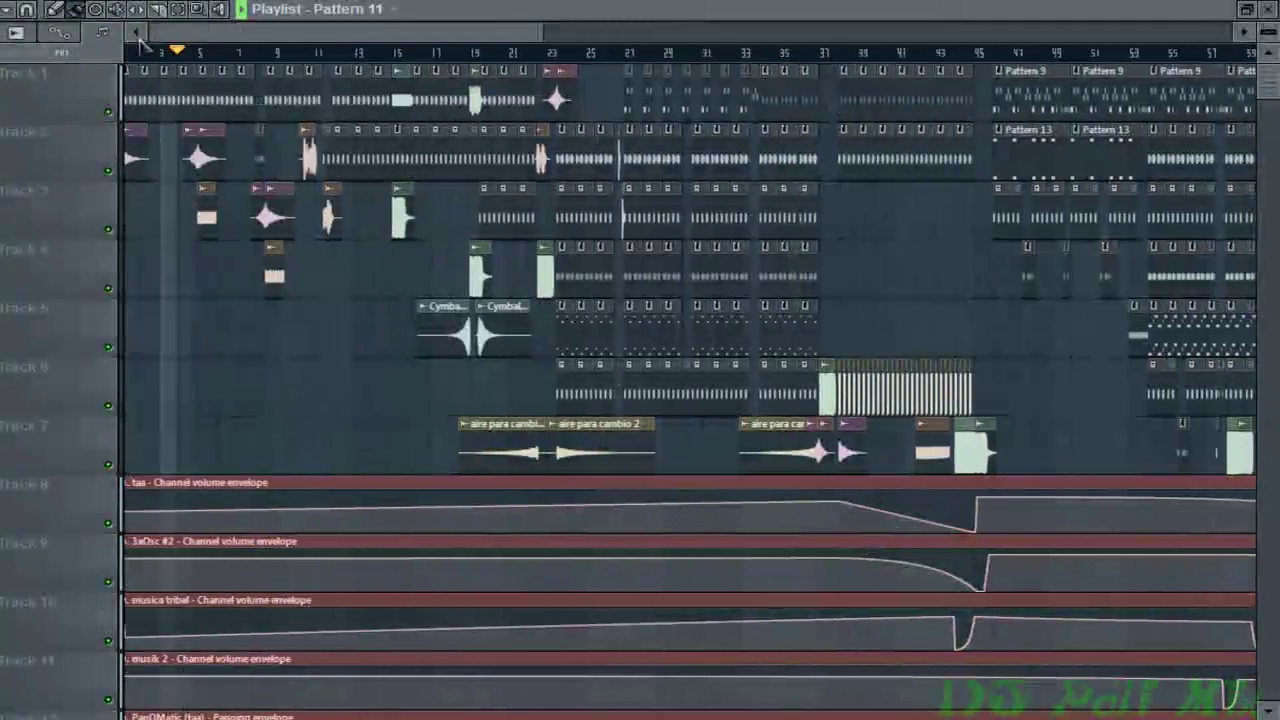
pyautogui.scroll(5, 250, 200)
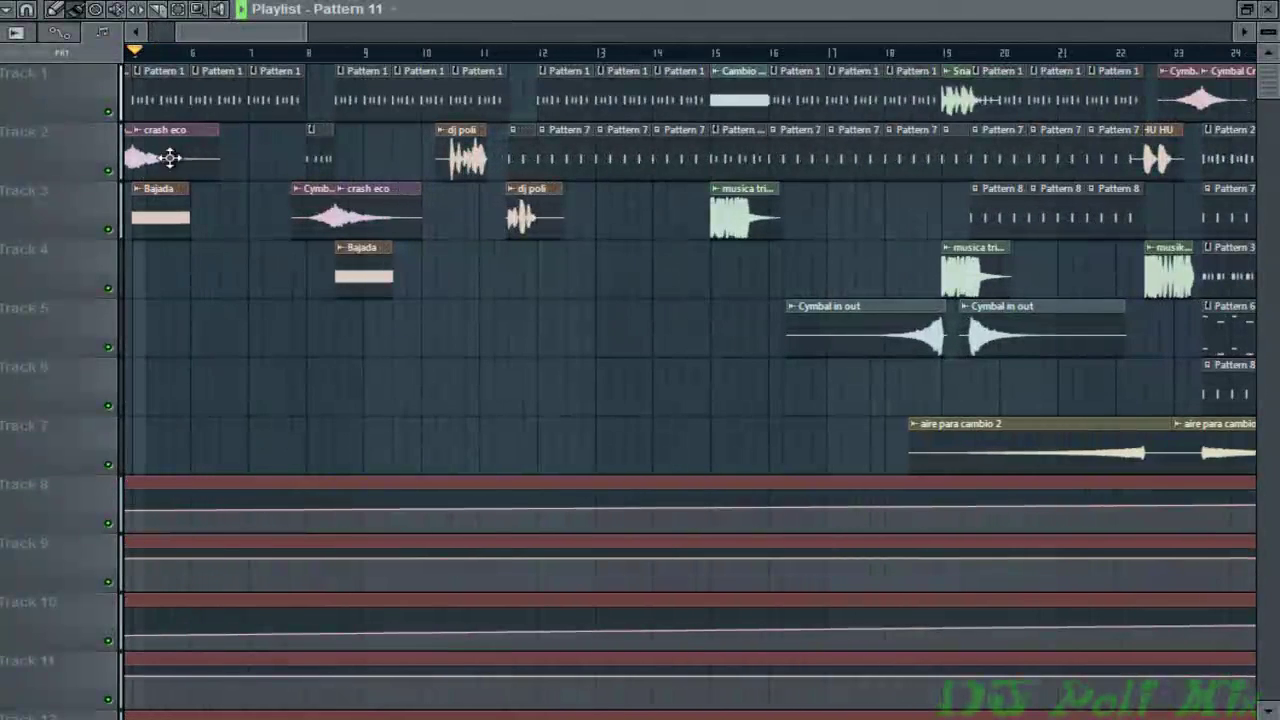
pyautogui.moveTo(256, 31); pyautogui.dragTo(226, 30)
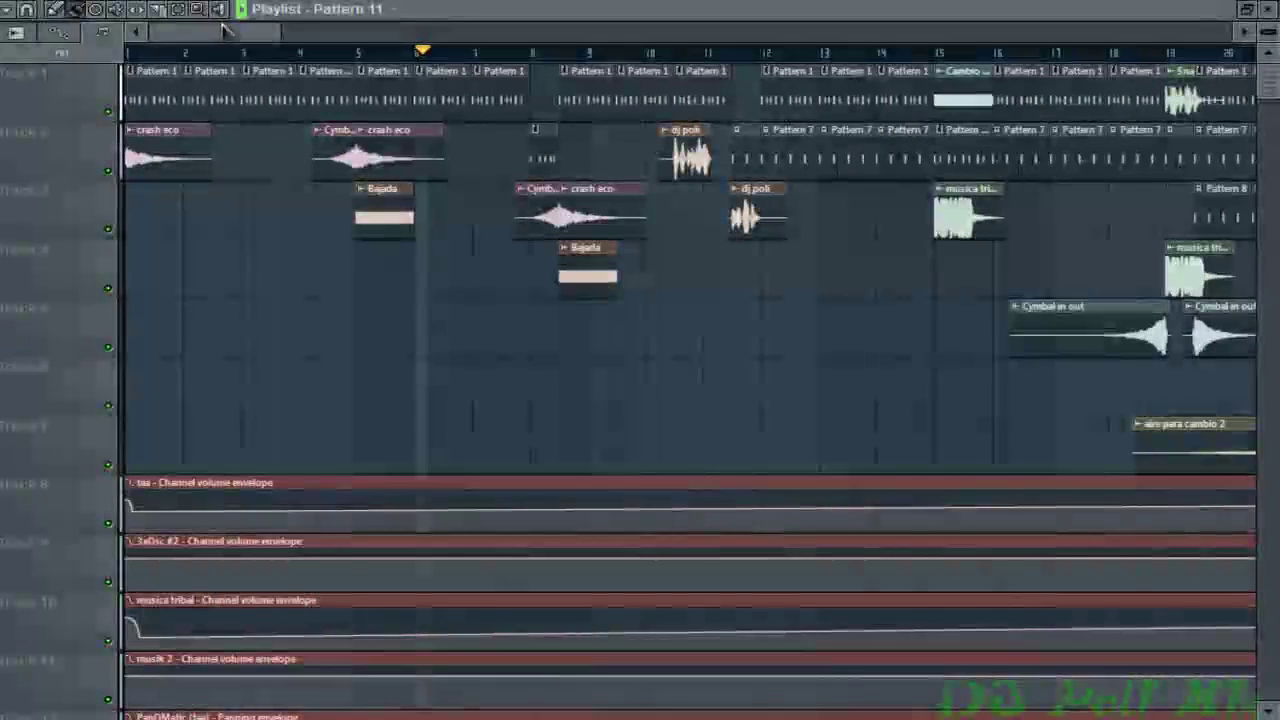
pyautogui.scroll(2, 338, 87)
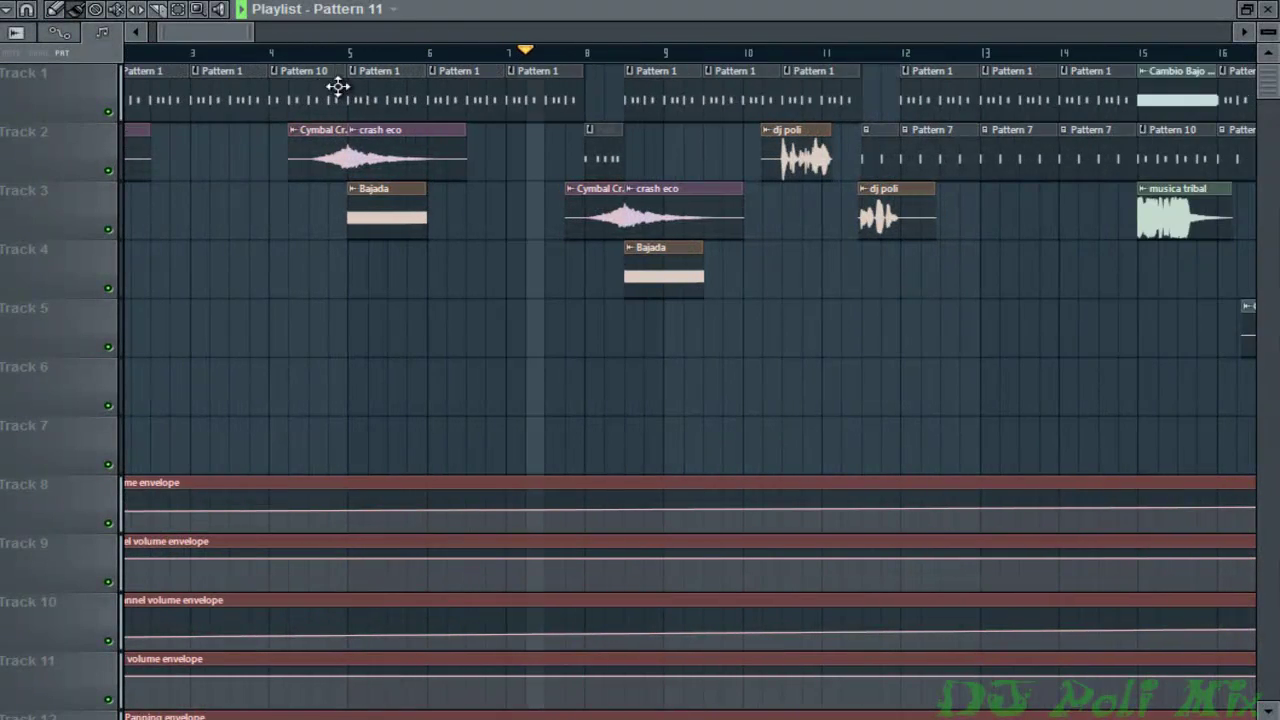
# Follow the song's playback from about bar 13 to past bar 105 with reduced track height, examining its transitions and volume envelopes
pyautogui.moveTo(225, 32); pyautogui.dragTo(306, 49)
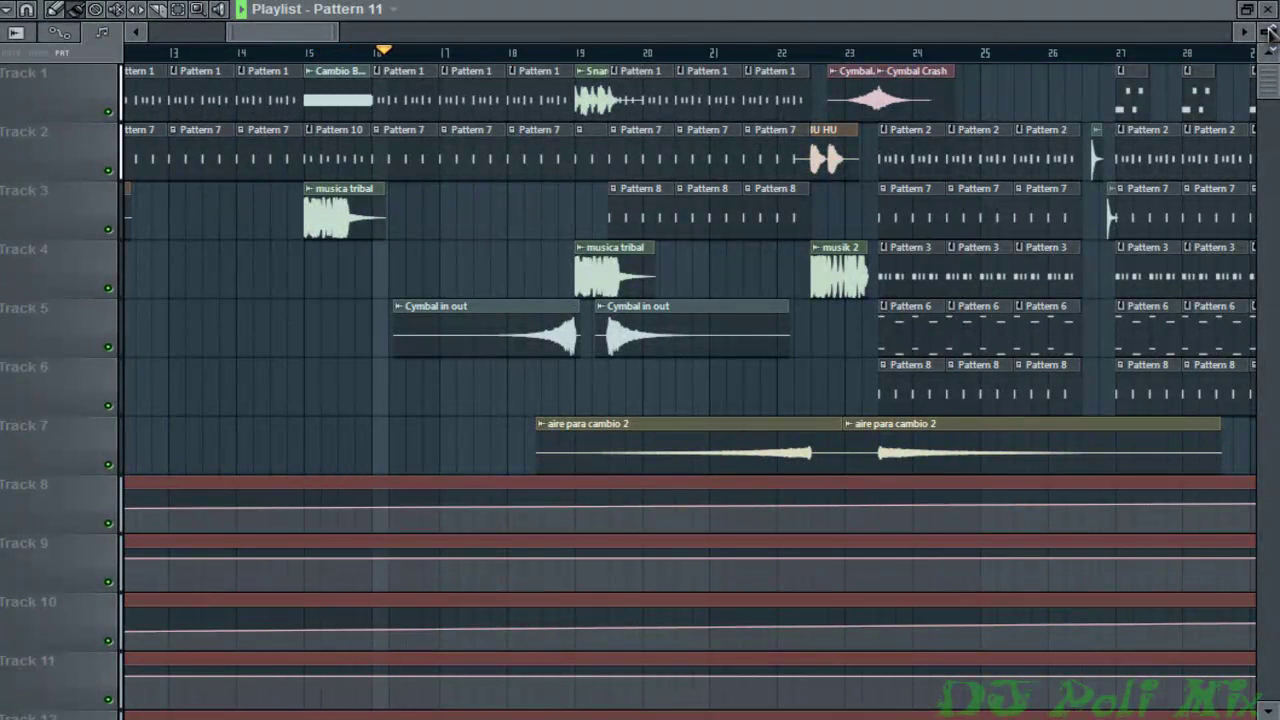
pyautogui.moveTo(1271, 30); pyautogui.dragTo(1271, 20)
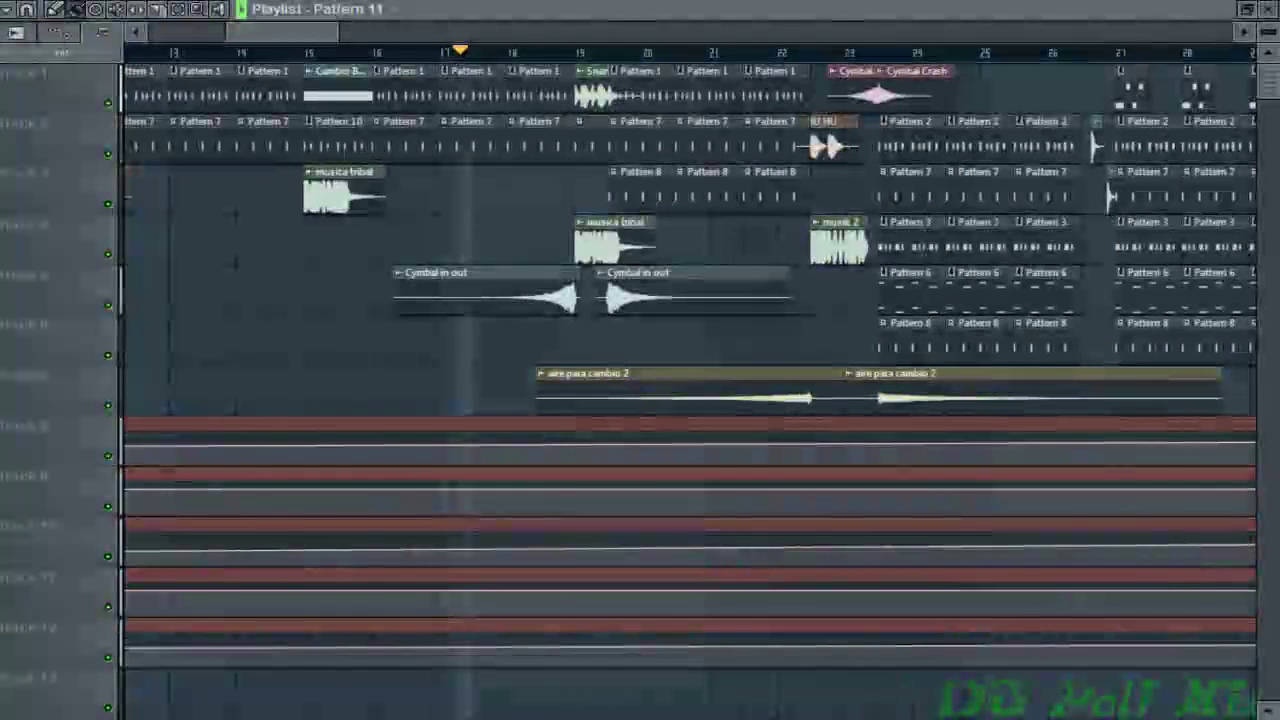
pyautogui.moveTo(293, 40); pyautogui.dragTo(416, 48)
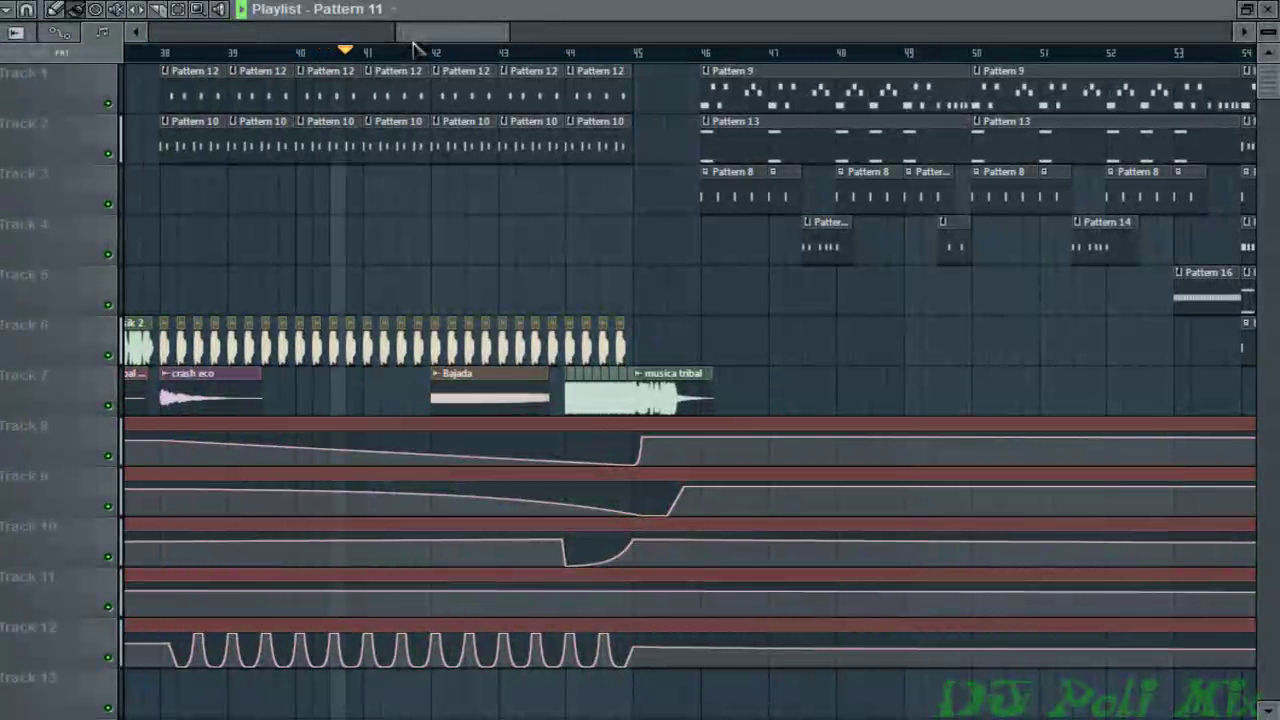
pyautogui.moveTo(414, 44); pyautogui.dragTo(512, 45)
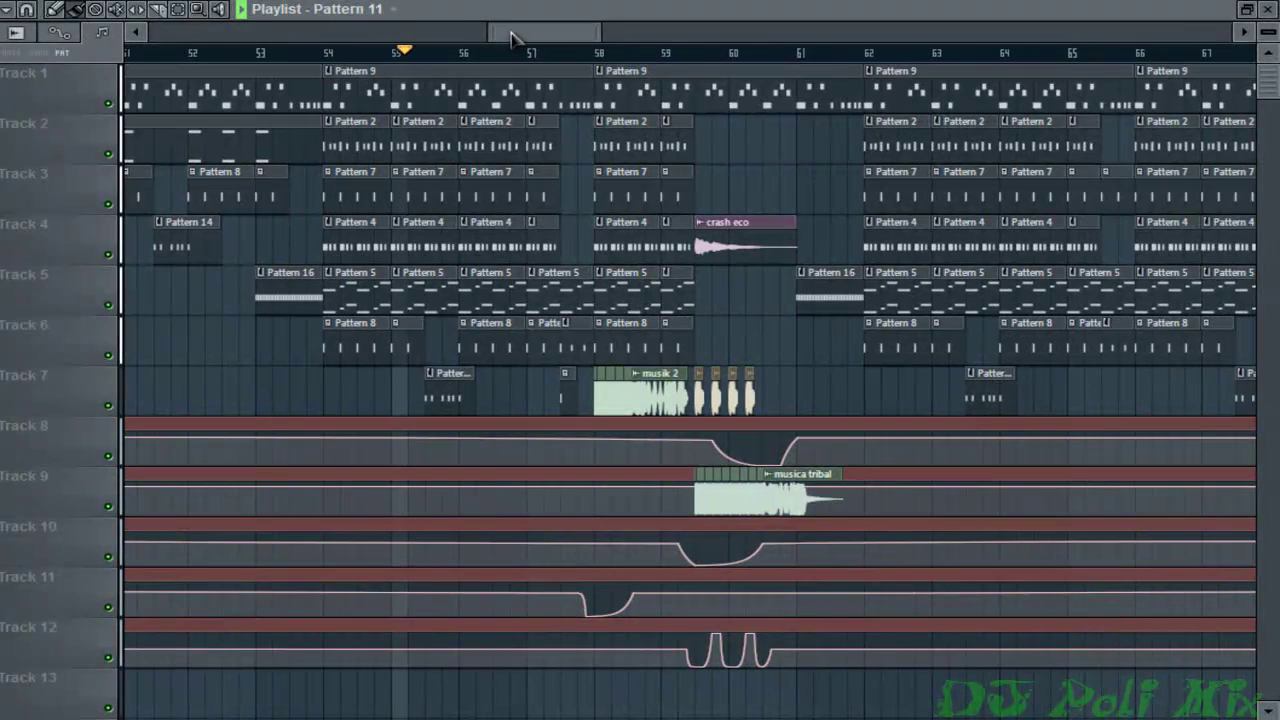
pyautogui.moveTo(510, 38); pyautogui.dragTo(603, 37)
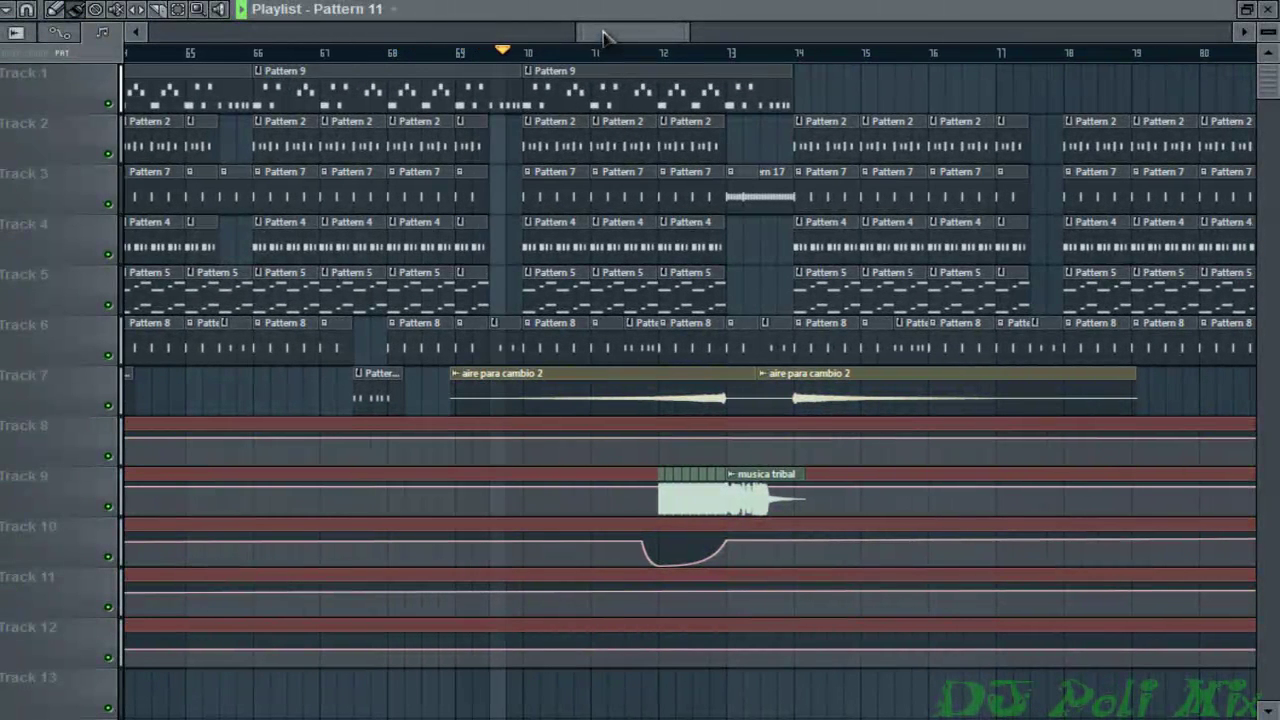
pyautogui.moveTo(603, 37); pyautogui.dragTo(625, 37)
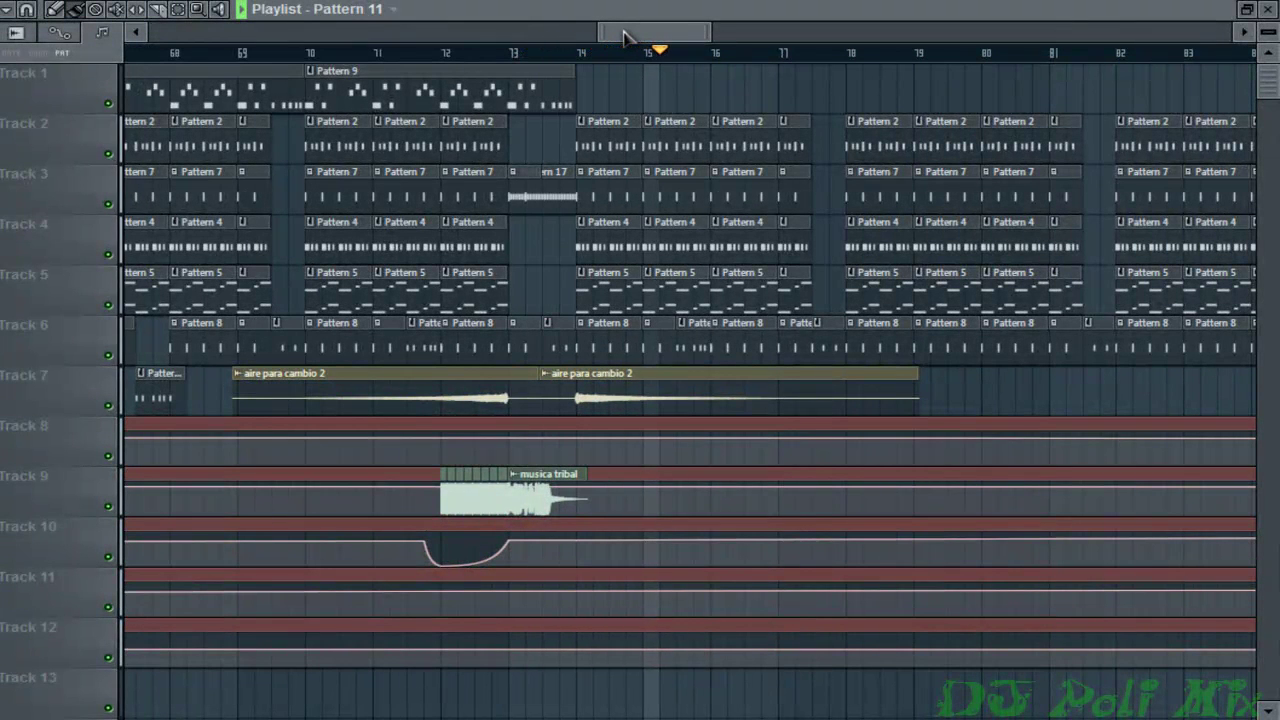
pyautogui.moveTo(622, 37); pyautogui.dragTo(899, 50)
pyautogui.scroll(-1, 728, 65)
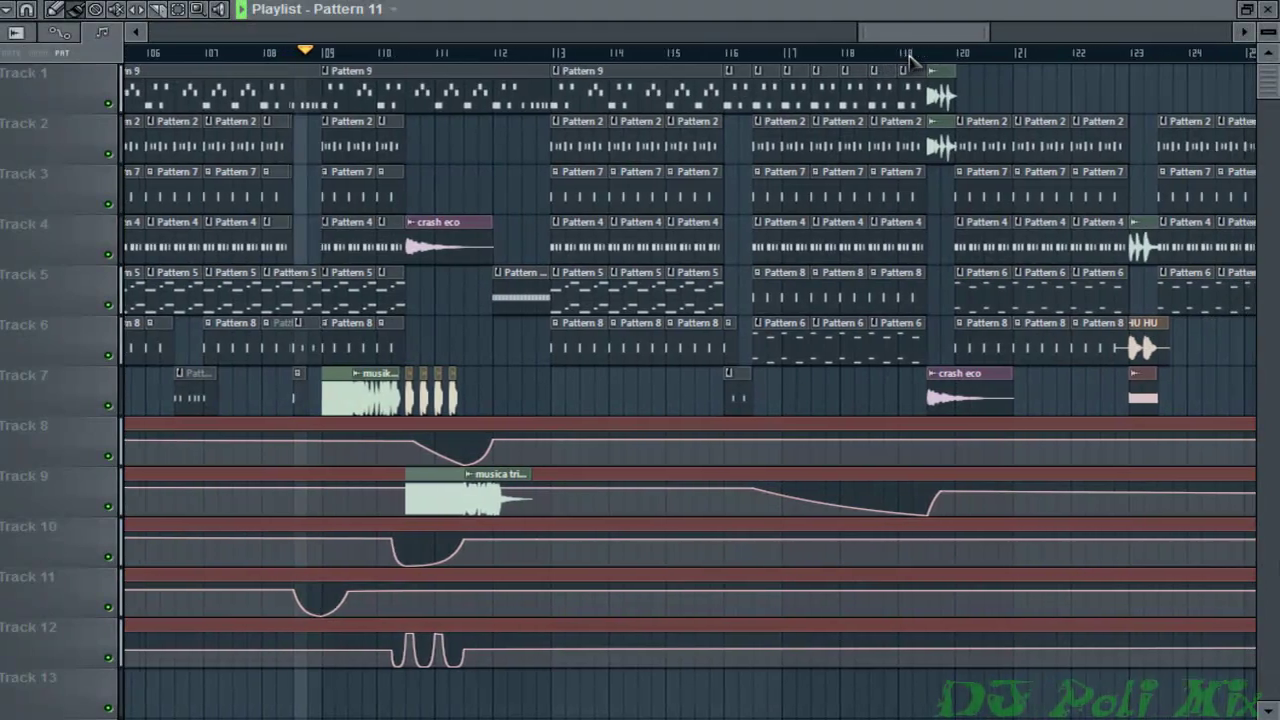
# Follow the song's playback from about bar 108 to its end near bar 145, examining the closing clips and envelopes, and stop it
pyautogui.scroll(5, 331, 463)
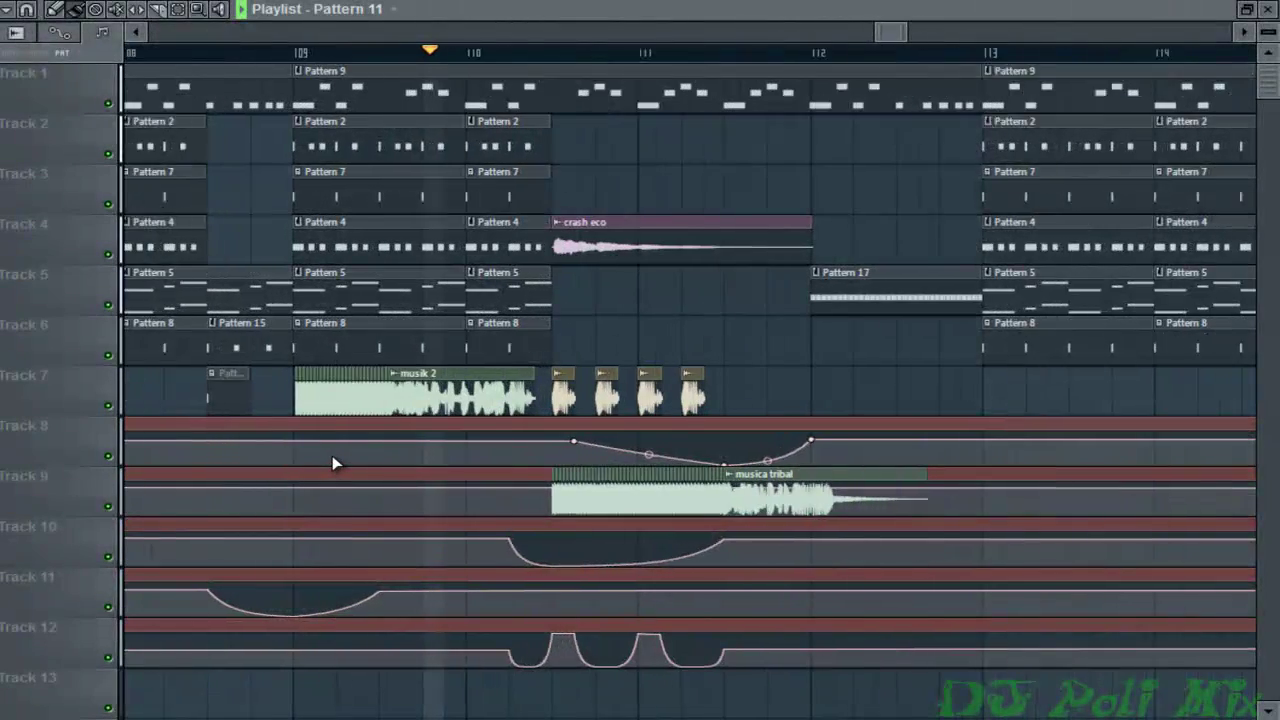
pyautogui.moveTo(893, 35); pyautogui.dragTo(908, 36)
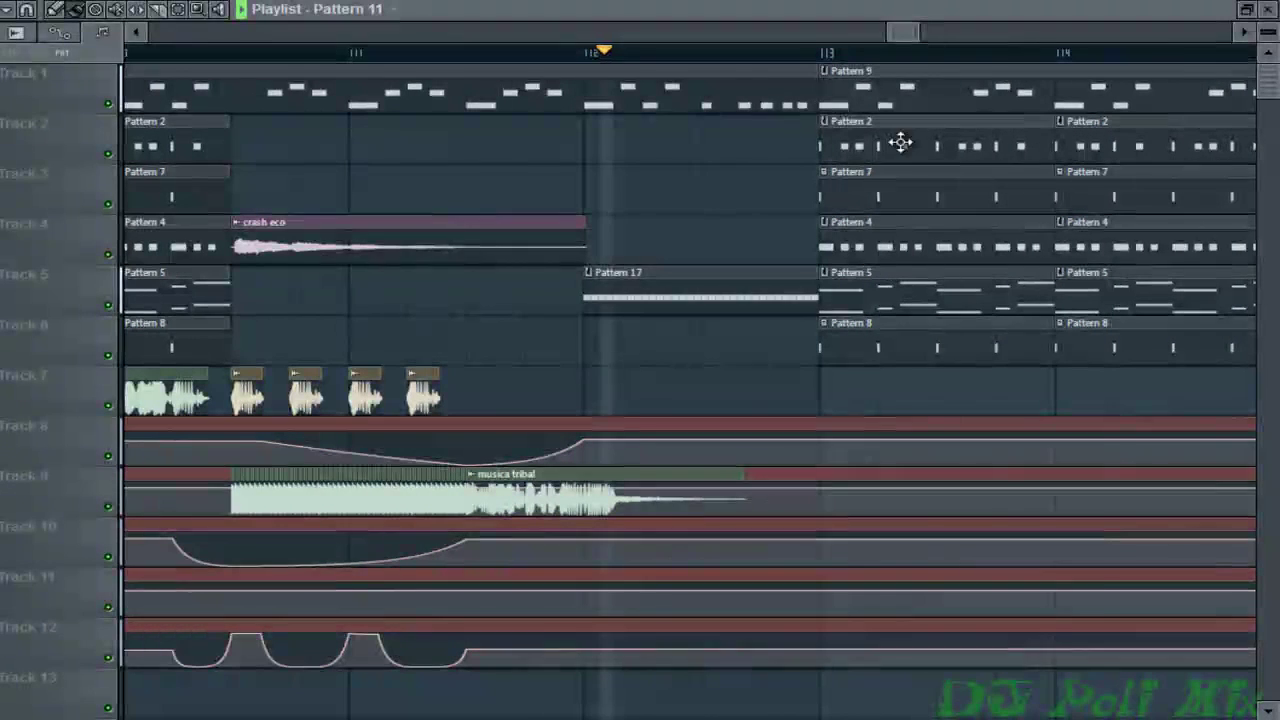
pyautogui.scroll(-5, 722, 243)
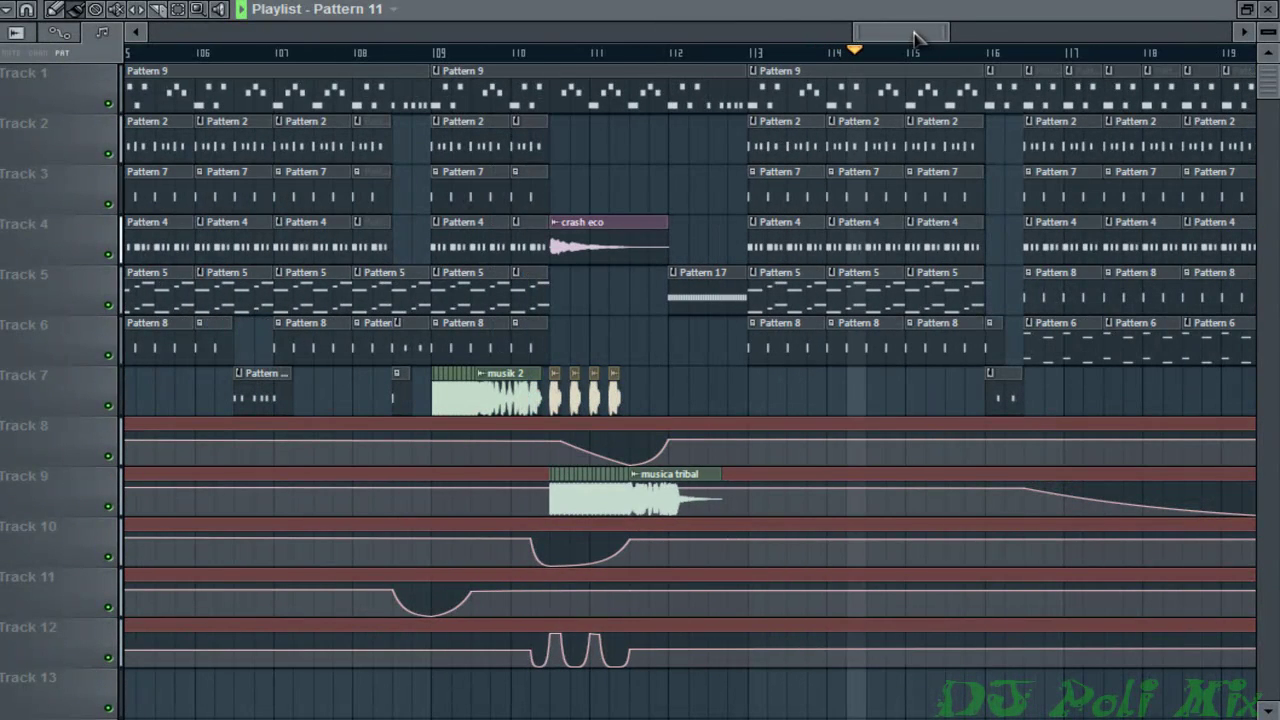
pyautogui.moveTo(913, 37); pyautogui.dragTo(980, 38)
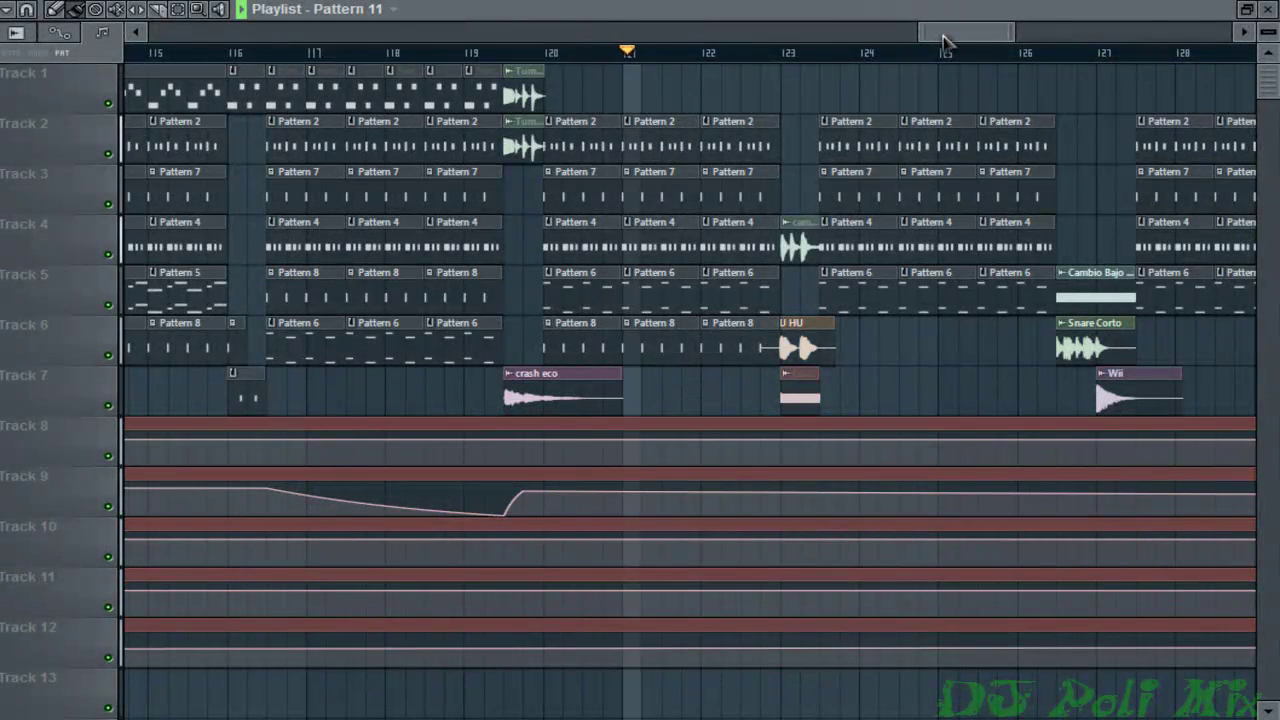
pyautogui.moveTo(945, 38); pyautogui.dragTo(1095, 40)
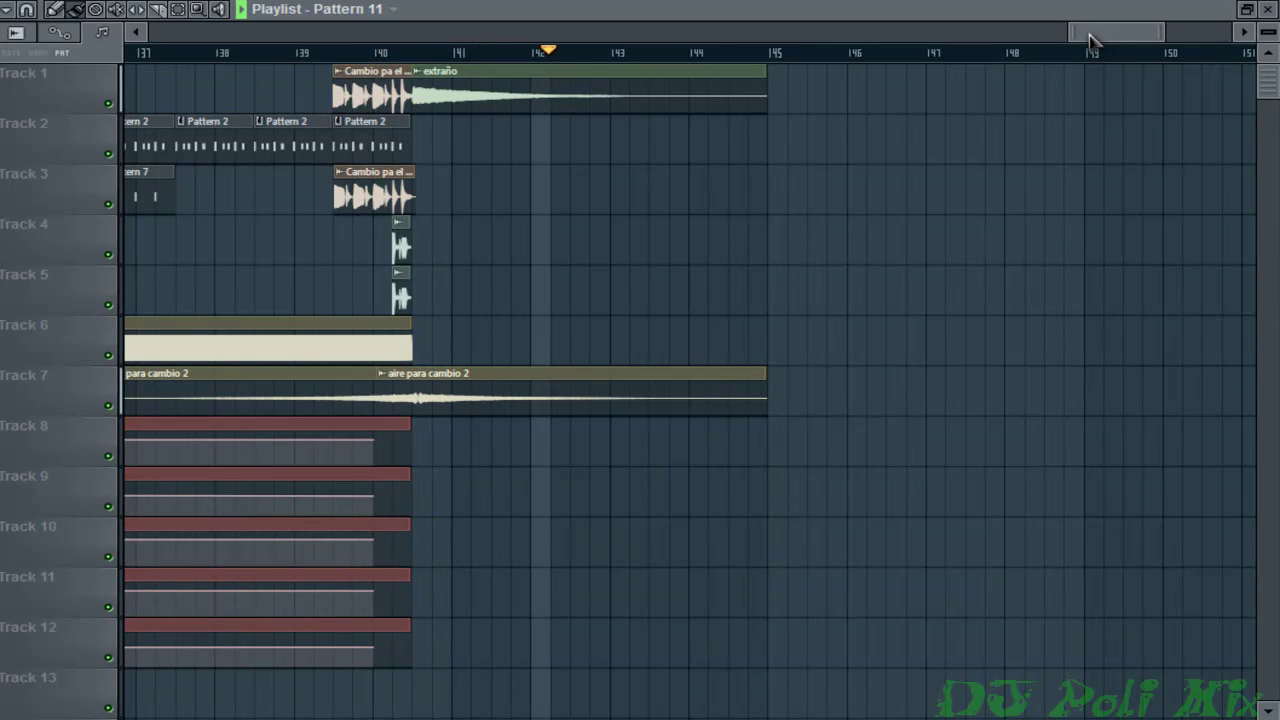
pyautogui.moveTo(1090, 38); pyautogui.dragTo(1052, 37)
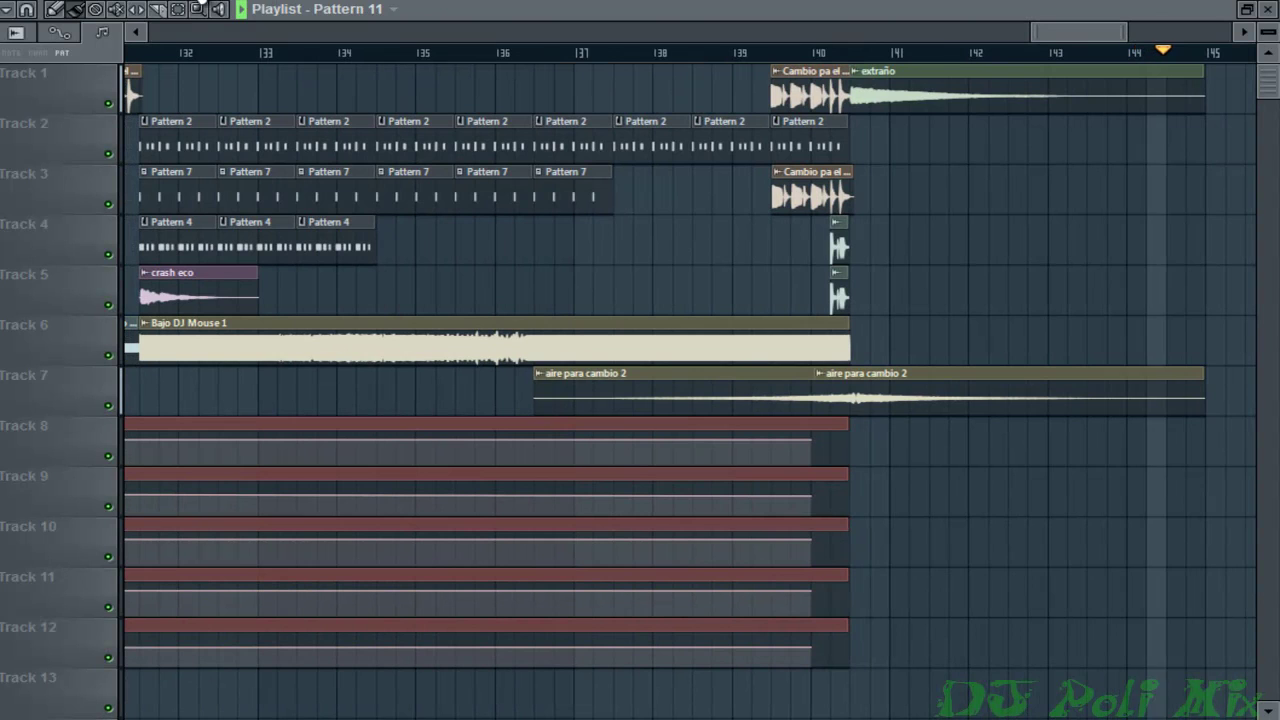
pyautogui.press('space')
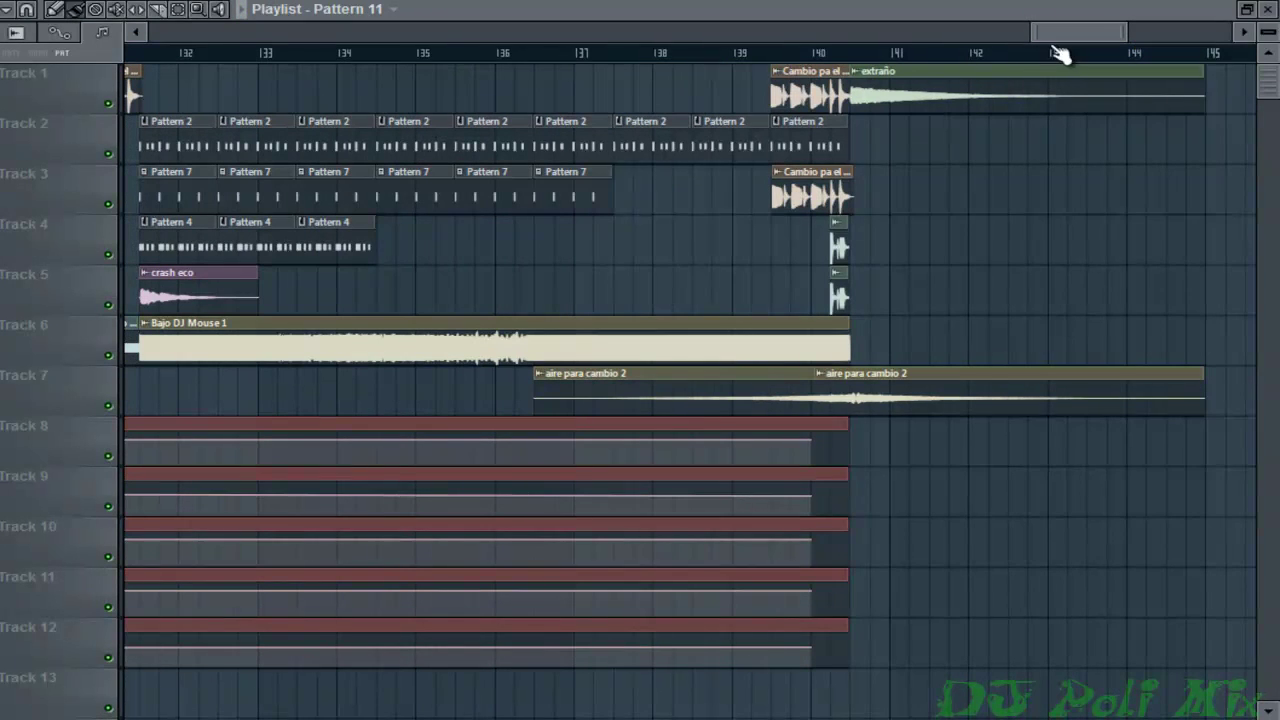
# Collapse the Projects folder and the Tribal library folder in the browser, and close the browser
pyautogui.moveTo(1075, 42); pyautogui.dragTo(70, 477)
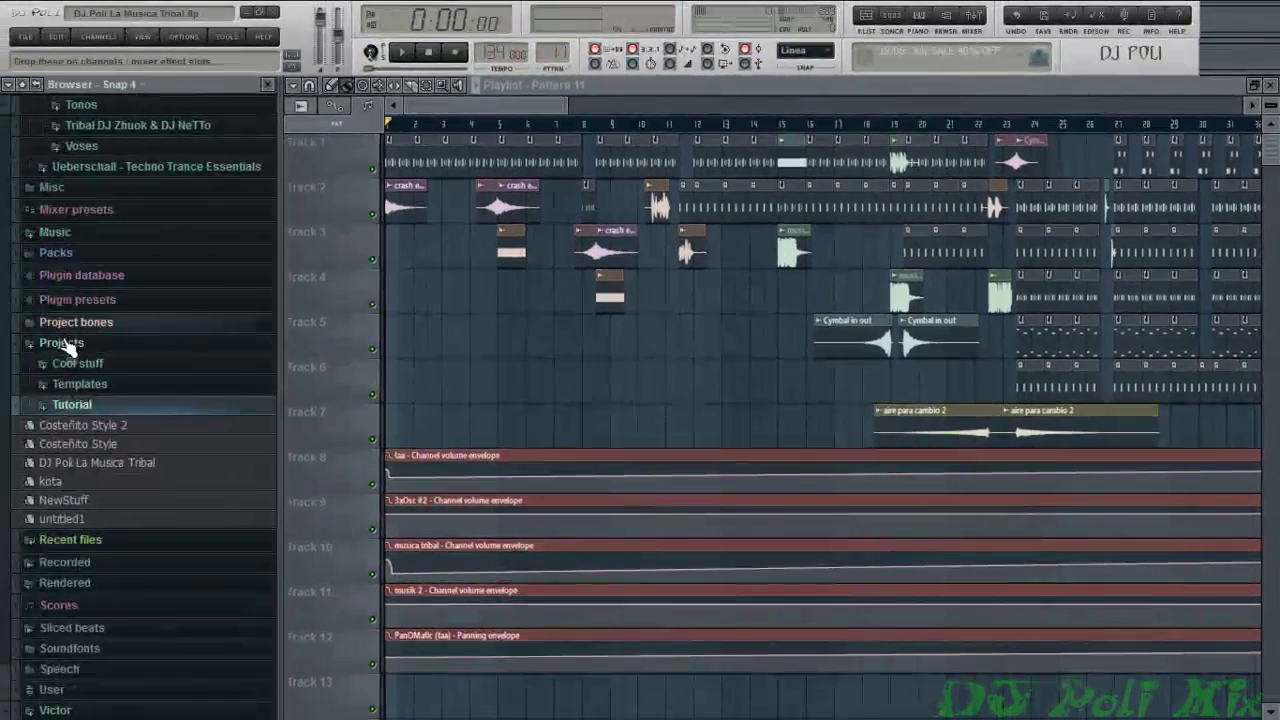
pyautogui.click(34, 334)
pyautogui.scroll(8, 77, 350)
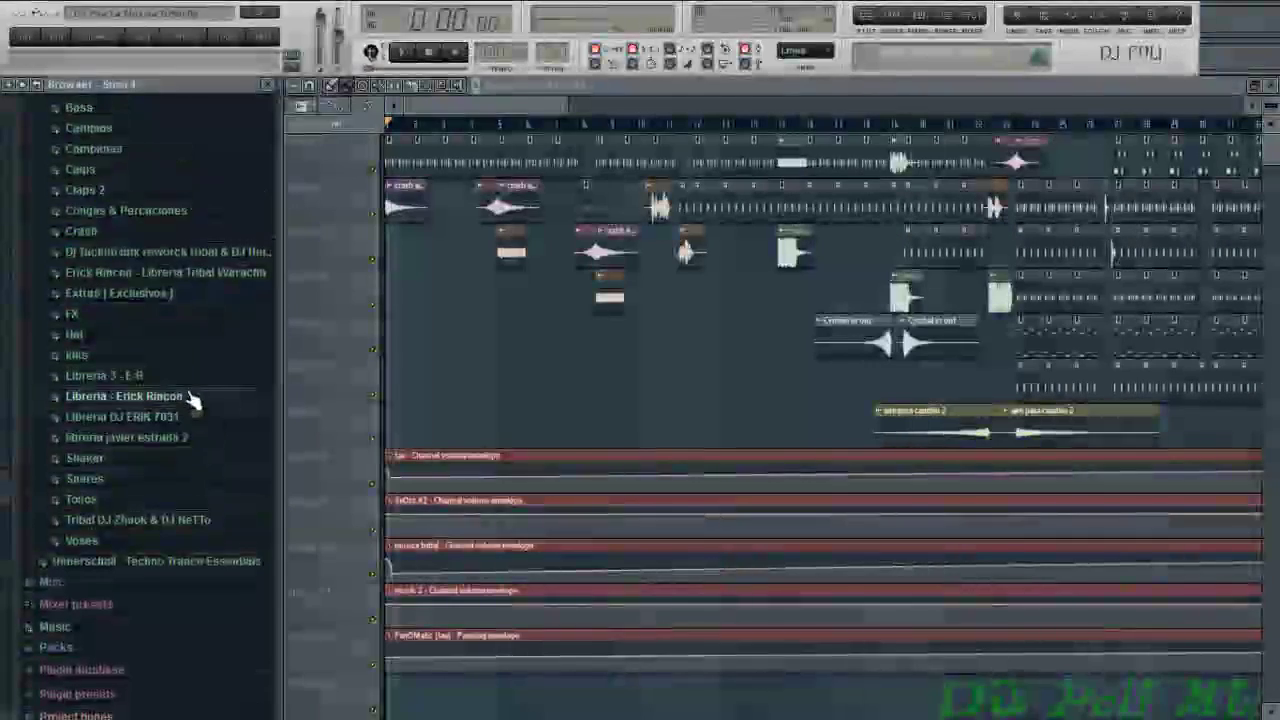
pyautogui.click(52, 358)
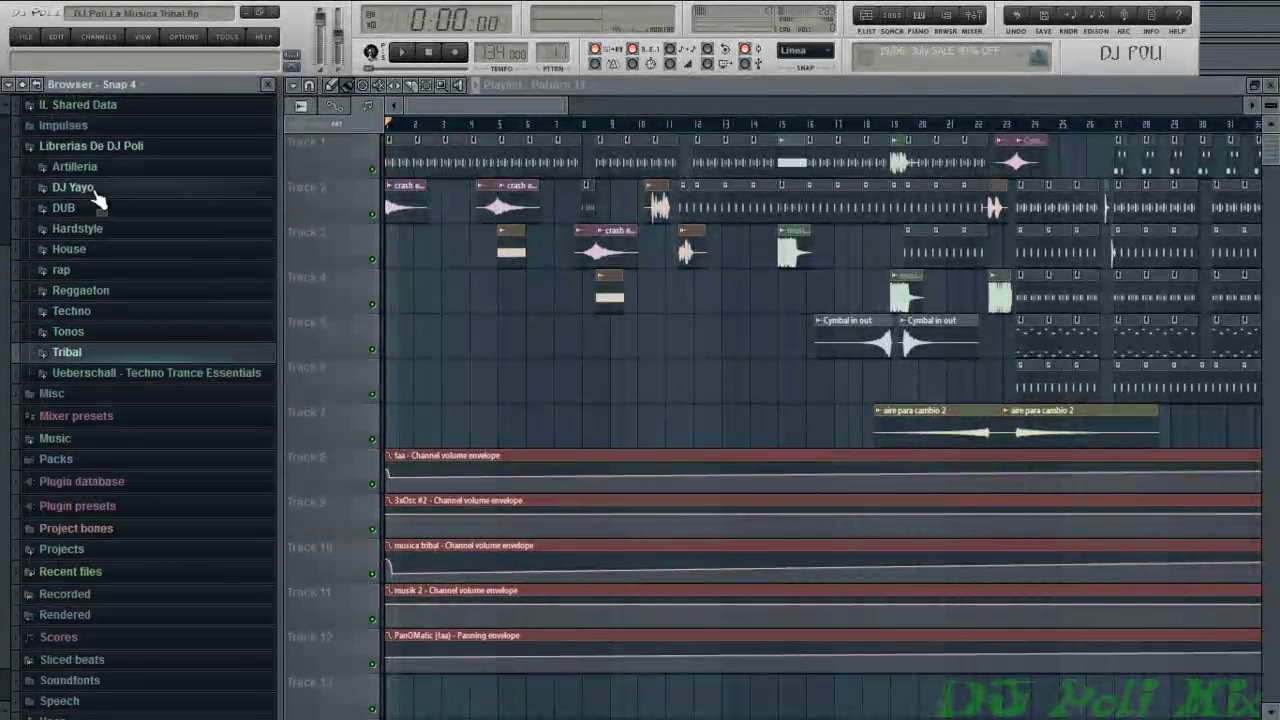
pyautogui.scroll(3, 94, 150)
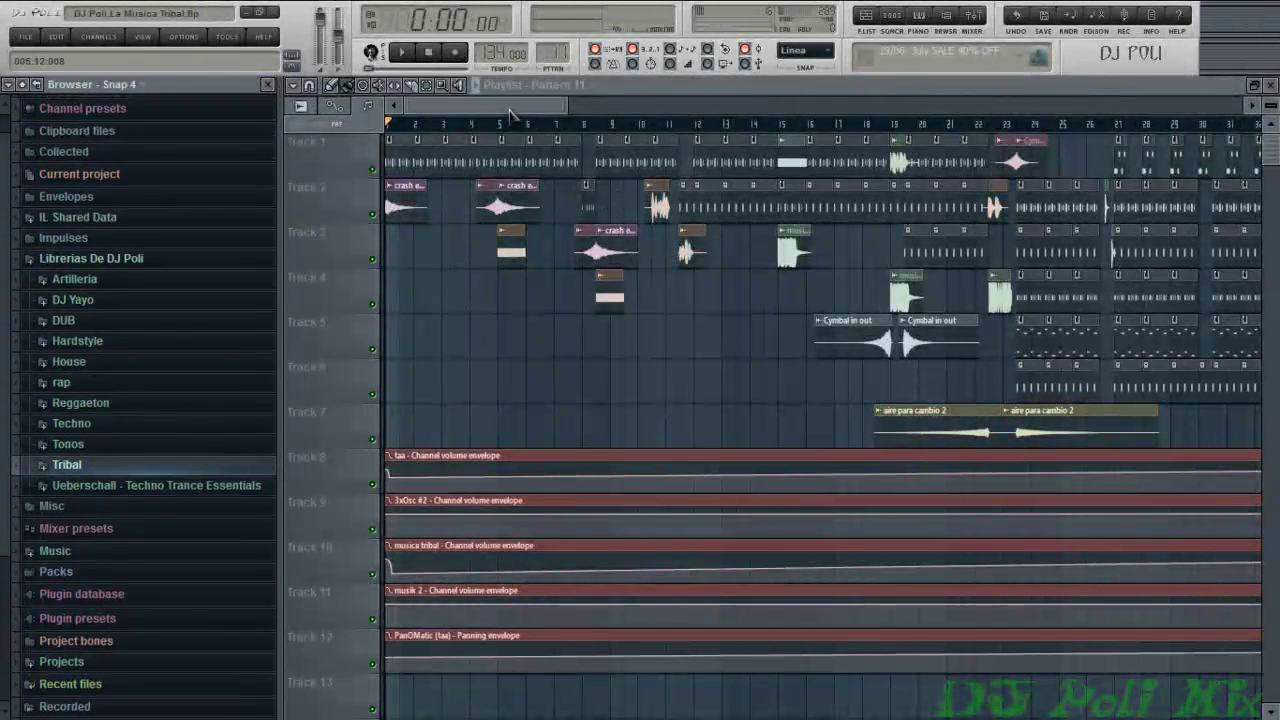
pyautogui.moveTo(500, 111); pyautogui.dragTo(1093, 262)
pyautogui.scroll(5, 332, 220)
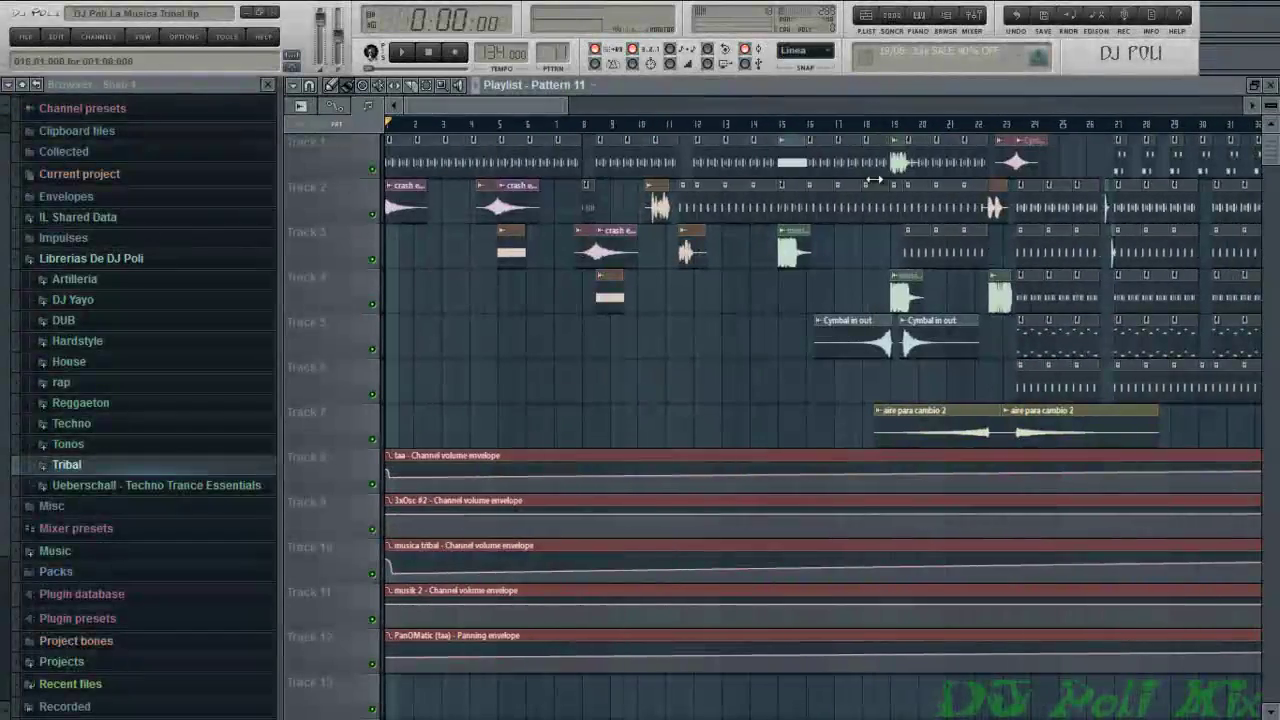
pyautogui.click(271, 85)
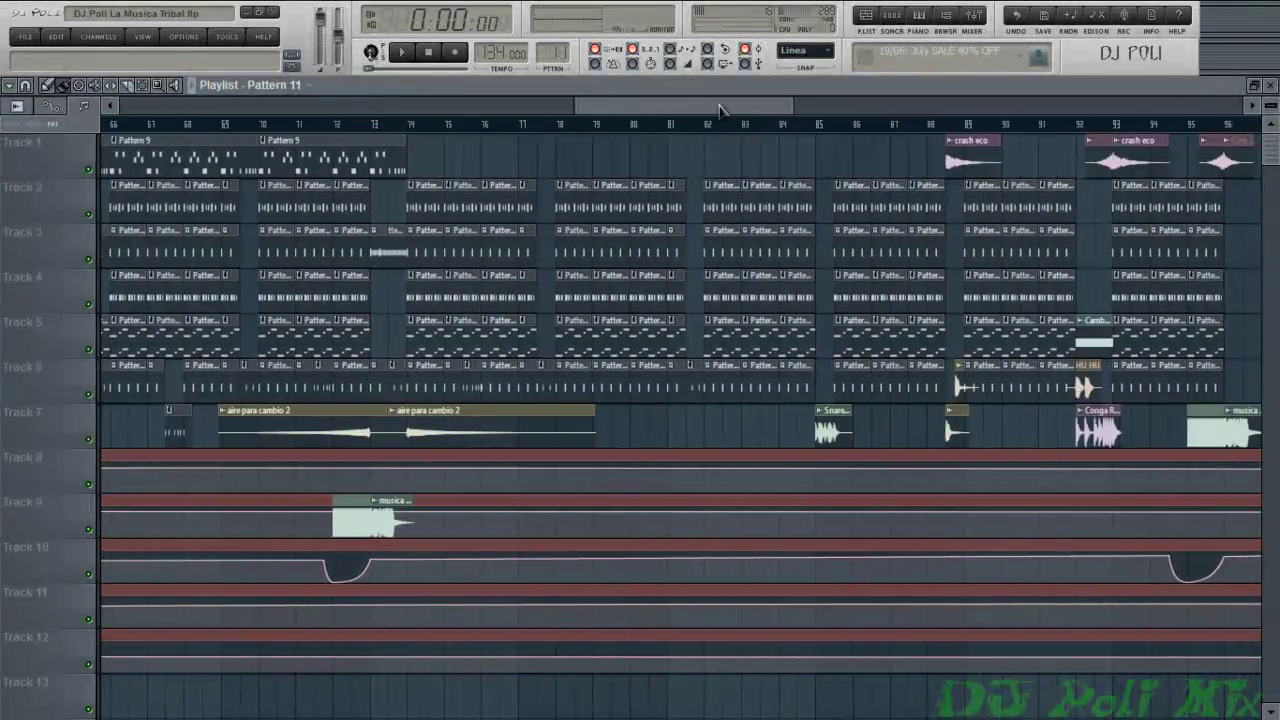
# Look along the arrangement's middle and closing sections, return to its opening bars and play the song from the start
pyautogui.moveTo(731, 110); pyautogui.dragTo(752, 110)
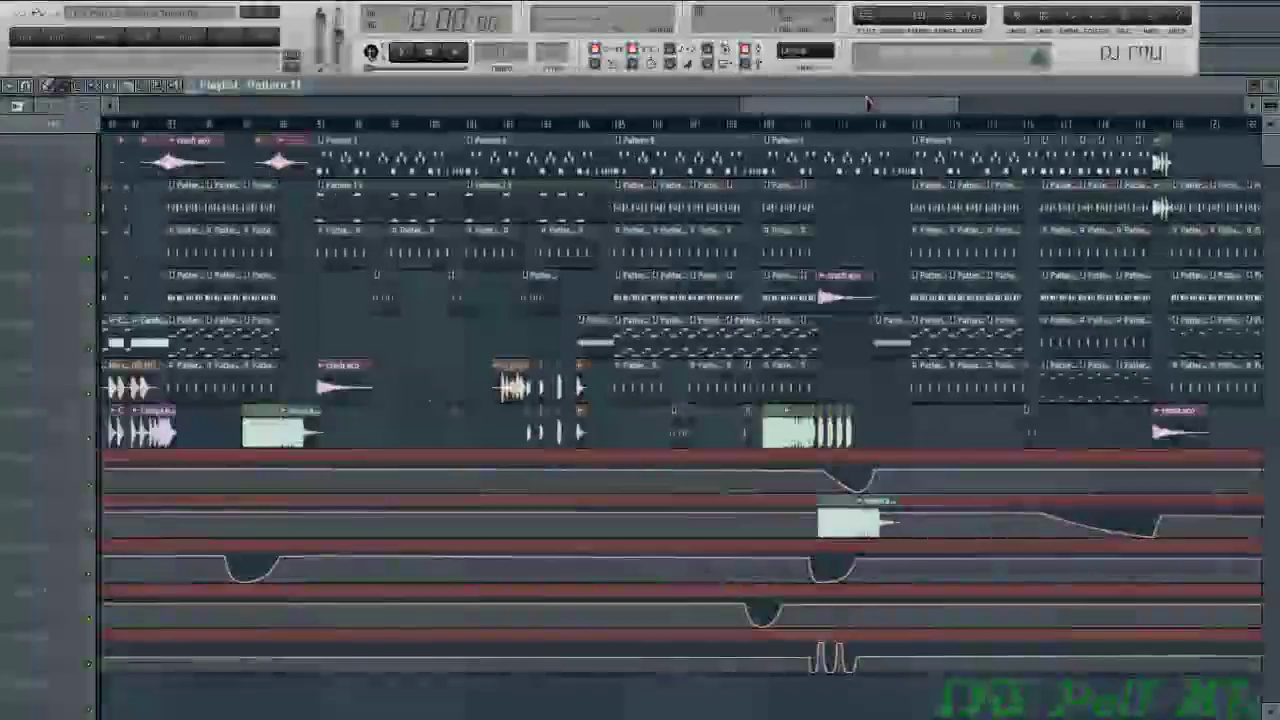
pyautogui.click(170, 103)
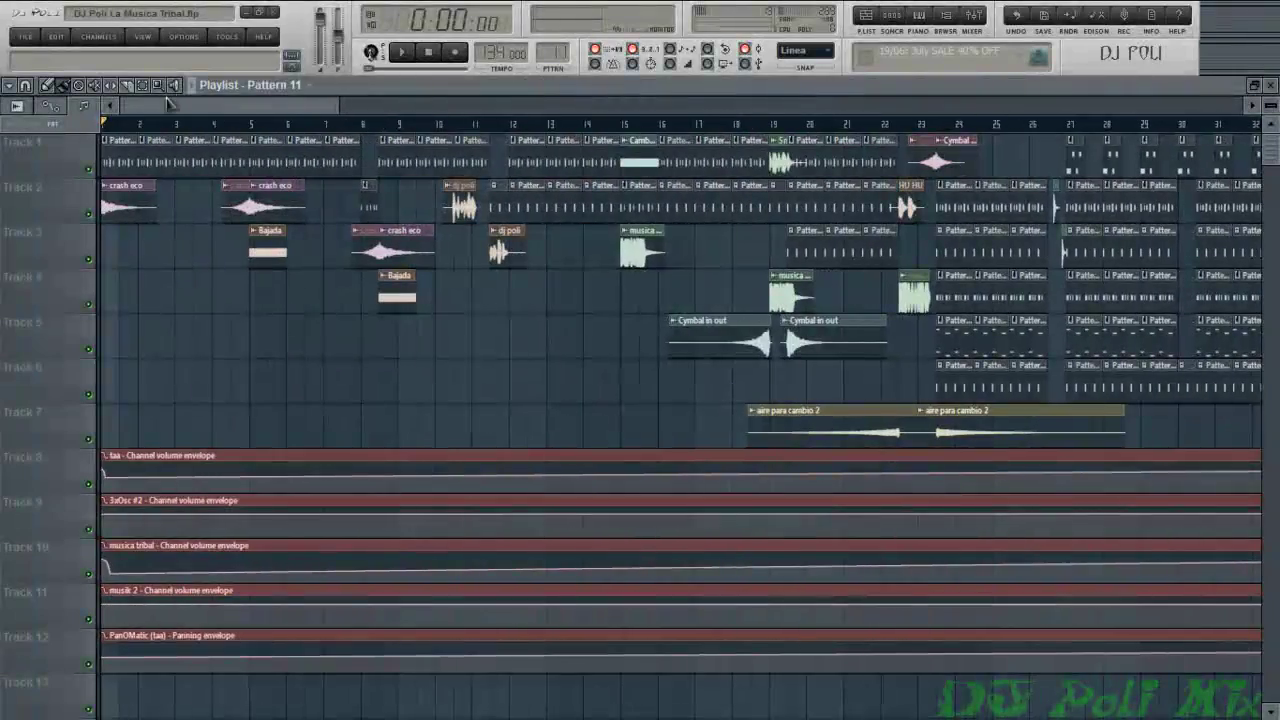
pyautogui.moveTo(155, 103); pyautogui.dragTo(120, 105)
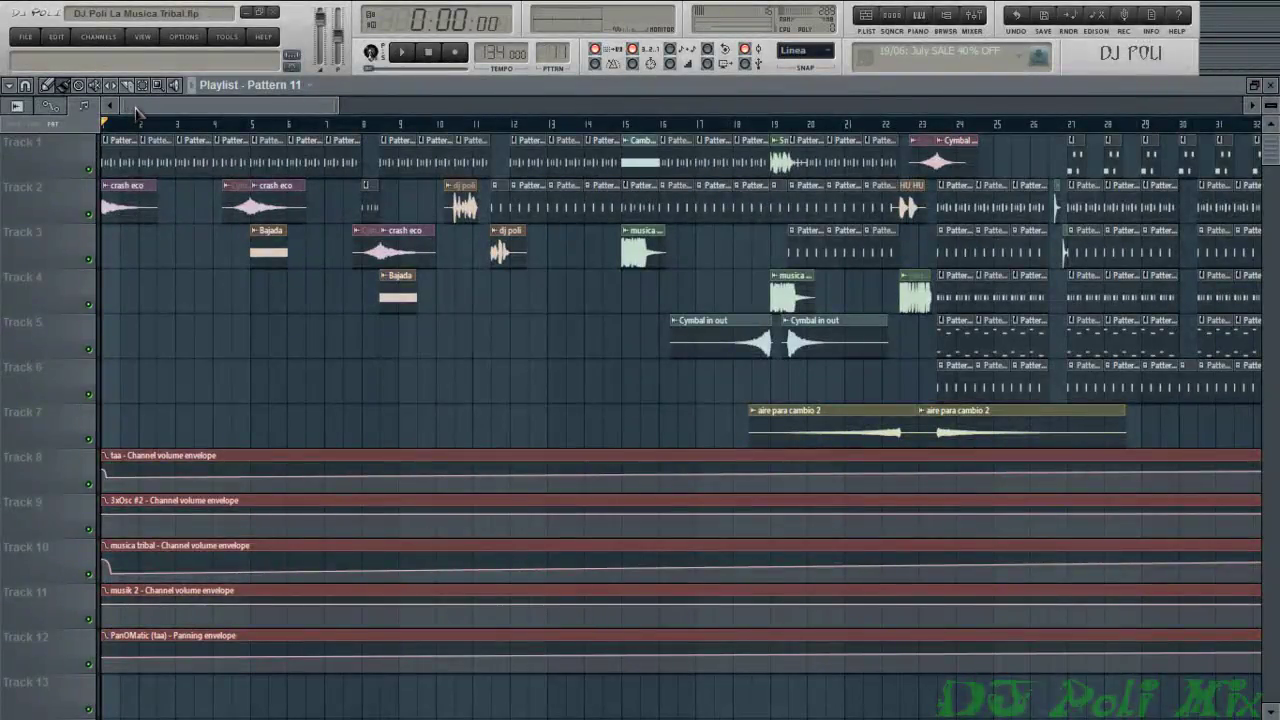
pyautogui.moveTo(155, 108); pyautogui.dragTo(214, 124)
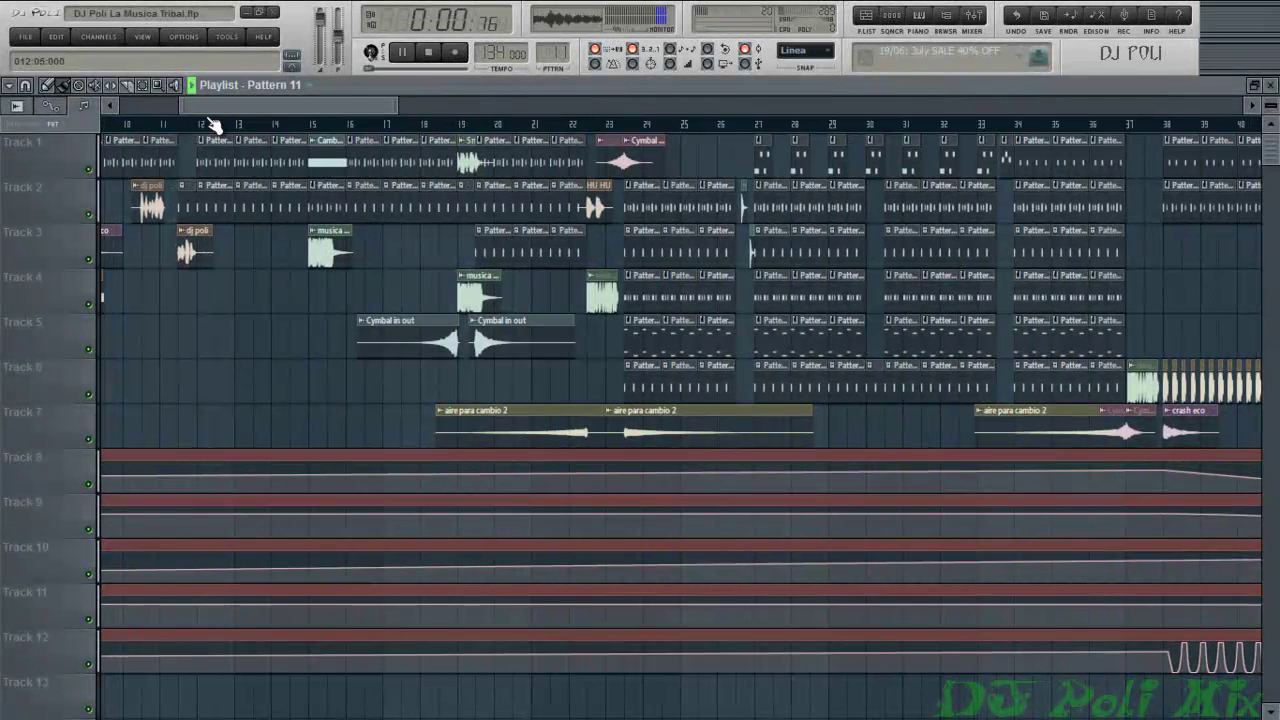
# Minimize the project window to the desktop and bring up the dock of open windows
pyautogui.click(258, 16)
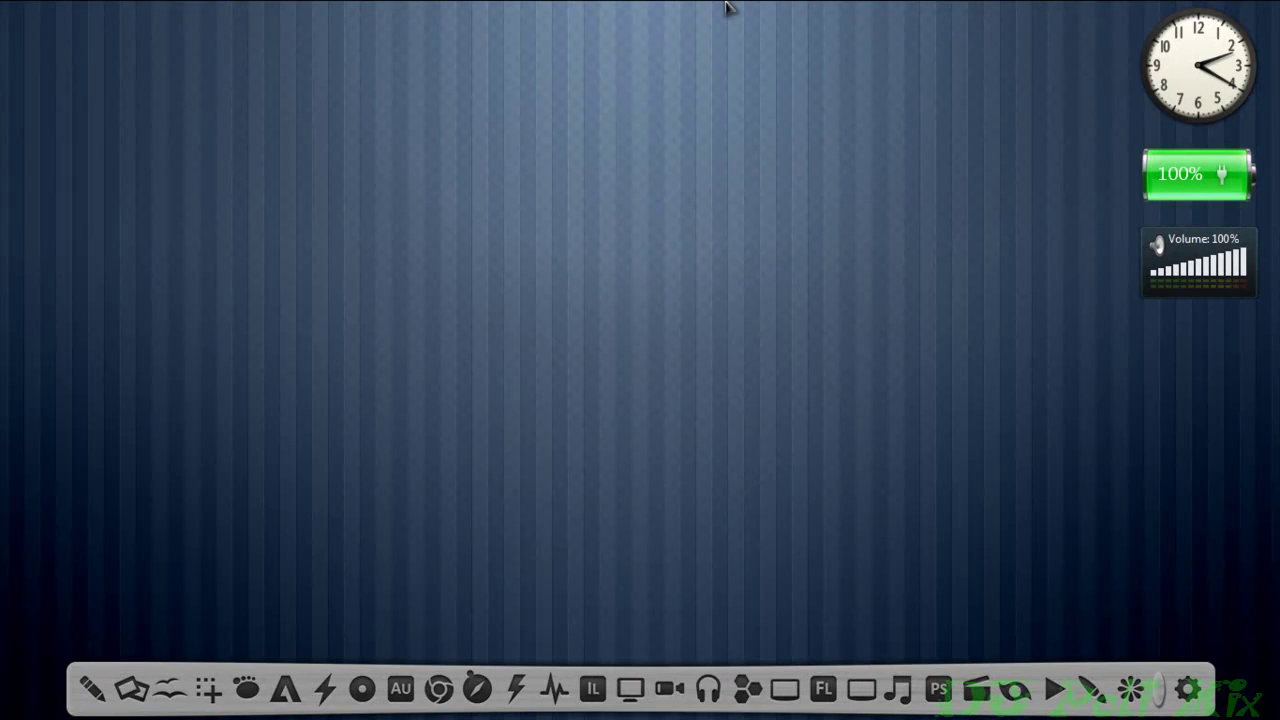
pyautogui.moveTo(728, 5)
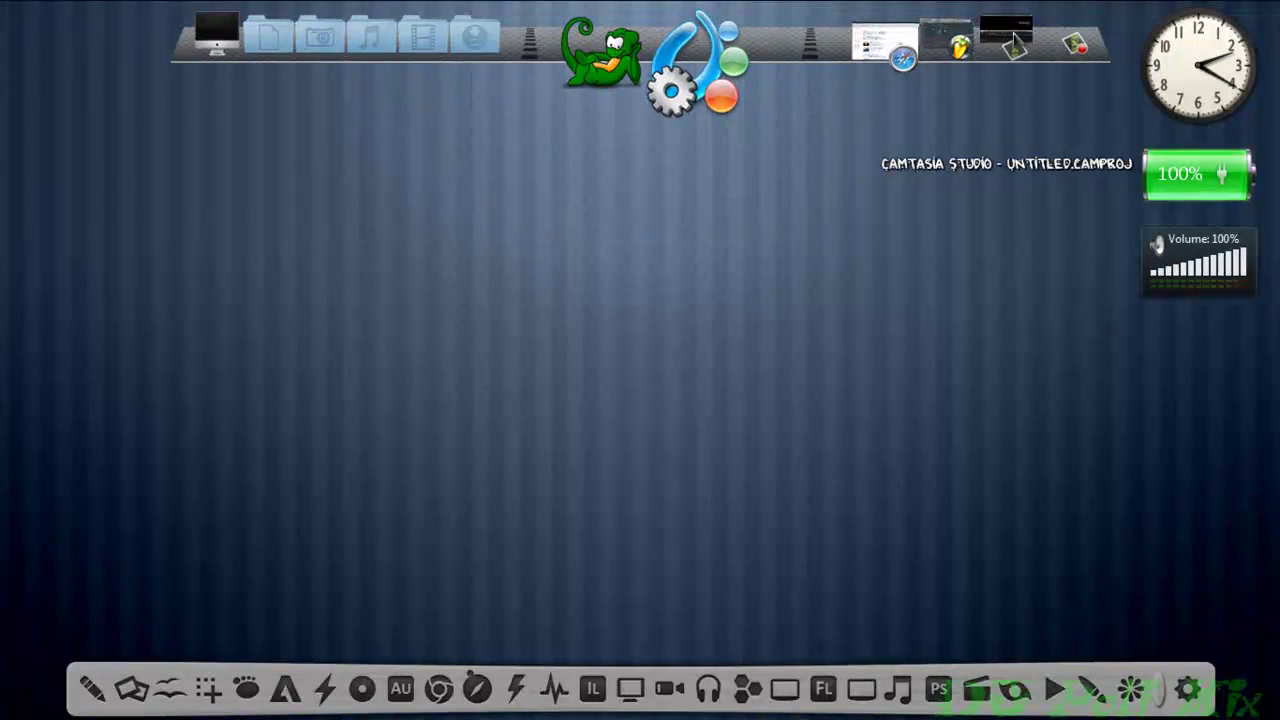